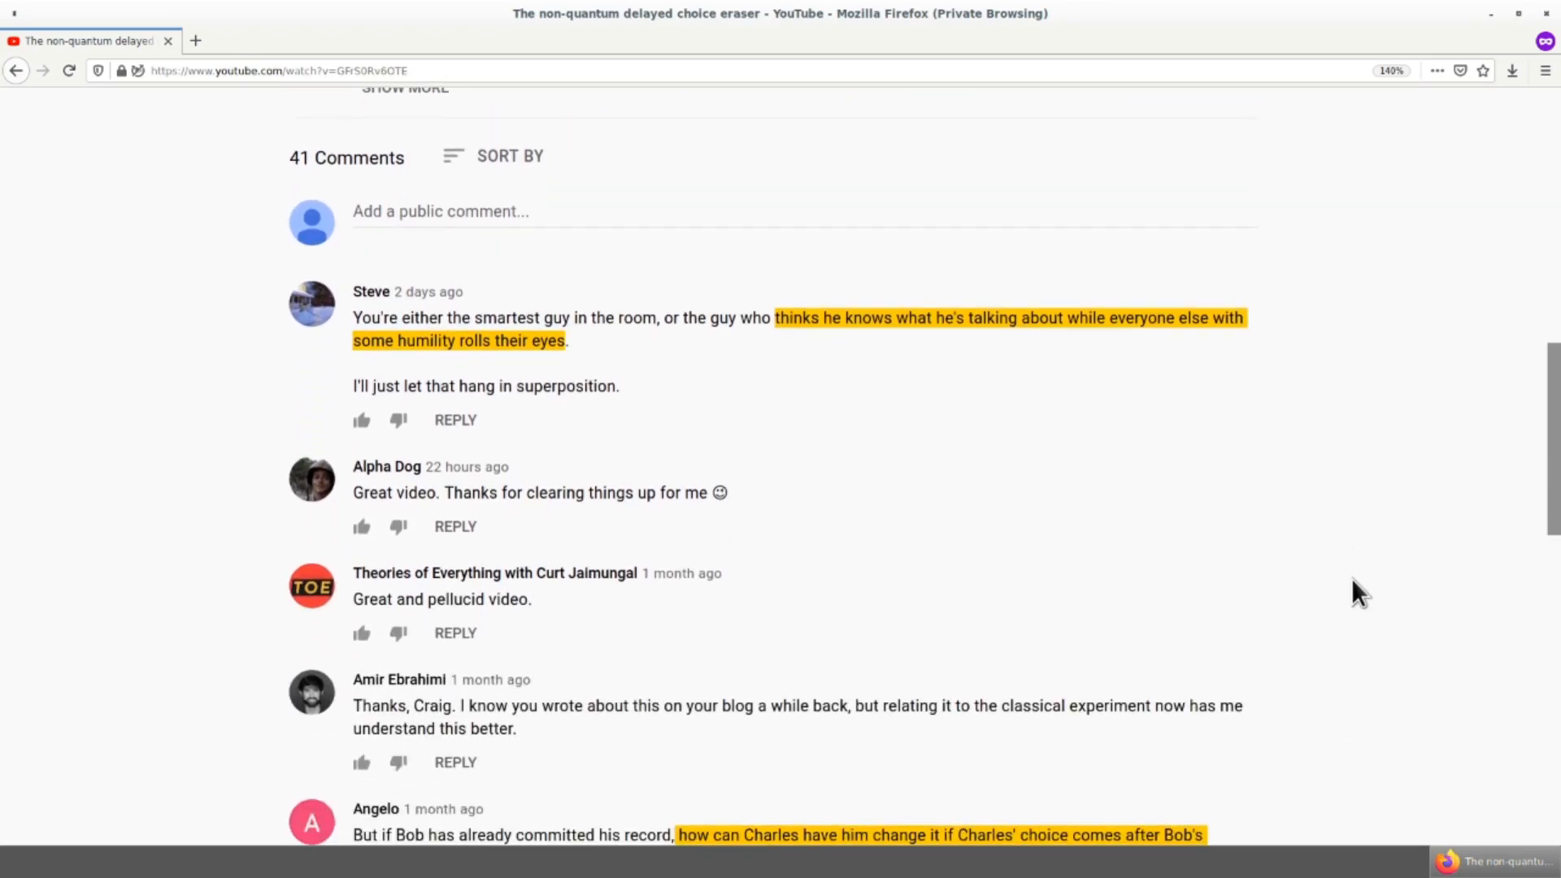
Step: Read through the viewer comments under the delayed choice eraser video, including the highlighted objections, to the end of the list
{"action": "scroll", "coordinate": [1351, 577], "scroll_direction": "down", "scroll_amount": 1}
{"action": "scroll", "coordinate": [1351, 578], "scroll_direction": "down", "scroll_amount": 1}
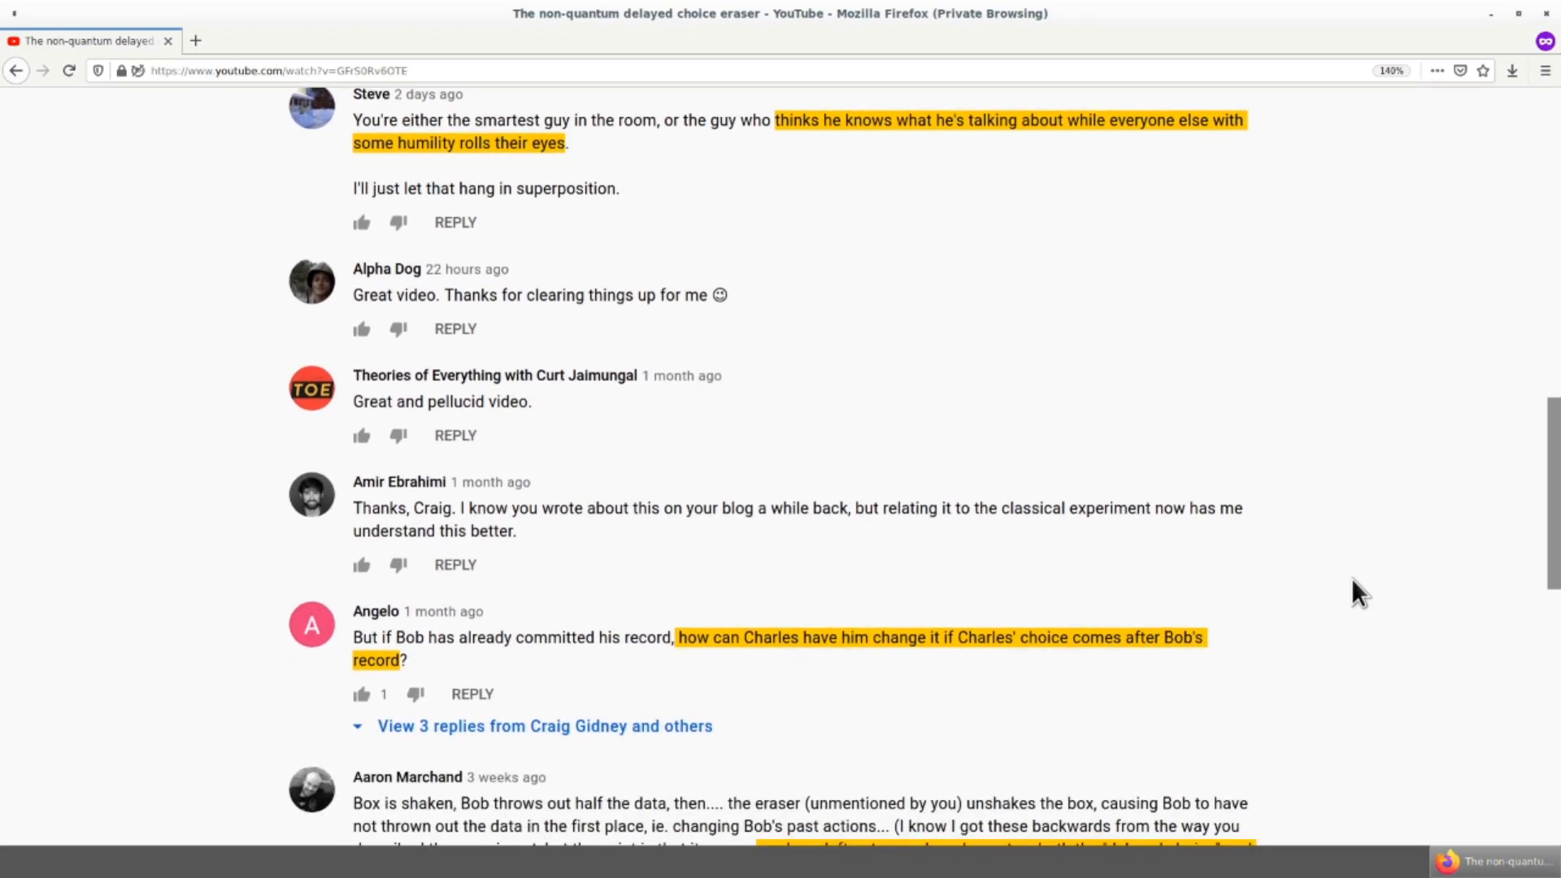
{"action": "scroll", "coordinate": [1351, 578], "scroll_direction": "down", "scroll_amount": 2}
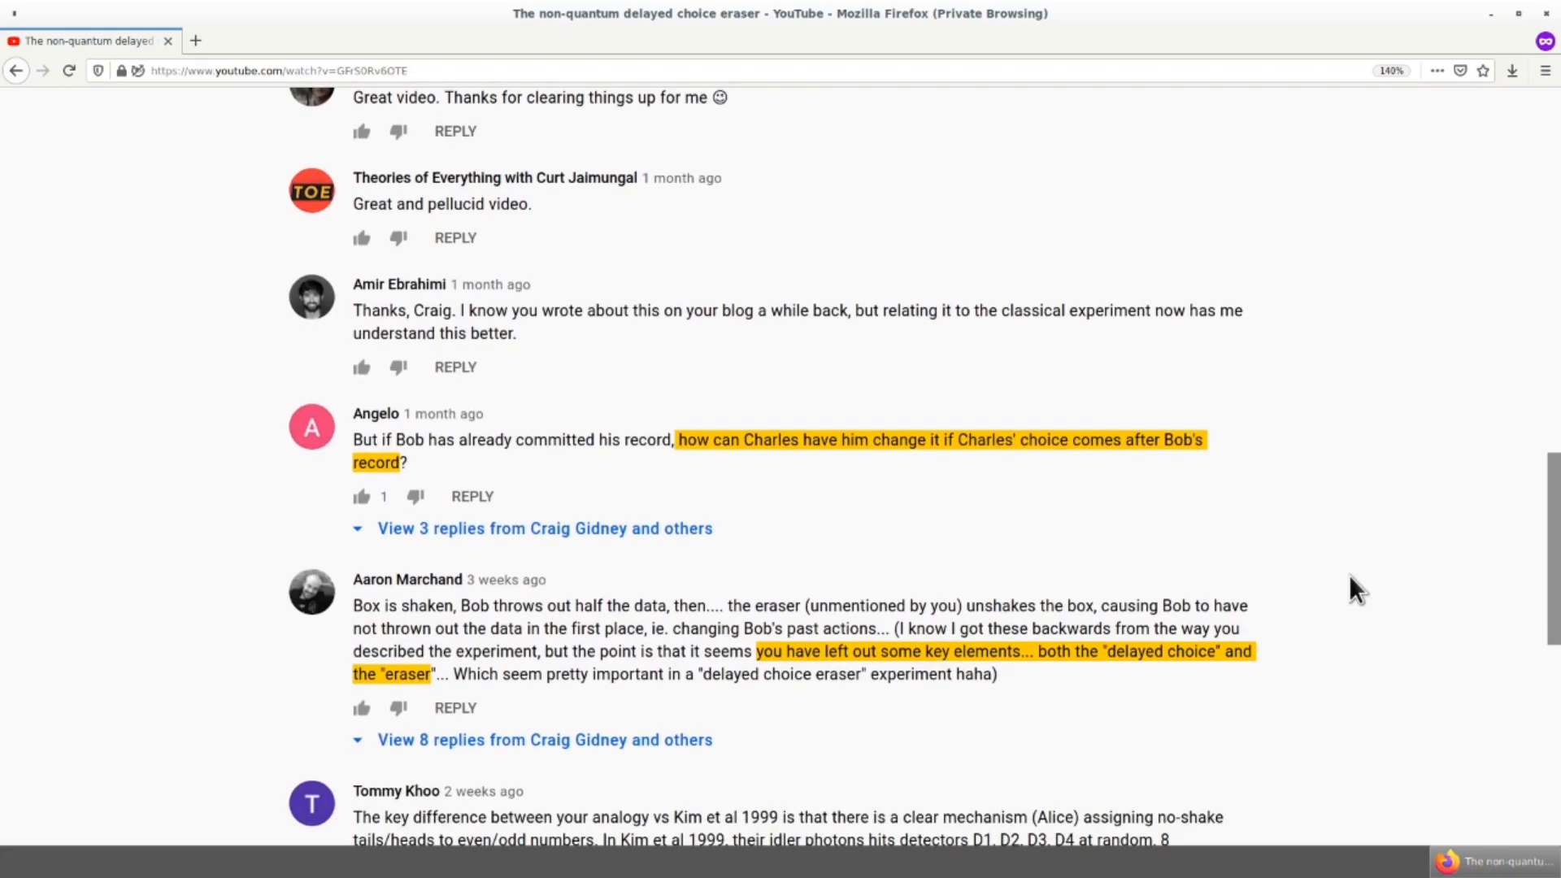
{"action": "scroll", "coordinate": [1351, 578], "scroll_direction": "down", "scroll_amount": 2}
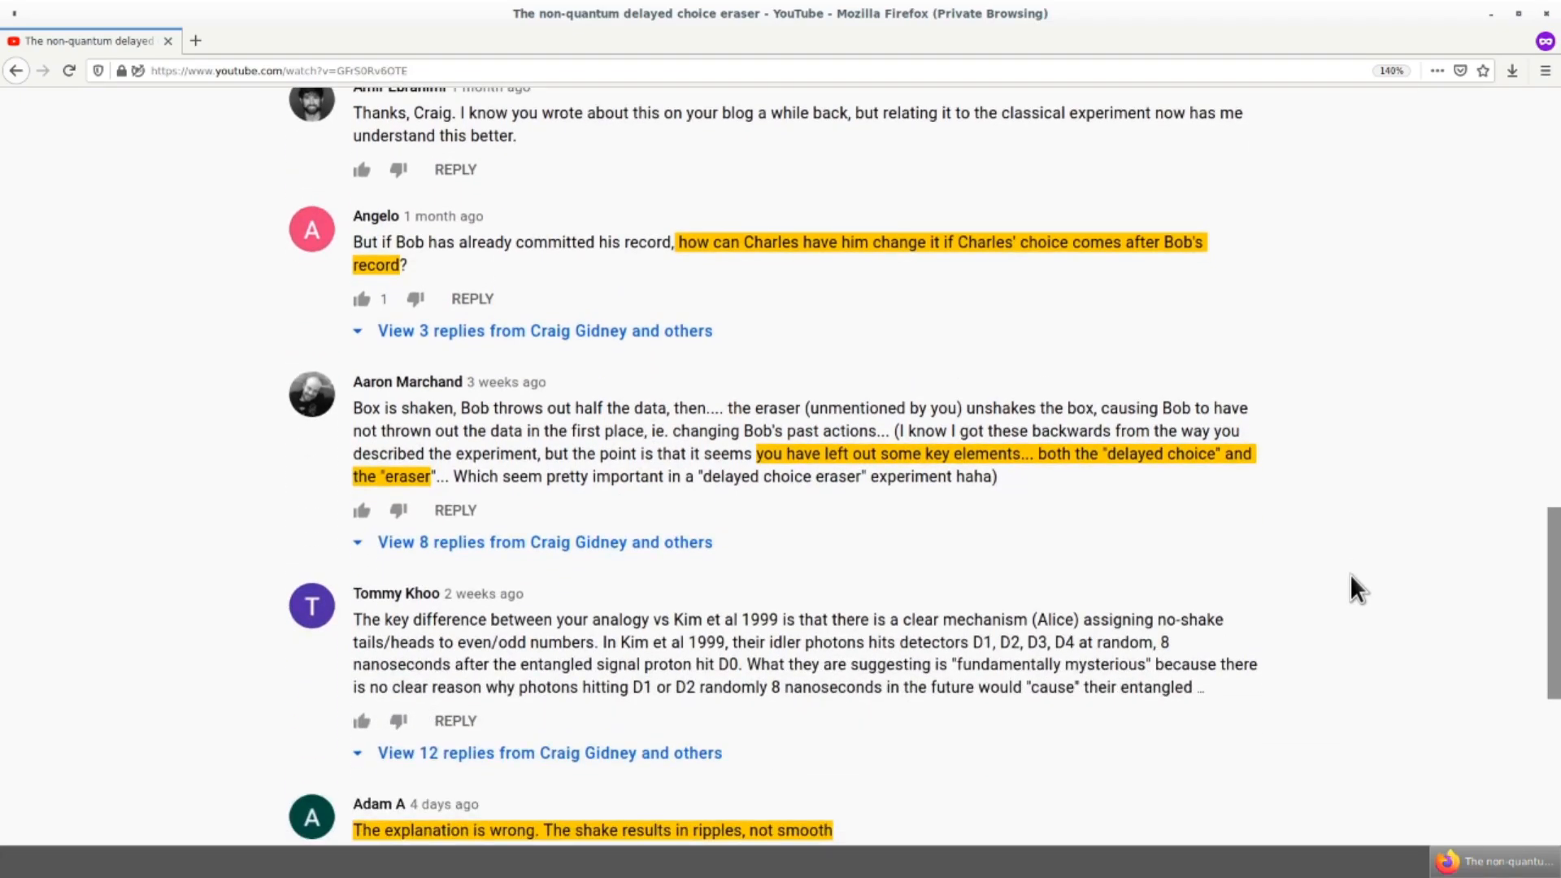
{"action": "scroll", "coordinate": [1351, 578], "scroll_direction": "down", "scroll_amount": 2}
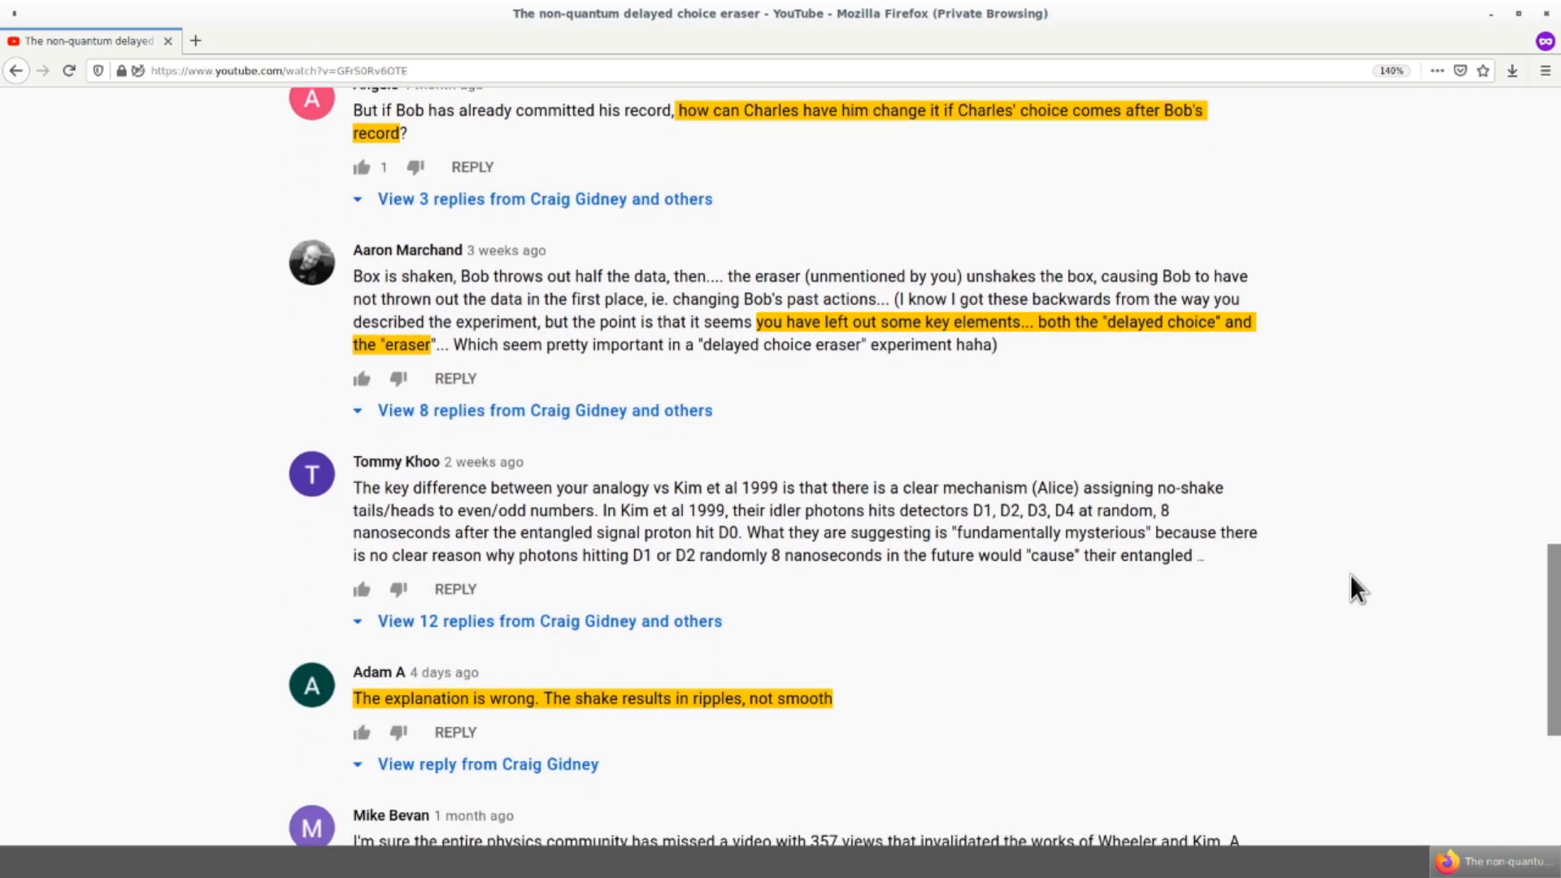
{"action": "scroll", "coordinate": [1349, 574], "scroll_direction": "down", "scroll_amount": 2}
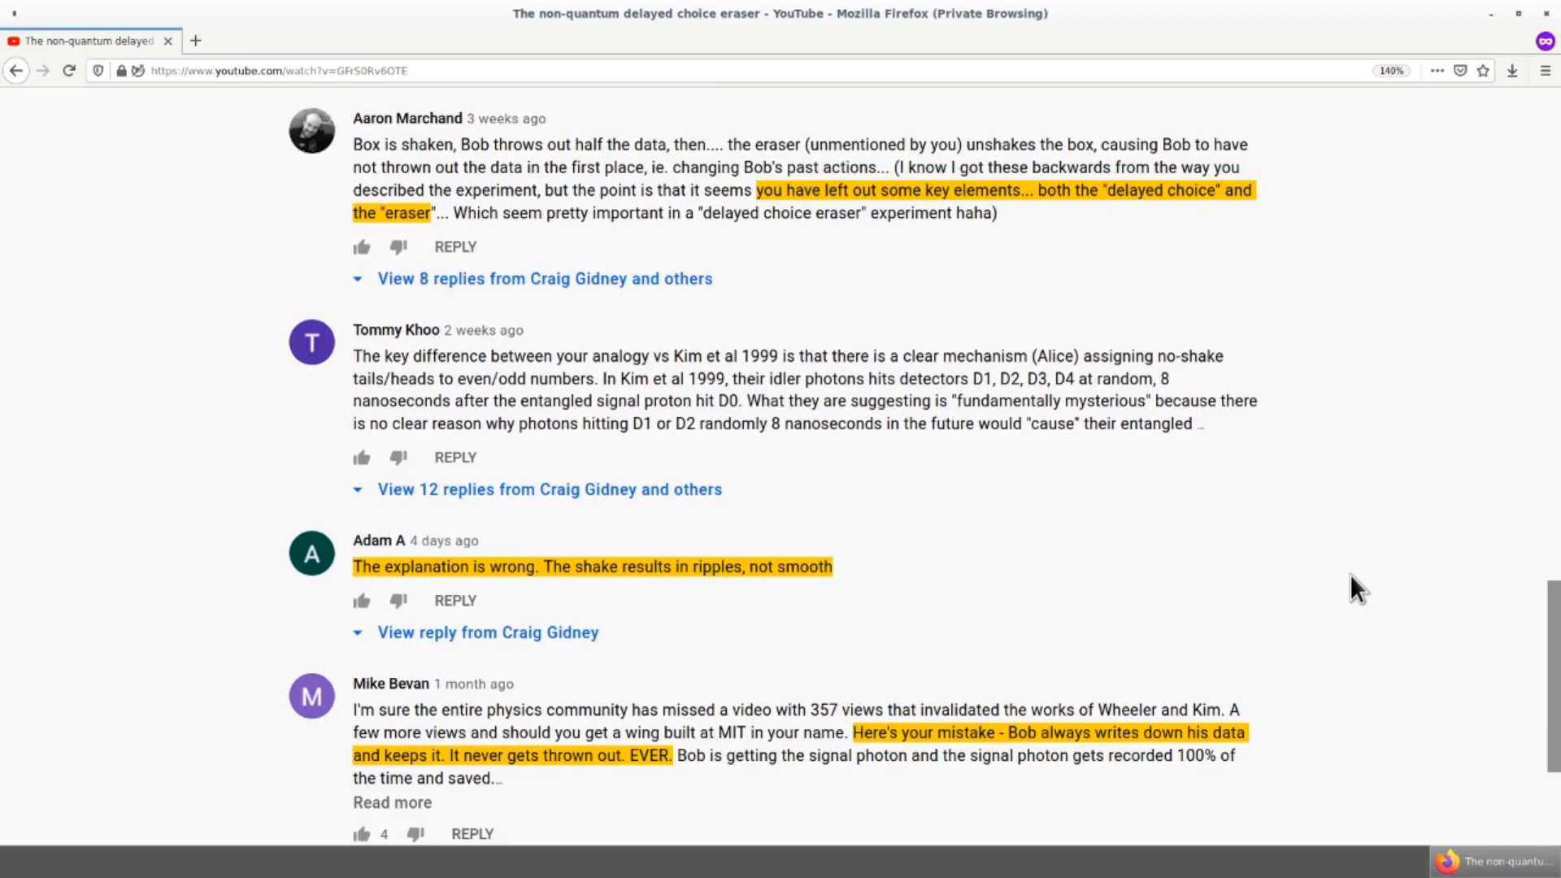
{"action": "scroll", "coordinate": [1349, 574], "scroll_direction": "down", "scroll_amount": 2}
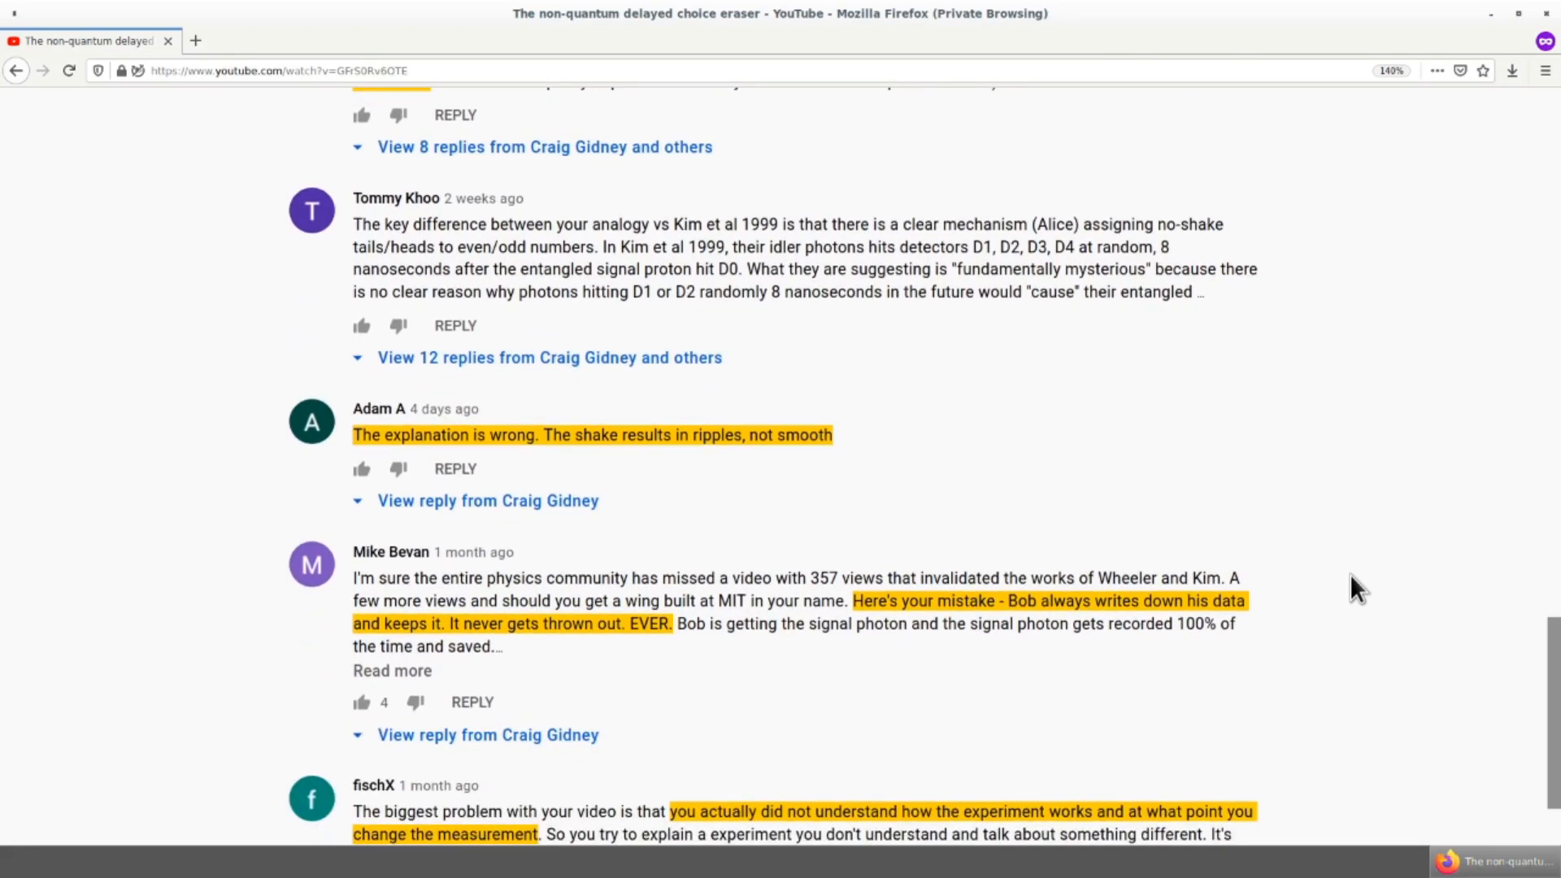
{"action": "scroll", "coordinate": [1349, 574], "scroll_direction": "down", "scroll_amount": 2}
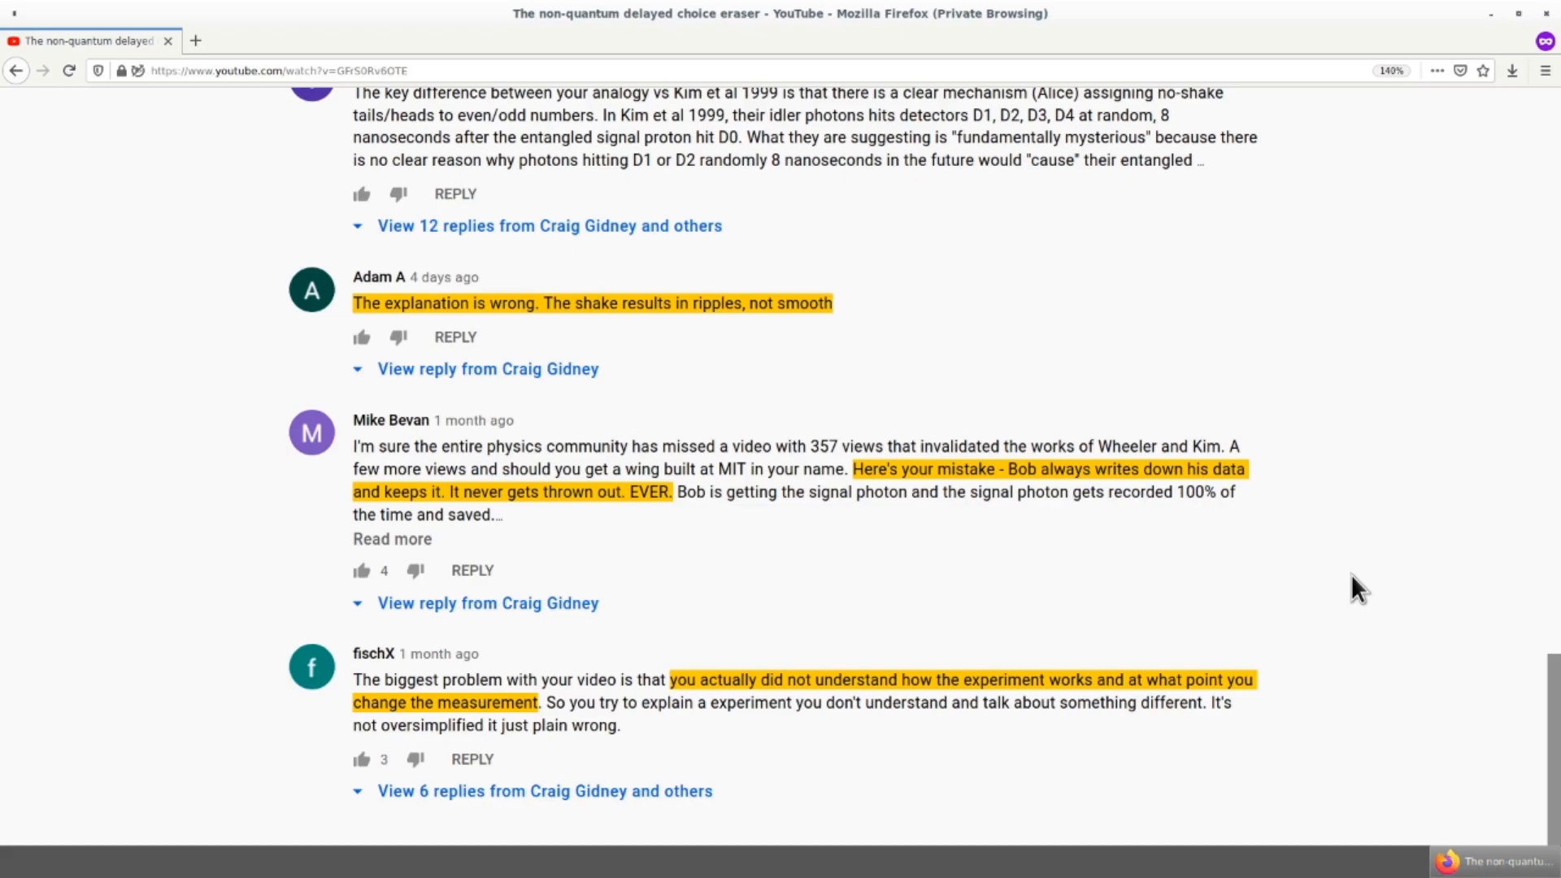
Step: Open scholar.google.com in a new tab and search for "delayed choice quantum eraser"
{"action": "key", "text": "ctrl+t"}
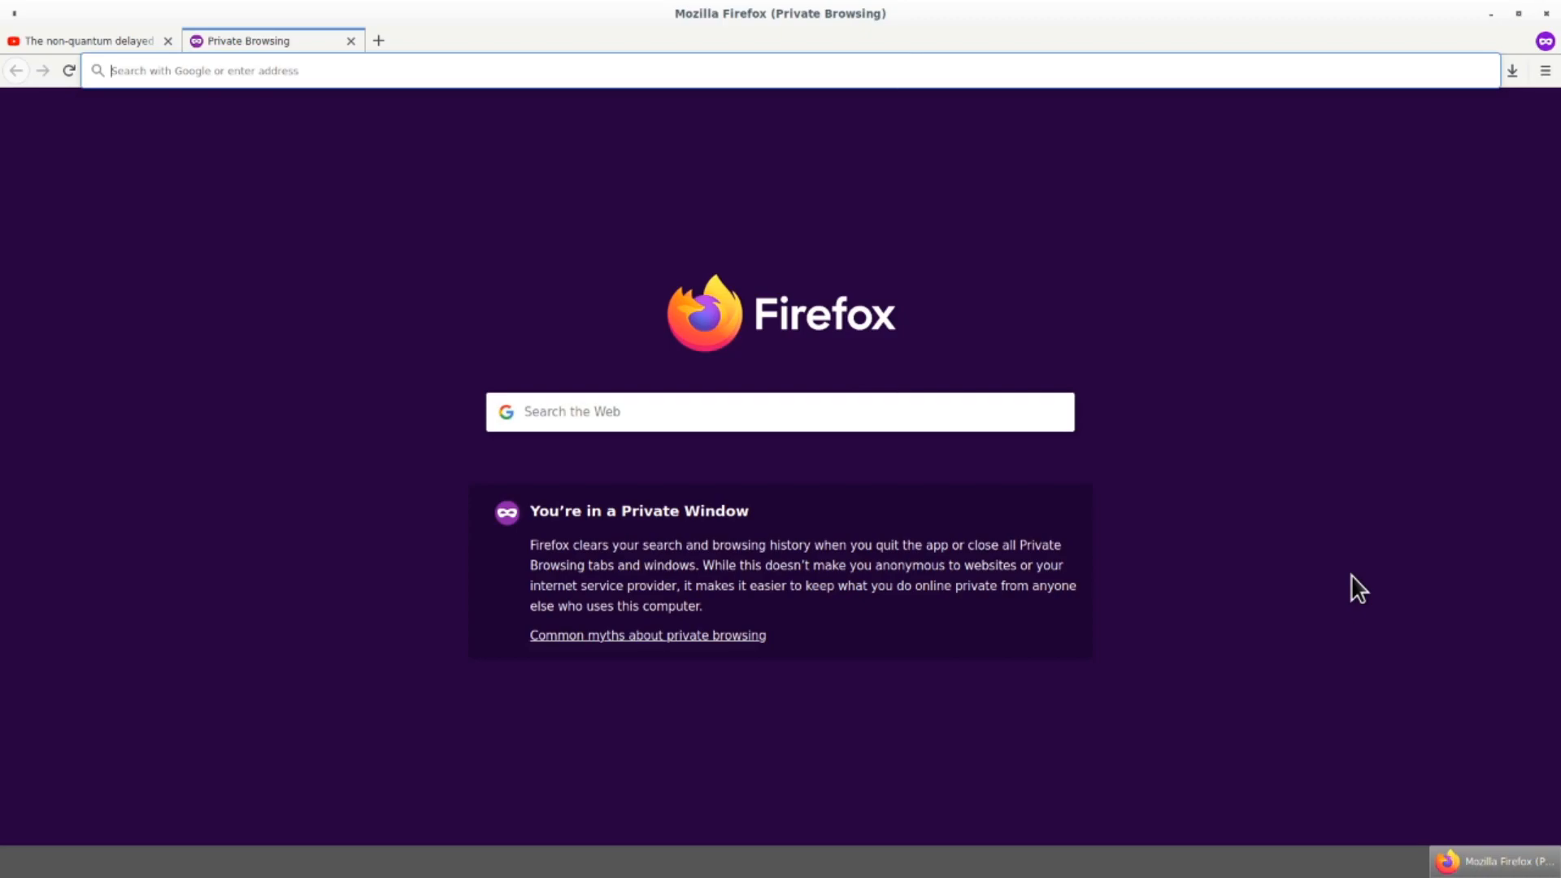
{"action": "type", "text": "sch"}
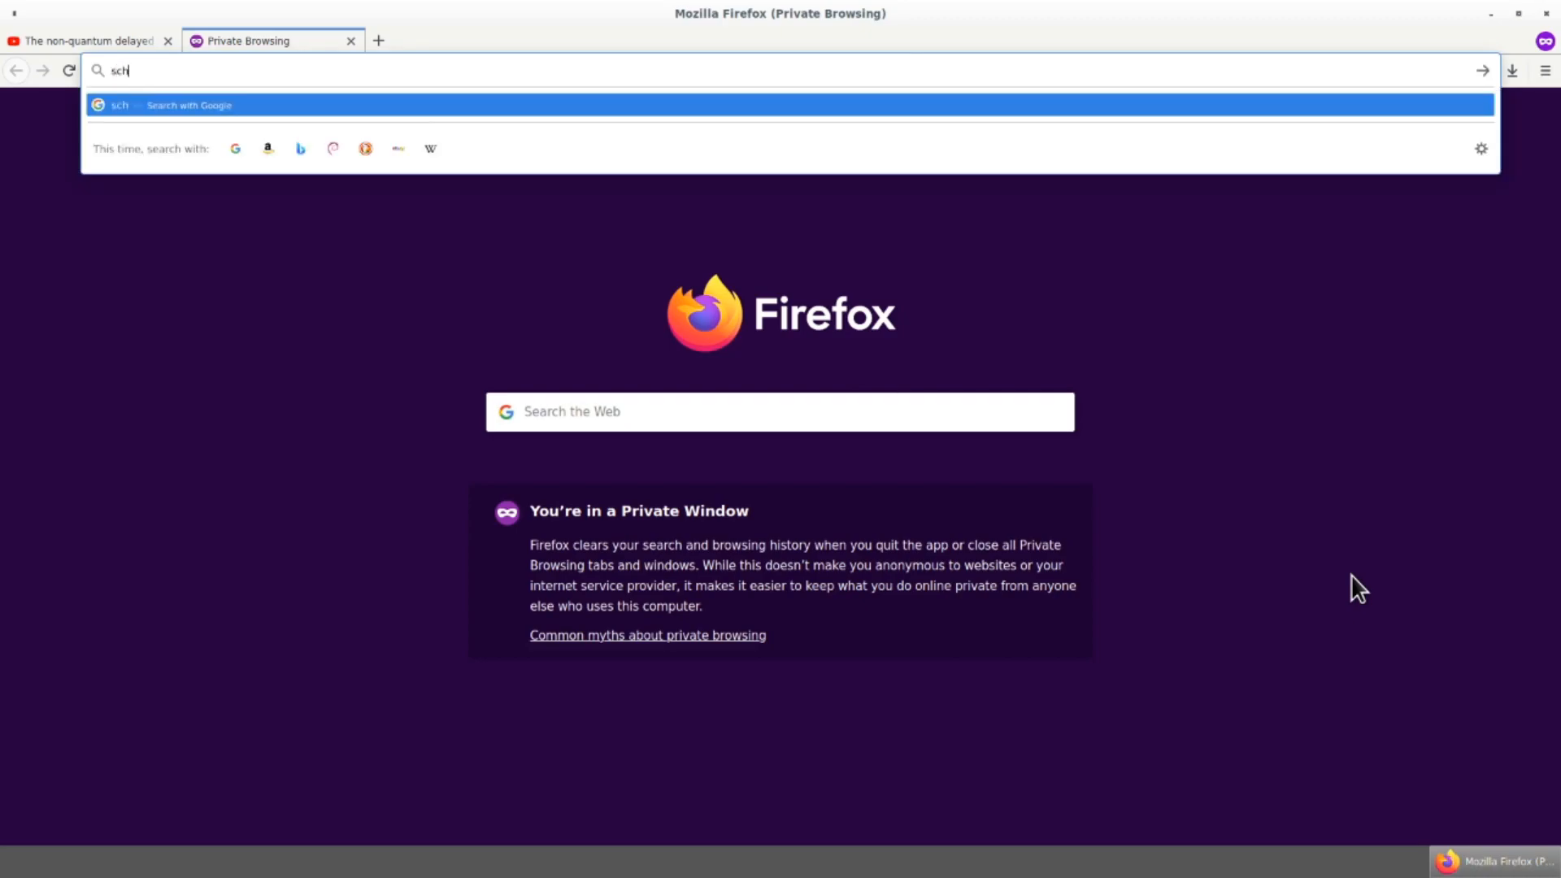
{"action": "type", "text": "olar.google.com"}
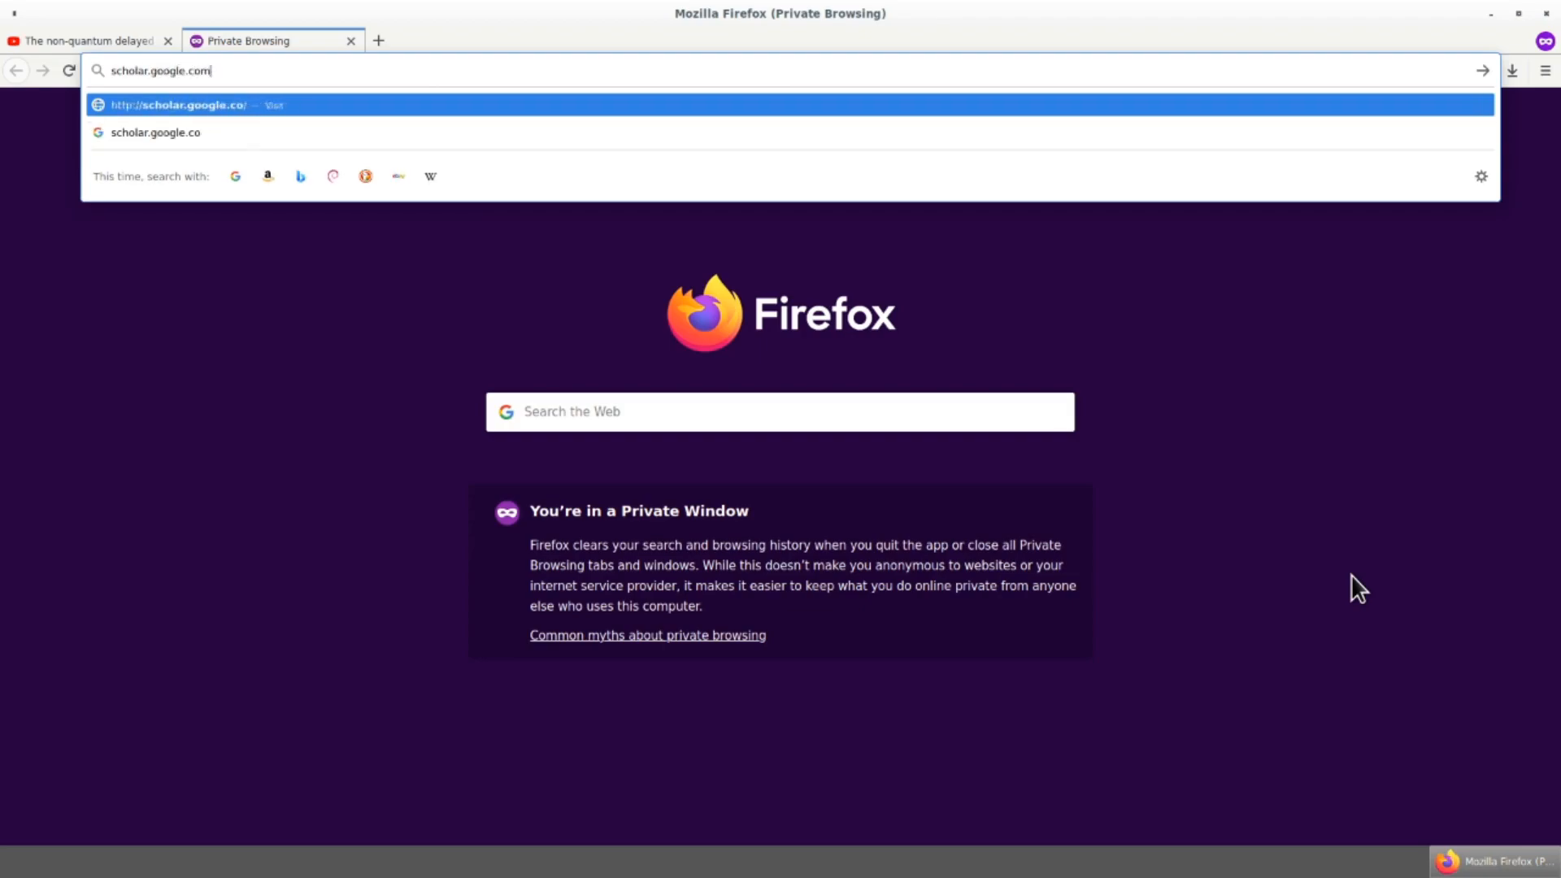
{"action": "key", "text": "Return"}
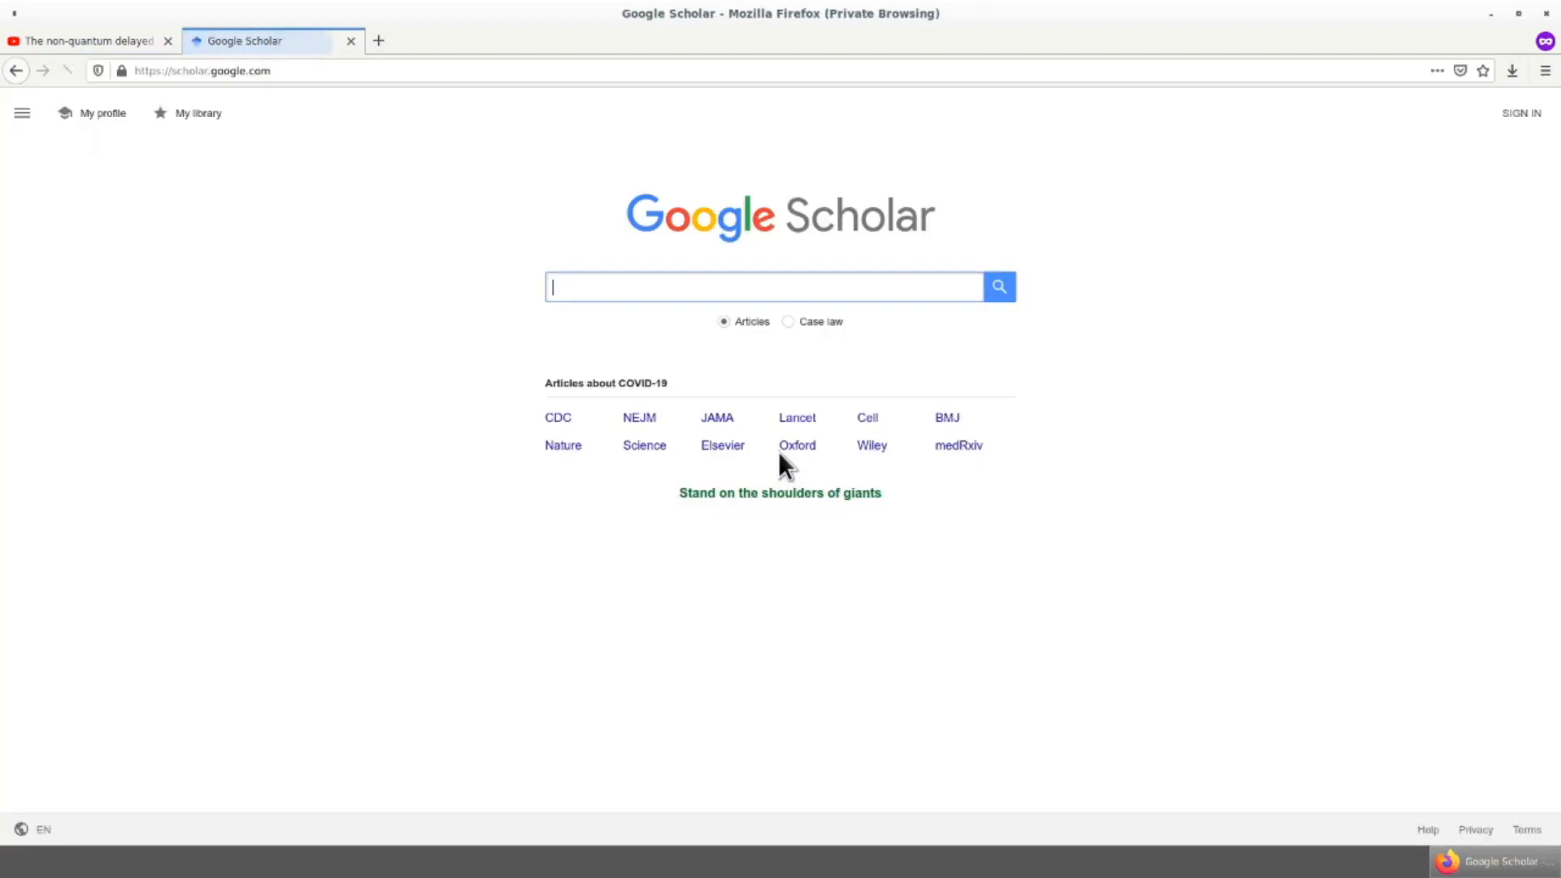
{"action": "type", "text": "del"}
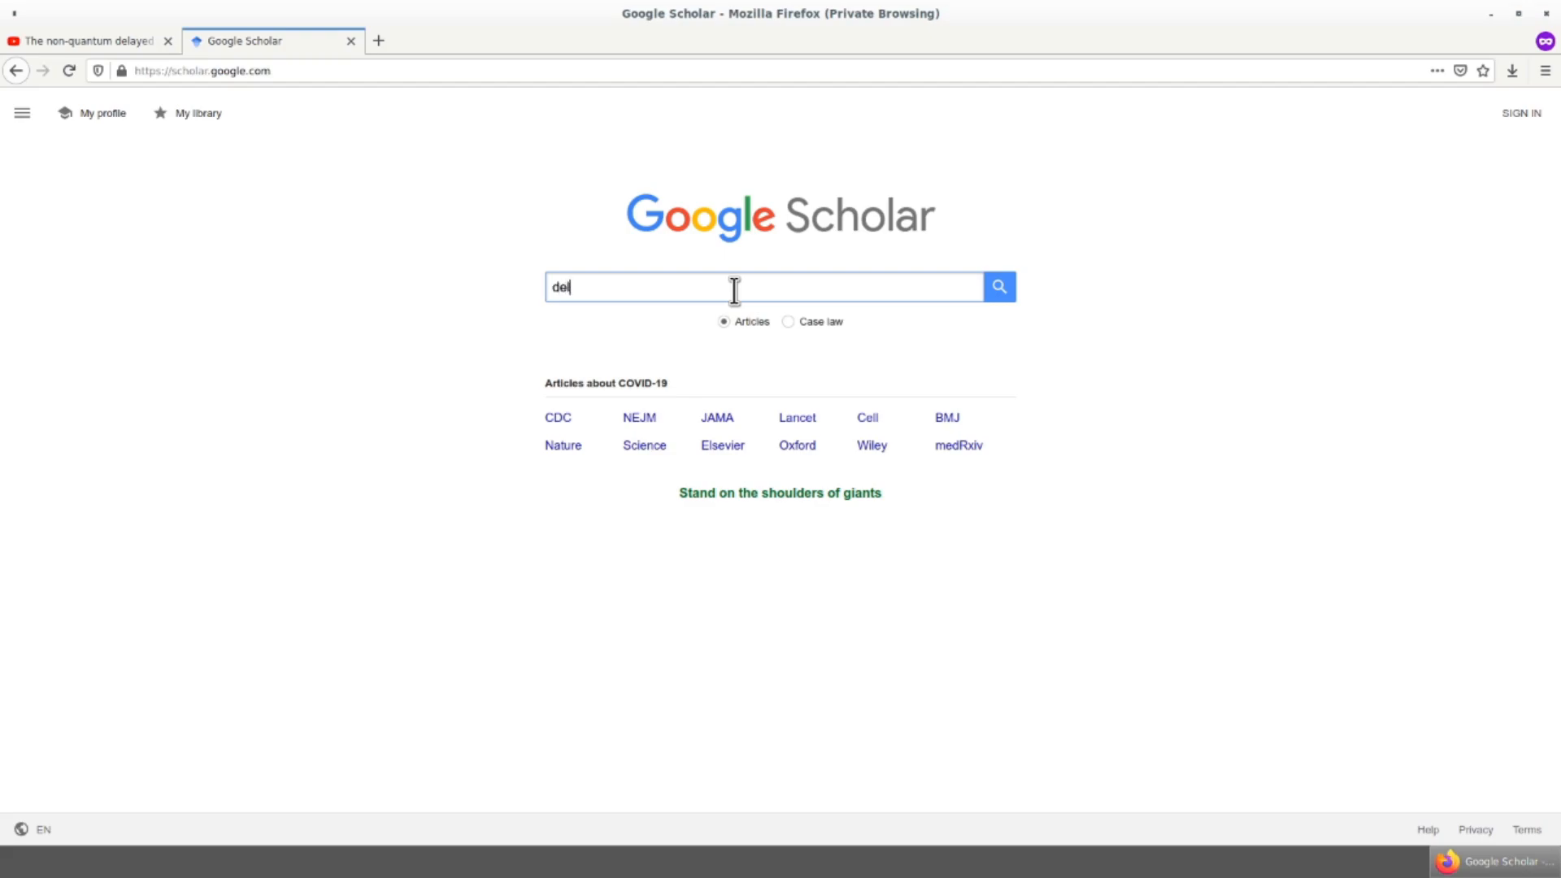
{"action": "type", "text": "ayed choice quantum eraser"}
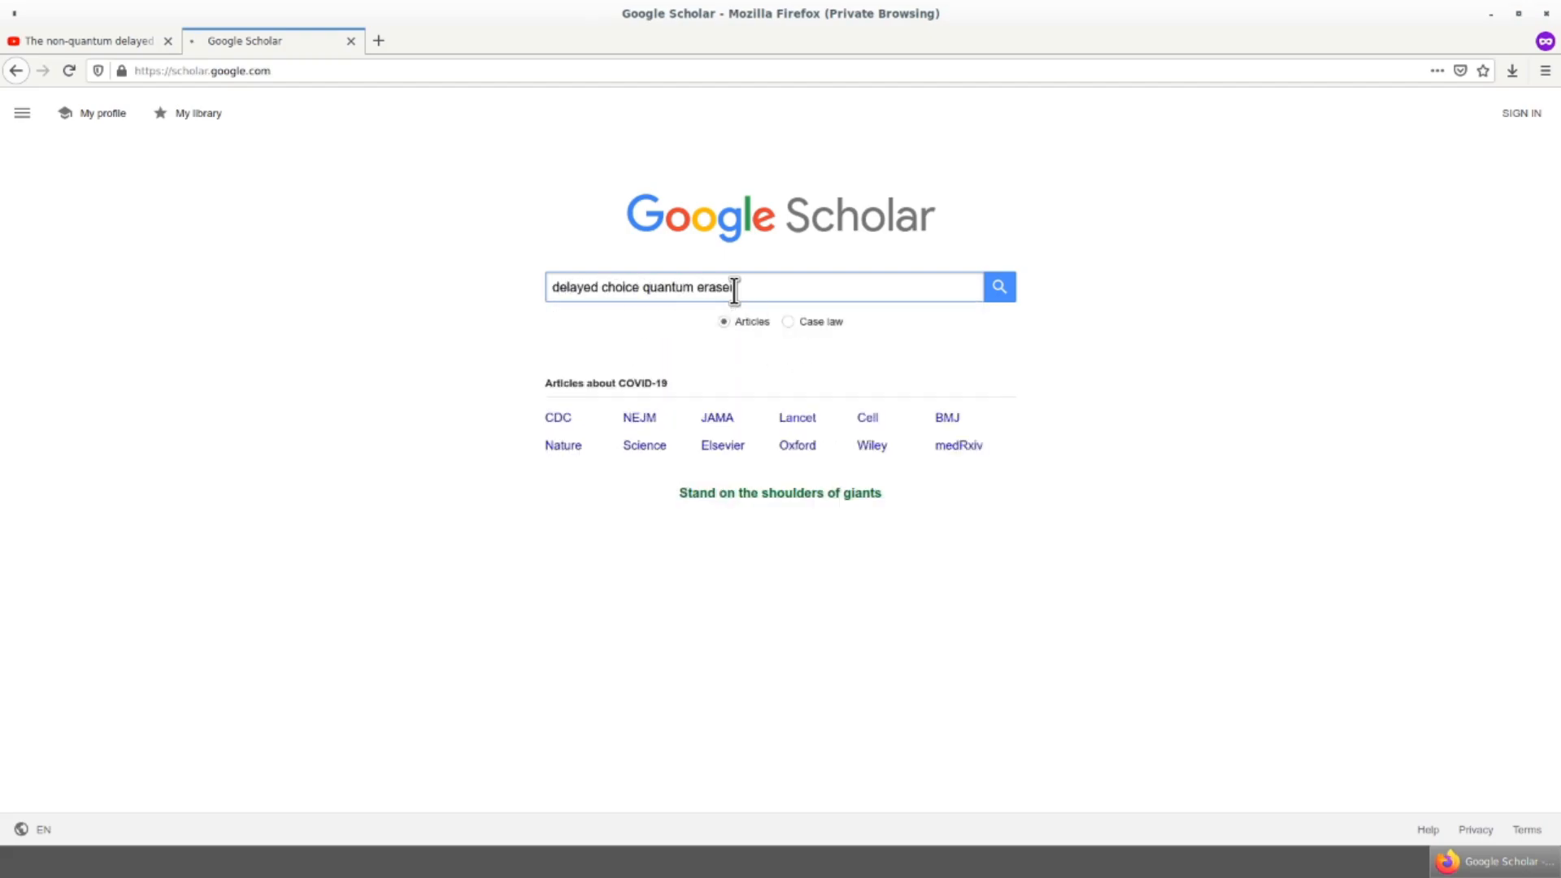
{"action": "key", "text": "Return"}
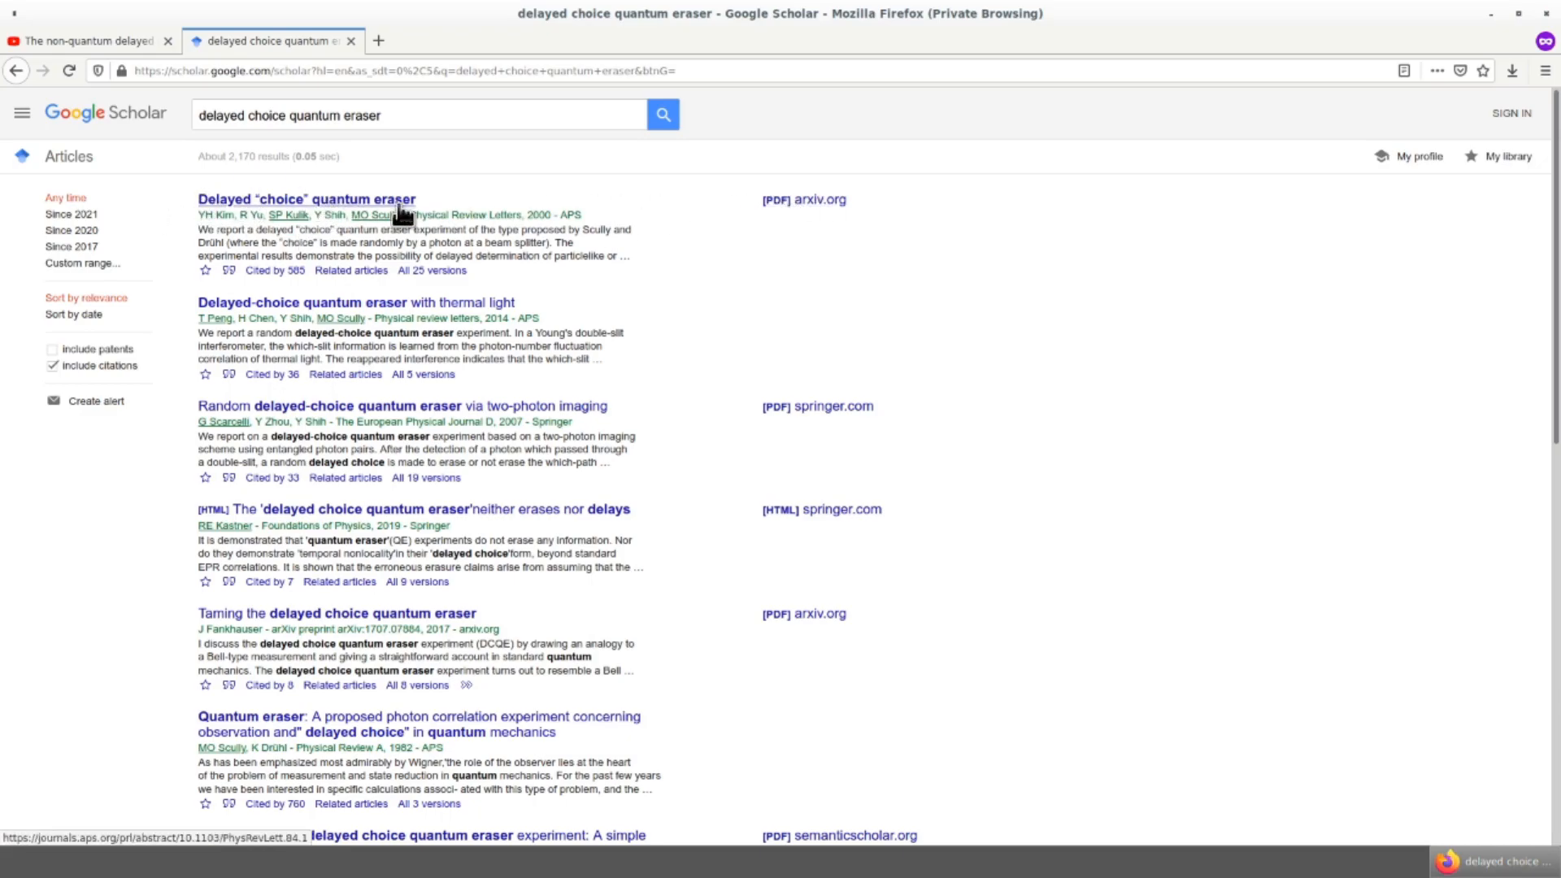
Step: Open the first result's arXiv PDF and enlarge the Fig. 2 experimental setup schematic on page 4
{"action": "left_click", "coordinate": [801, 205]}
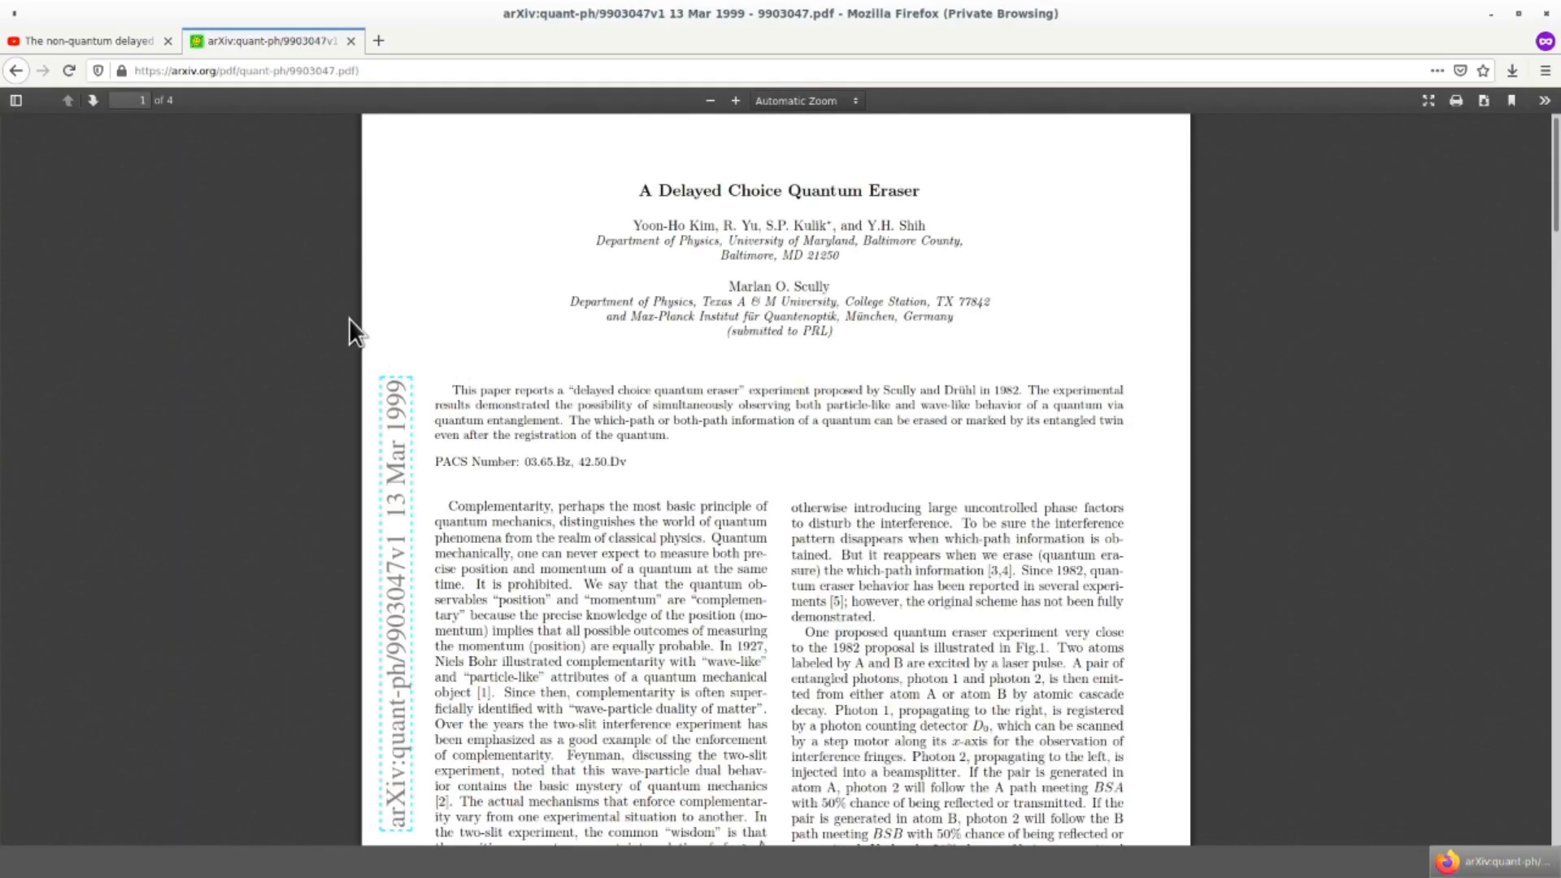
{"action": "scroll", "coordinate": [347, 317], "scroll_direction": "down", "scroll_amount": 10}
{"action": "scroll", "coordinate": [348, 317], "scroll_direction": "down", "scroll_amount": 20}
{"action": "scroll", "coordinate": [347, 317], "scroll_direction": "down", "scroll_amount": 10}
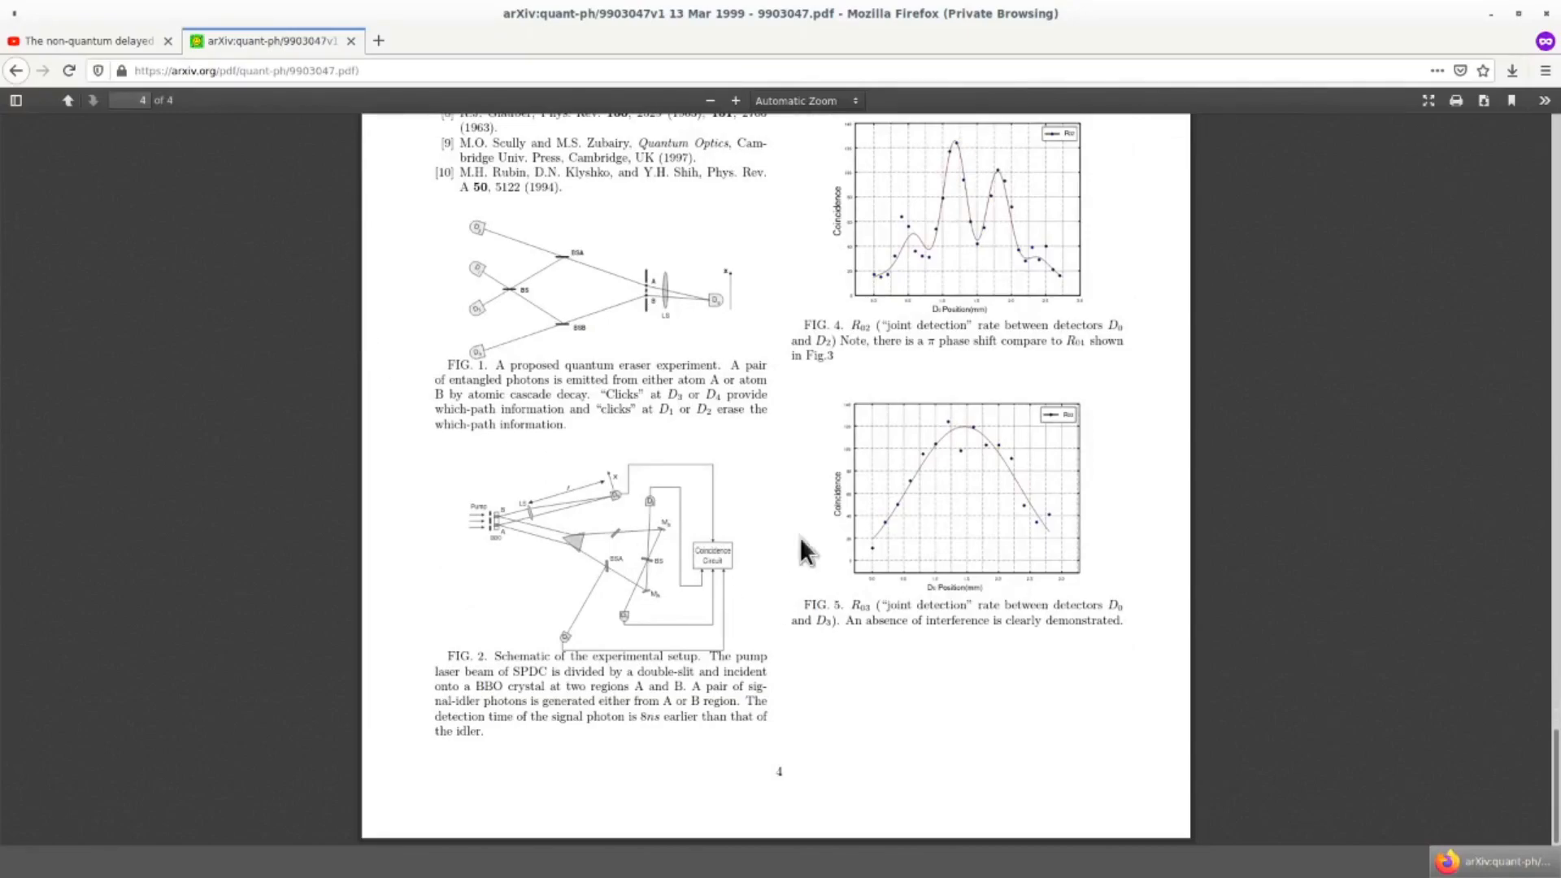
{"action": "scroll", "coordinate": [486, 622], "scroll_direction": "up", "scroll_amount": 8}
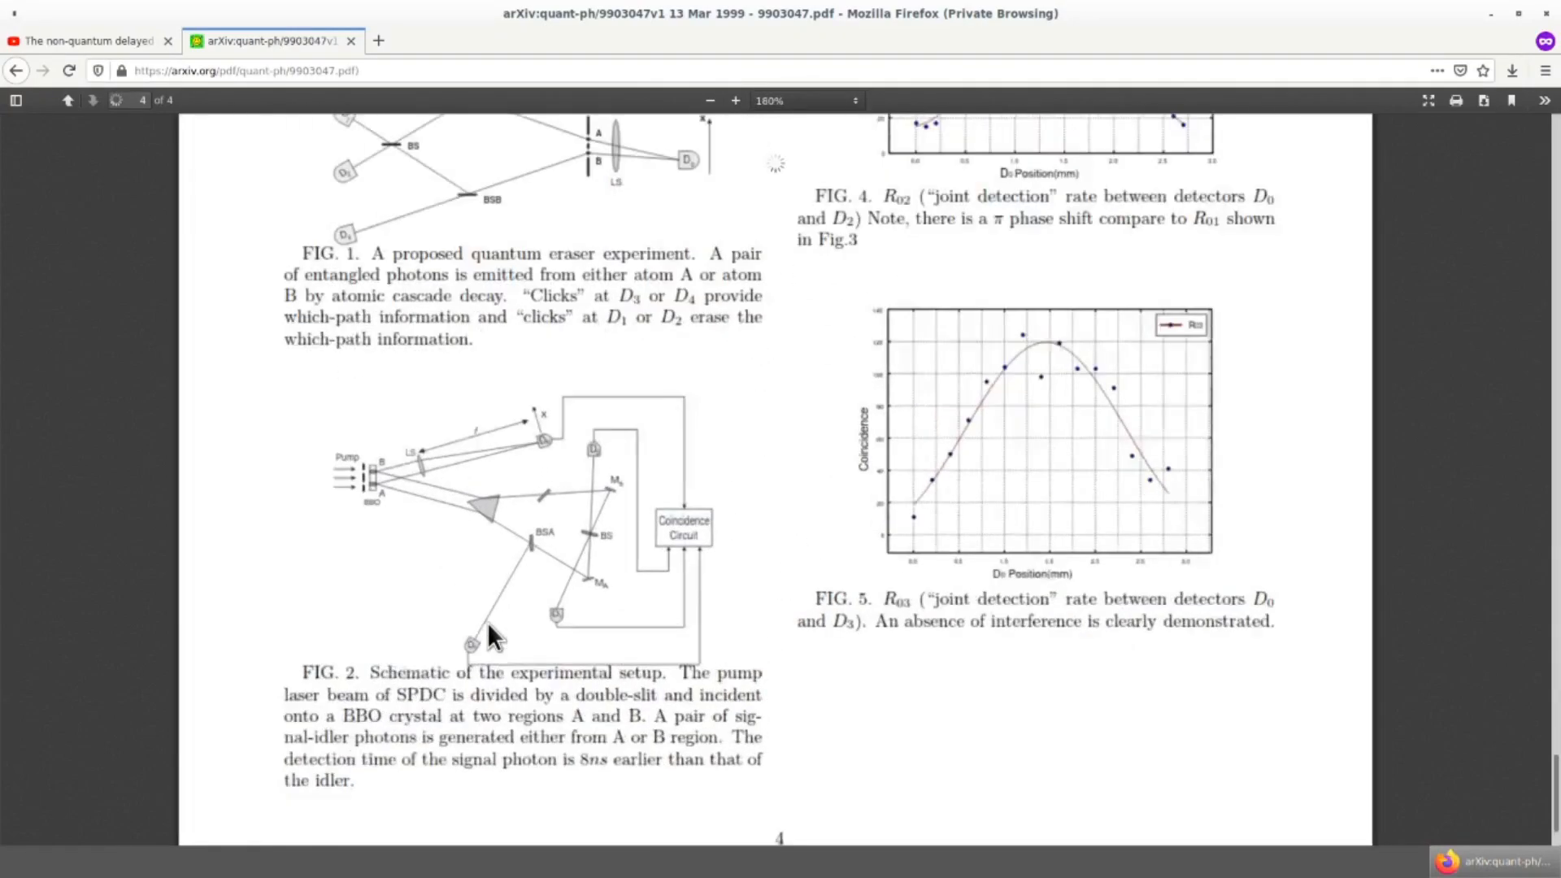
{"action": "left_click_drag", "start_coordinate": [743, 841], "coordinate": [551, 857]}
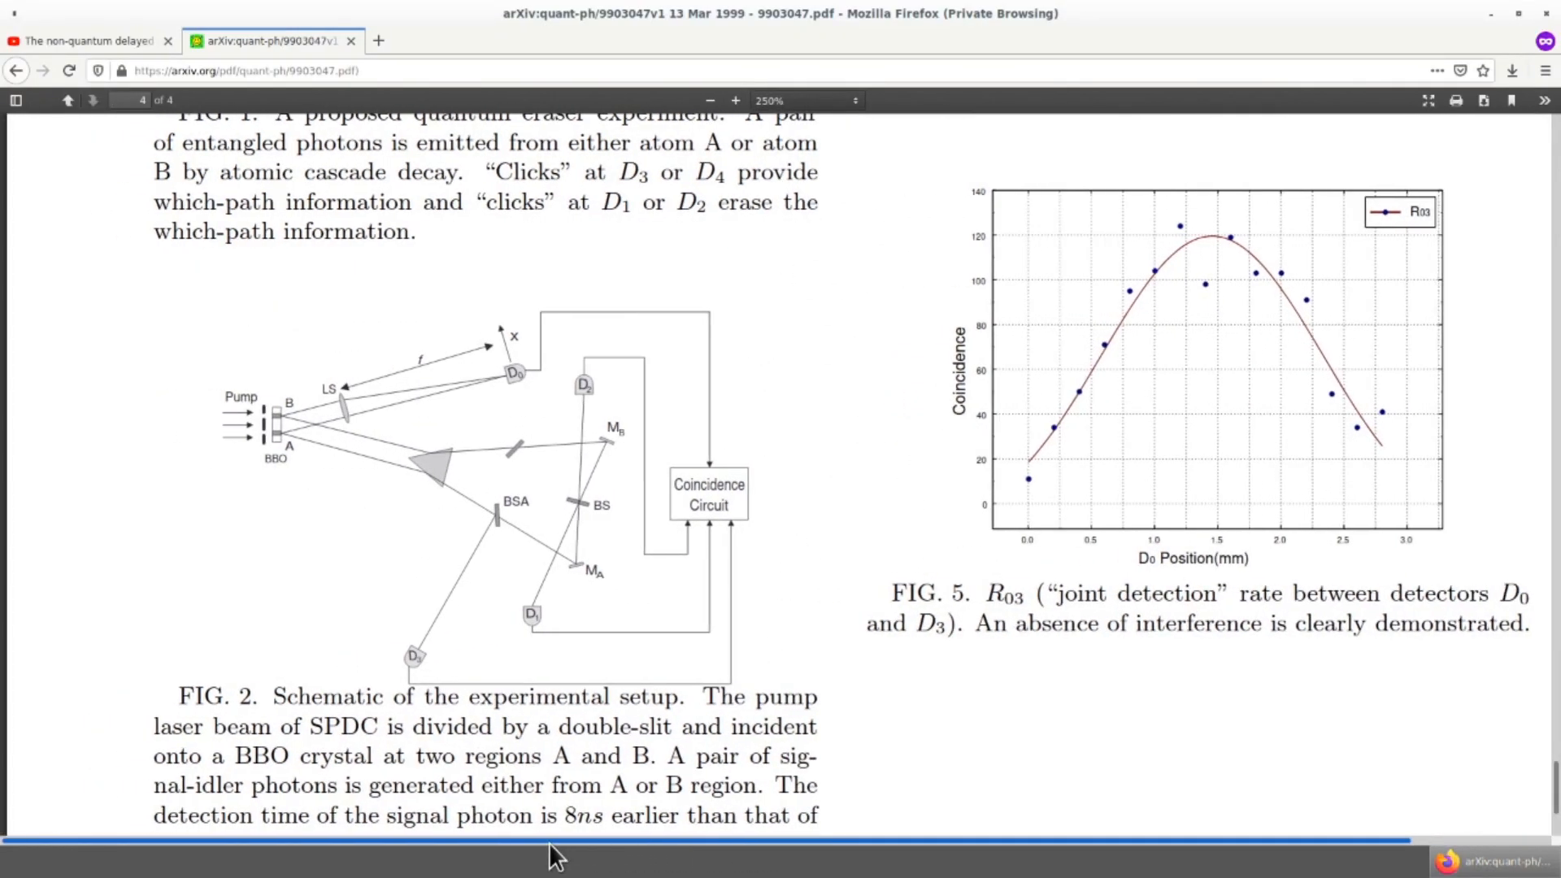
{"action": "scroll", "coordinate": [408, 426], "scroll_direction": "down", "scroll_amount": 2}
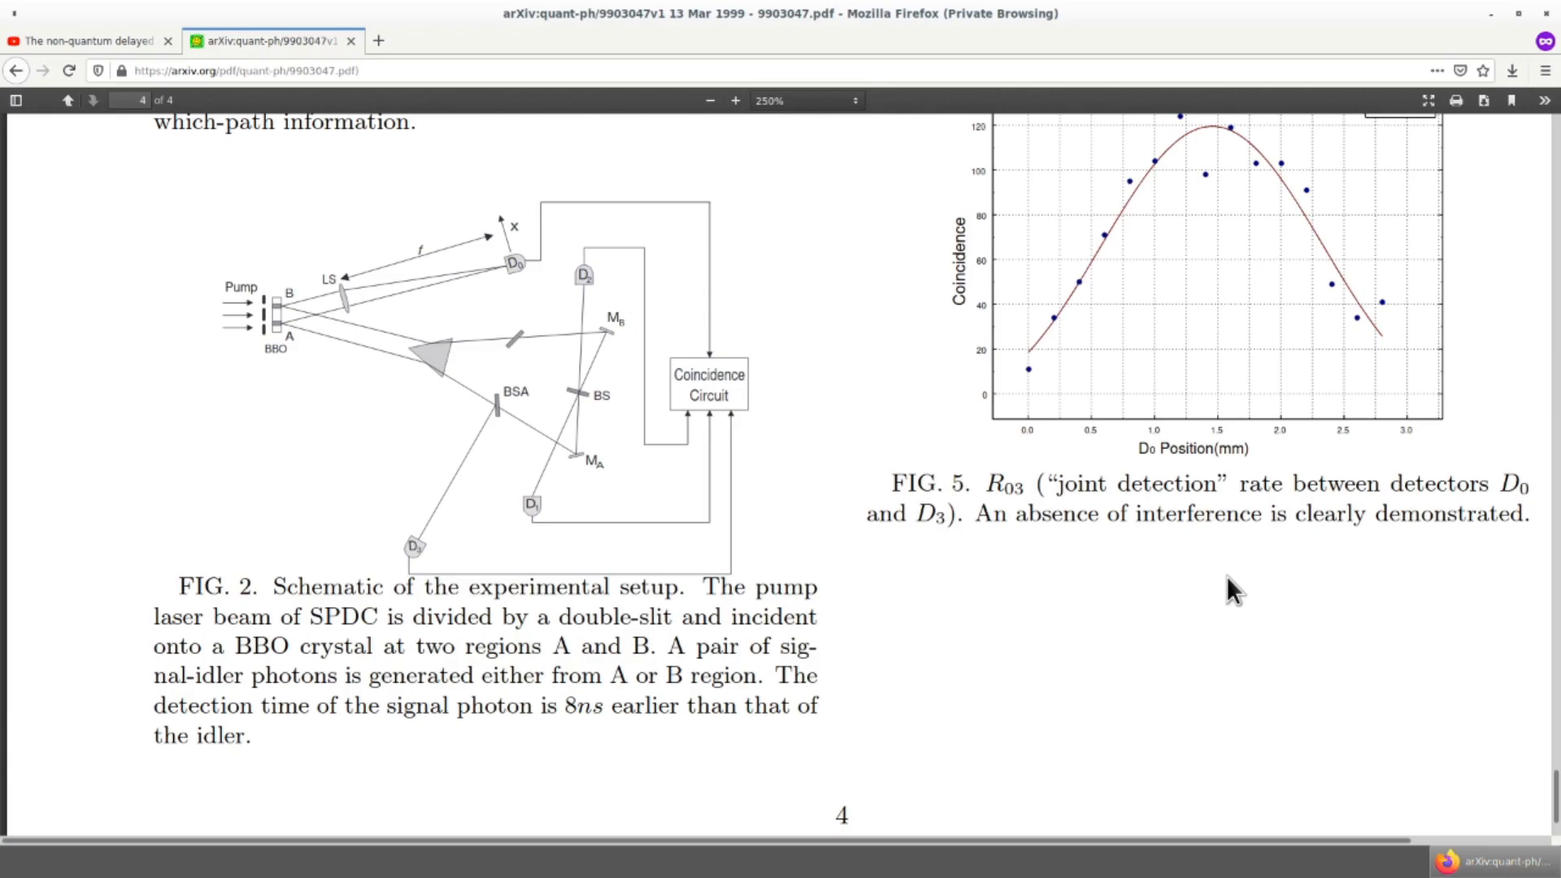
Step: Search the web for "quantum fly trap" in a new tab and open the Virtual Lab from the Quantum Flytrap site
{"action": "key", "text": "ctrl+t"}
{"action": "type", "text": "qua"}
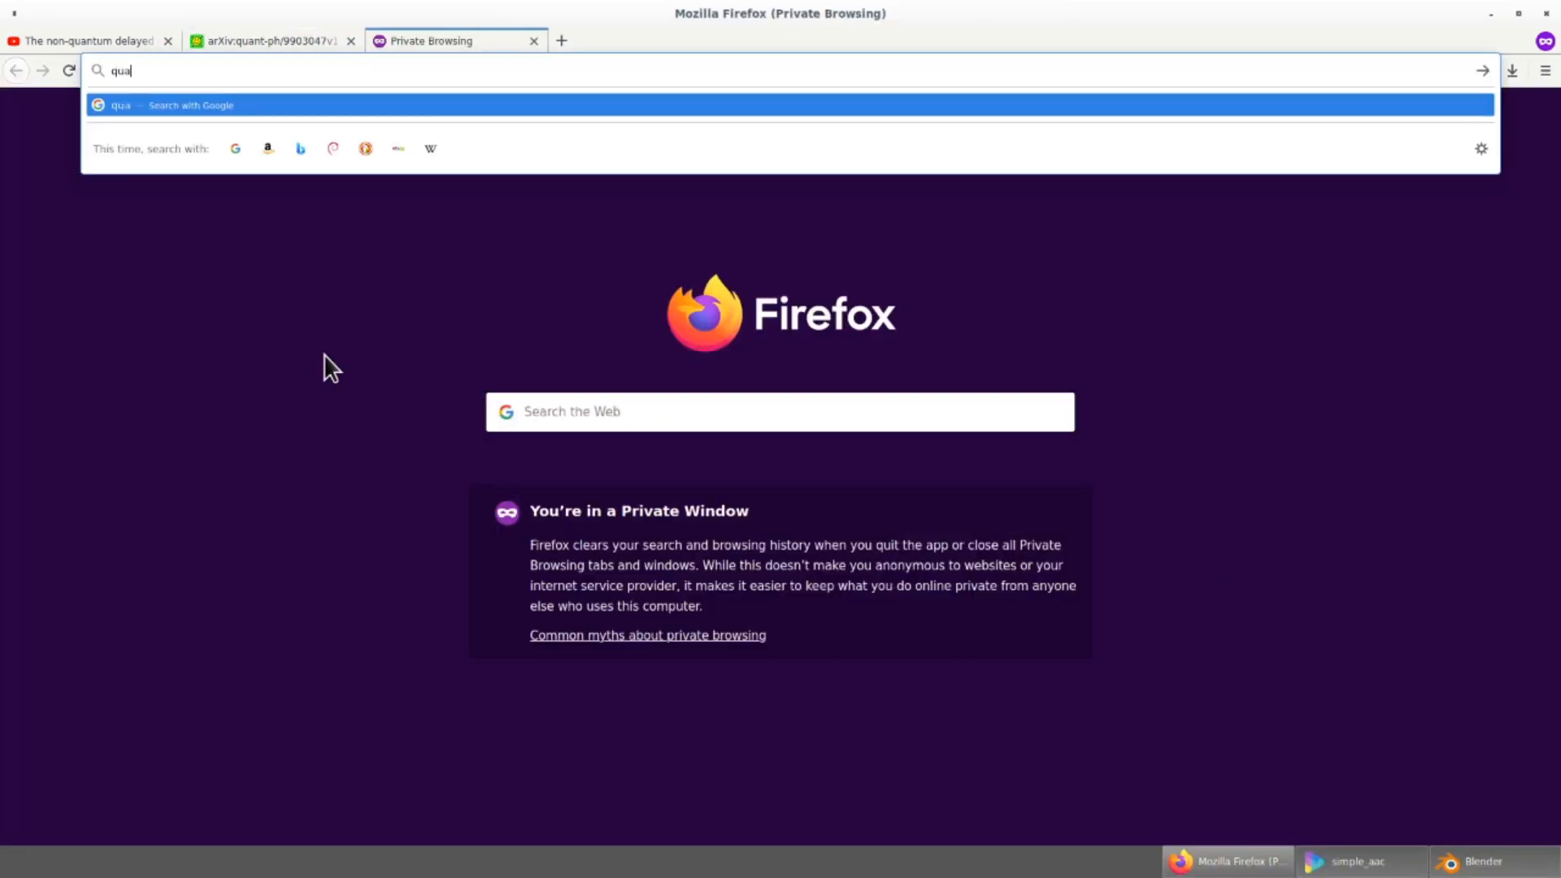
{"action": "type", "text": "ntum fly trap"}
{"action": "key", "text": "Return"}
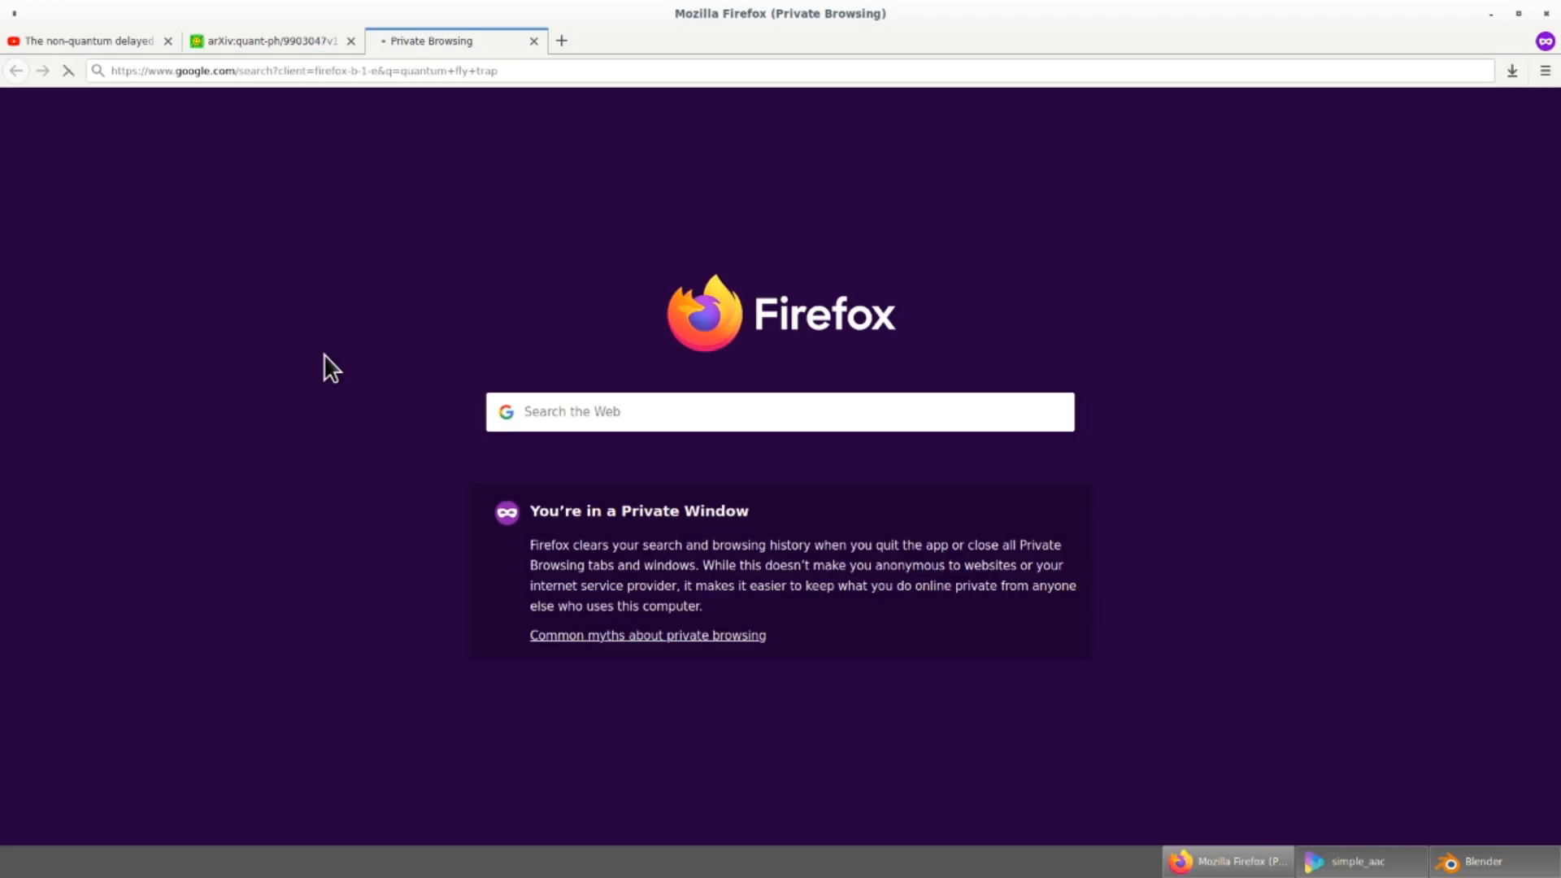
{"action": "left_click", "coordinate": [262, 268]}
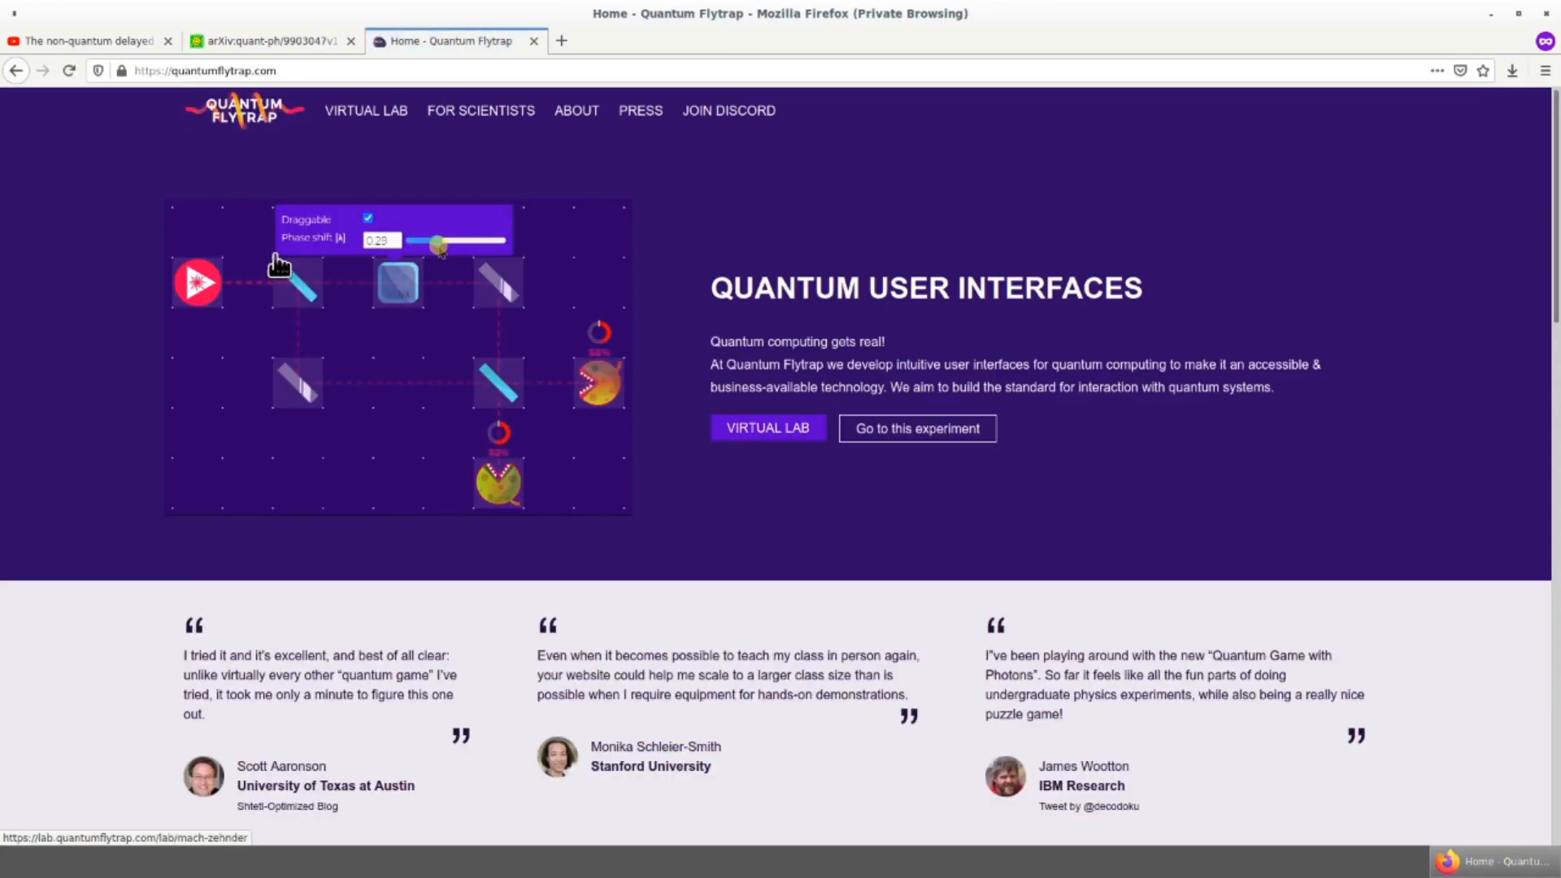
{"action": "left_click", "coordinate": [783, 423]}
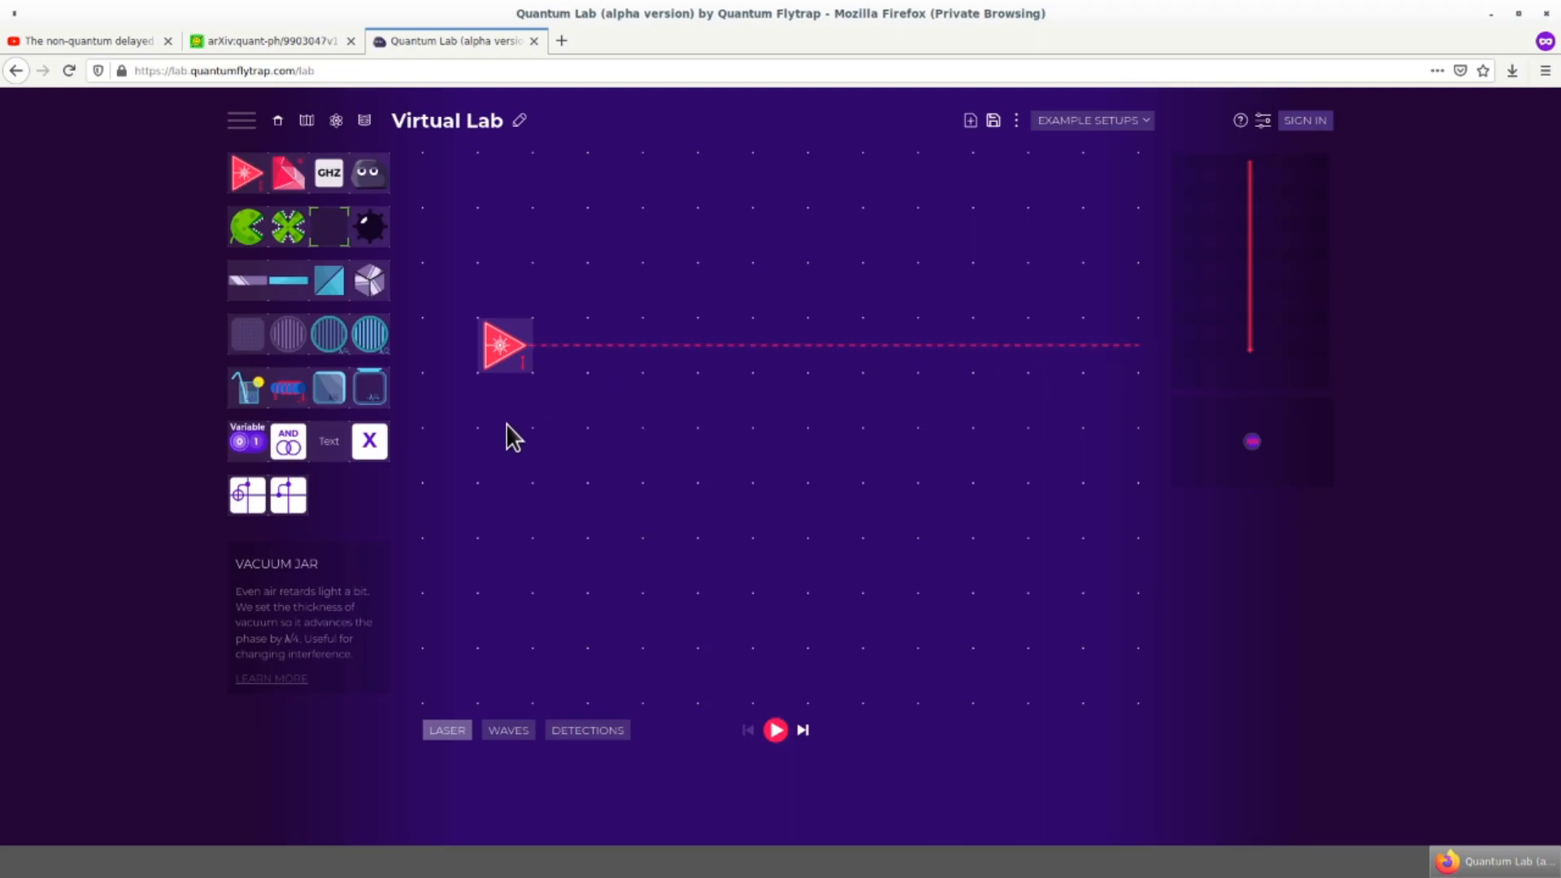
Step: Detach the Virtual Lab into its own wide window beside a narrower paper window showing Figs. 1 and 2
{"action": "left_click_drag", "start_coordinate": [471, 36], "coordinate": [732, 284]}
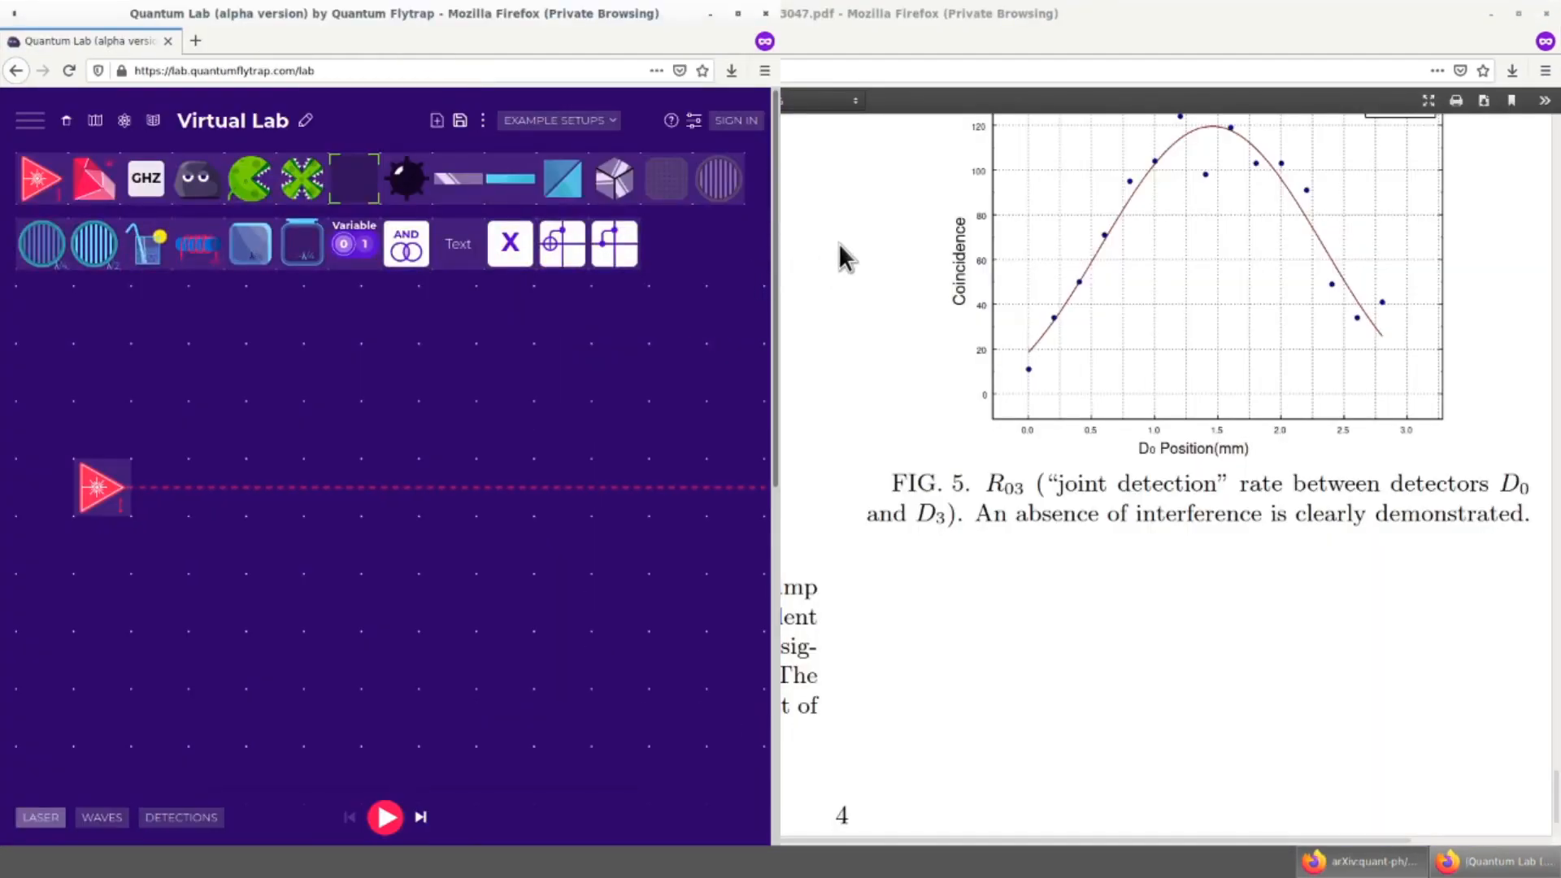
{"action": "left_click", "coordinate": [837, 242]}
{"action": "key", "text": "super+Right"}
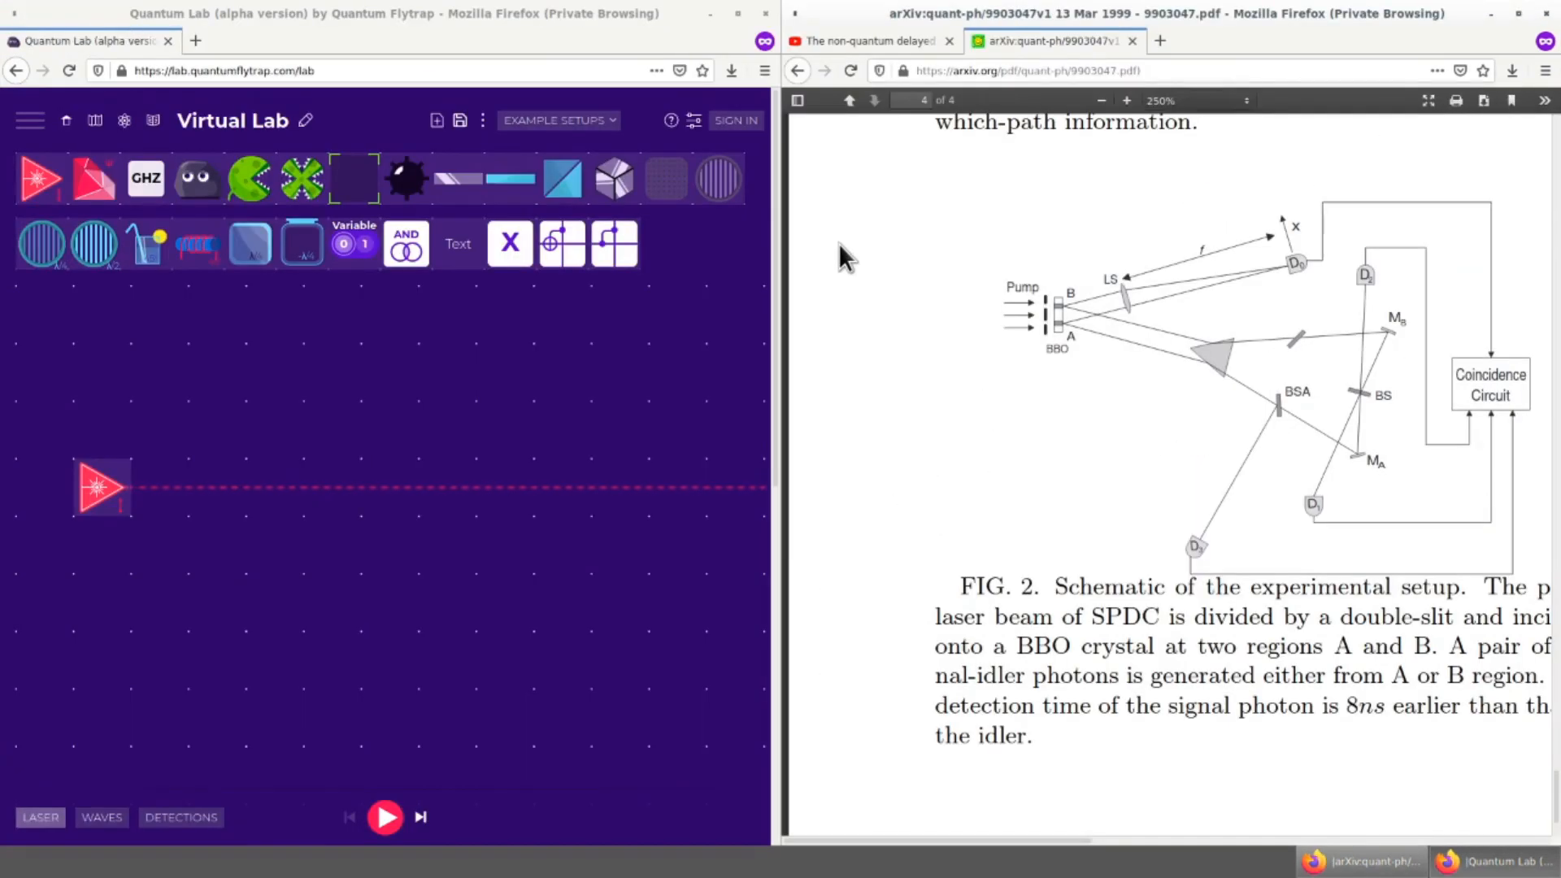
{"action": "left_click_drag", "start_coordinate": [785, 273], "coordinate": [1235, 323]}
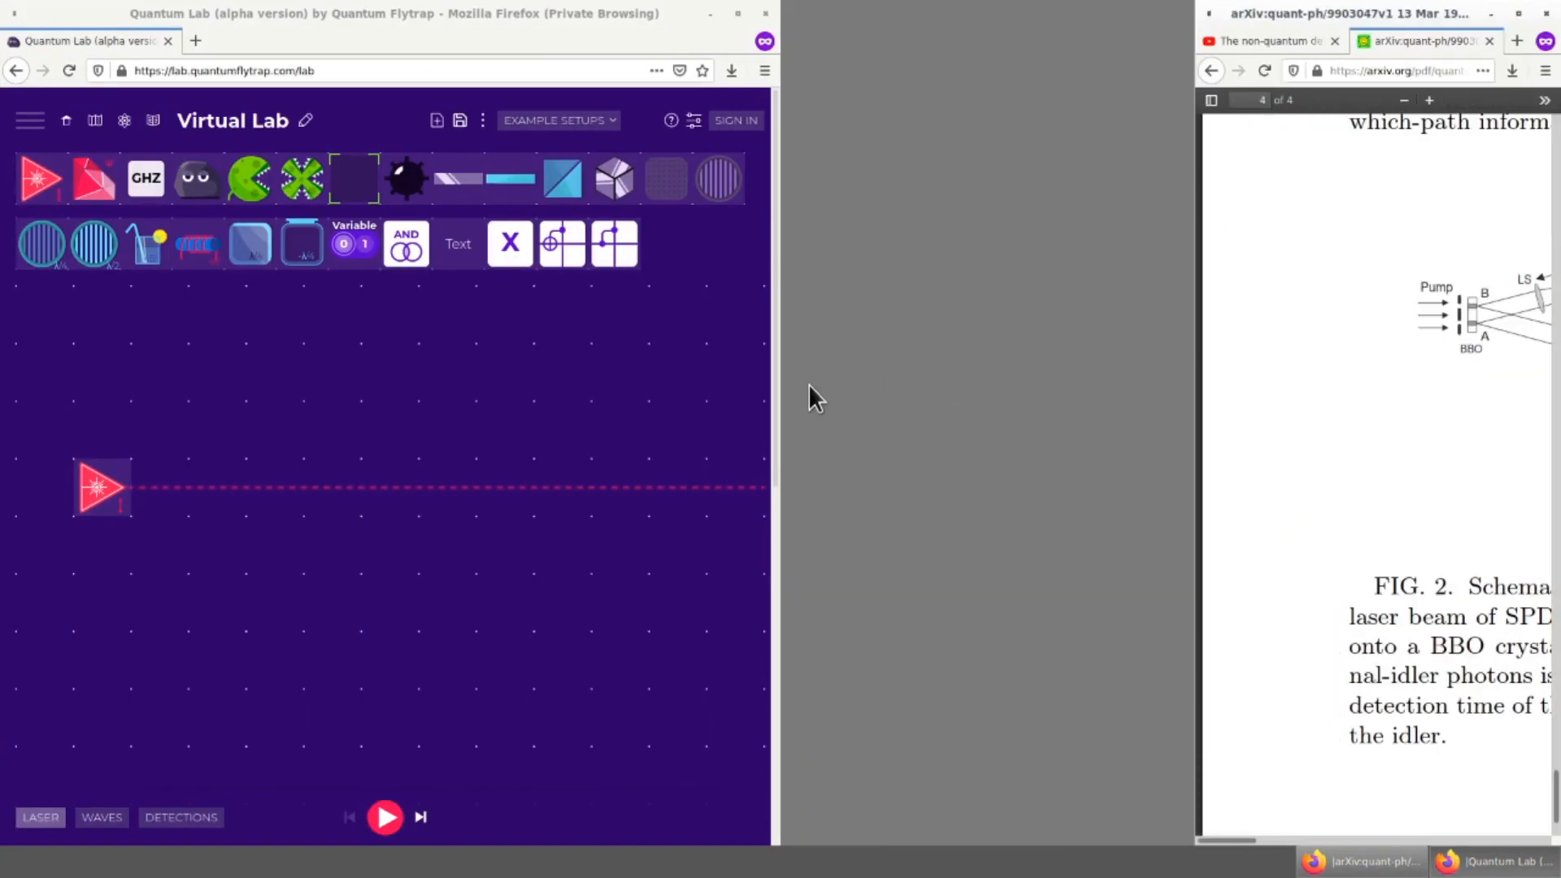
{"action": "left_click_drag", "start_coordinate": [779, 390], "coordinate": [1192, 378]}
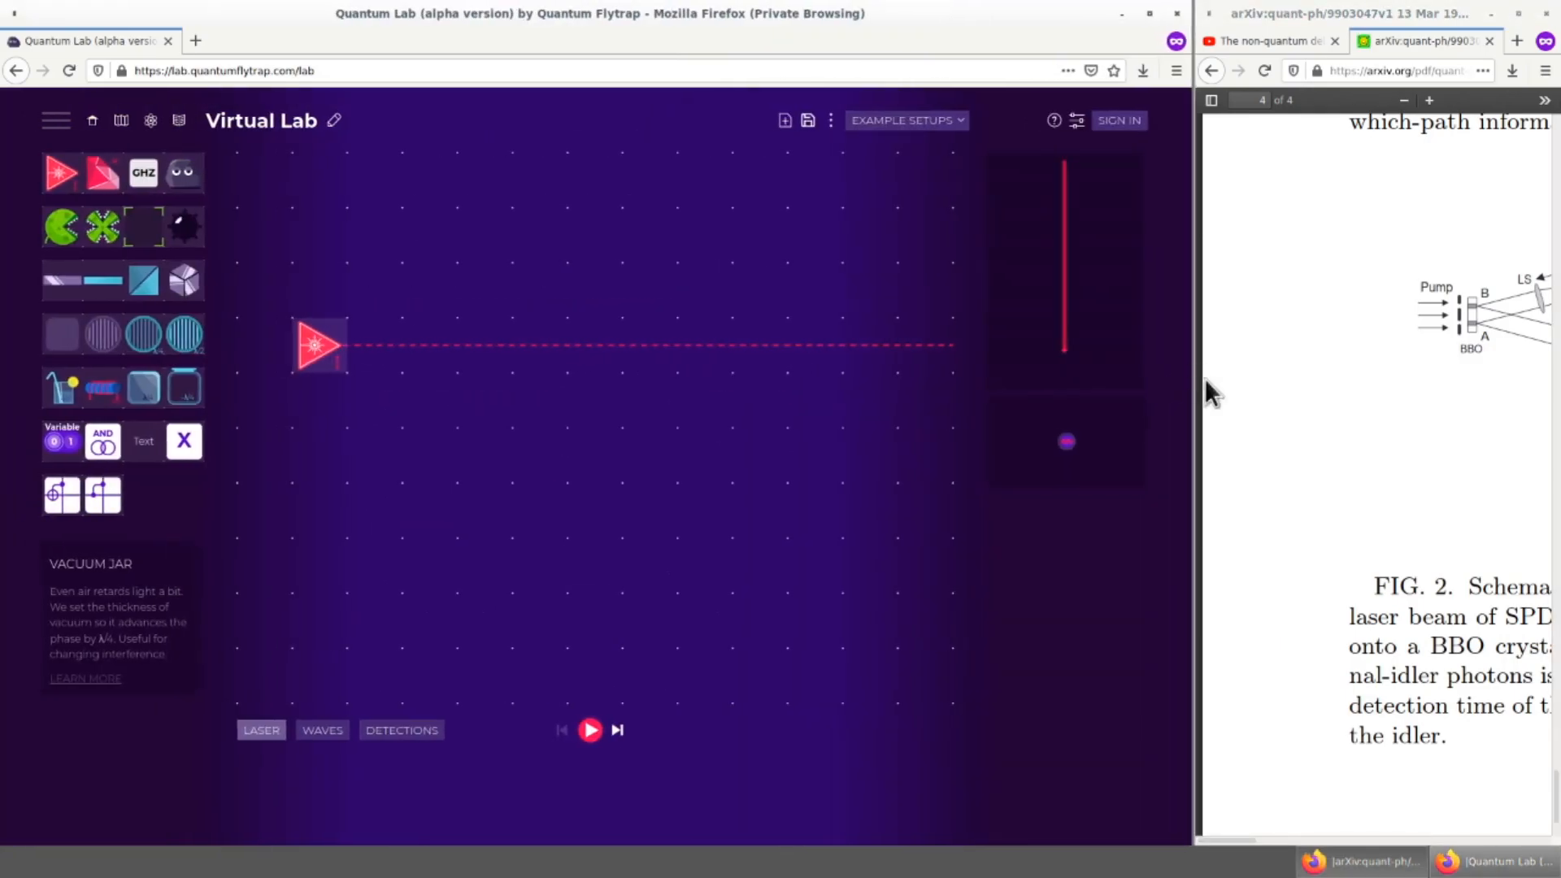
{"action": "left_click_drag", "start_coordinate": [1236, 846], "coordinate": [1259, 855]}
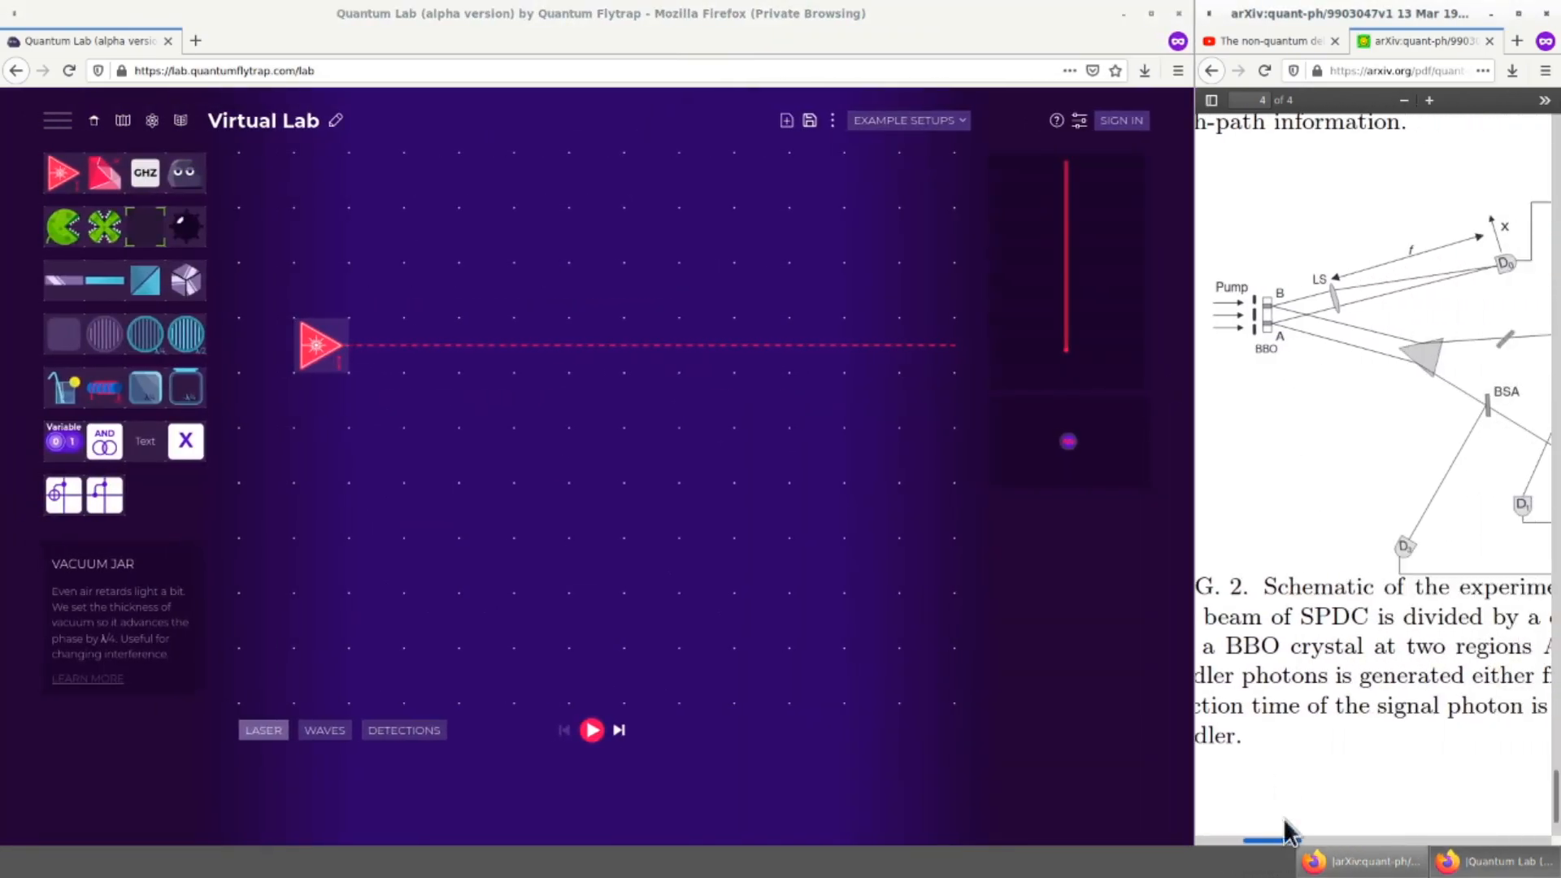
{"action": "scroll", "coordinate": [1310, 405], "scroll_direction": "up", "scroll_amount": 3}
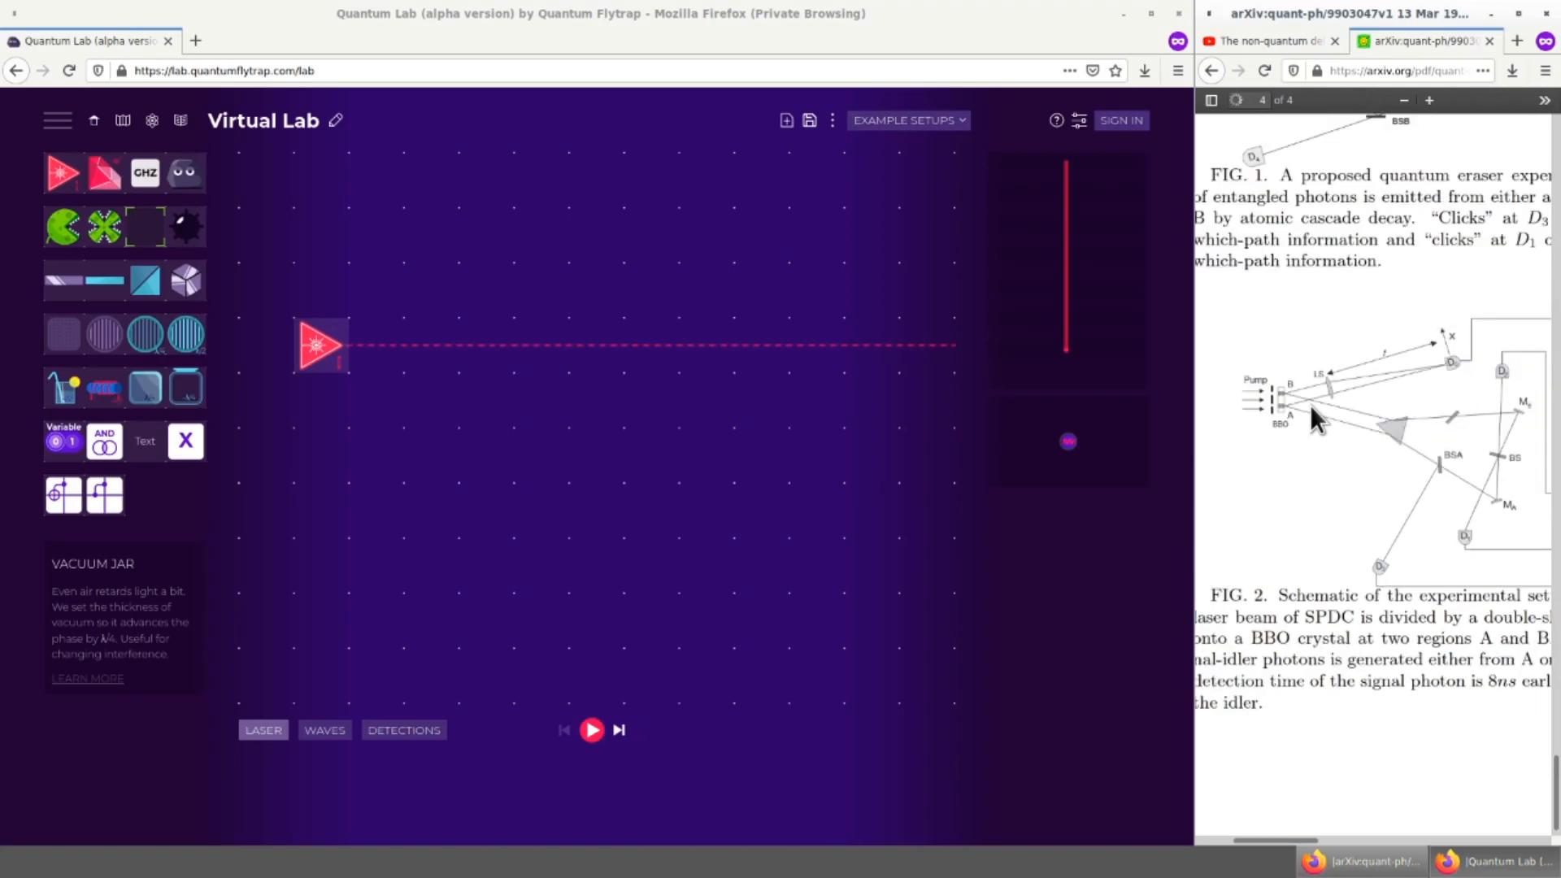
{"action": "scroll", "coordinate": [1310, 405], "scroll_direction": "down", "scroll_amount": 2}
{"action": "left_click_drag", "start_coordinate": [1271, 840], "coordinate": [1300, 845]}
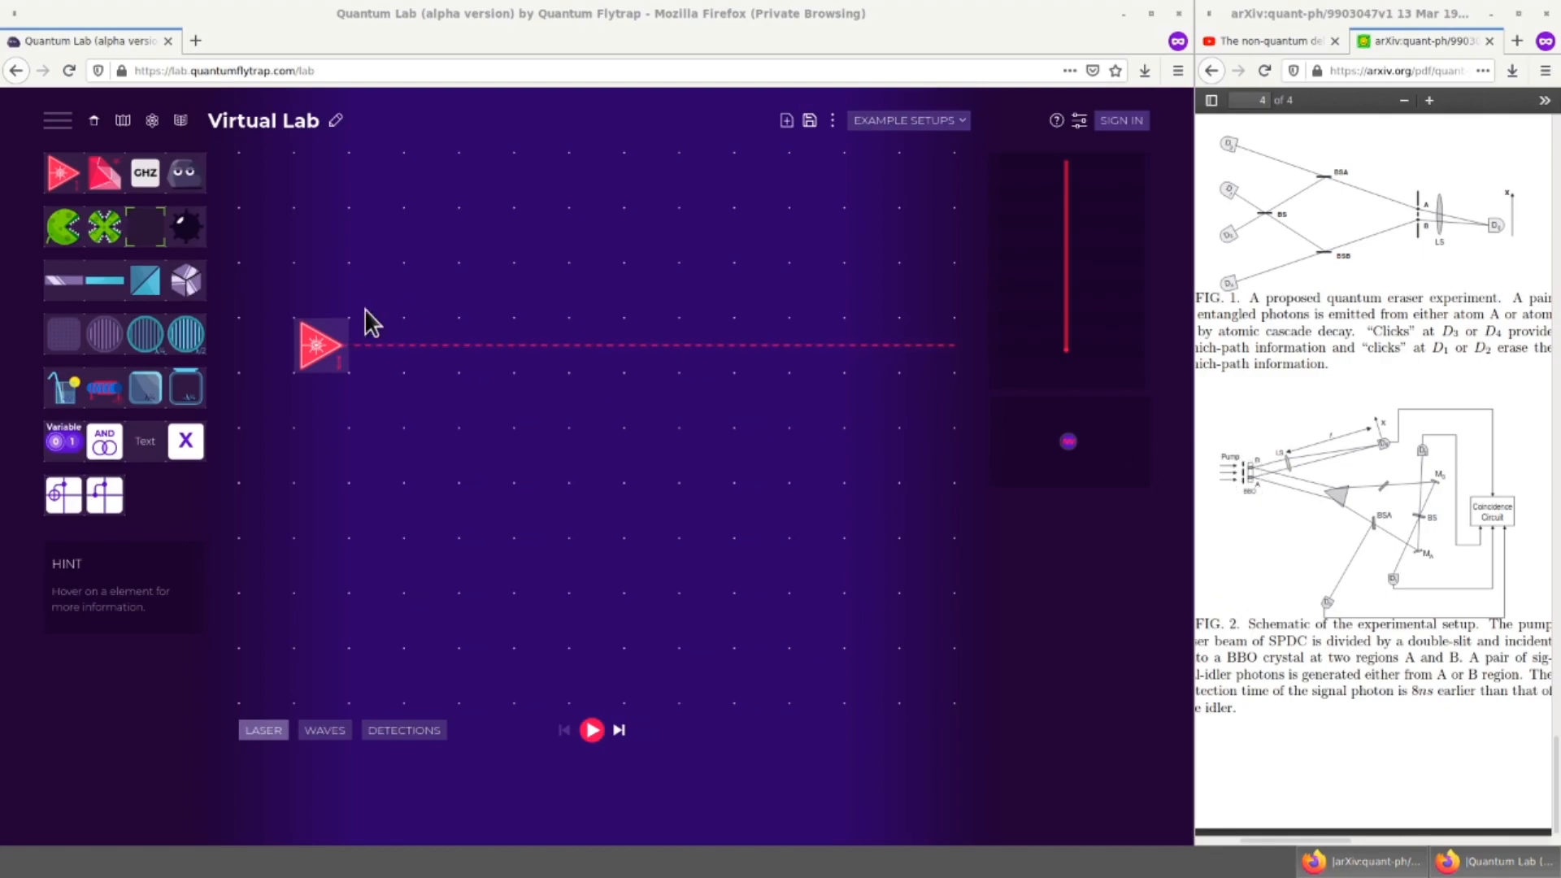
Step: Remove the laser from the board and place a photon-pair crystal source in the second column, ninth row
{"action": "left_click_drag", "start_coordinate": [324, 350], "coordinate": [154, 321]}
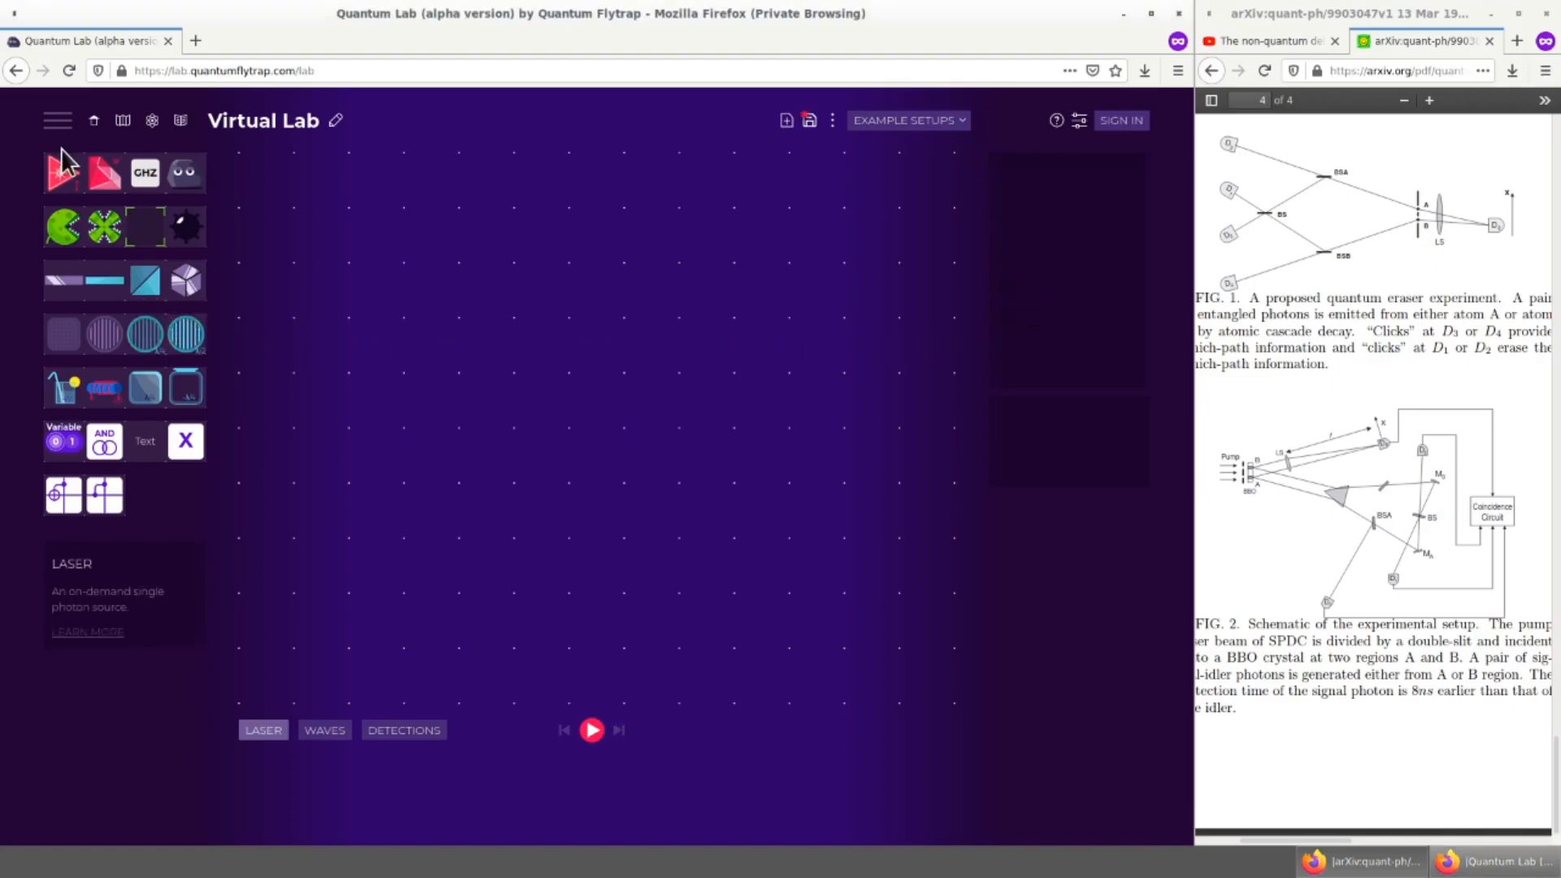
{"action": "left_click_drag", "start_coordinate": [99, 171], "coordinate": [319, 620]}
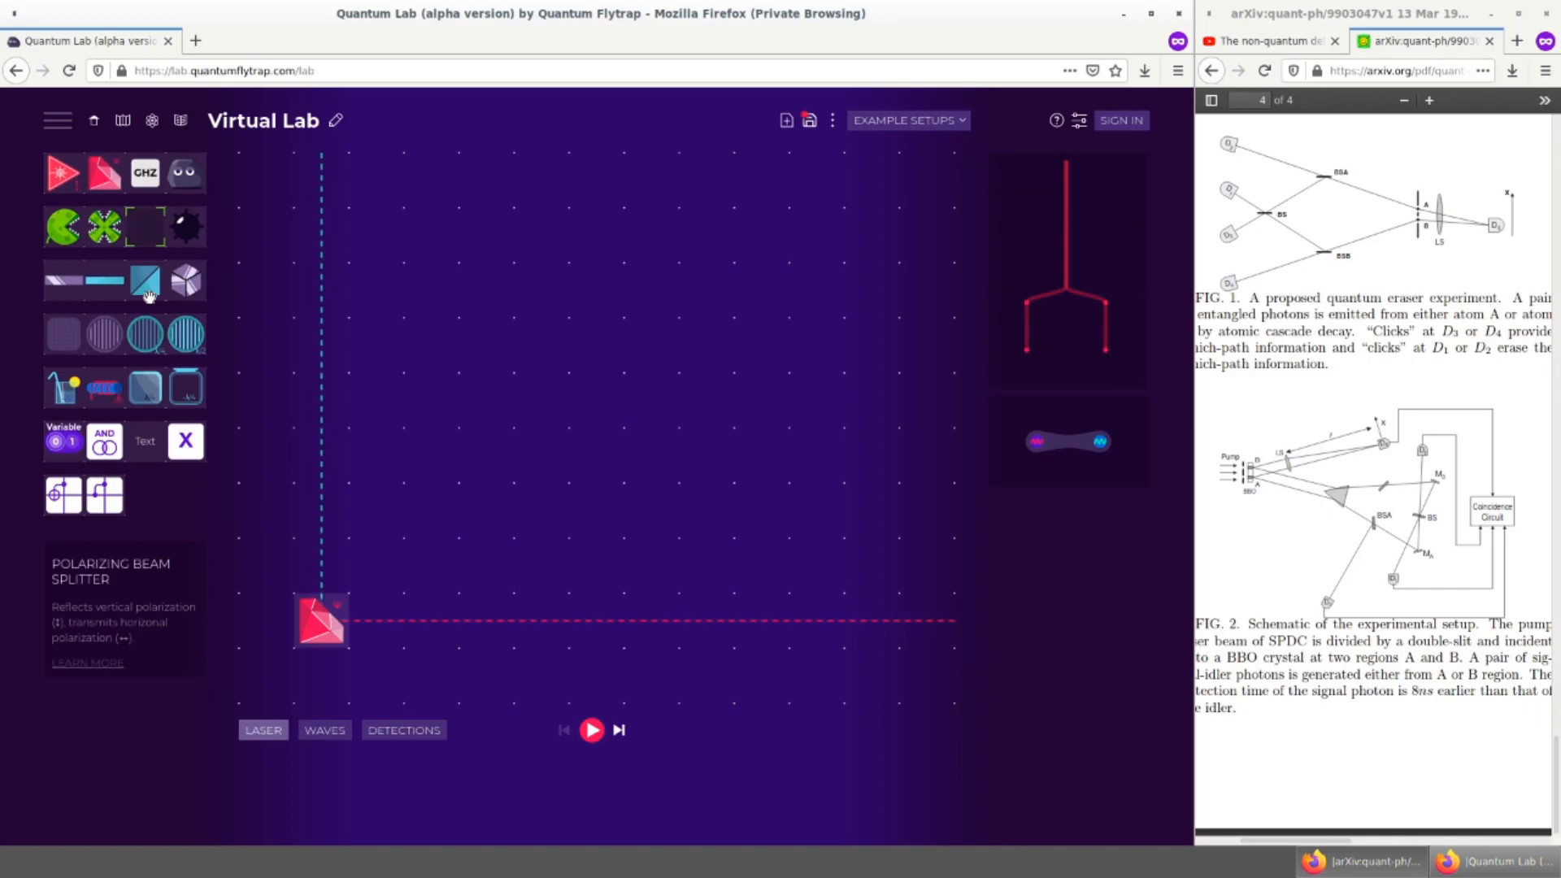
Step: Place a polarizing beam splitter three cells above the source, an angled mirror just right of it, and a detector above each
{"action": "left_click_drag", "start_coordinate": [147, 289], "coordinate": [323, 462]}
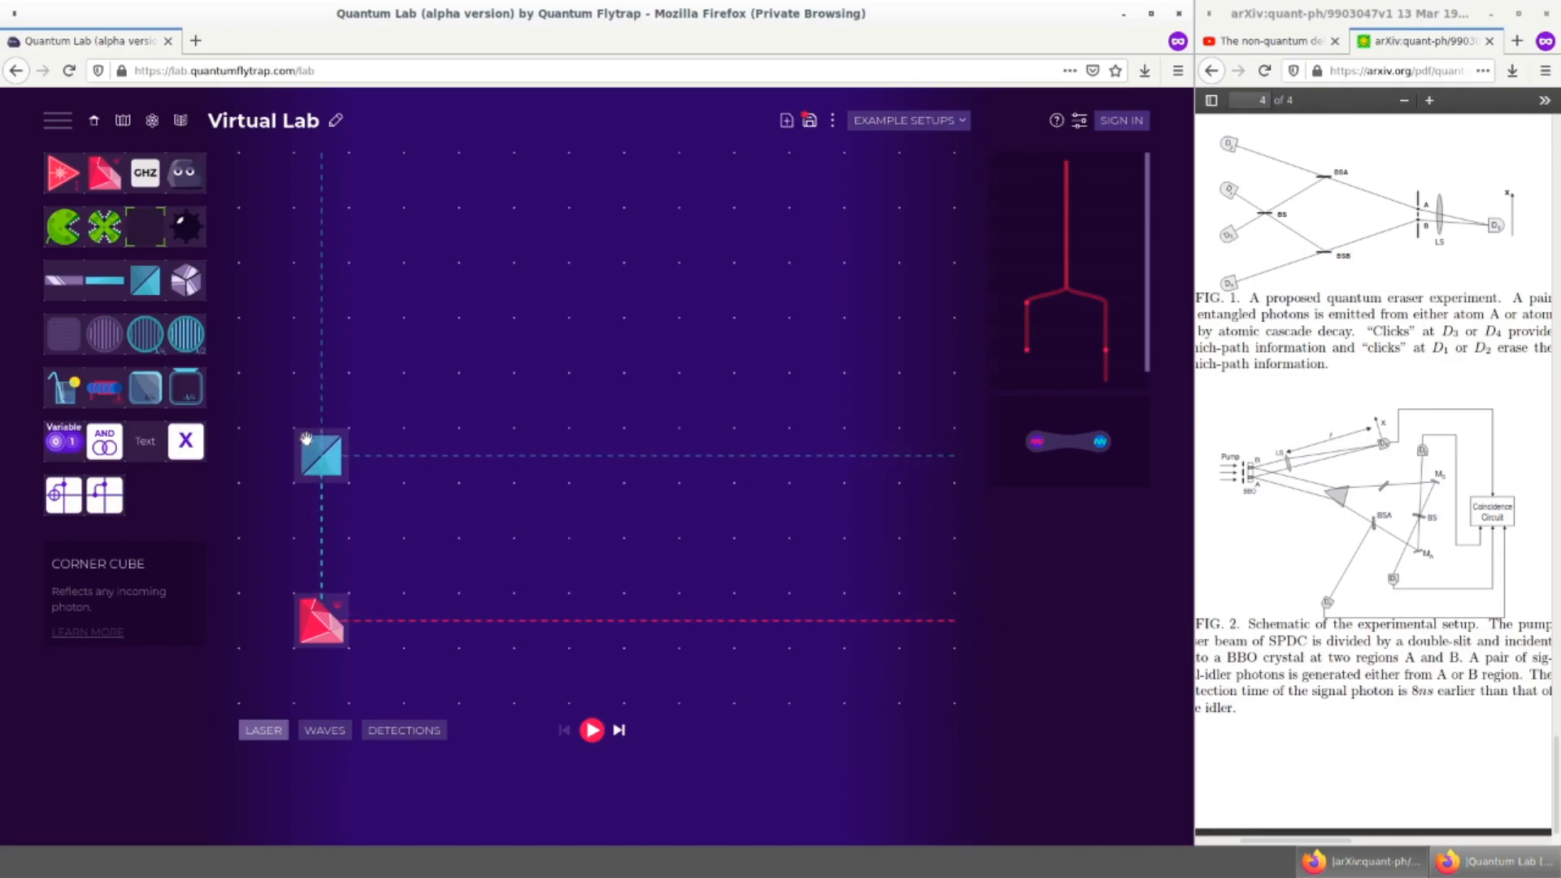
{"action": "left_click_drag", "start_coordinate": [64, 280], "coordinate": [386, 447]}
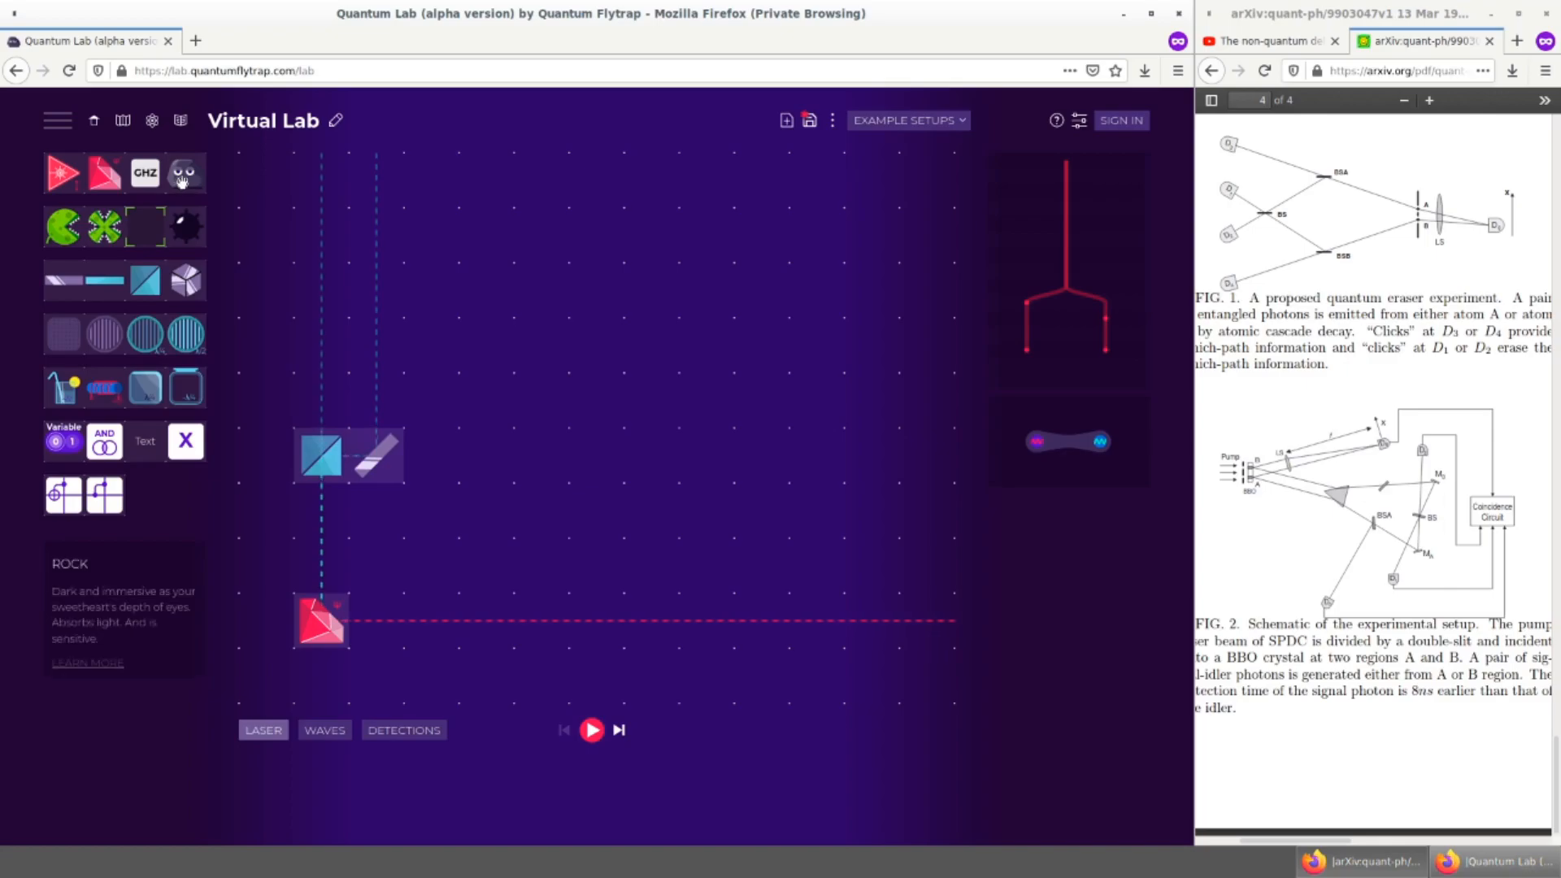
{"action": "left_click_drag", "start_coordinate": [63, 227], "coordinate": [389, 397]}
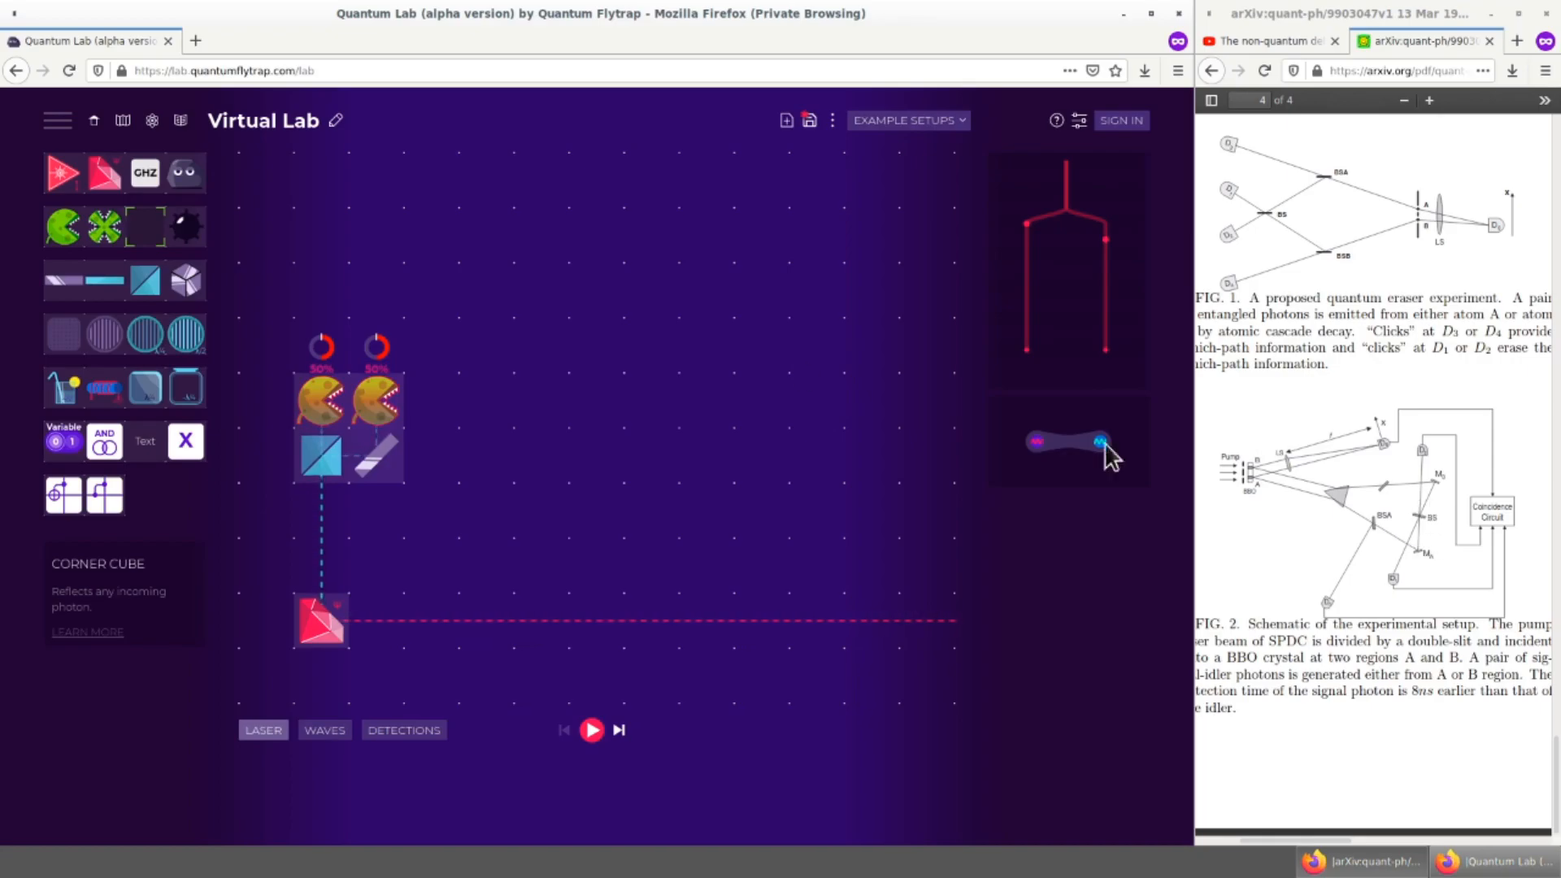
Step: Place an angled beam splitter in the eleventh column, second row, with angled mirrors directly above and just right of it
{"action": "left_click_drag", "start_coordinate": [104, 281], "coordinate": [821, 250]}
{"action": "left_click", "coordinate": [819, 253]}
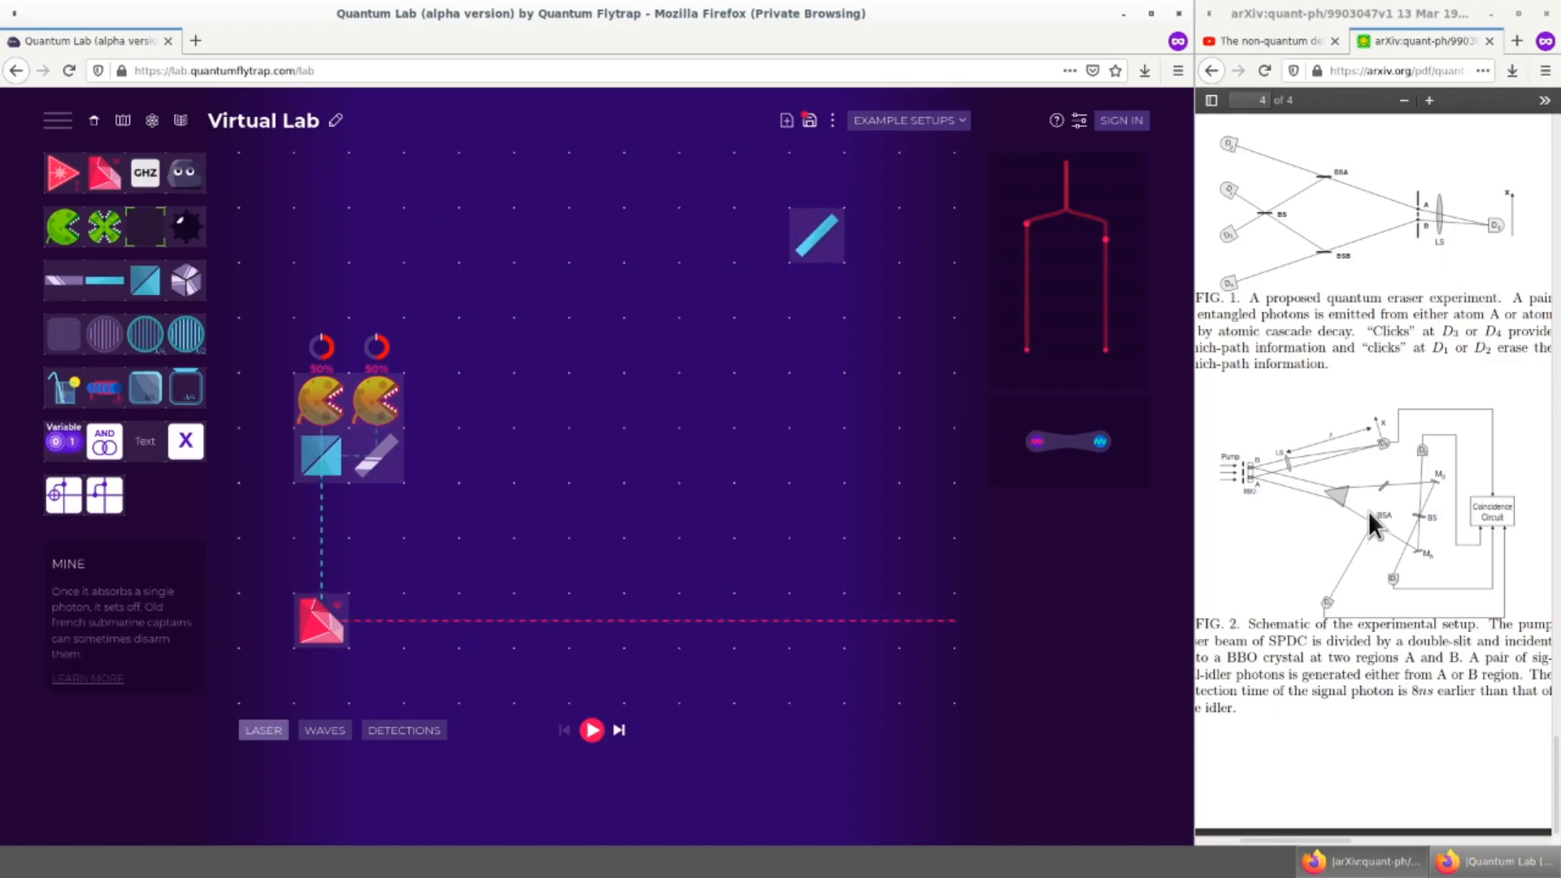
{"action": "left_click_drag", "start_coordinate": [63, 280], "coordinate": [769, 242]}
{"action": "left_click", "coordinate": [769, 242]}
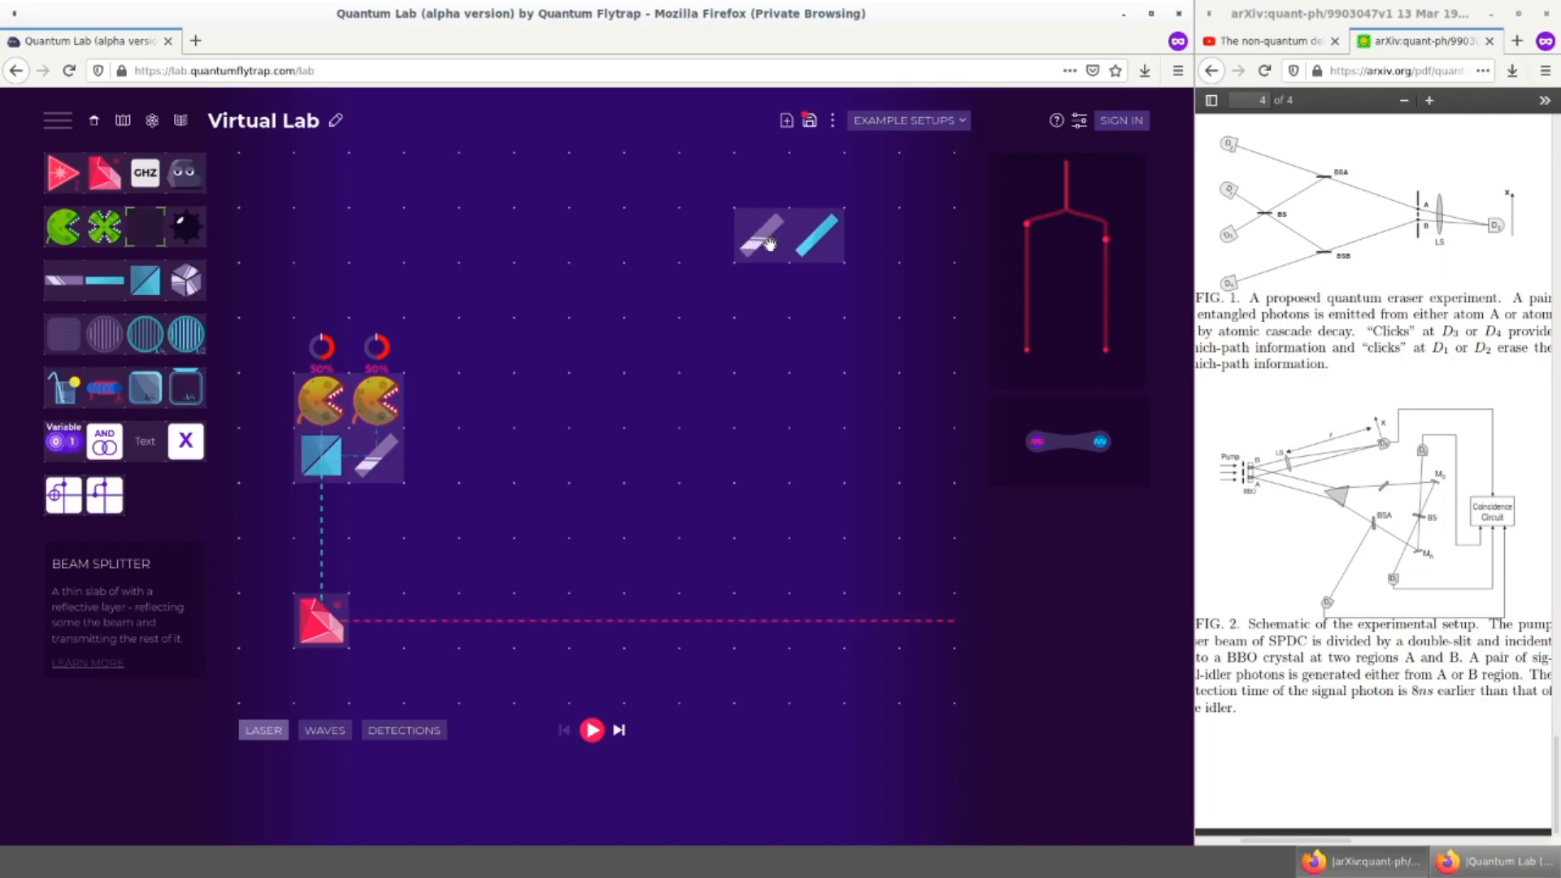
{"action": "left_click_drag", "start_coordinate": [58, 283], "coordinate": [877, 239]}
{"action": "left_click", "coordinate": [875, 239]}
{"action": "left_click_drag", "start_coordinate": [749, 240], "coordinate": [813, 194]}
{"action": "left_click", "coordinate": [813, 195]}
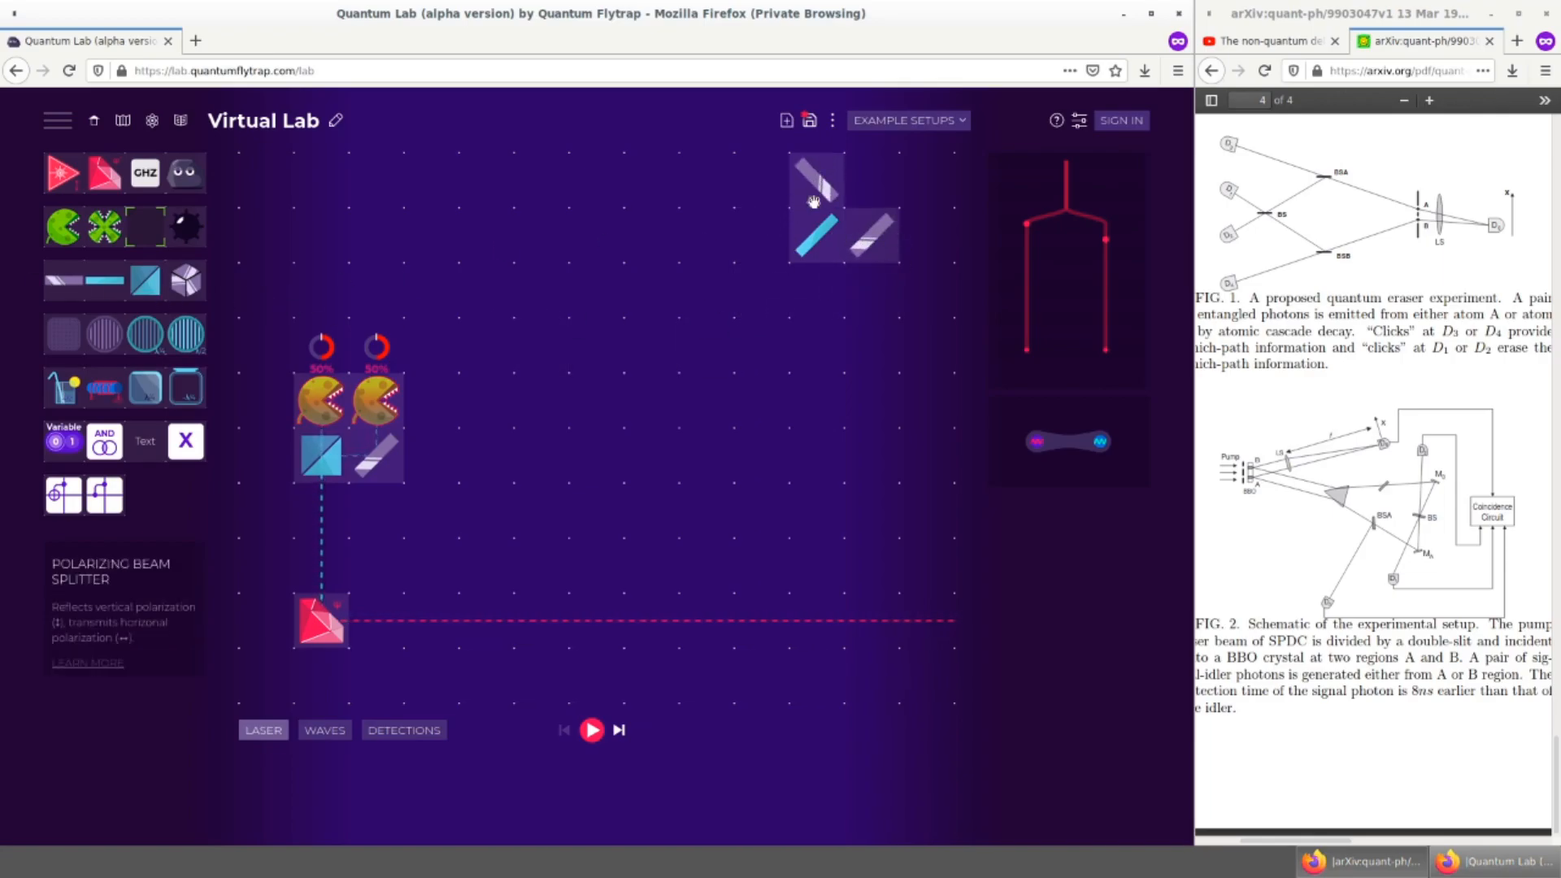
{"action": "left_click", "coordinate": [876, 252]}
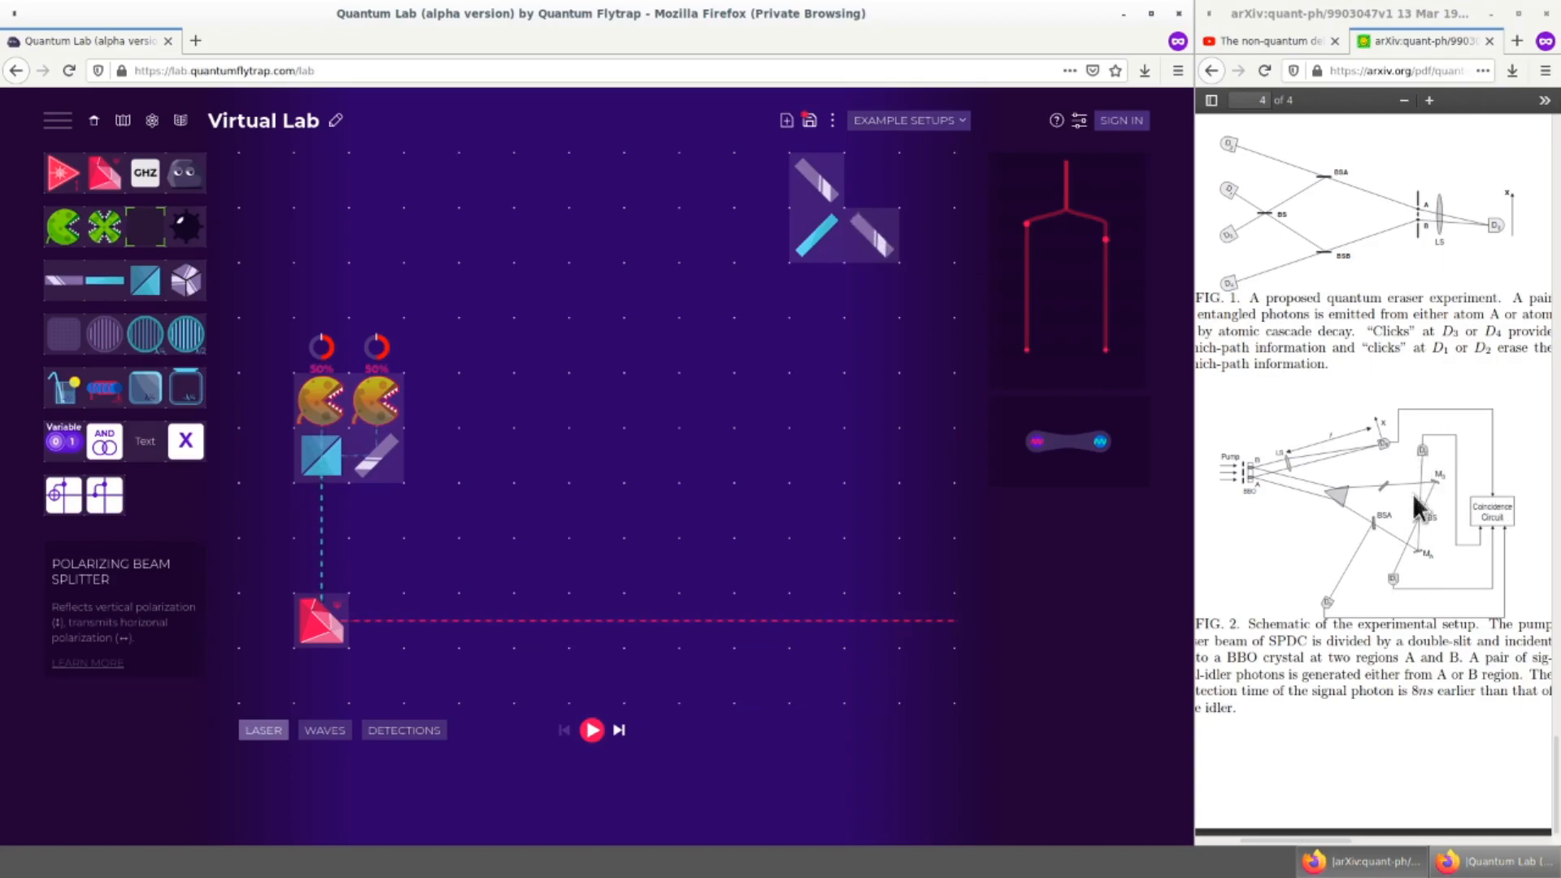
Step: Add detectors left of and below the beam splitter, and route the crystal's horizontal beam there with a polarizing beam splitter and two corner mirrors
{"action": "left_click_drag", "start_coordinate": [63, 226], "coordinate": [503, 245]}
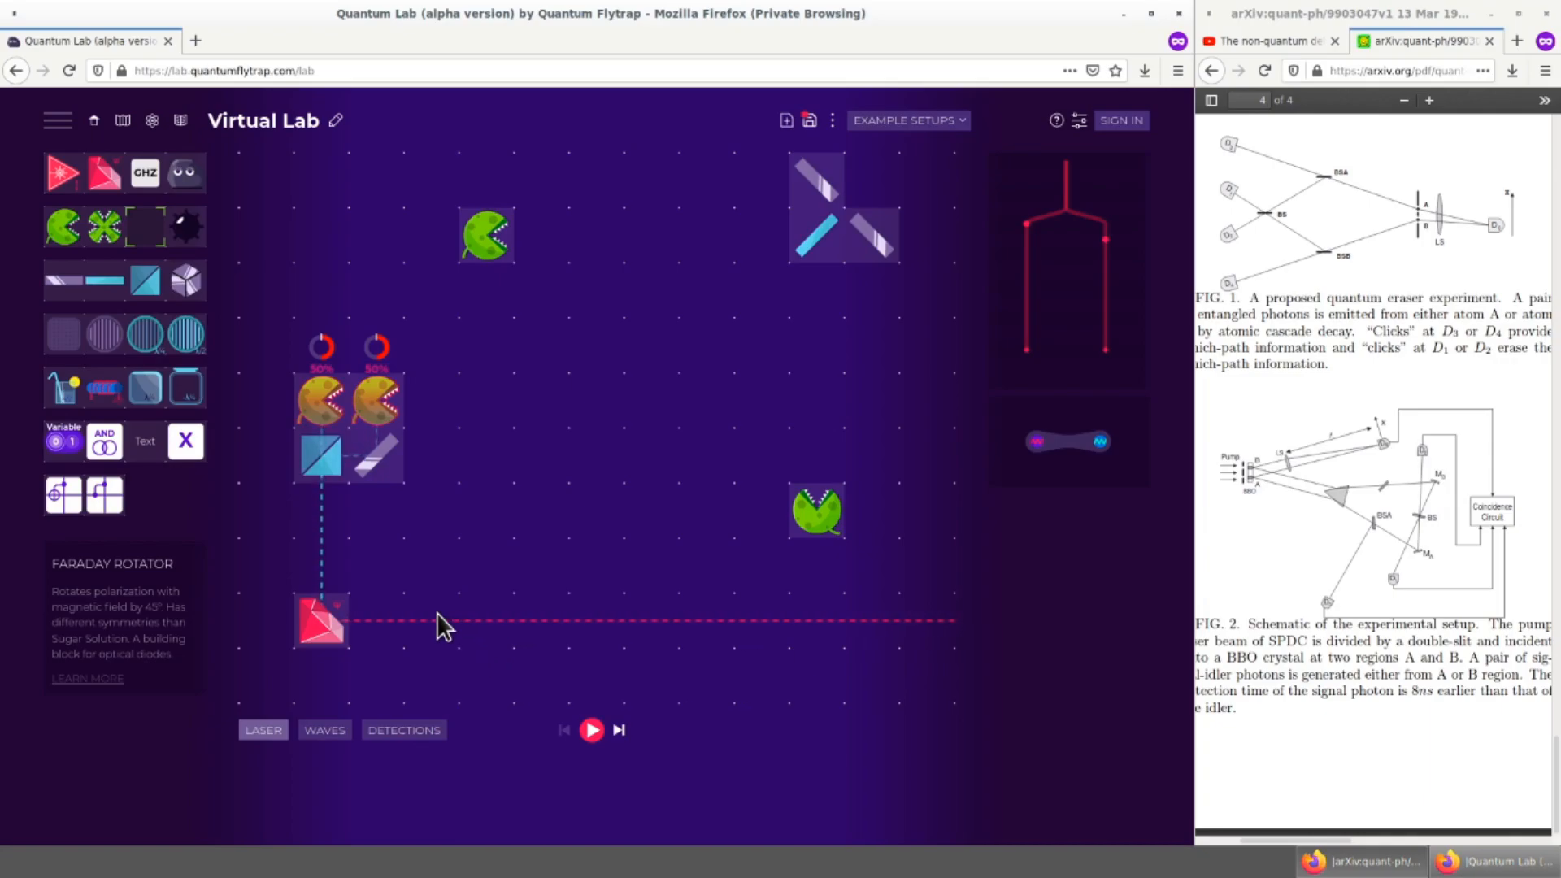
{"action": "left_click_drag", "start_coordinate": [145, 388], "coordinate": [589, 618]}
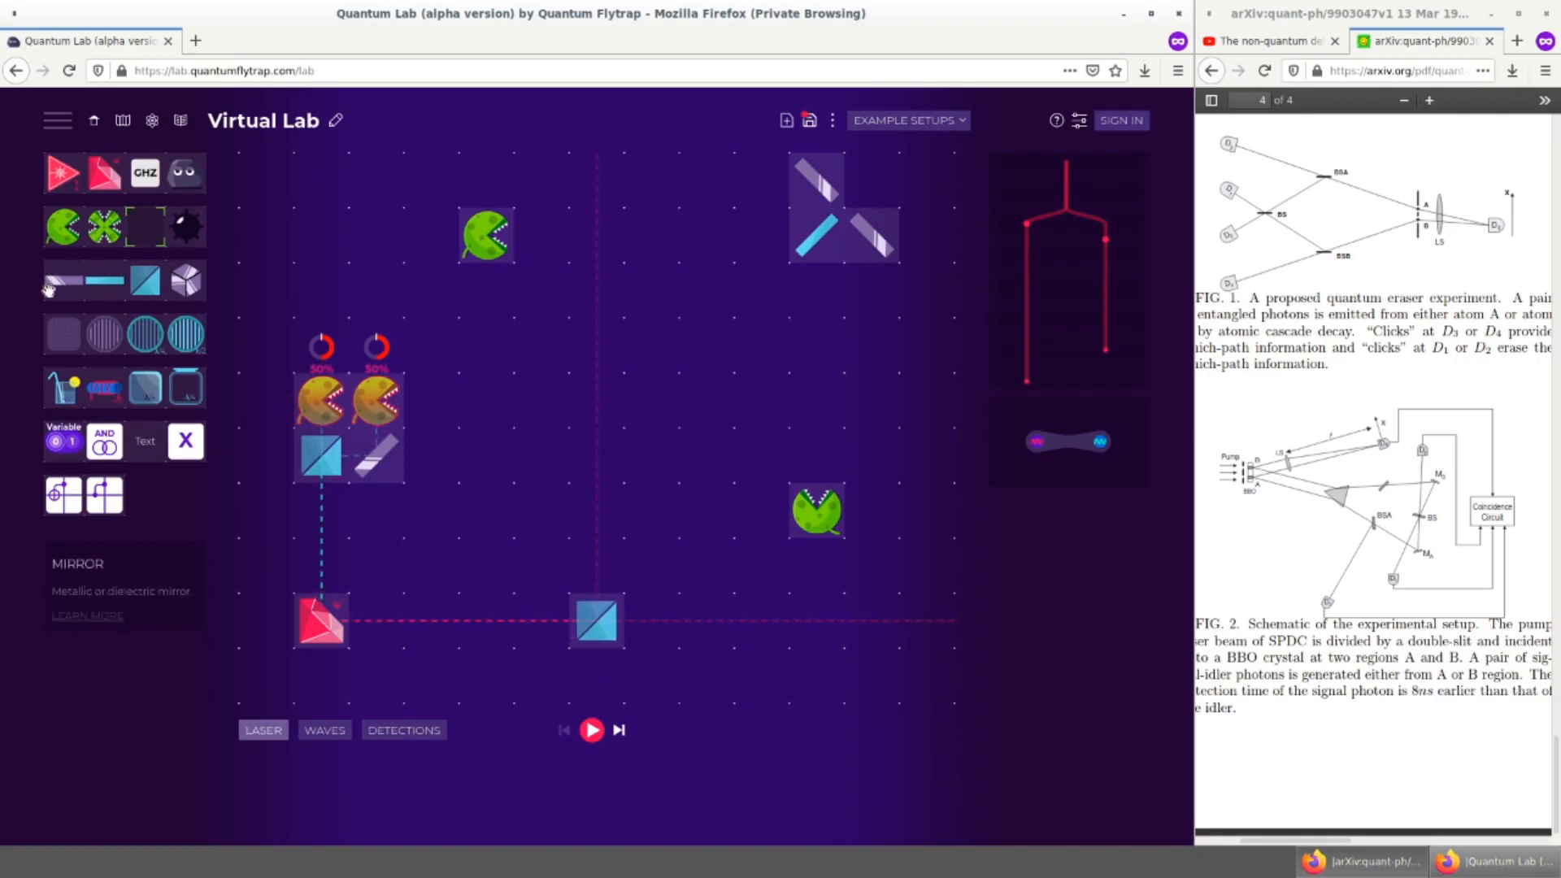
{"action": "left_click_drag", "start_coordinate": [582, 520], "coordinate": [872, 622]}
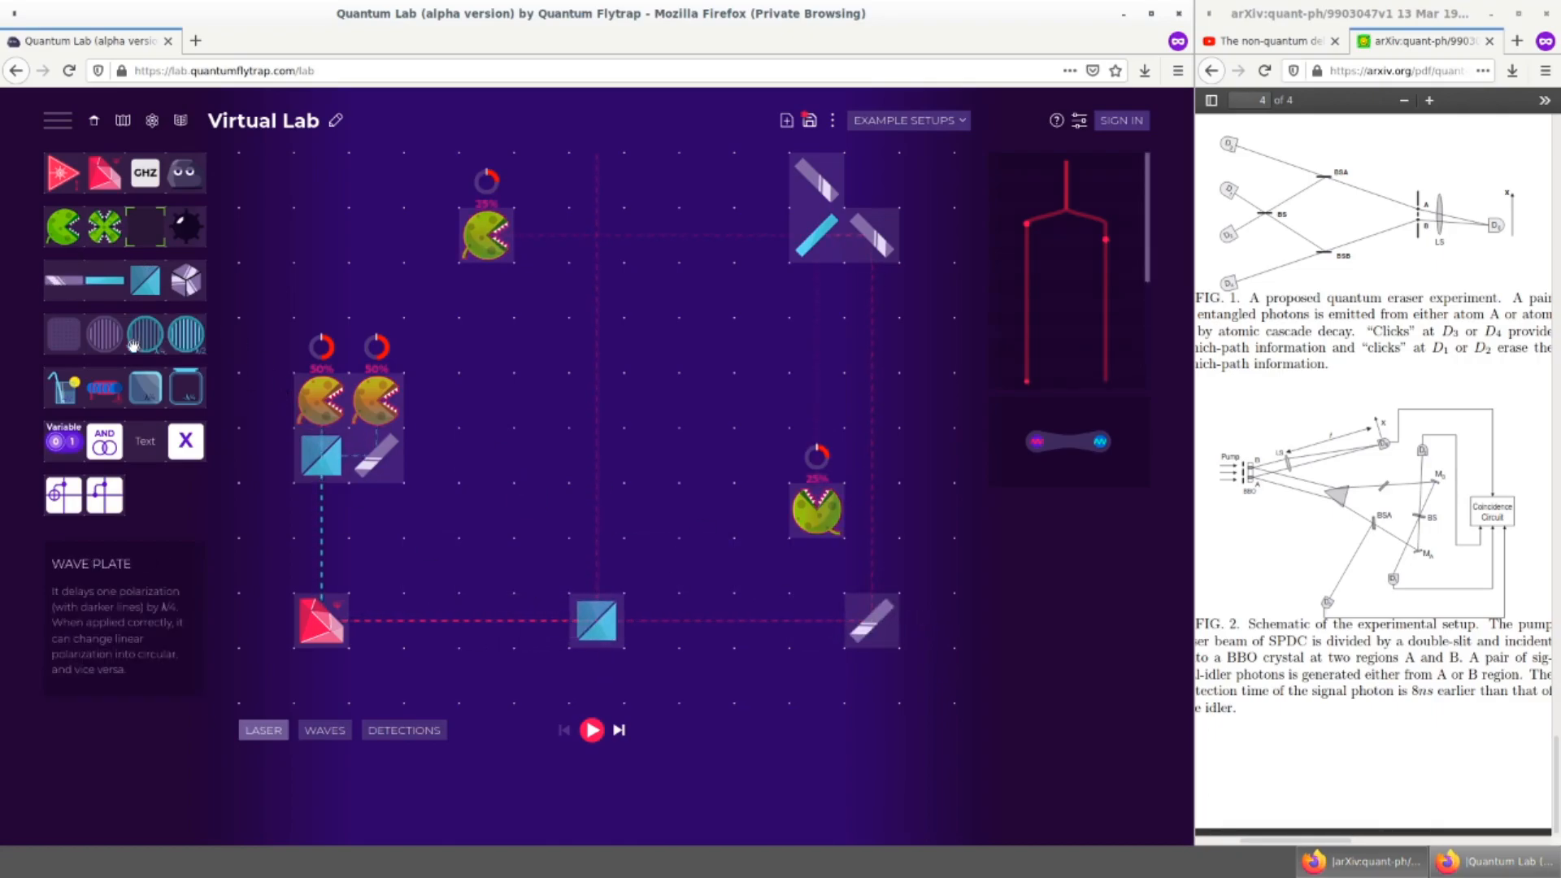
{"action": "left_click_drag", "start_coordinate": [58, 294], "coordinate": [602, 188]}
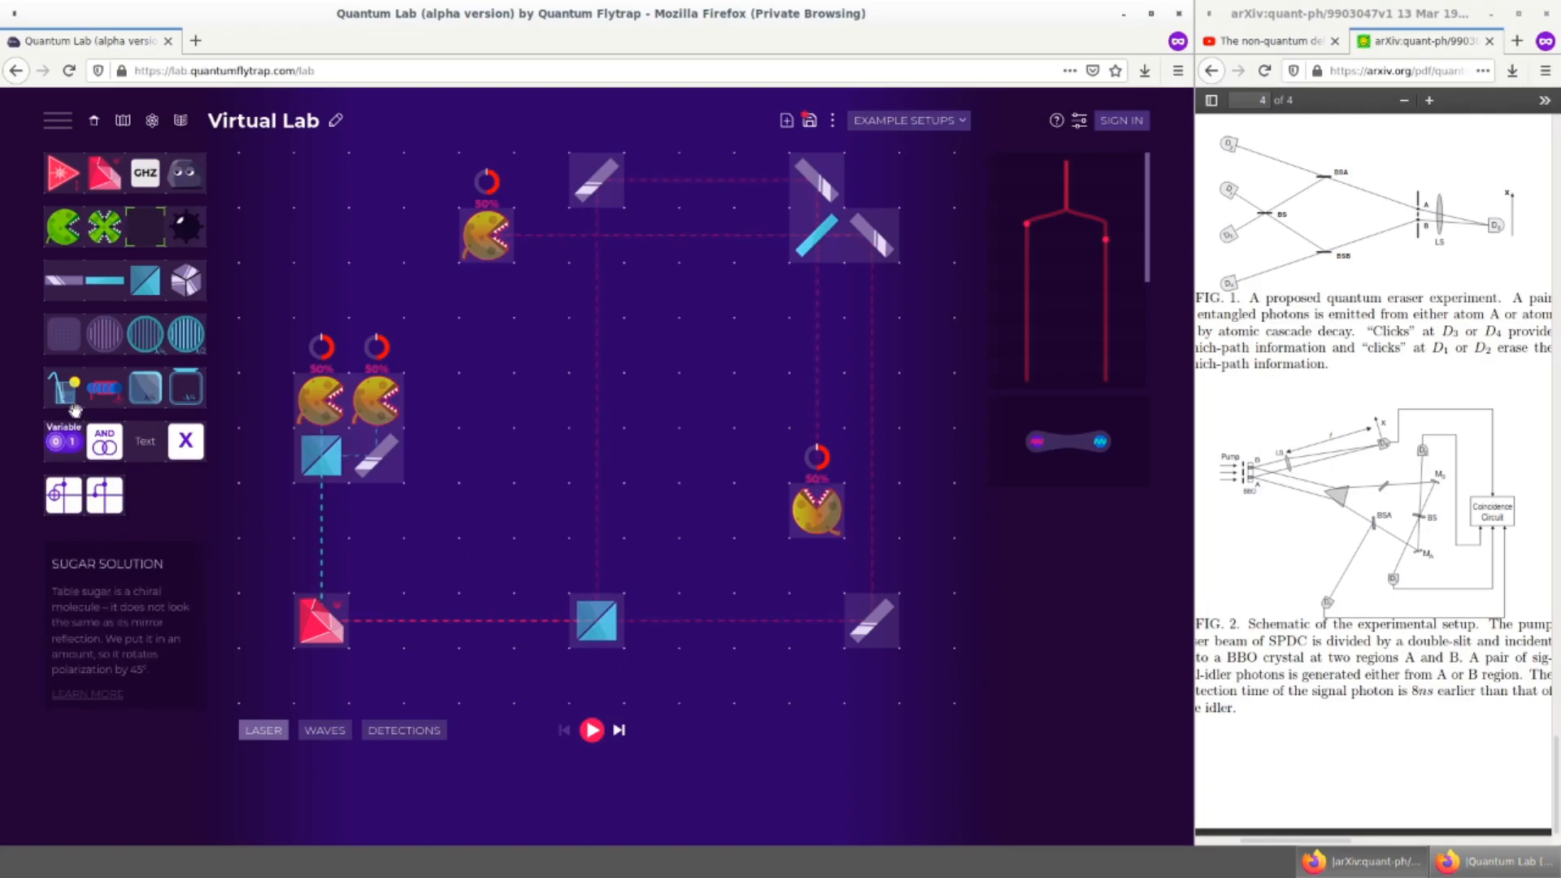
Step: Surround the lower polarizing beam splitter with sugar solutions on both sides and glass above, setting the right solution's polarization rotation to 90 degrees
{"action": "left_click_drag", "start_coordinate": [65, 392], "coordinate": [543, 639]}
{"action": "left_click_drag", "start_coordinate": [65, 392], "coordinate": [652, 624]}
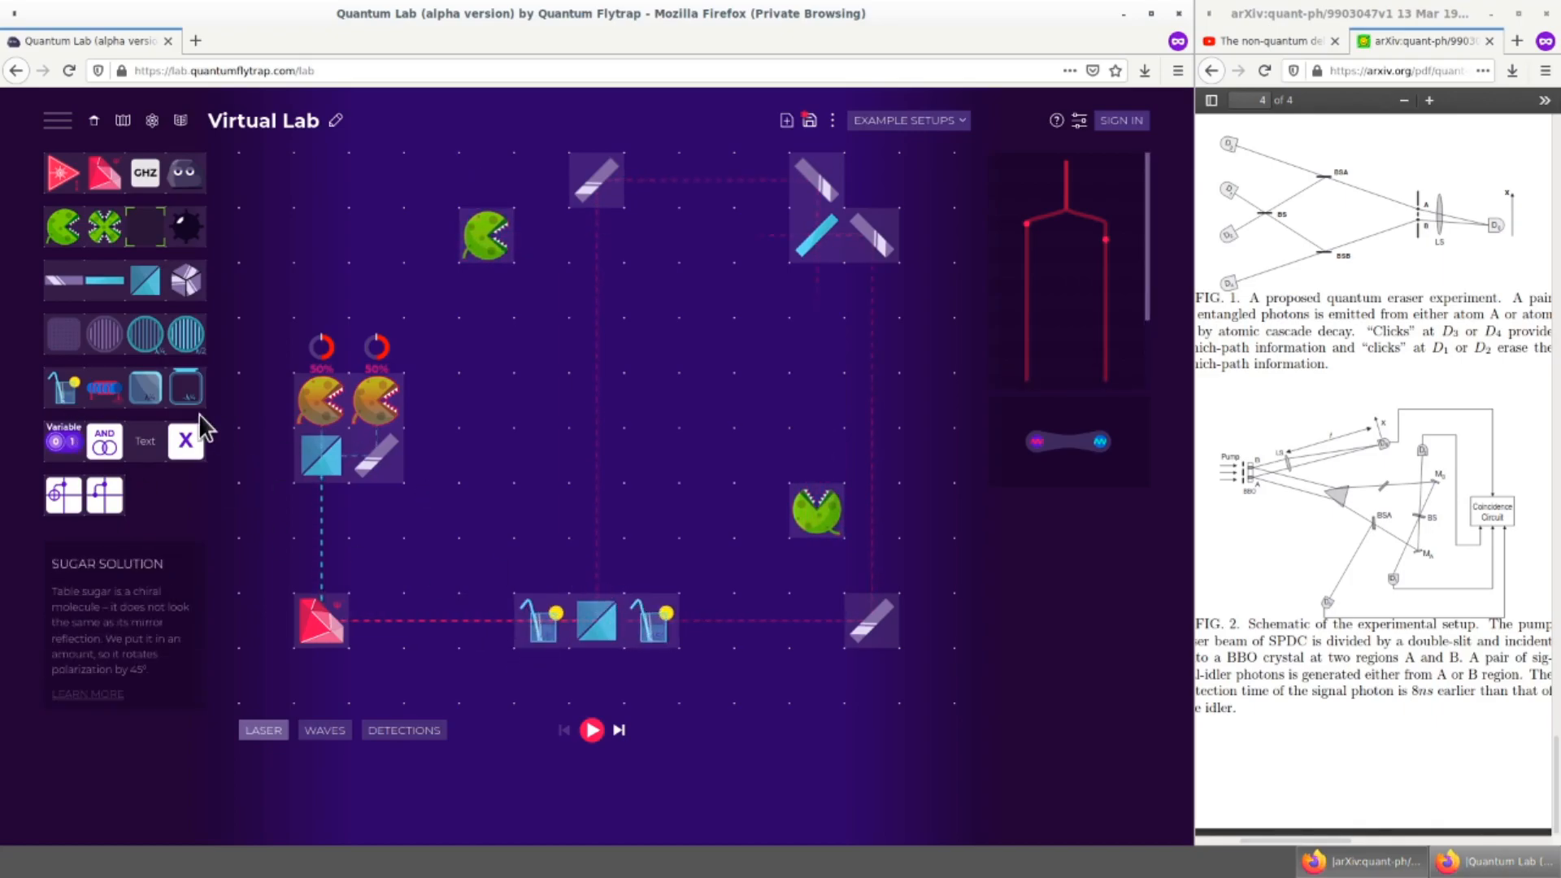
{"action": "left_click_drag", "start_coordinate": [145, 387], "coordinate": [598, 567]}
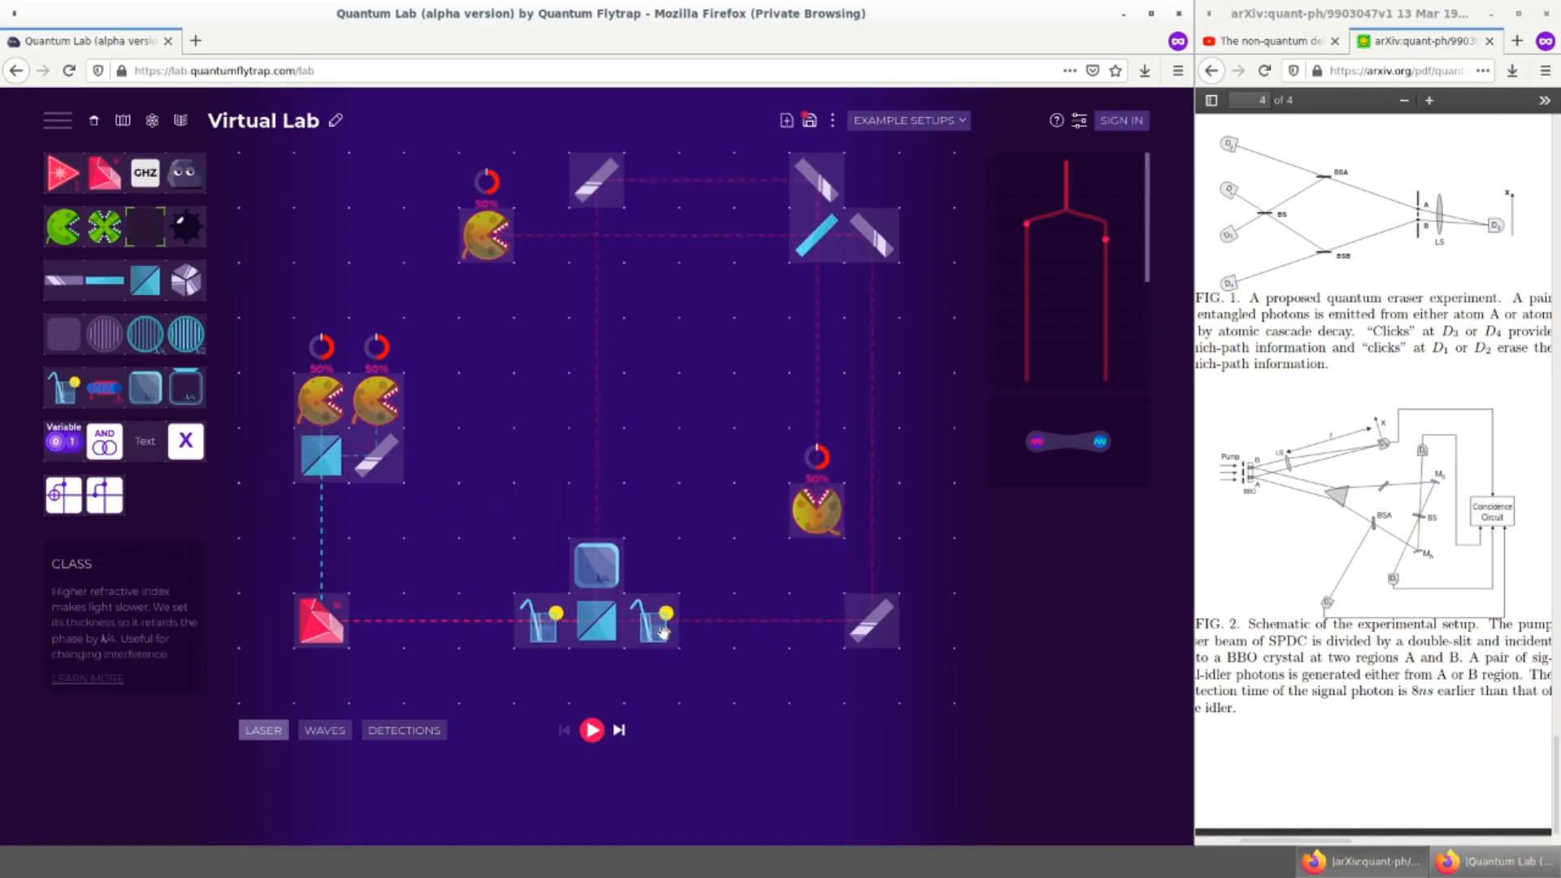
{"action": "left_click", "coordinate": [662, 633]}
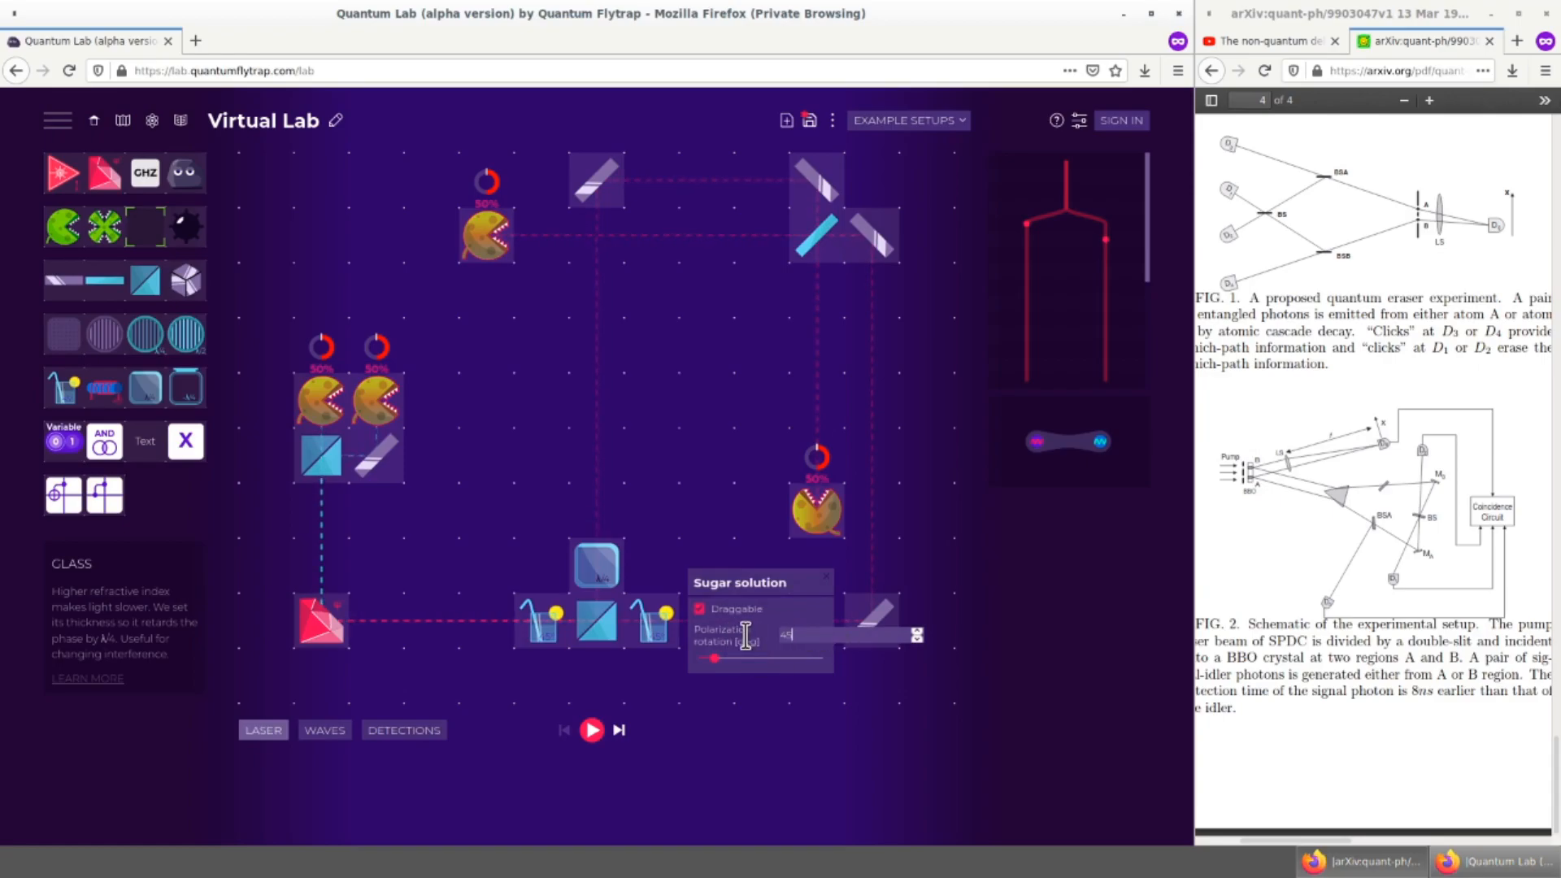
{"action": "type", "text": "90"}
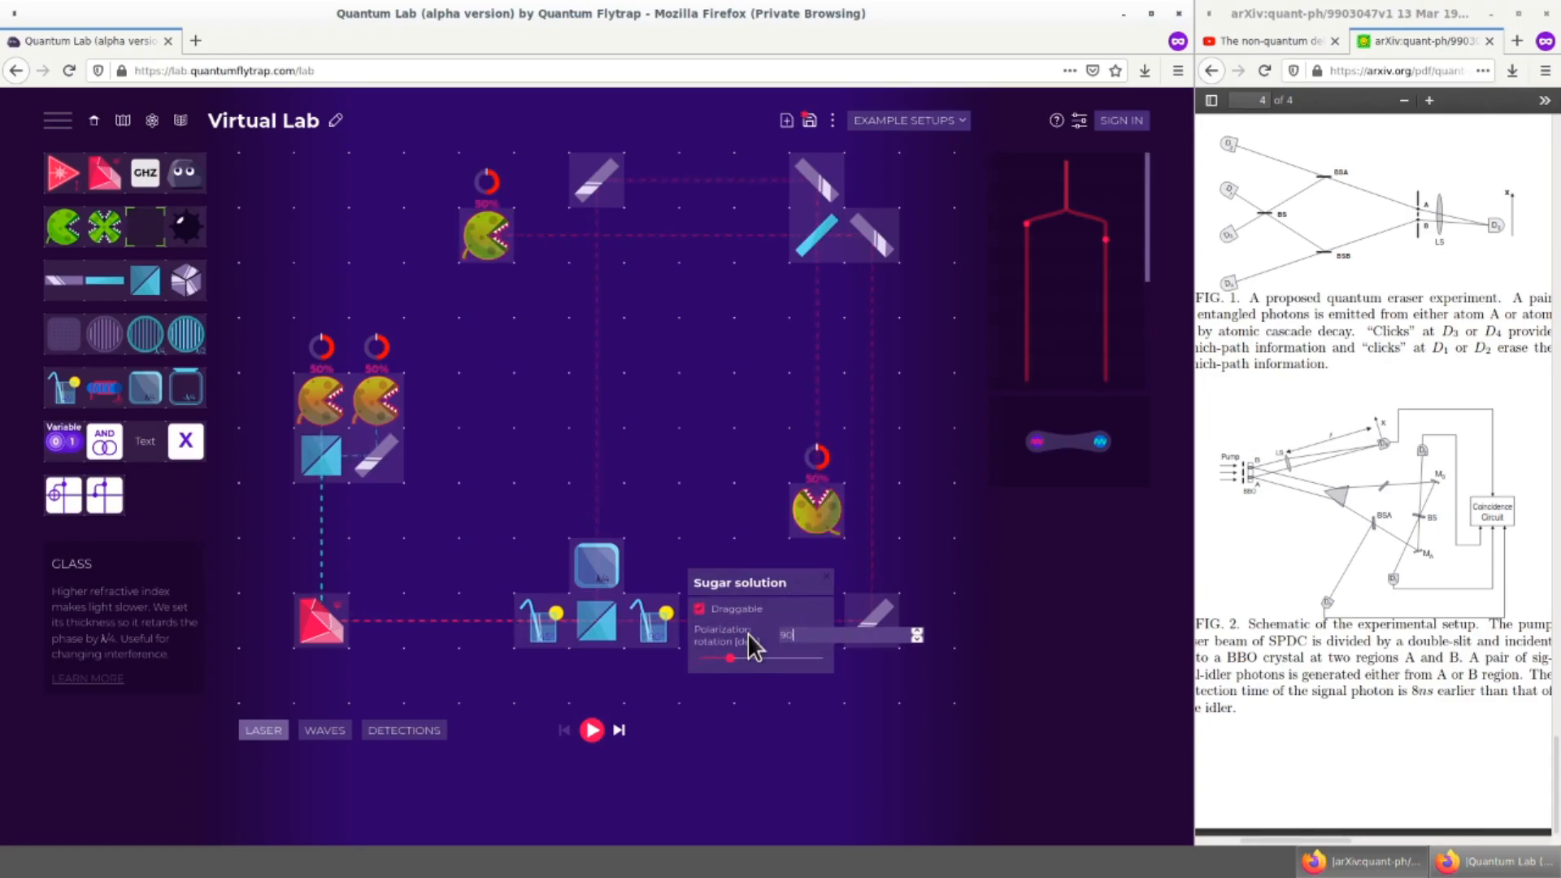
{"action": "left_click", "coordinate": [514, 630]}
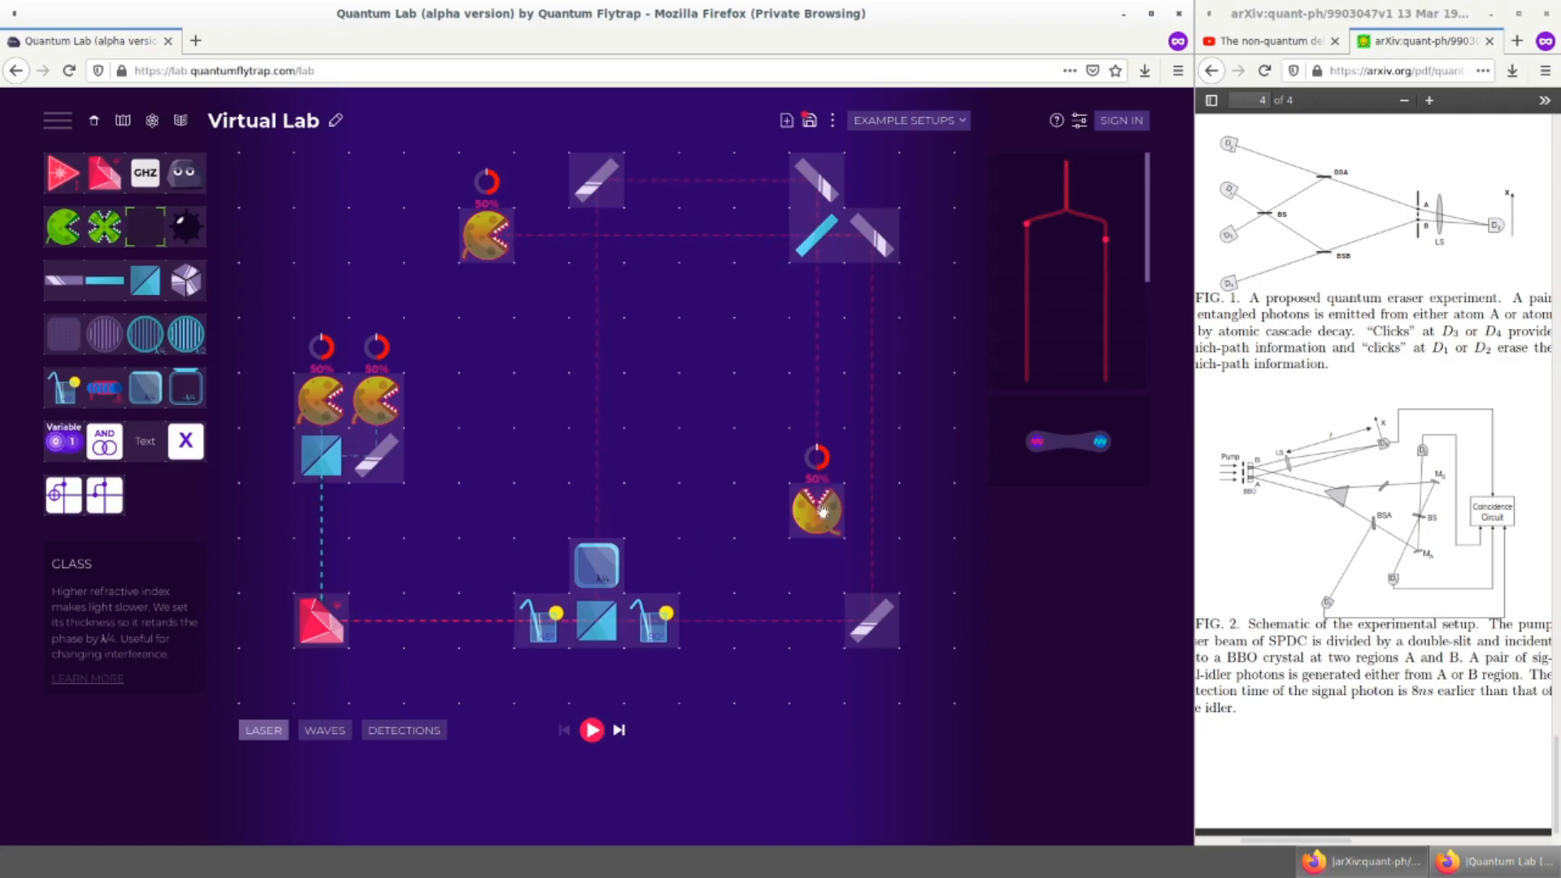
Step: Move the lower detector to the bottom row and insert angled beam splitters in both idler paths, with a detector right of the vertical path's splitter
{"action": "left_click_drag", "start_coordinate": [816, 509], "coordinate": [816, 675]}
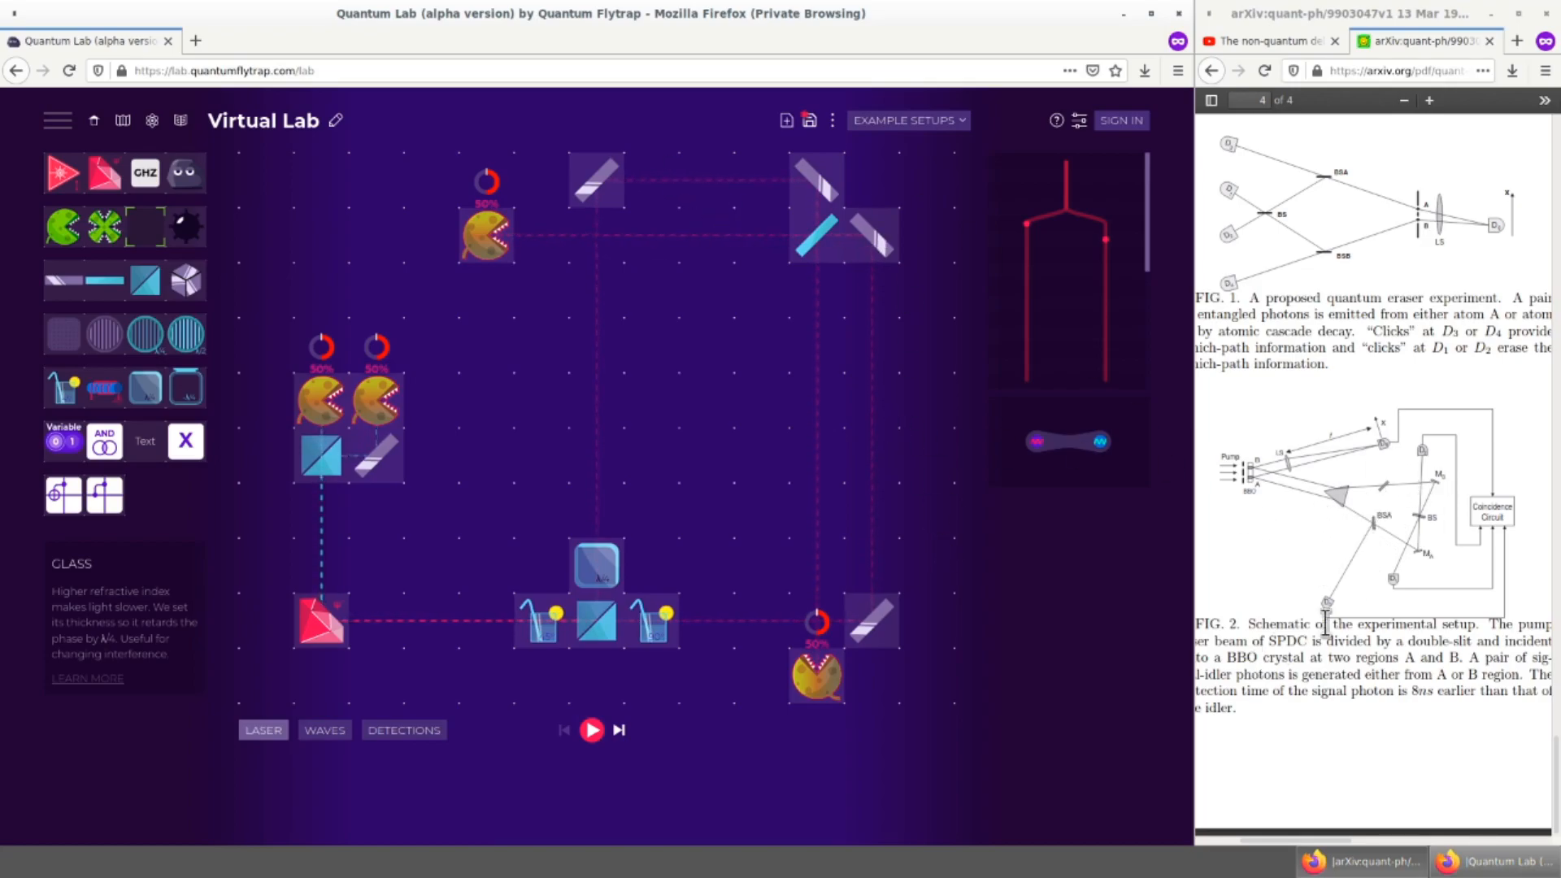
{"action": "left_click_drag", "start_coordinate": [104, 280], "coordinate": [716, 177]}
{"action": "left_click", "coordinate": [713, 177]}
{"action": "left_click_drag", "start_coordinate": [104, 280], "coordinate": [872, 453]}
{"action": "left_click", "coordinate": [871, 453]}
{"action": "left_click_drag", "start_coordinate": [58, 226], "coordinate": [938, 465]}
{"action": "left_click", "coordinate": [939, 465]}
{"action": "left_click", "coordinate": [939, 465]}
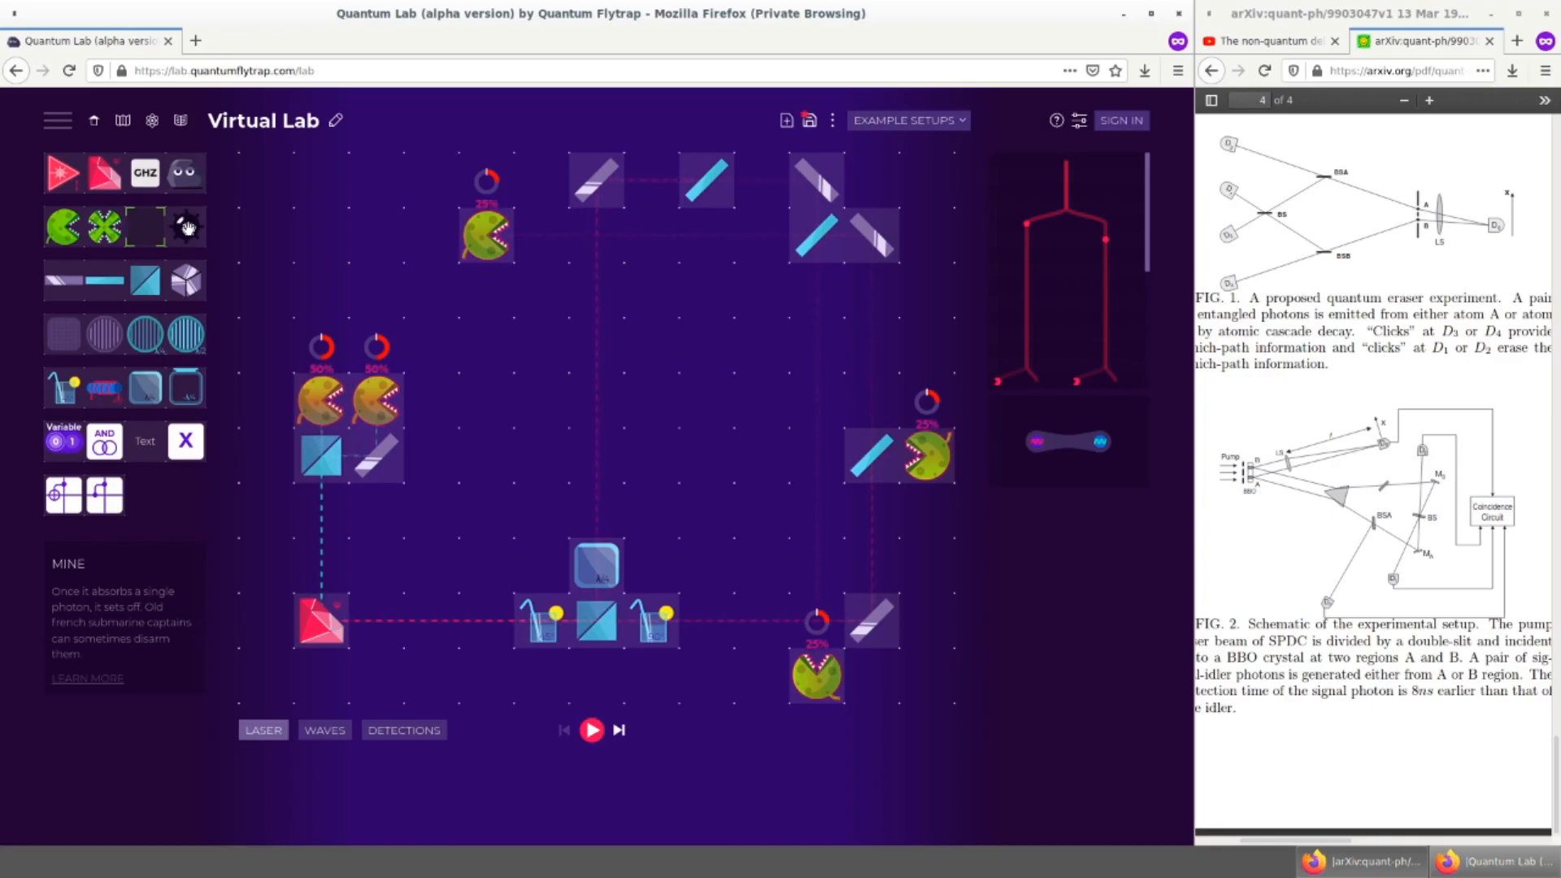
Step: Place a mine in the fourth column, first row, and inspect its absorption setting
{"action": "left_click_drag", "start_coordinate": [185, 230], "coordinate": [429, 179]}
{"action": "left_click", "coordinate": [434, 189]}
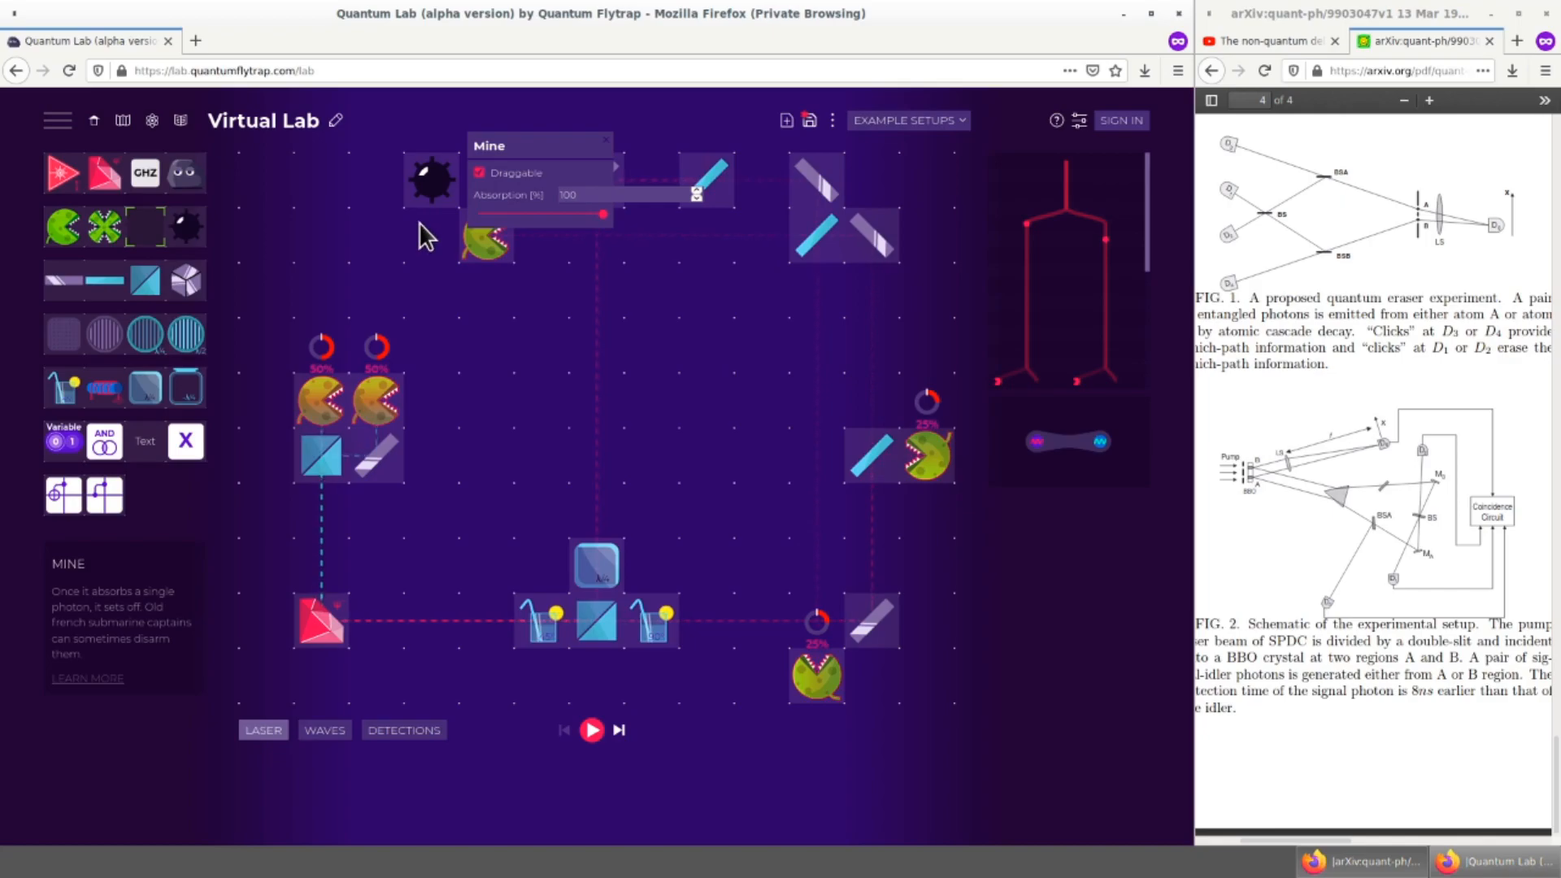
{"action": "left_click", "coordinate": [424, 190]}
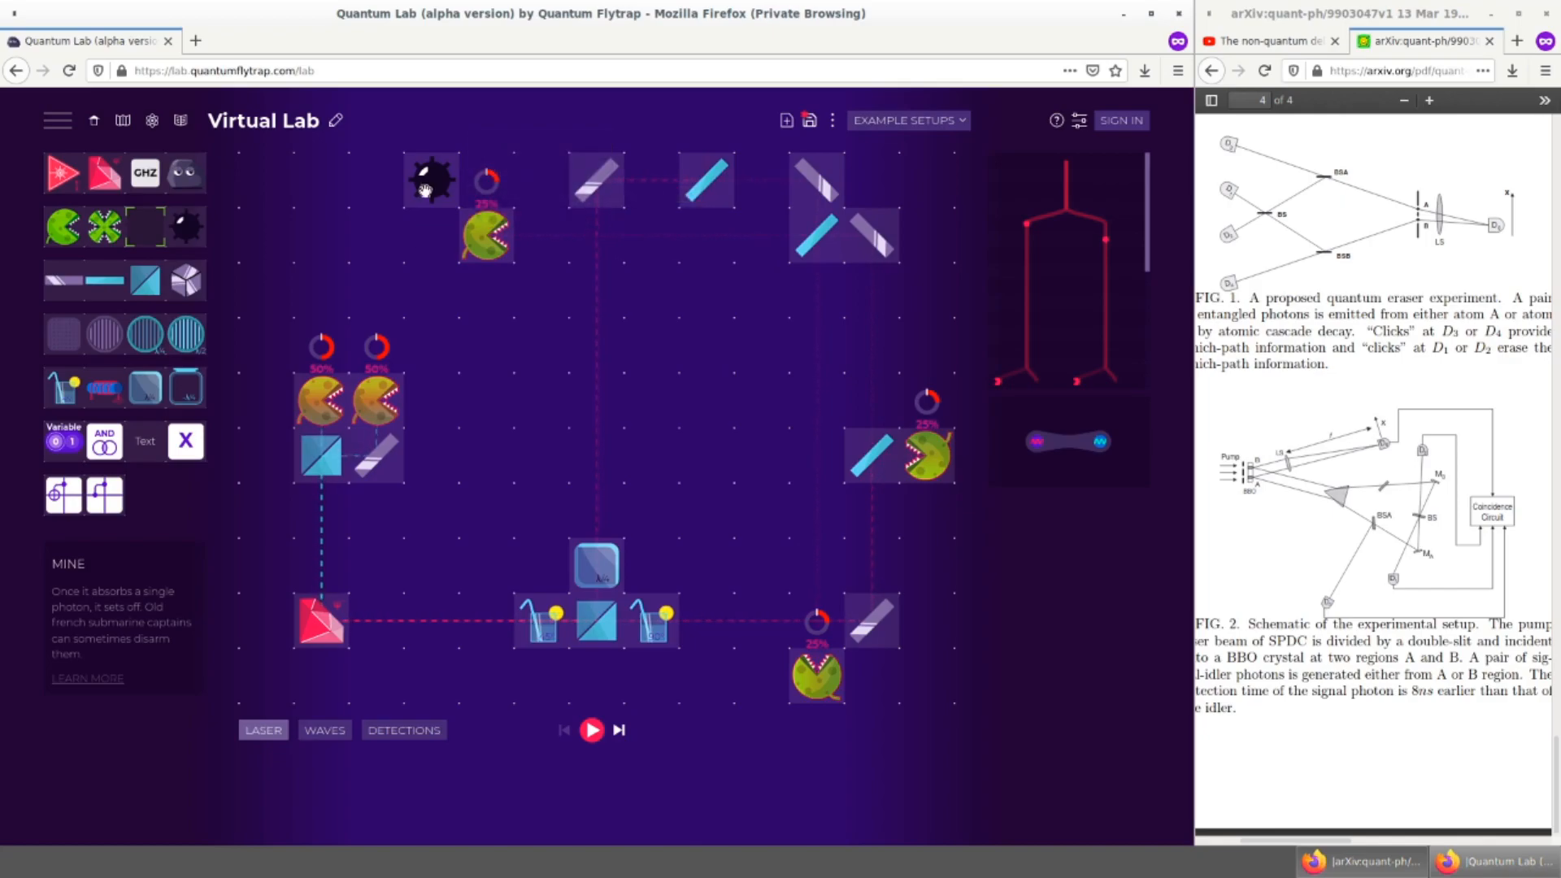
{"action": "left_click", "coordinate": [424, 190]}
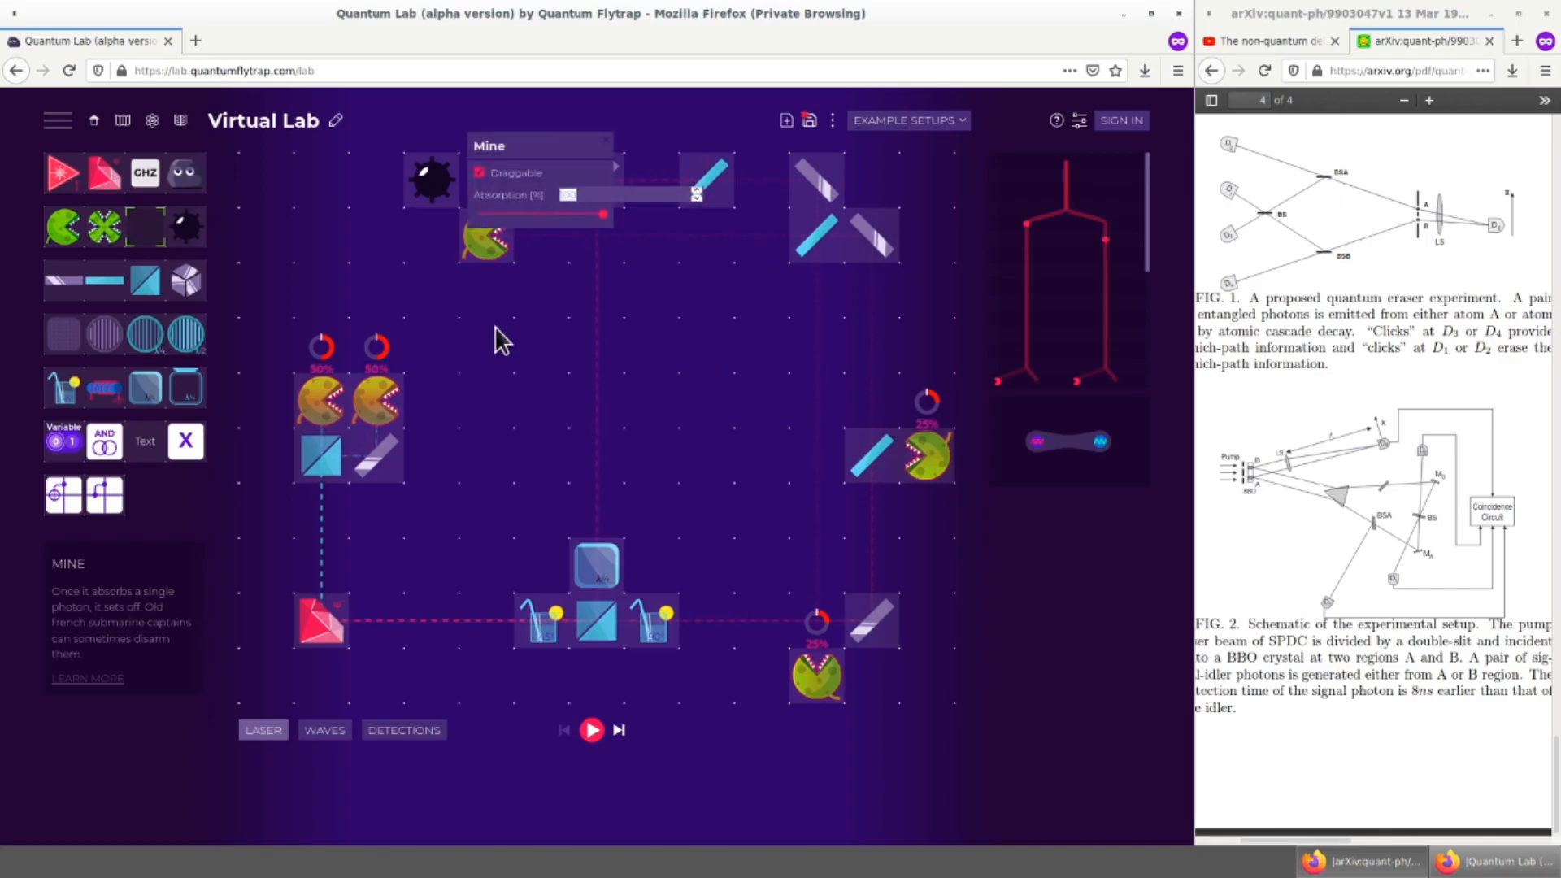
{"action": "left_click", "coordinate": [481, 362]}
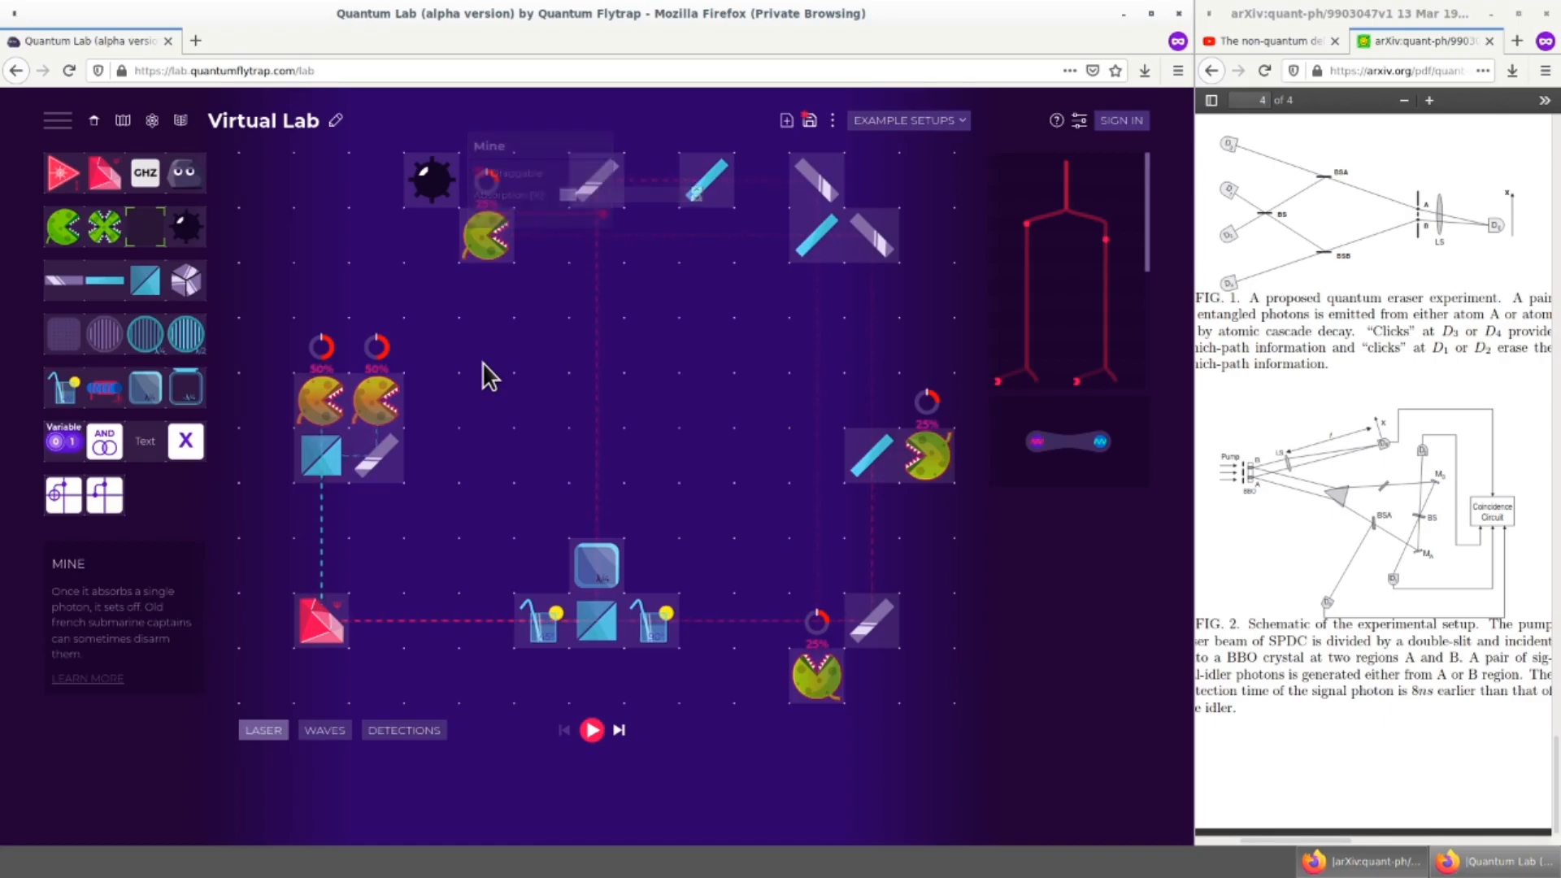
Step: Wire a Variable switch two cells below the mine to it, set the switch to 1, and inspect the mine's powered options
{"action": "left_click_drag", "start_coordinate": [69, 449], "coordinate": [431, 187]}
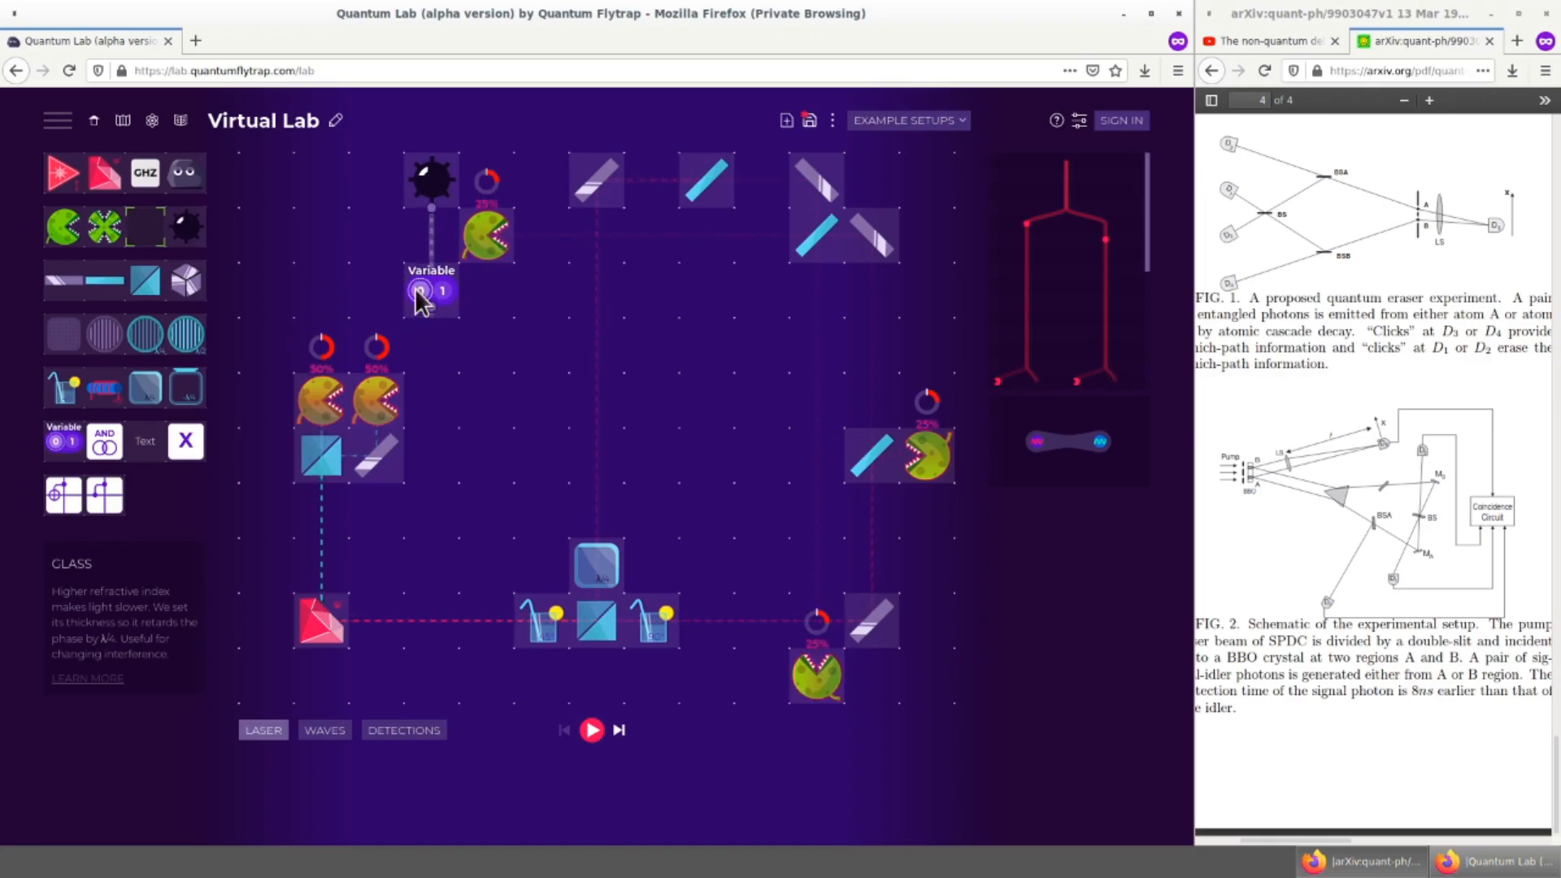
{"action": "left_click", "coordinate": [441, 293]}
{"action": "left_click", "coordinate": [440, 293]}
{"action": "left_click", "coordinate": [437, 292]}
{"action": "left_click", "coordinate": [423, 167]}
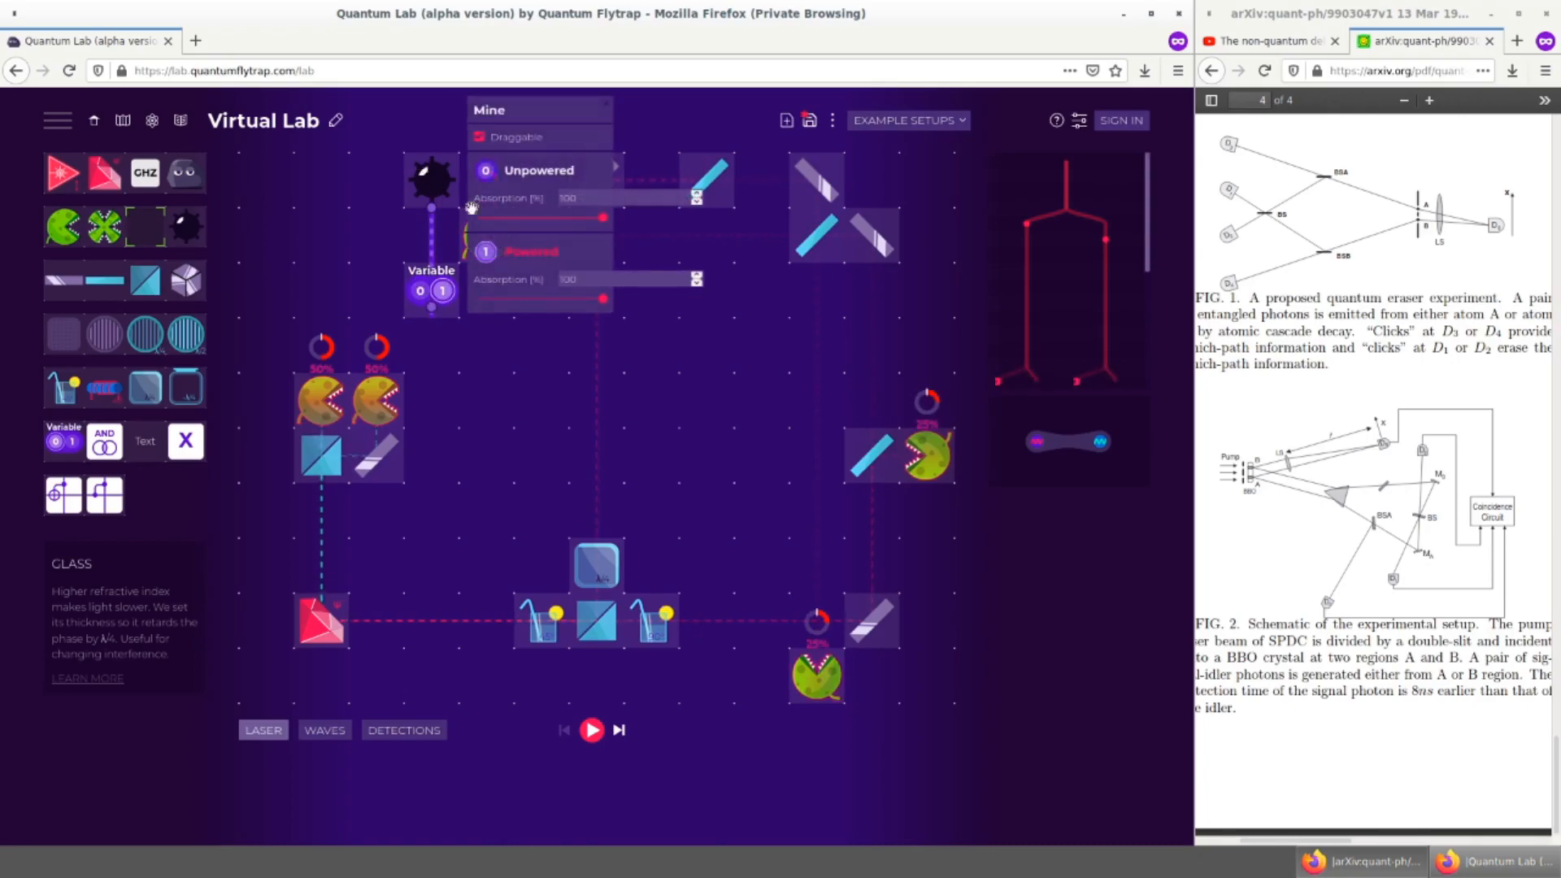
{"action": "left_click", "coordinate": [331, 239]}
Step: Place an AND logic gate below the mine, wire its output to the mine, and feed its inputs from two Variable switches
{"action": "left_click_drag", "start_coordinate": [446, 297], "coordinate": [556, 352]}
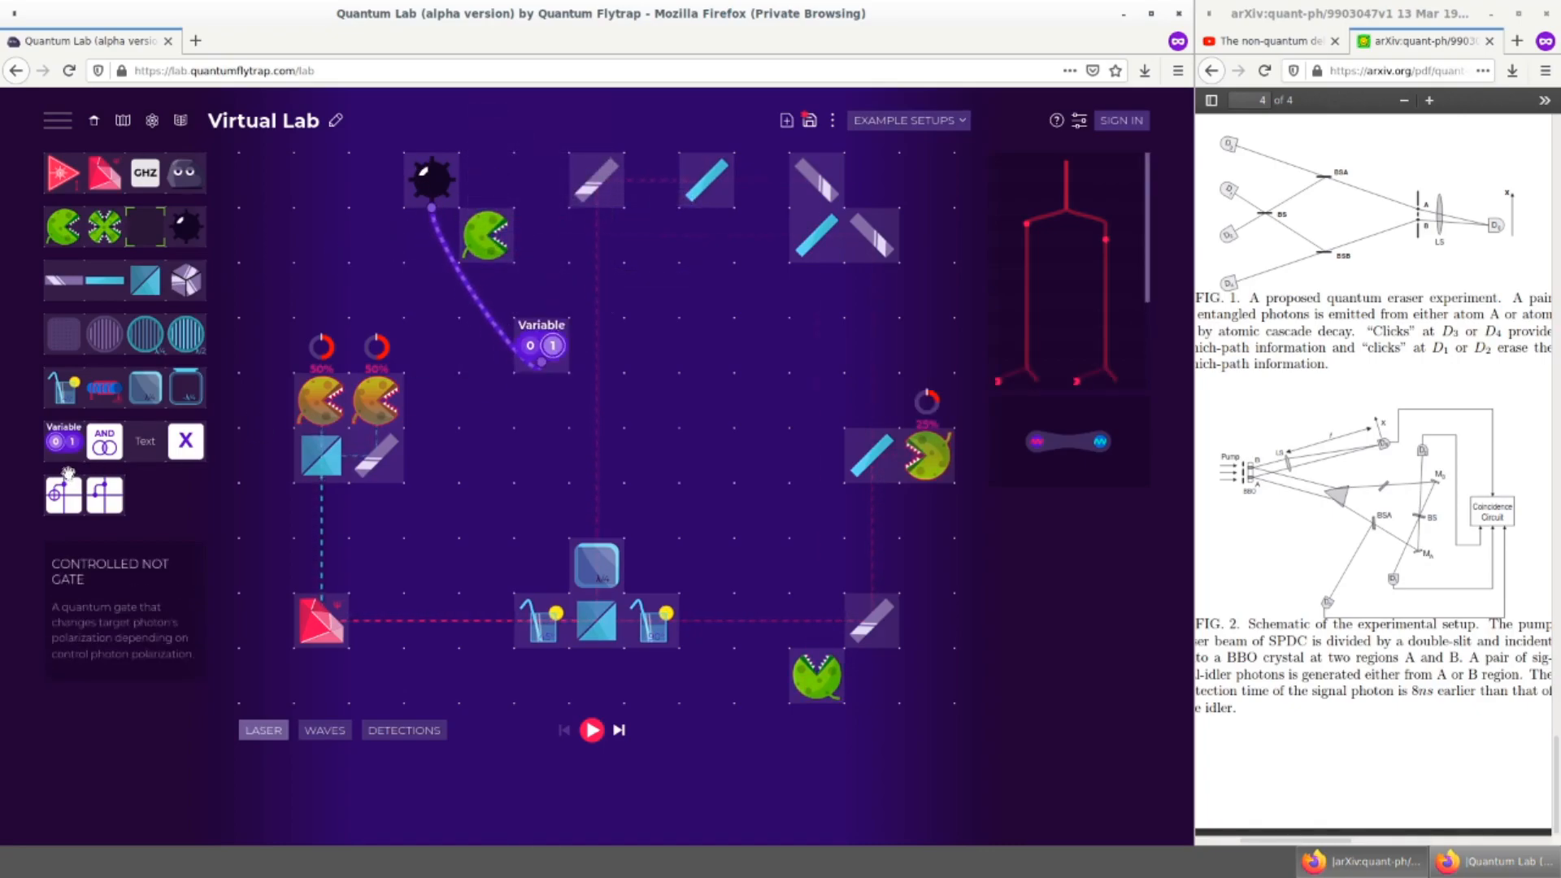
{"action": "left_click_drag", "start_coordinate": [104, 443], "coordinate": [437, 288]}
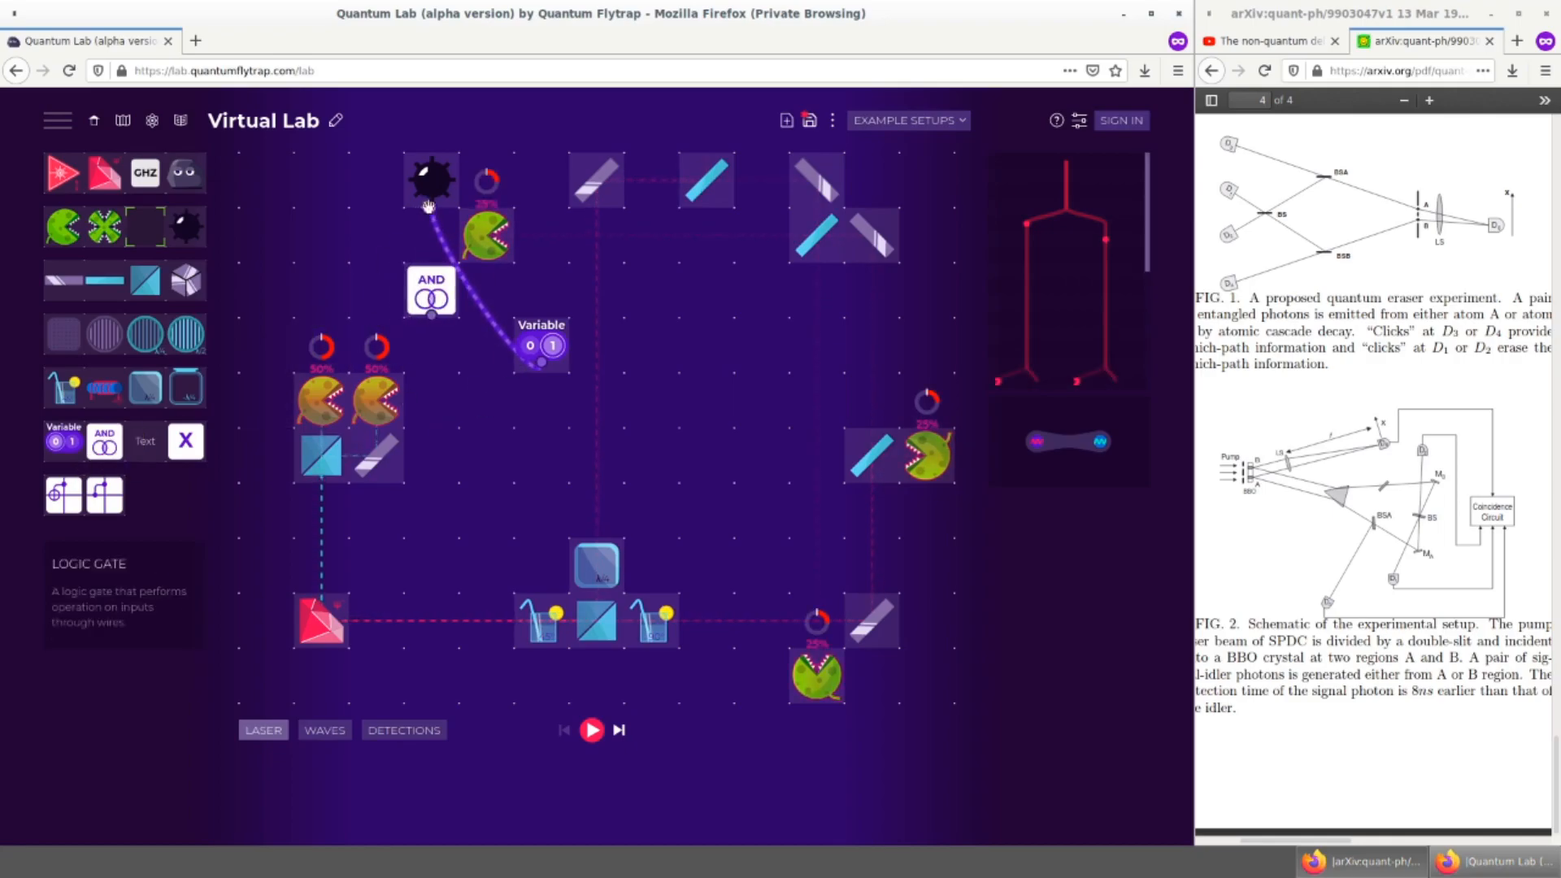
{"action": "left_click_drag", "start_coordinate": [540, 363], "coordinate": [432, 286]}
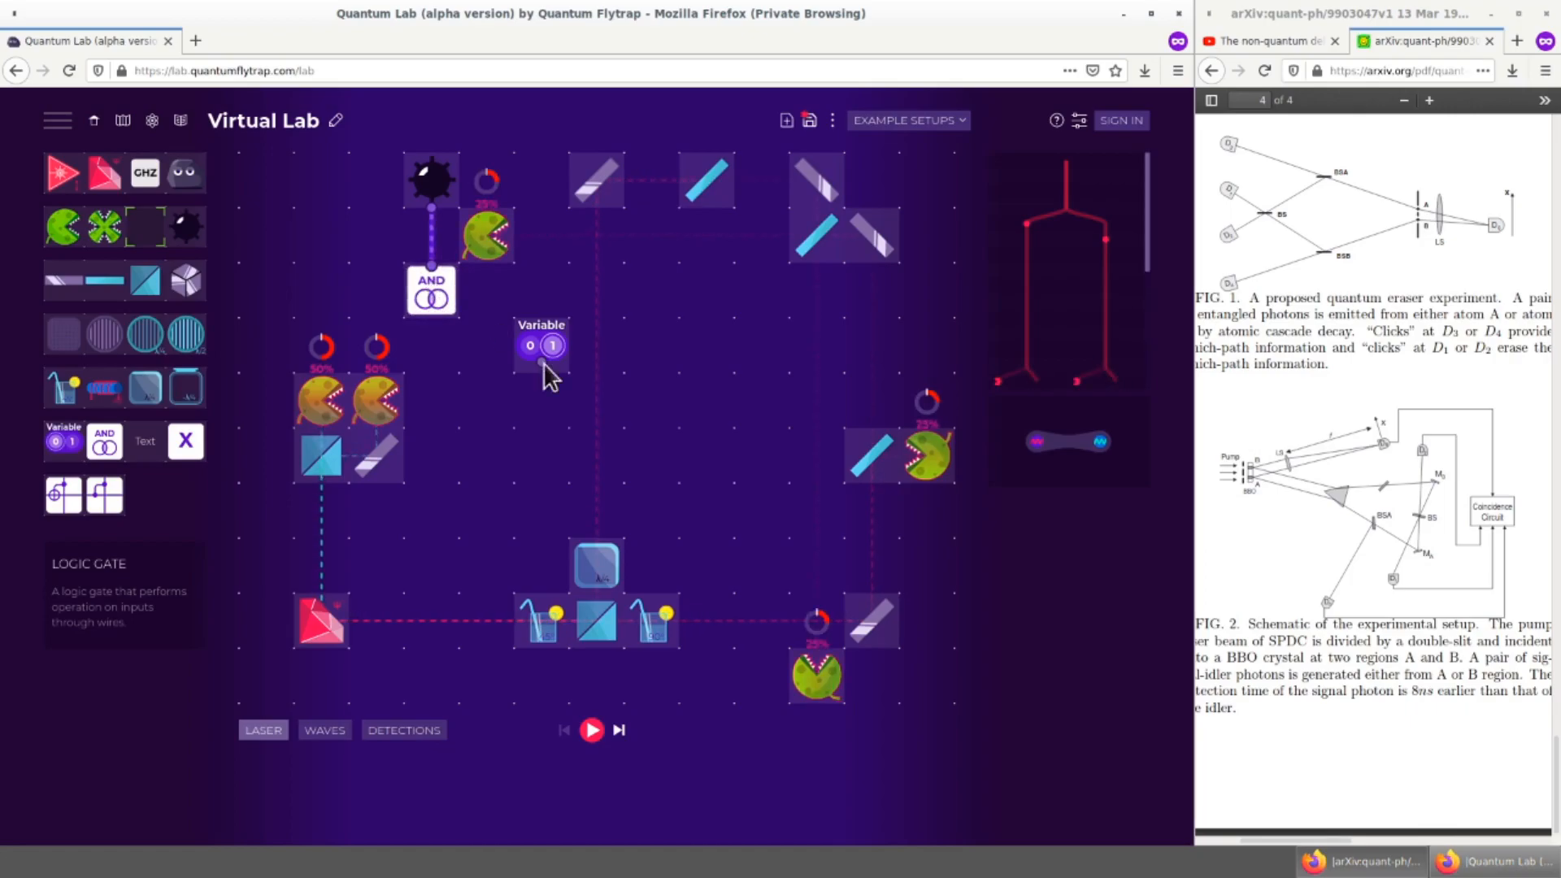
{"action": "left_click_drag", "start_coordinate": [553, 351], "coordinate": [642, 356]}
{"action": "left_click_drag", "start_coordinate": [63, 441], "coordinate": [433, 300]}
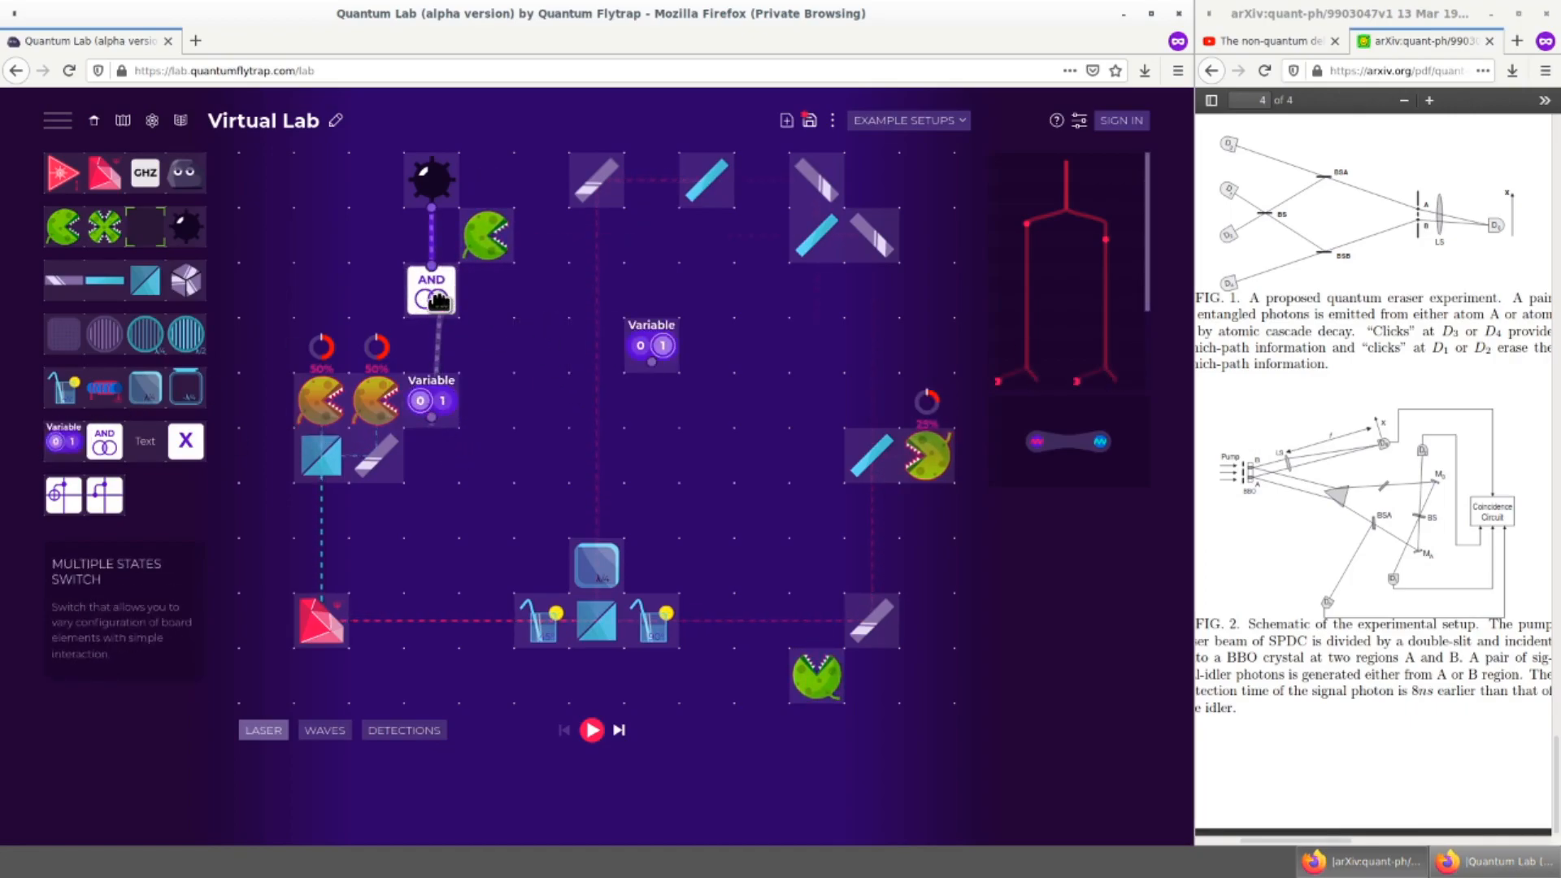
{"action": "left_click_drag", "start_coordinate": [652, 361], "coordinate": [436, 307]}
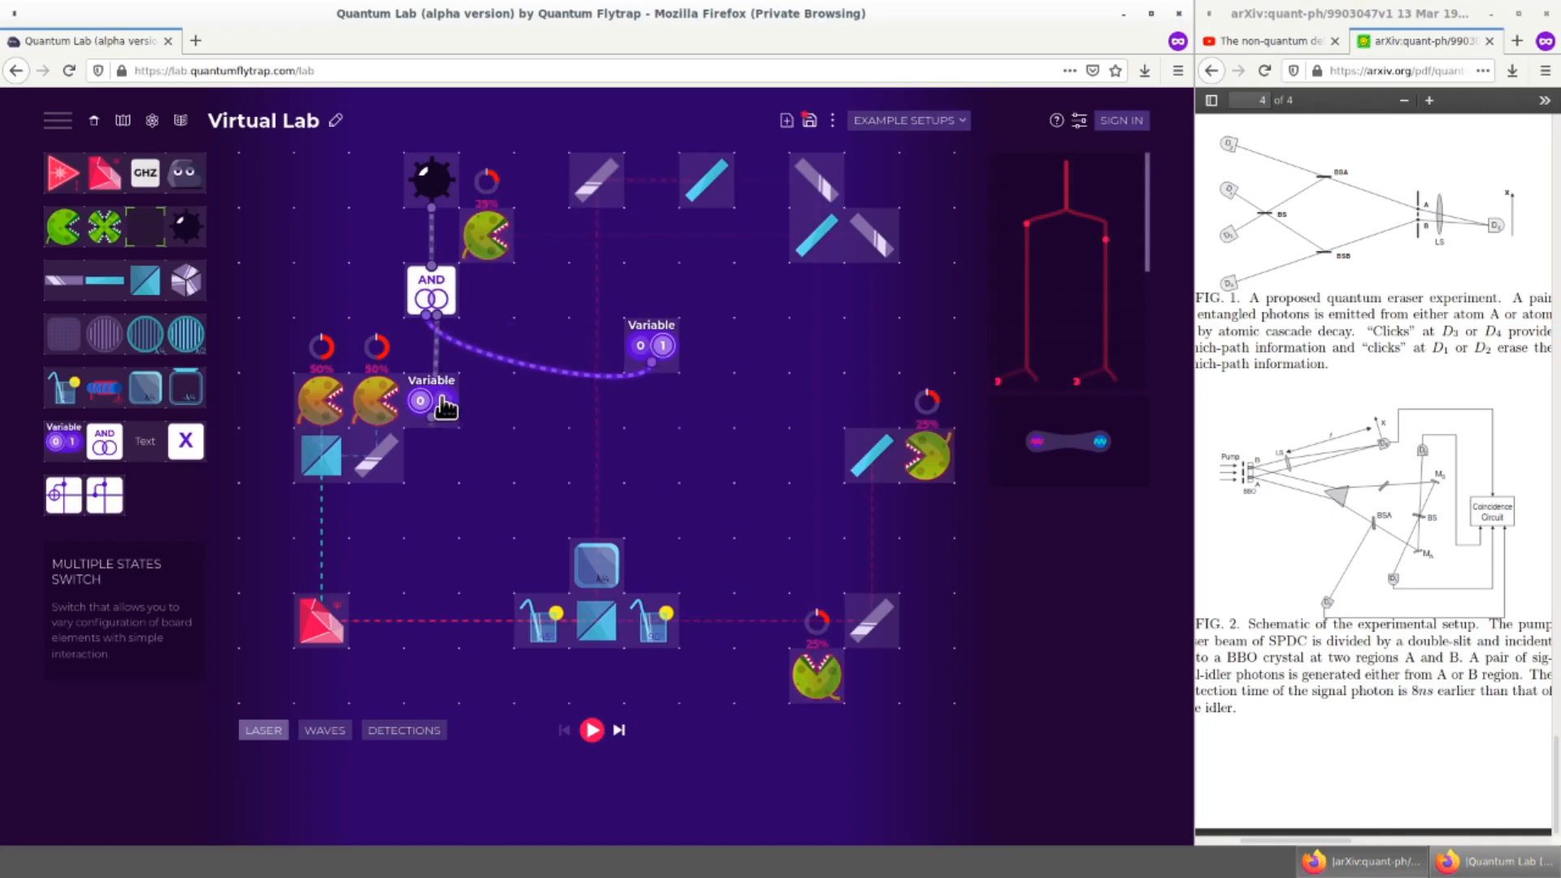
Step: Set the mine's unpowered absorption to 0%
{"action": "left_click", "coordinate": [423, 166]}
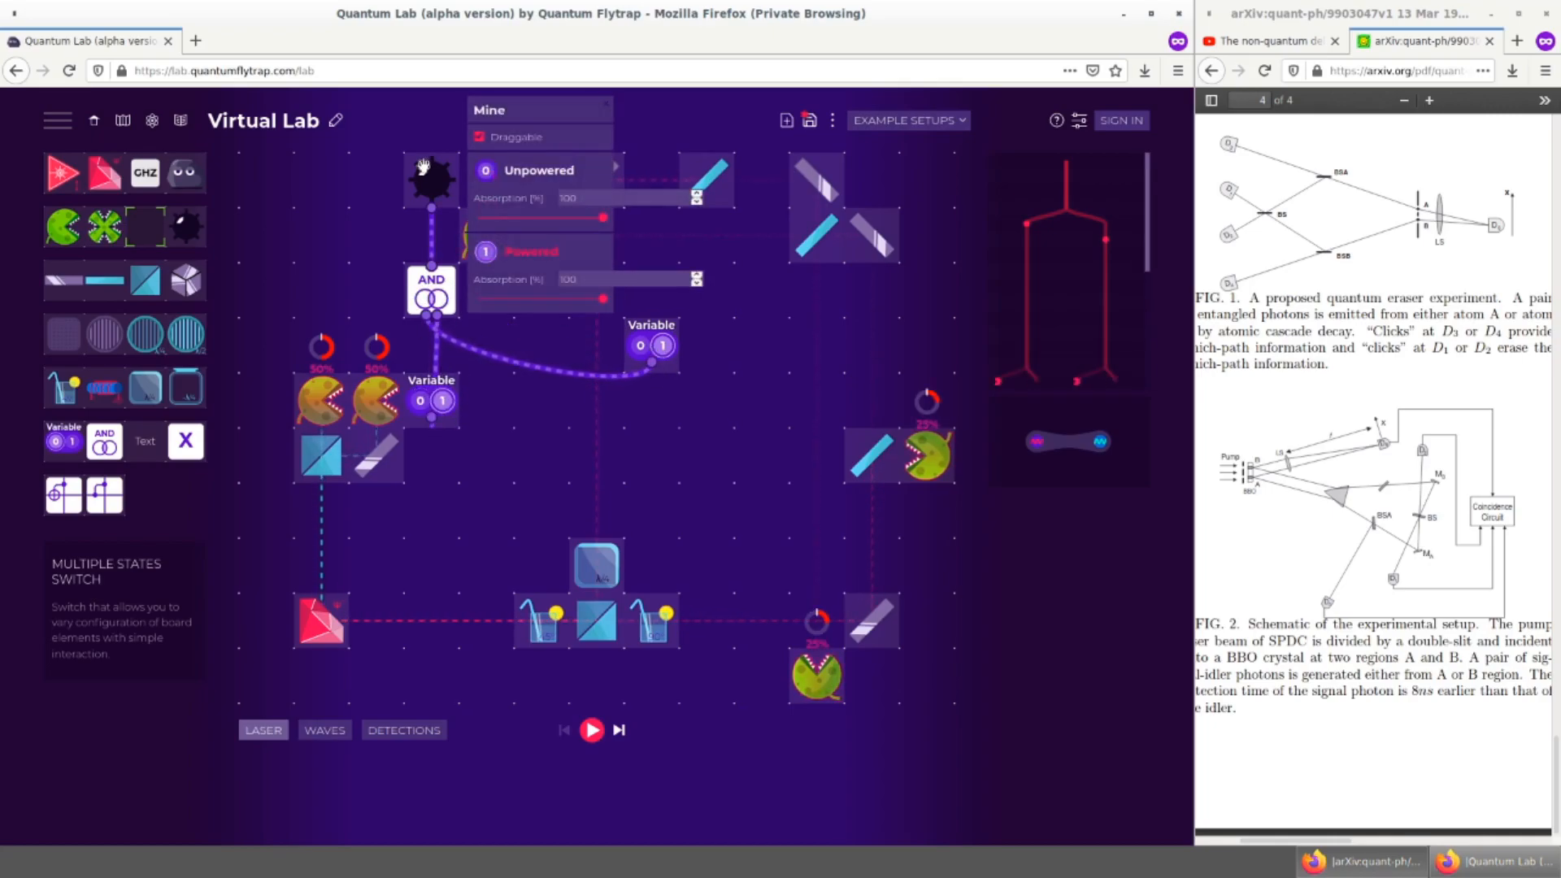
{"action": "double_click", "coordinate": [581, 199]}
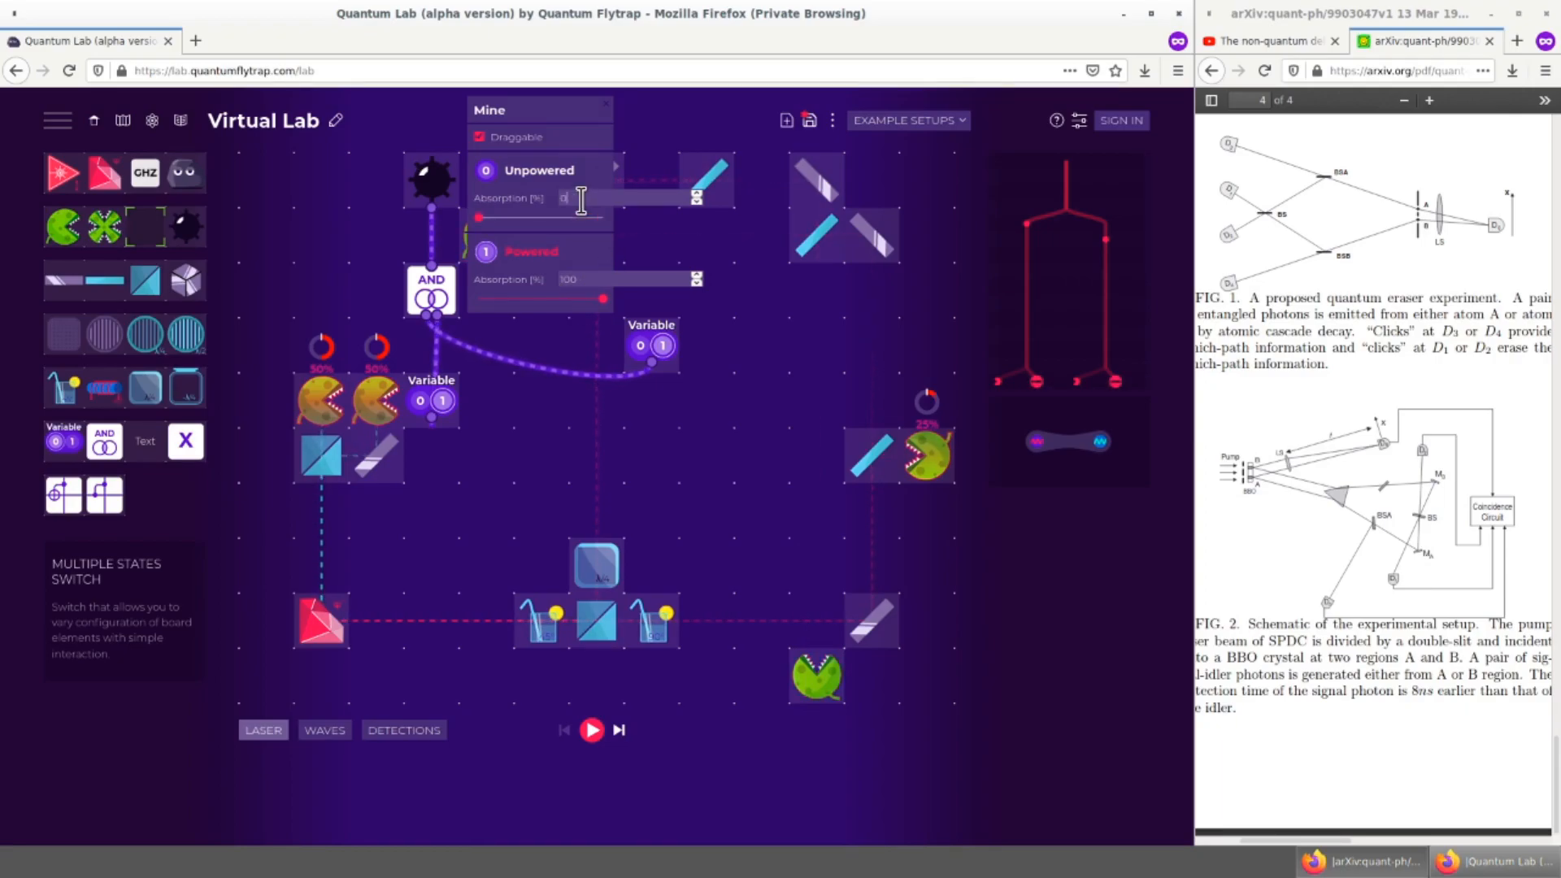
{"action": "left_click", "coordinate": [420, 179]}
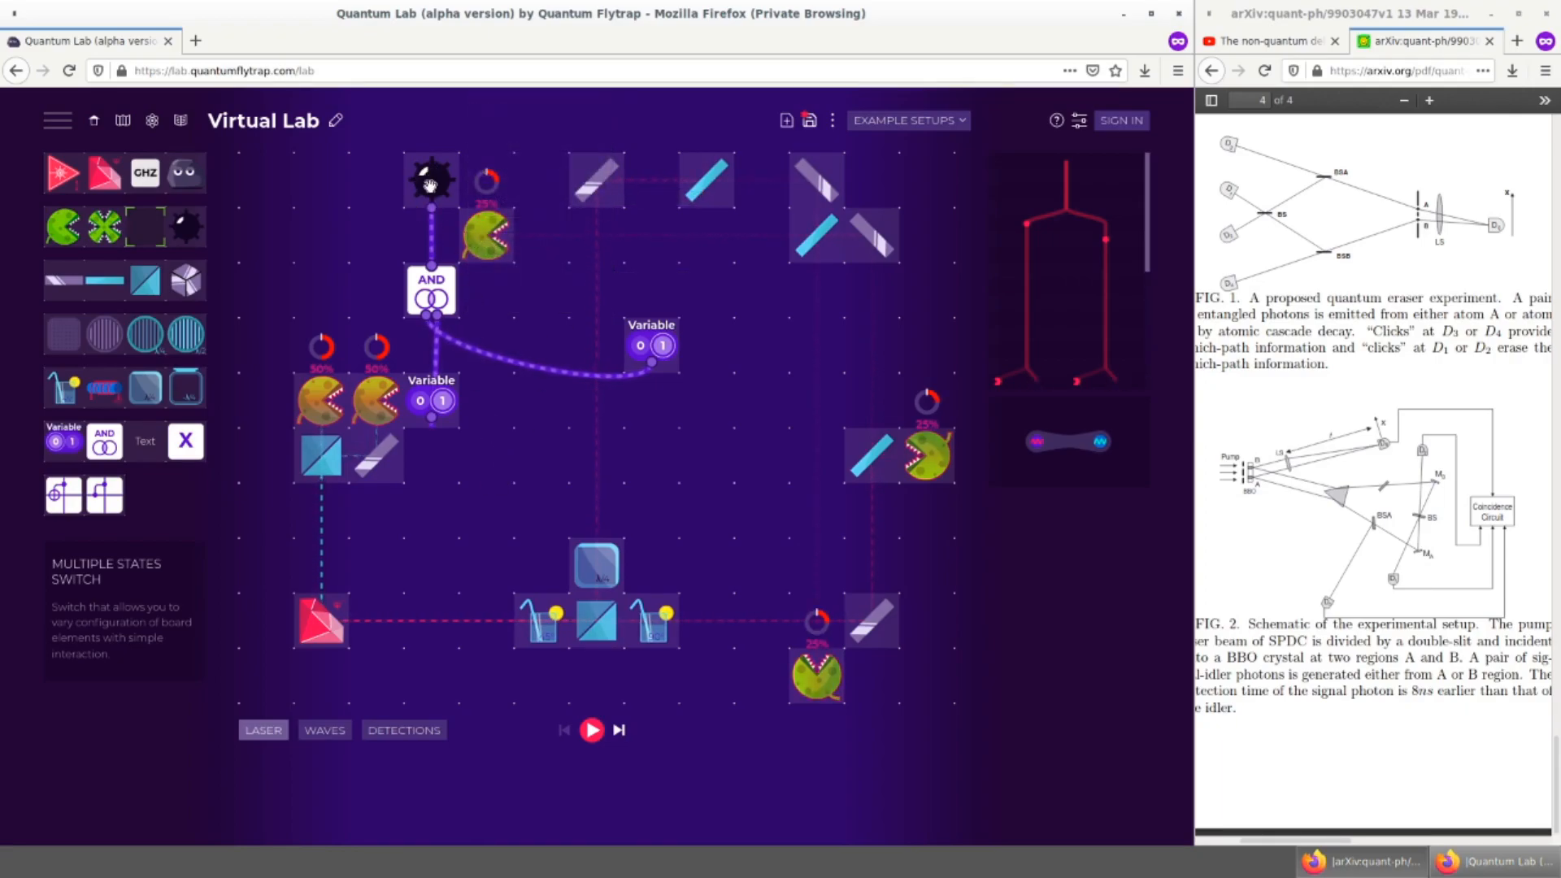
Step: Move the mine to the first column, second row, aim a new laser up at it, and test it by switching both variables to 0
{"action": "left_click_drag", "start_coordinate": [420, 185], "coordinate": [255, 243]}
{"action": "left_click_drag", "start_coordinate": [62, 173], "coordinate": [266, 460]}
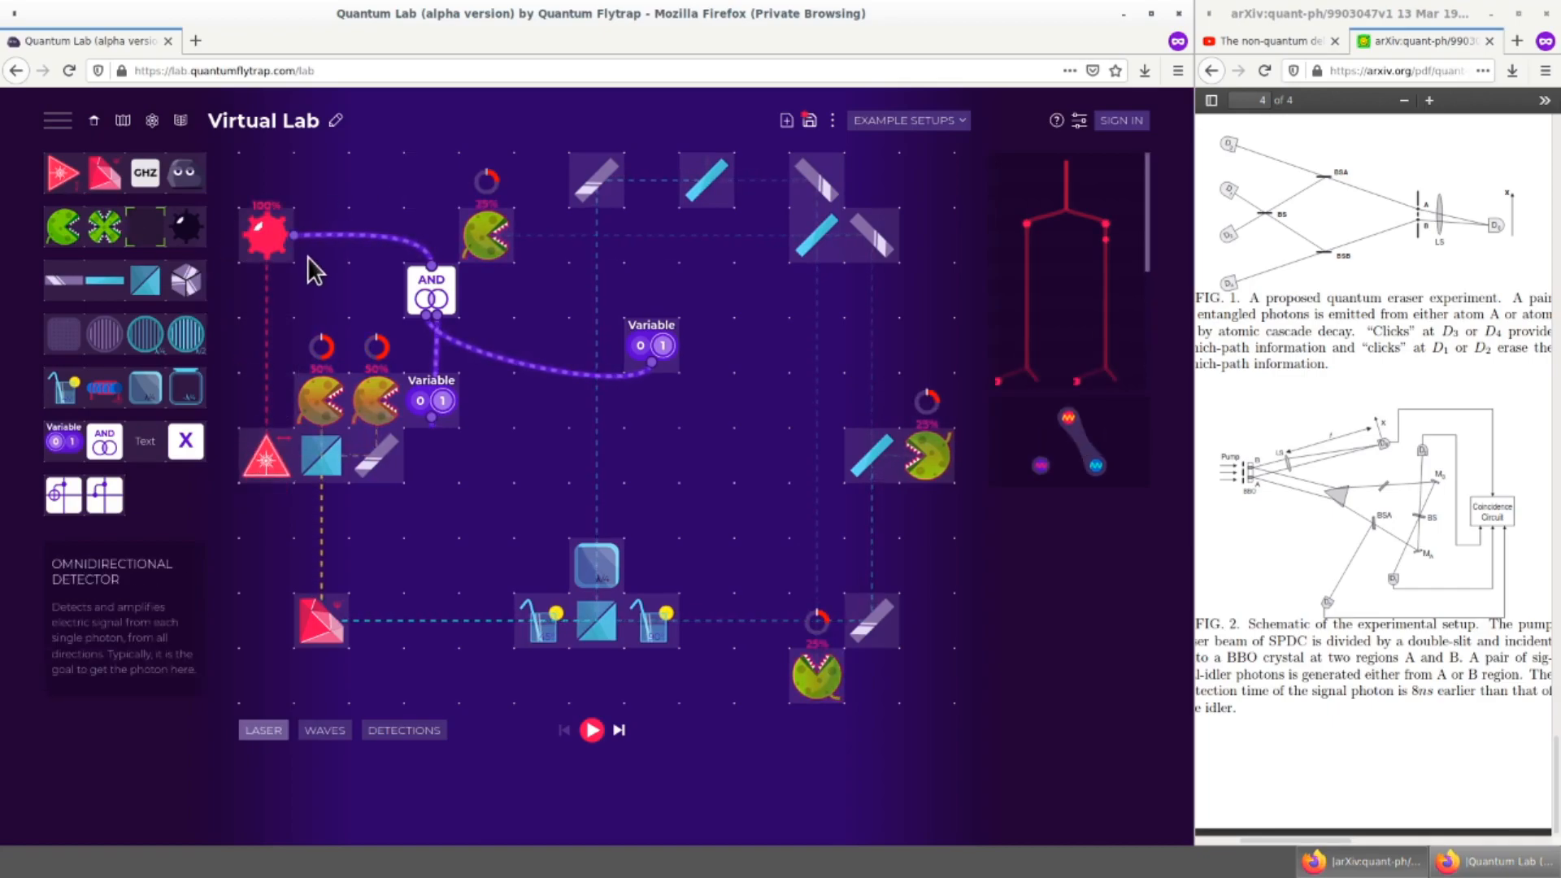
{"action": "left_click", "coordinate": [440, 402]}
{"action": "left_click", "coordinate": [452, 393]}
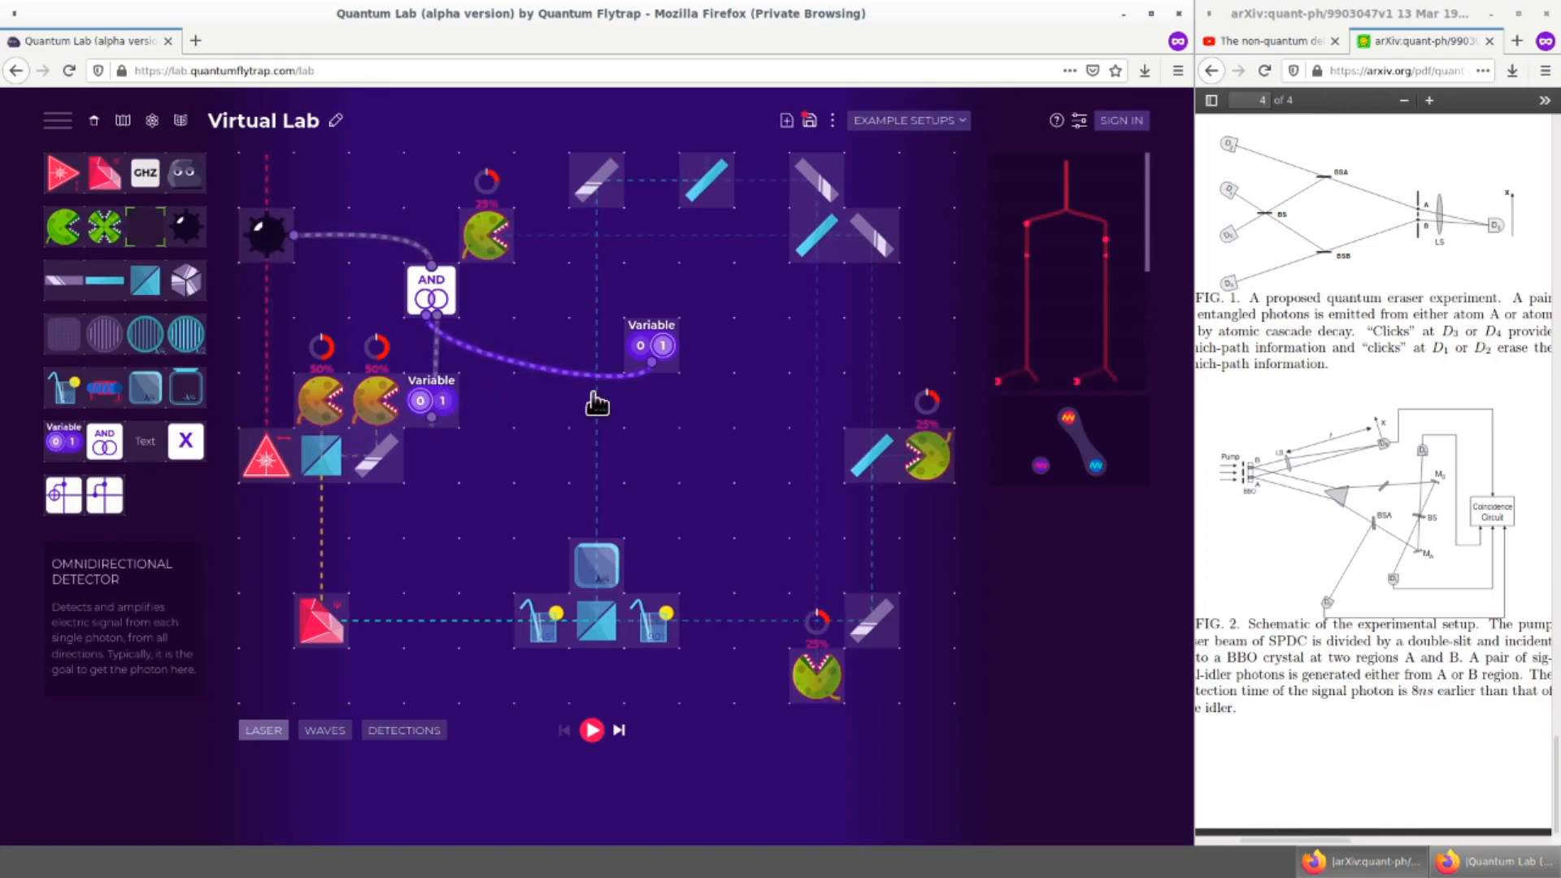
{"action": "left_click", "coordinate": [663, 346]}
{"action": "left_click", "coordinate": [435, 398]}
Step: Rewire the AND gate's inputs from the two variables to the right signal detector and the upper idler detector
{"action": "left_click_drag", "start_coordinate": [418, 406], "coordinate": [526, 463]}
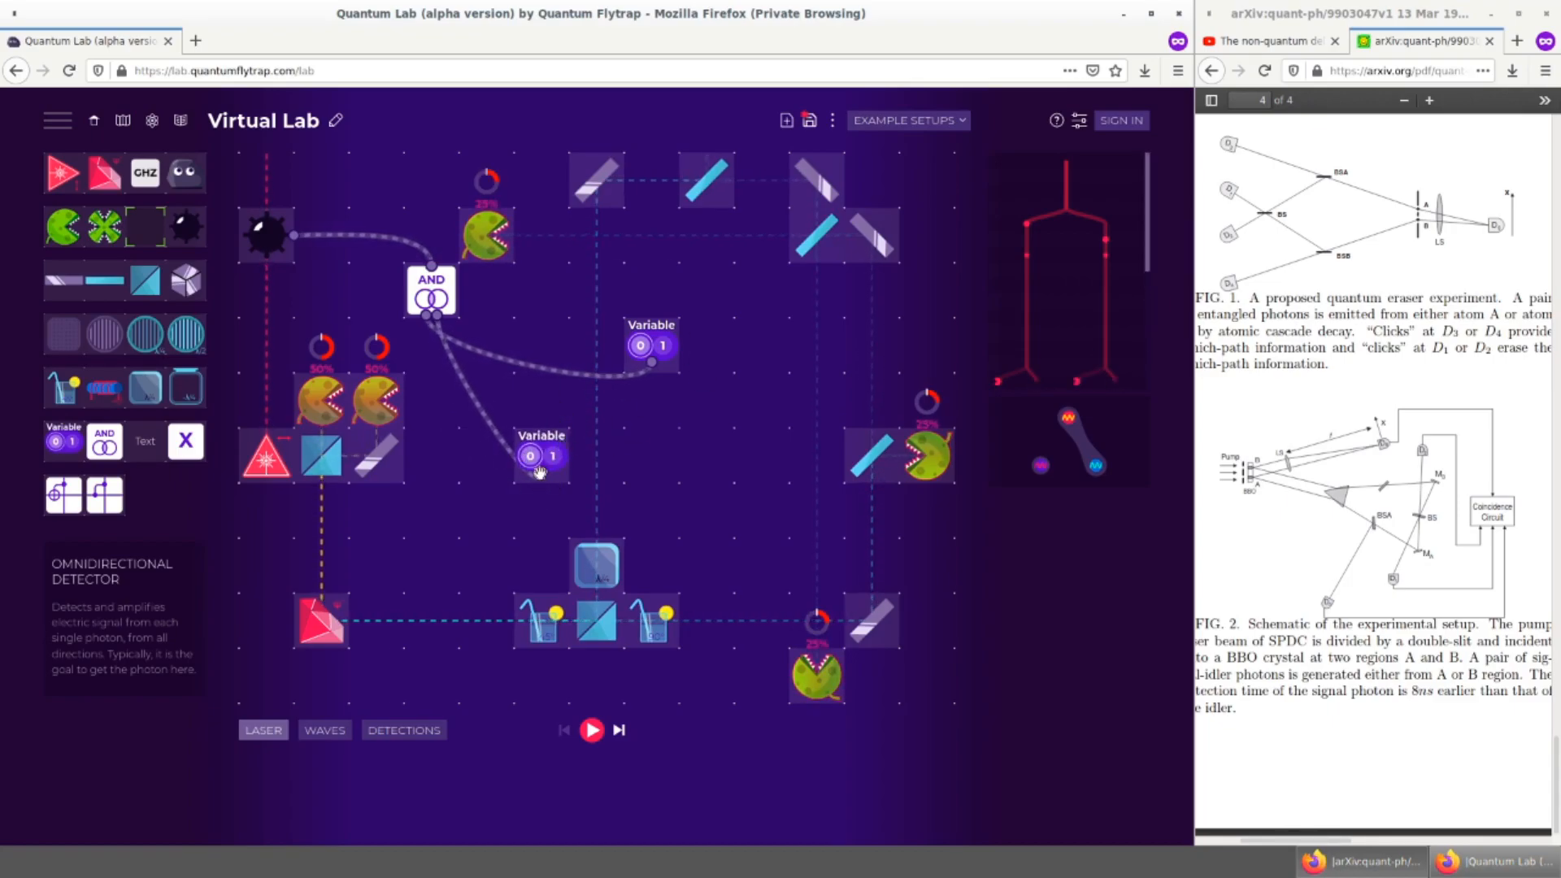
{"action": "left_click_drag", "start_coordinate": [538, 472], "coordinate": [381, 405]}
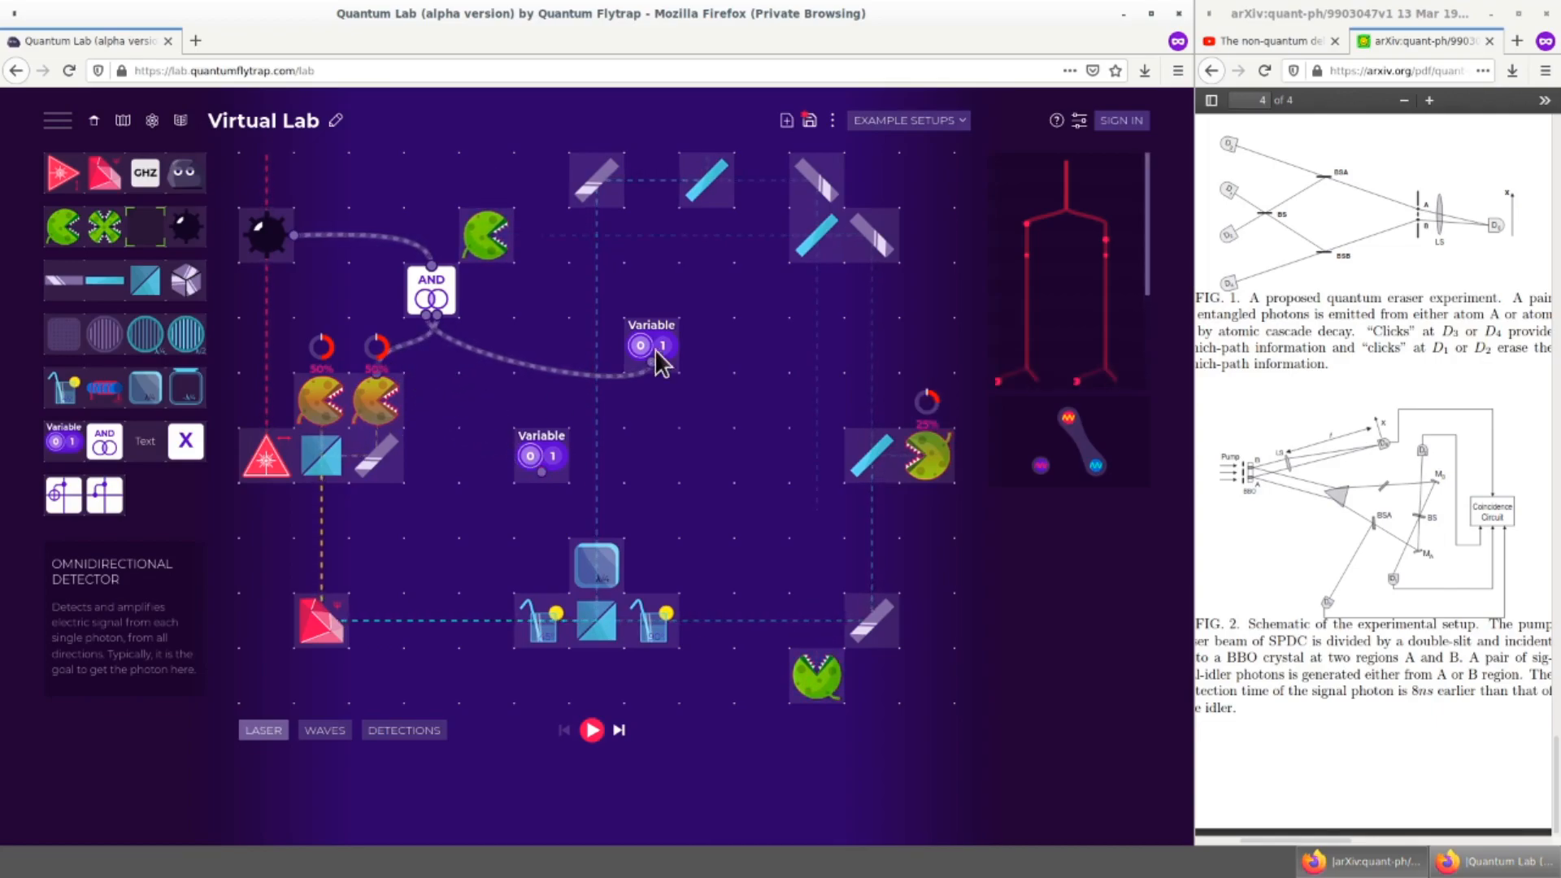
{"action": "left_click_drag", "start_coordinate": [653, 364], "coordinate": [493, 249]}
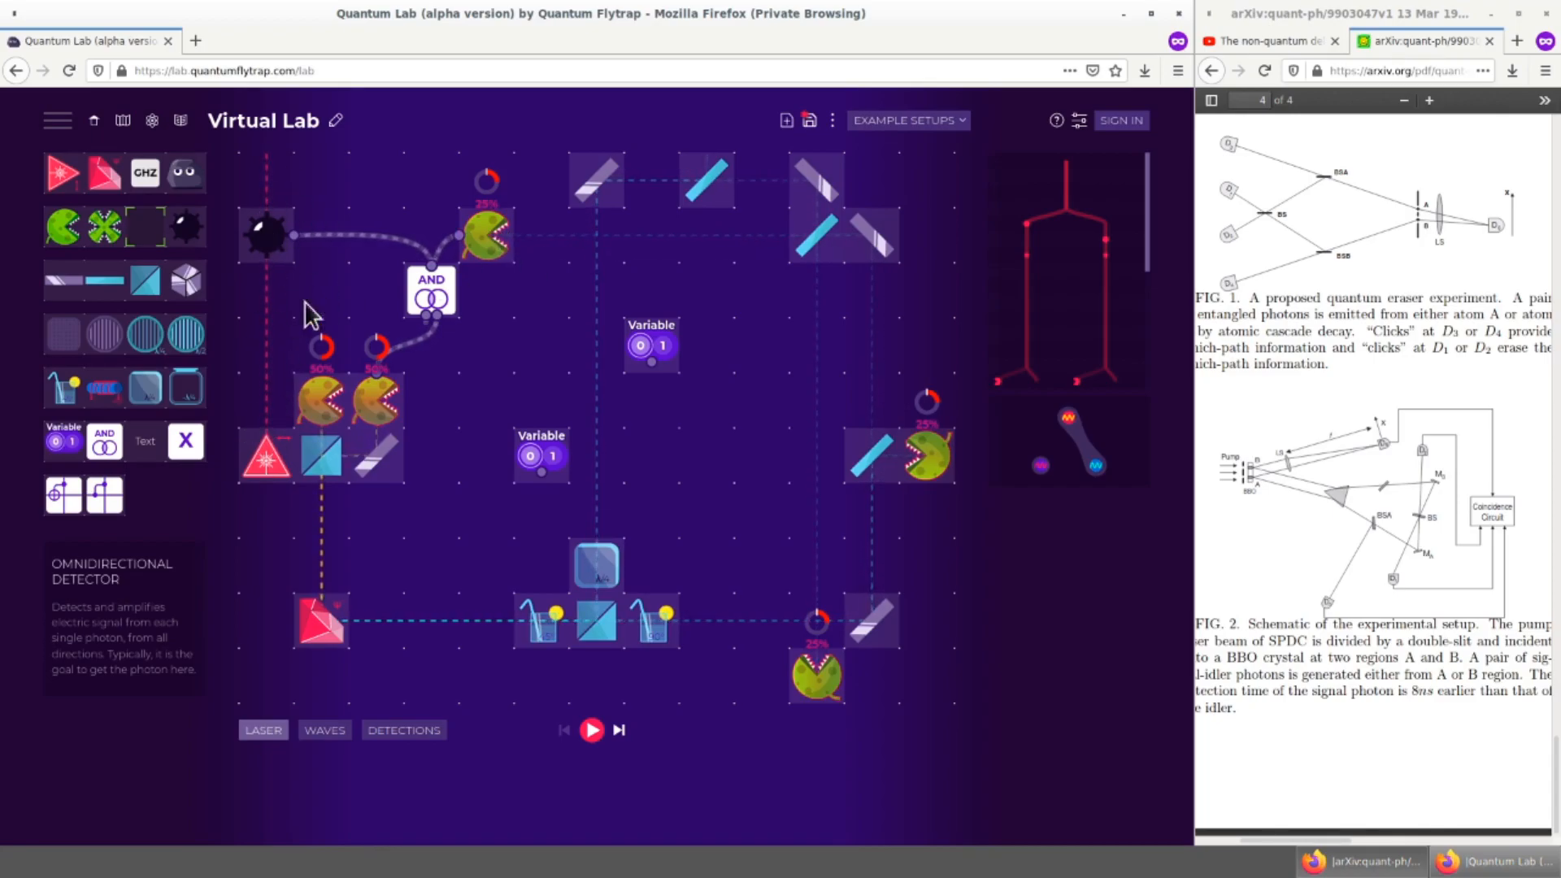
Step: Step the wave simulation forward through the detections and back to its start to examine how the AND gate and mine respond
{"action": "left_click", "coordinate": [619, 732]}
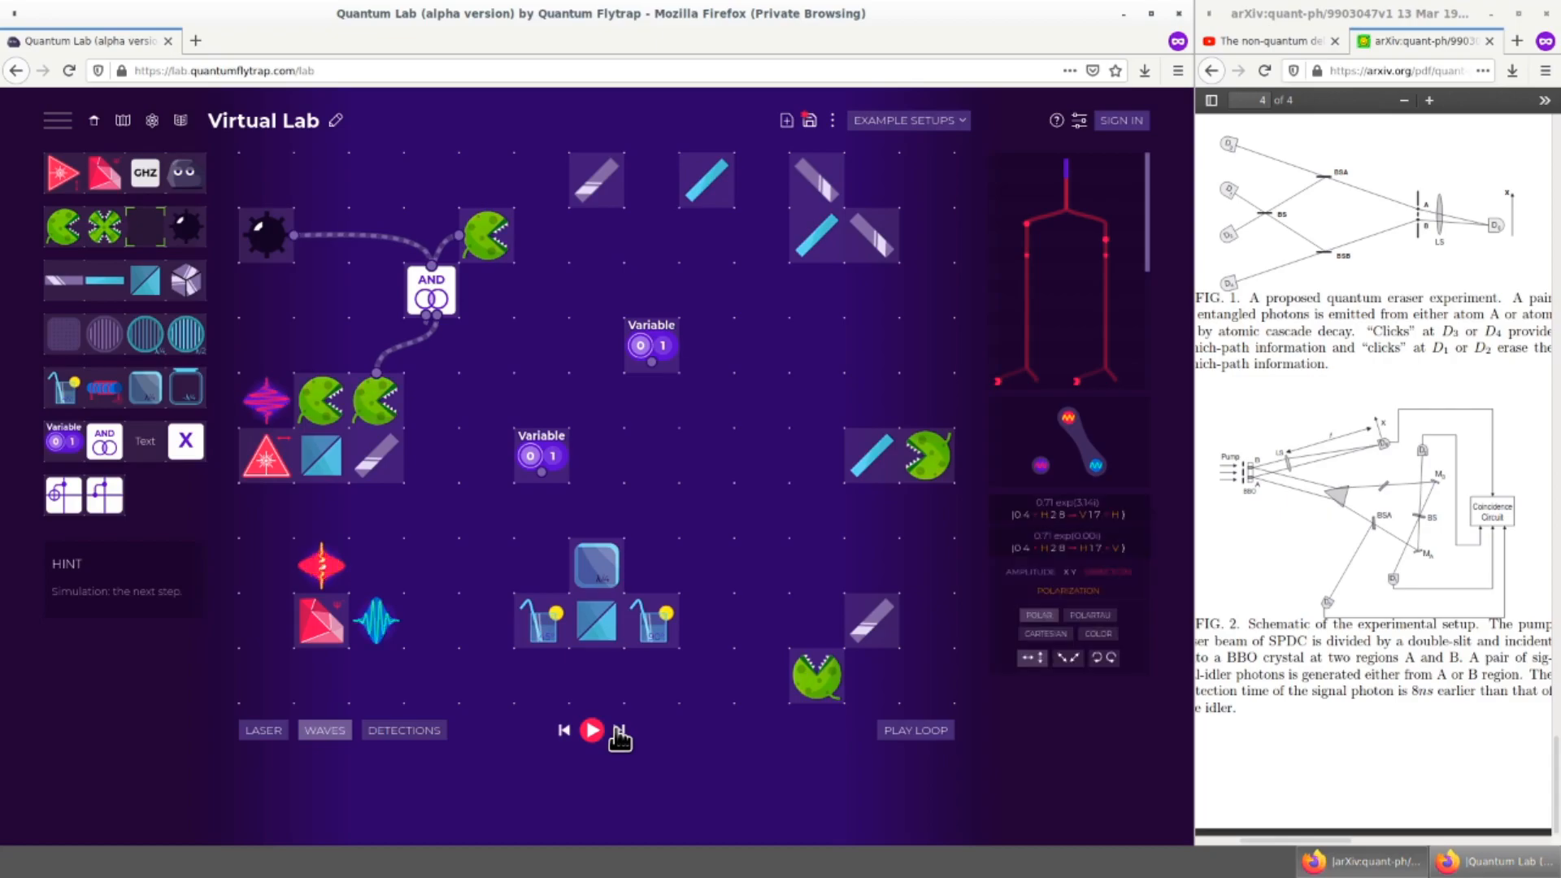
{"action": "left_click", "coordinate": [619, 732]}
{"action": "left_click", "coordinate": [619, 732]}
{"action": "left_click", "coordinate": [619, 731]}
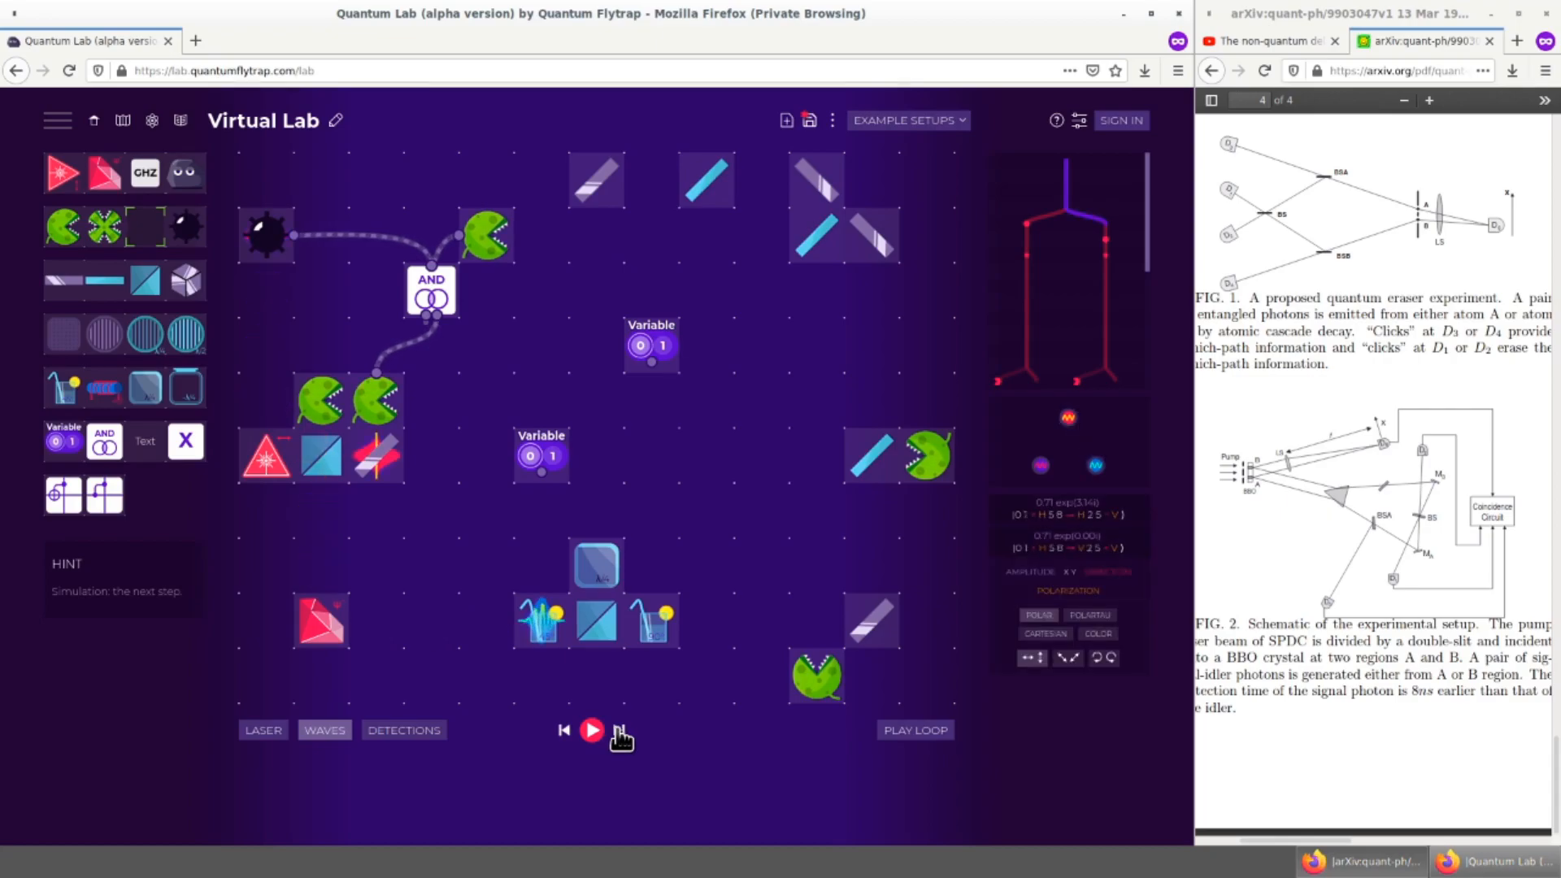
{"action": "left_click", "coordinate": [619, 732]}
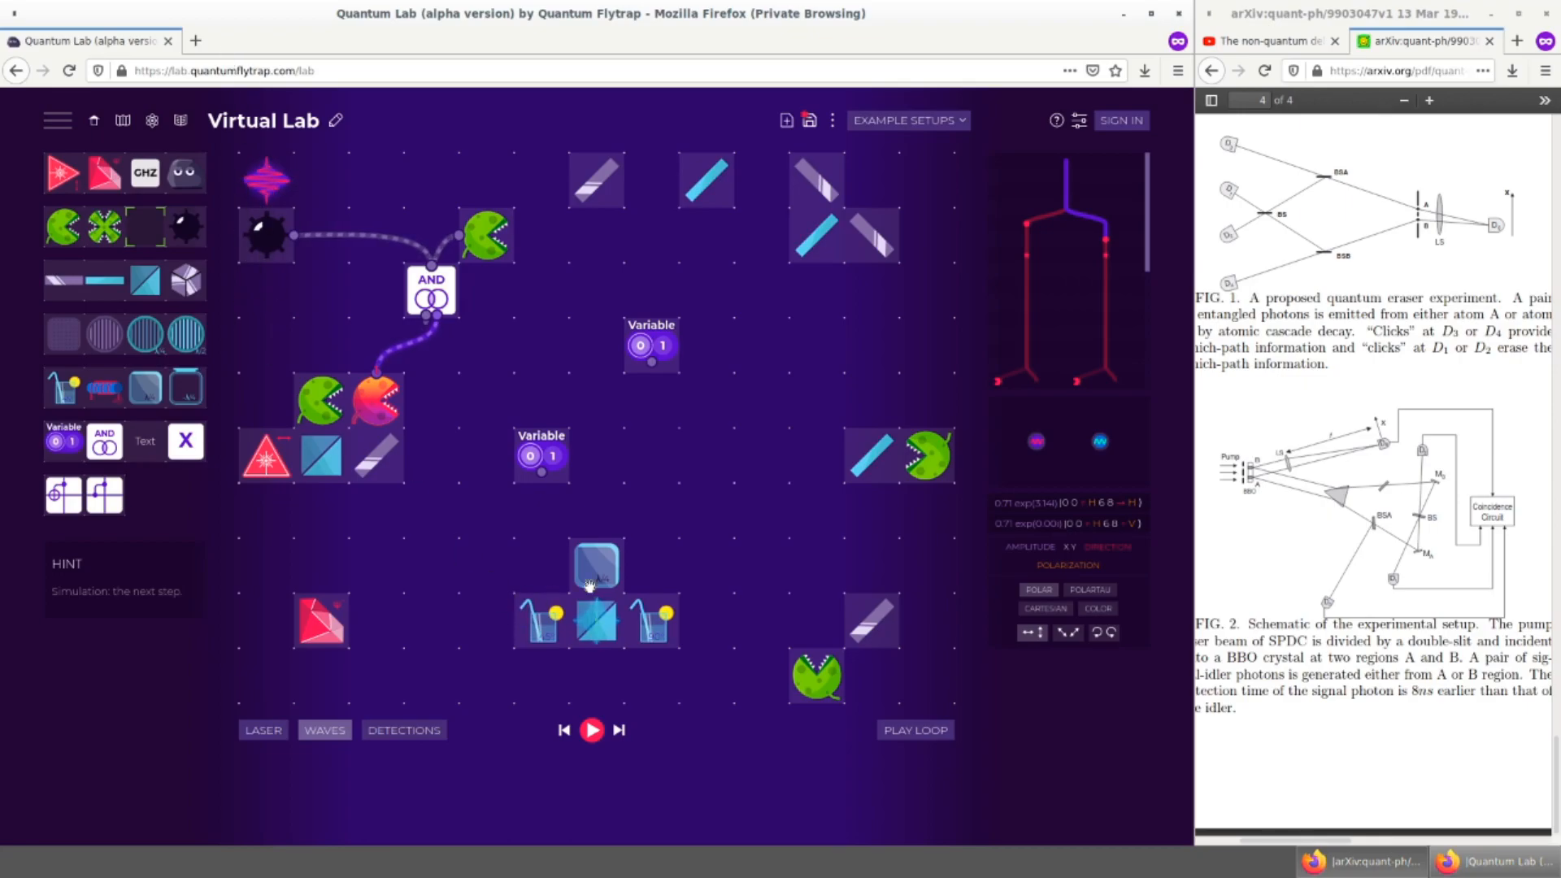
{"action": "left_click", "coordinate": [621, 734]}
{"action": "left_click", "coordinate": [621, 734]}
{"action": "left_click", "coordinate": [621, 735]}
{"action": "left_click", "coordinate": [621, 734]}
{"action": "left_click", "coordinate": [621, 734]}
{"action": "left_click", "coordinate": [621, 734]}
{"action": "left_click", "coordinate": [621, 734]}
{"action": "left_click", "coordinate": [565, 732]}
{"action": "double_click", "coordinate": [565, 731]}
{"action": "left_click", "coordinate": [565, 732]}
{"action": "left_click", "coordinate": [565, 732]}
{"action": "double_click", "coordinate": [565, 732]}
{"action": "double_click", "coordinate": [565, 732]}
{"action": "left_click", "coordinate": [565, 732]}
{"action": "left_click", "coordinate": [565, 732]}
{"action": "left_click", "coordinate": [565, 732]}
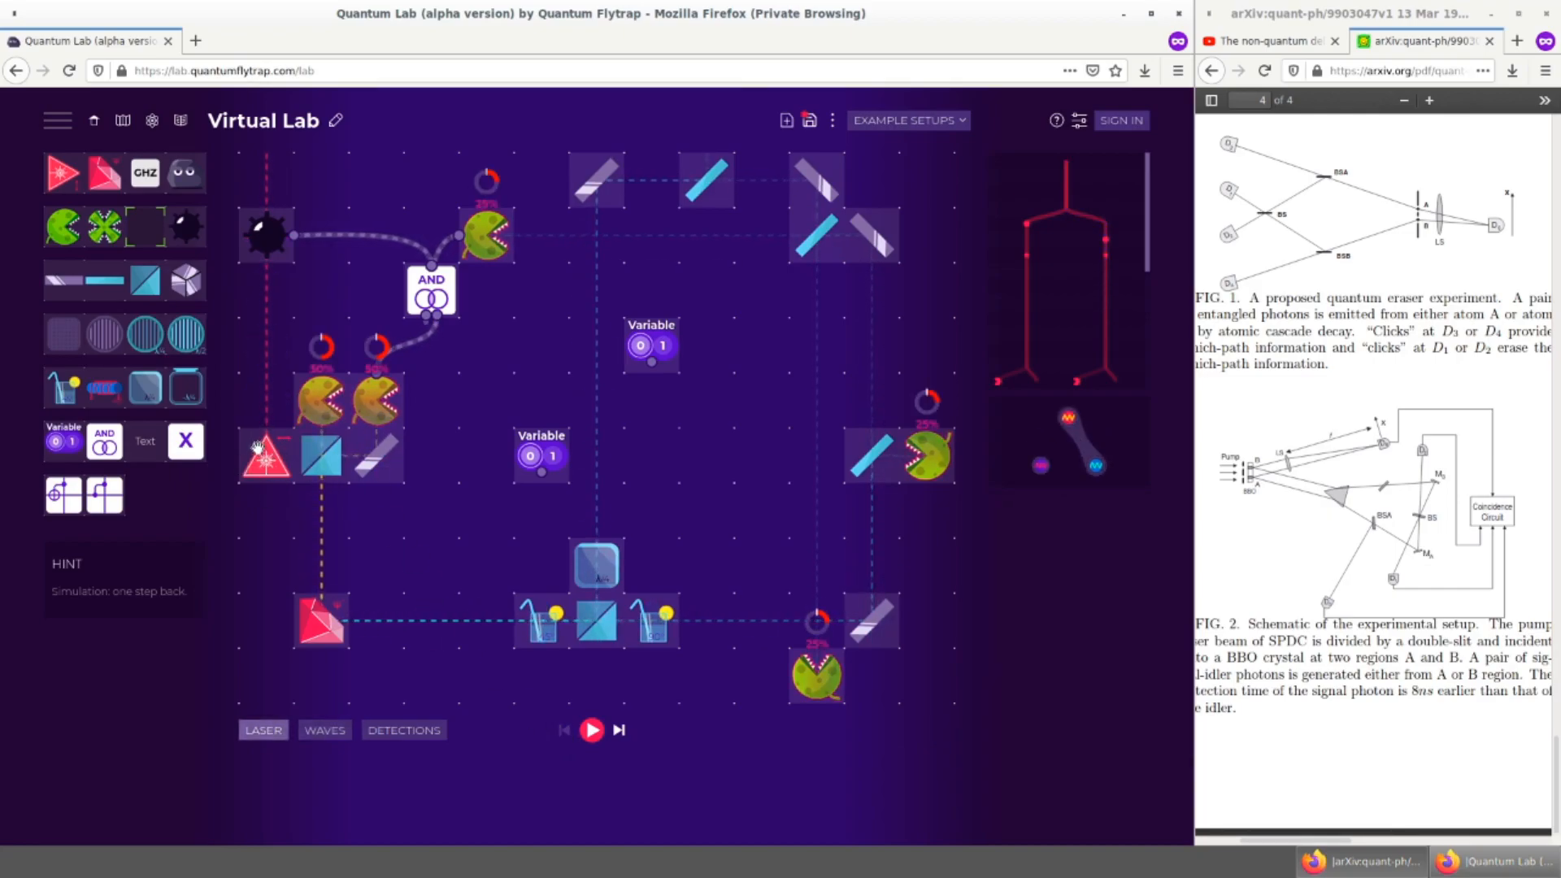
Step: Move the laser below the right idler detector and the lower idler detector to the left of the right beam splitter
{"action": "left_click_drag", "start_coordinate": [258, 447], "coordinate": [817, 455]}
{"action": "left_click", "coordinate": [761, 674]}
{"action": "left_click_drag", "start_coordinate": [780, 685], "coordinate": [947, 521]}
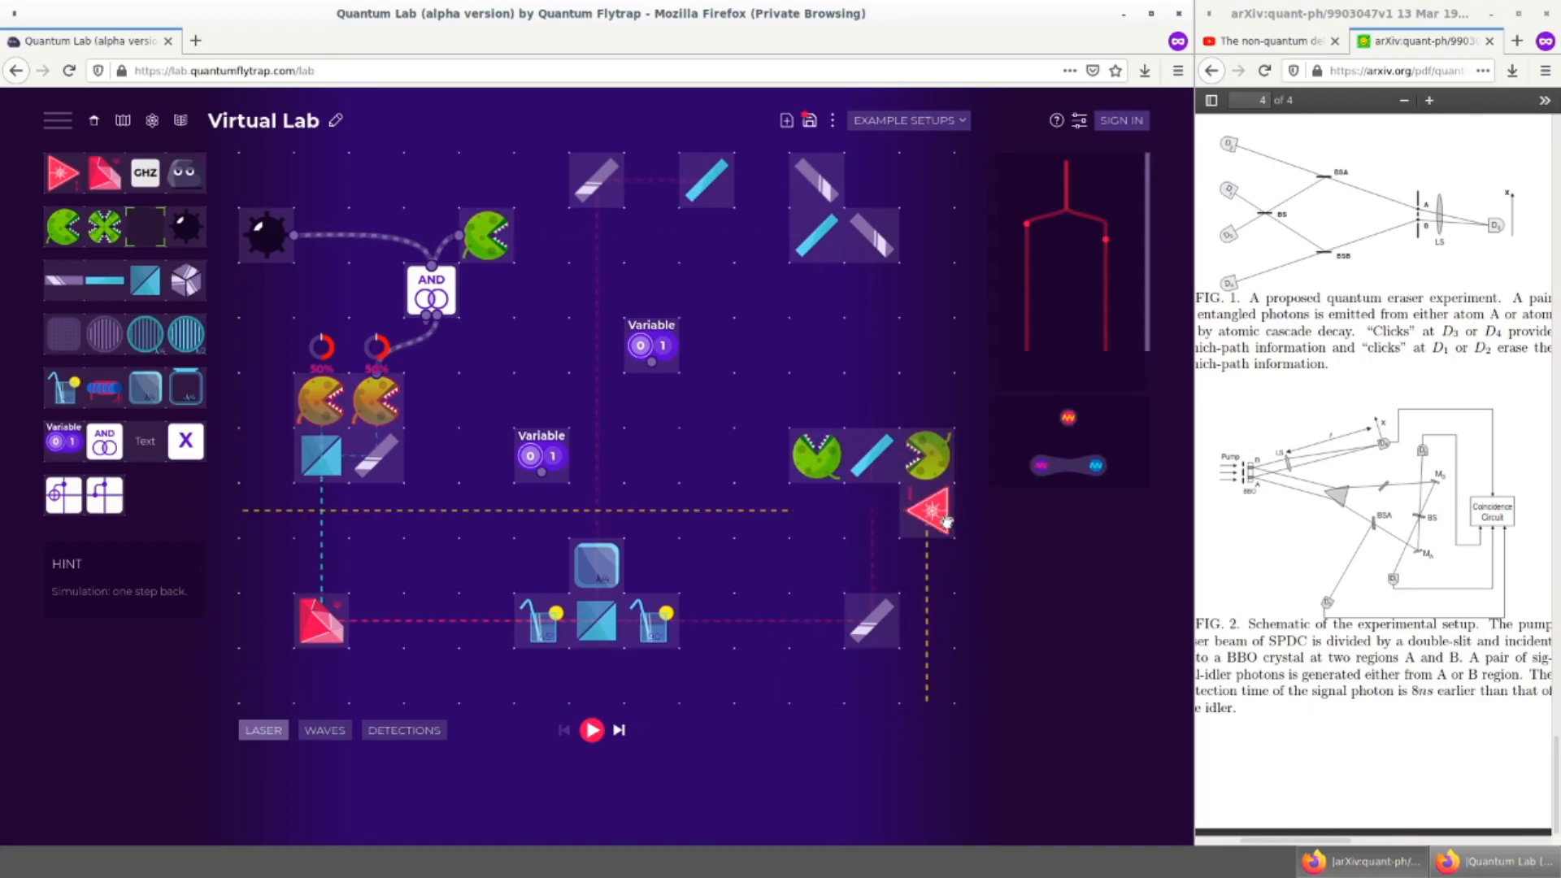
Step: Place rotated mirrors in the two bottom grid corners to route the downward laser beam around and up the first column
{"action": "left_click_drag", "start_coordinate": [174, 330], "coordinate": [940, 678]}
{"action": "left_click", "coordinate": [941, 679]}
{"action": "left_click_drag", "start_coordinate": [65, 282], "coordinate": [264, 673]}
{"action": "left_click", "coordinate": [264, 673]}
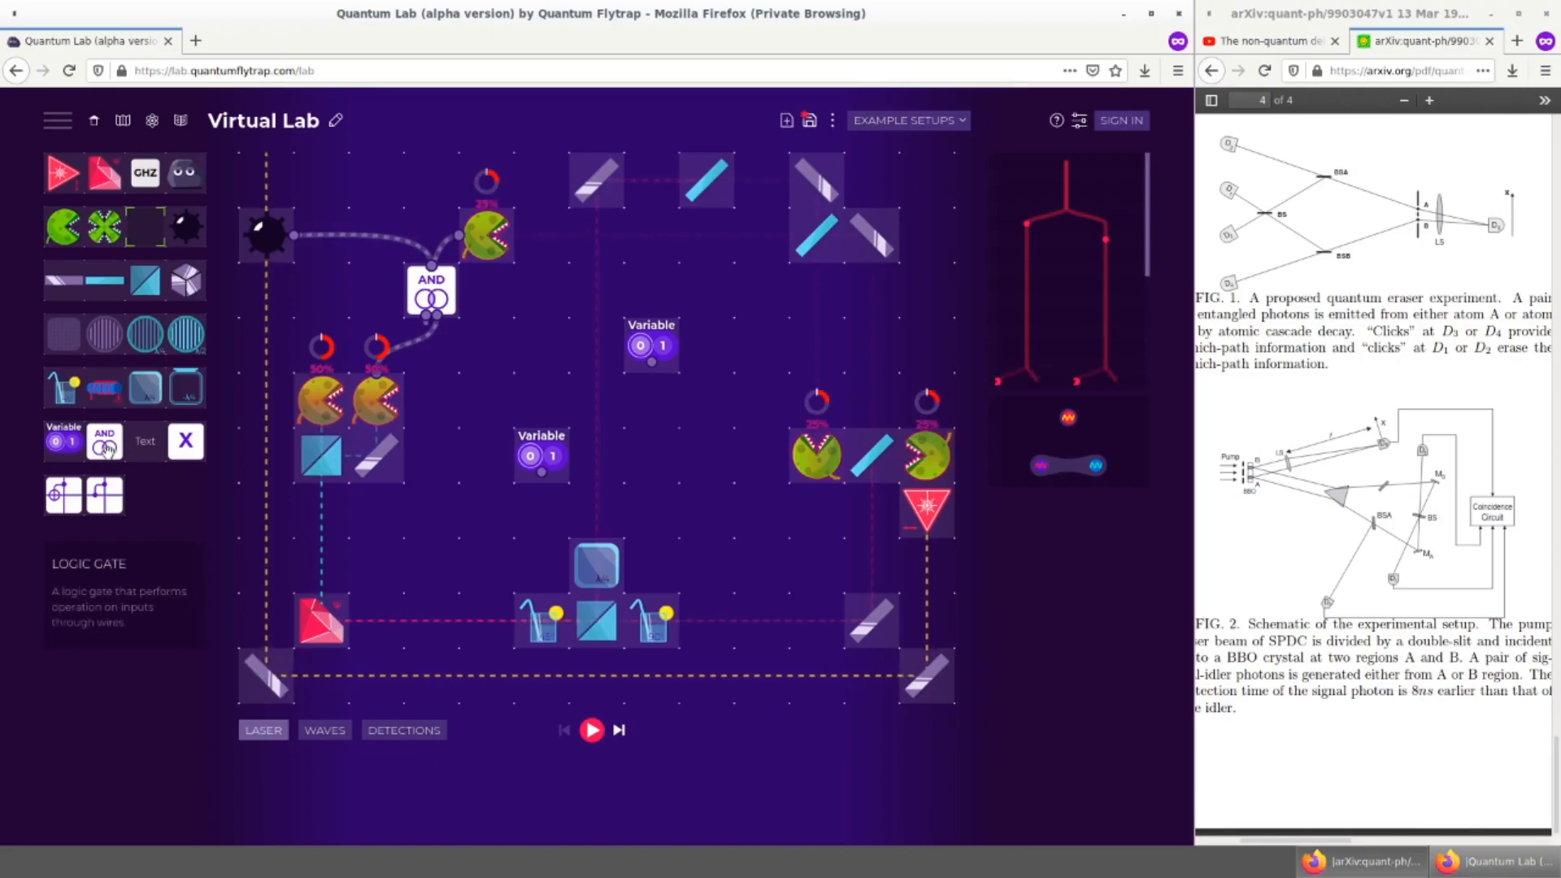
Step: Place a second AND gate above the left signal detector and wire its inputs to that detector and the upper idler detector
{"action": "left_click_drag", "start_coordinate": [268, 361], "coordinate": [321, 290]}
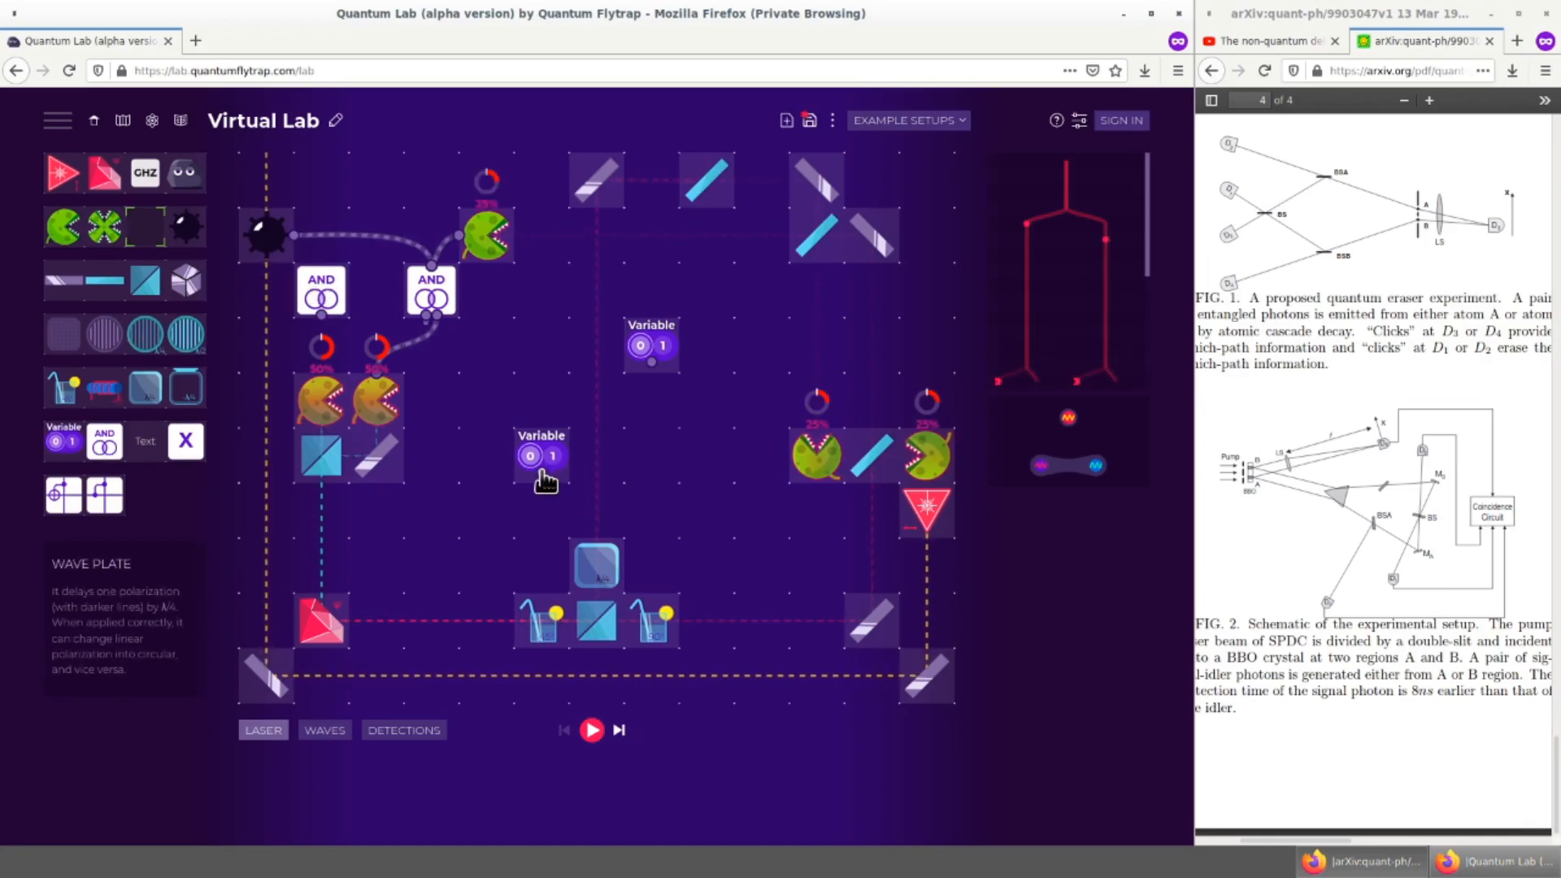
{"action": "left_click_drag", "start_coordinate": [541, 472], "coordinate": [320, 296]}
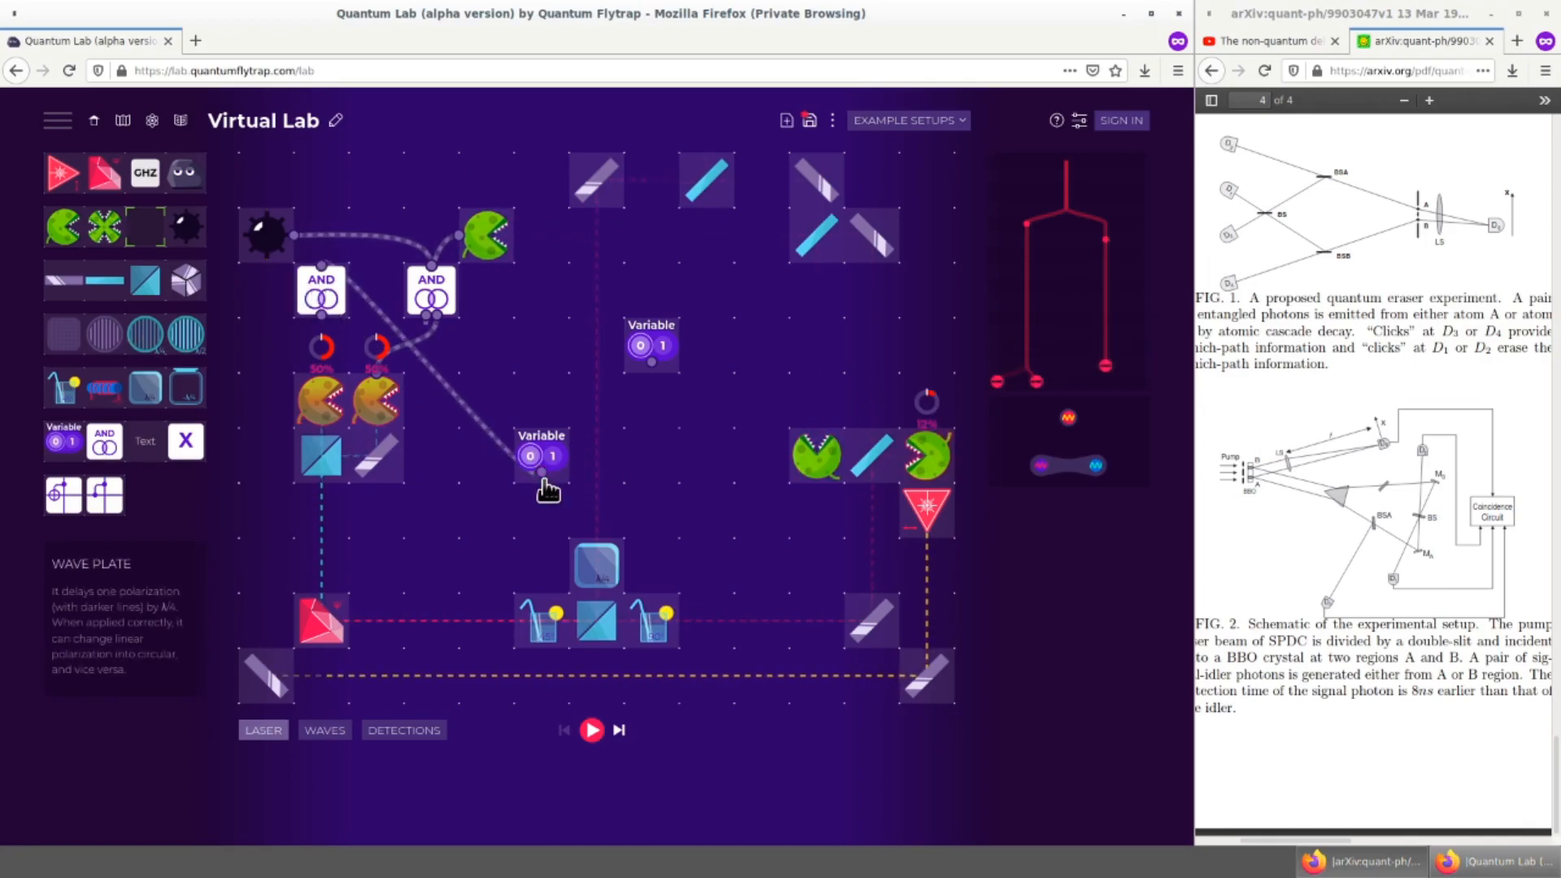
{"action": "left_click_drag", "start_coordinate": [541, 473], "coordinate": [324, 405]}
{"action": "left_click", "coordinate": [322, 294]}
{"action": "left_click", "coordinate": [322, 294]}
{"action": "left_click_drag", "start_coordinate": [538, 472], "coordinate": [486, 248]}
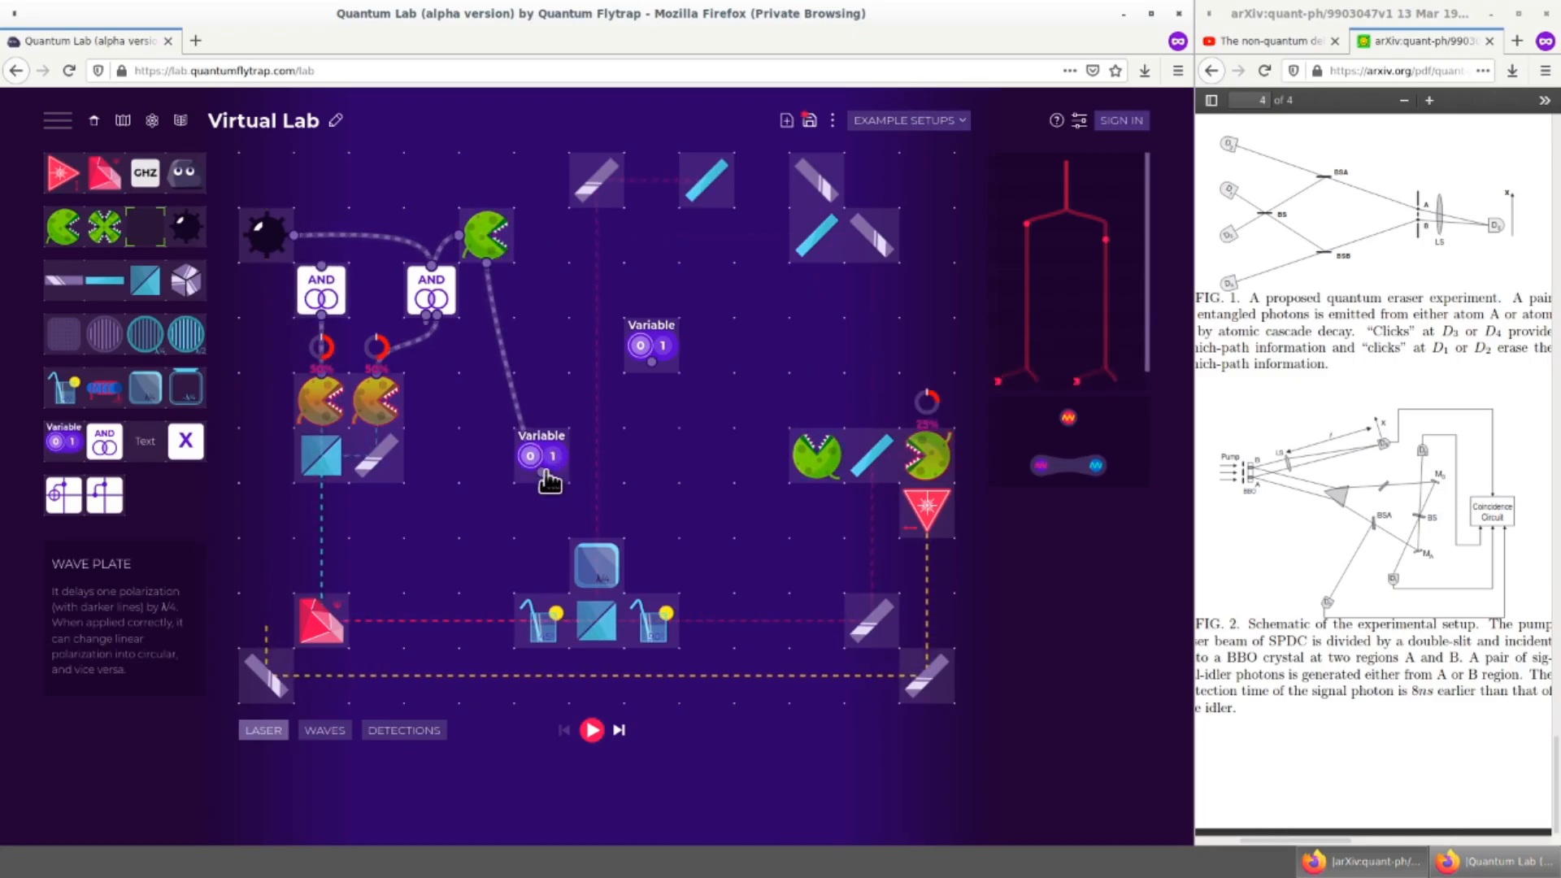
{"action": "left_click_drag", "start_coordinate": [488, 263], "coordinate": [325, 299]}
{"action": "left_click_drag", "start_coordinate": [536, 463], "coordinate": [483, 242]}
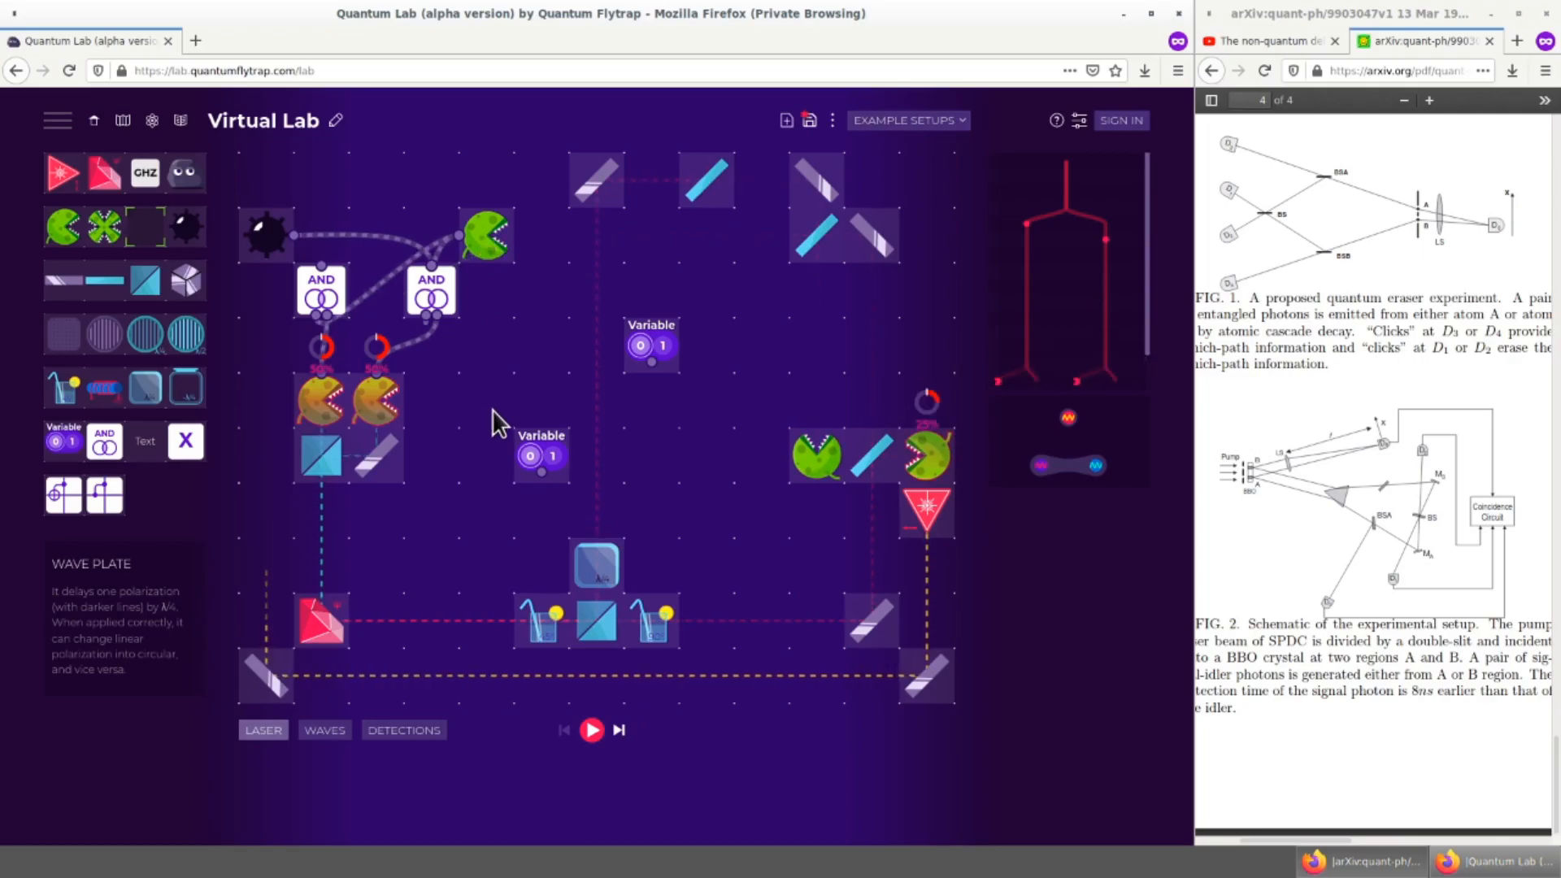
Step: Line up the existing mine and its AND gate above the right signal detector, and wire a second mine to the left AND gate
{"action": "left_click_drag", "start_coordinate": [255, 232], "coordinate": [420, 177]}
{"action": "left_click_drag", "start_coordinate": [210, 230], "coordinate": [321, 179]}
{"action": "left_click_drag", "start_coordinate": [431, 289], "coordinate": [376, 289]}
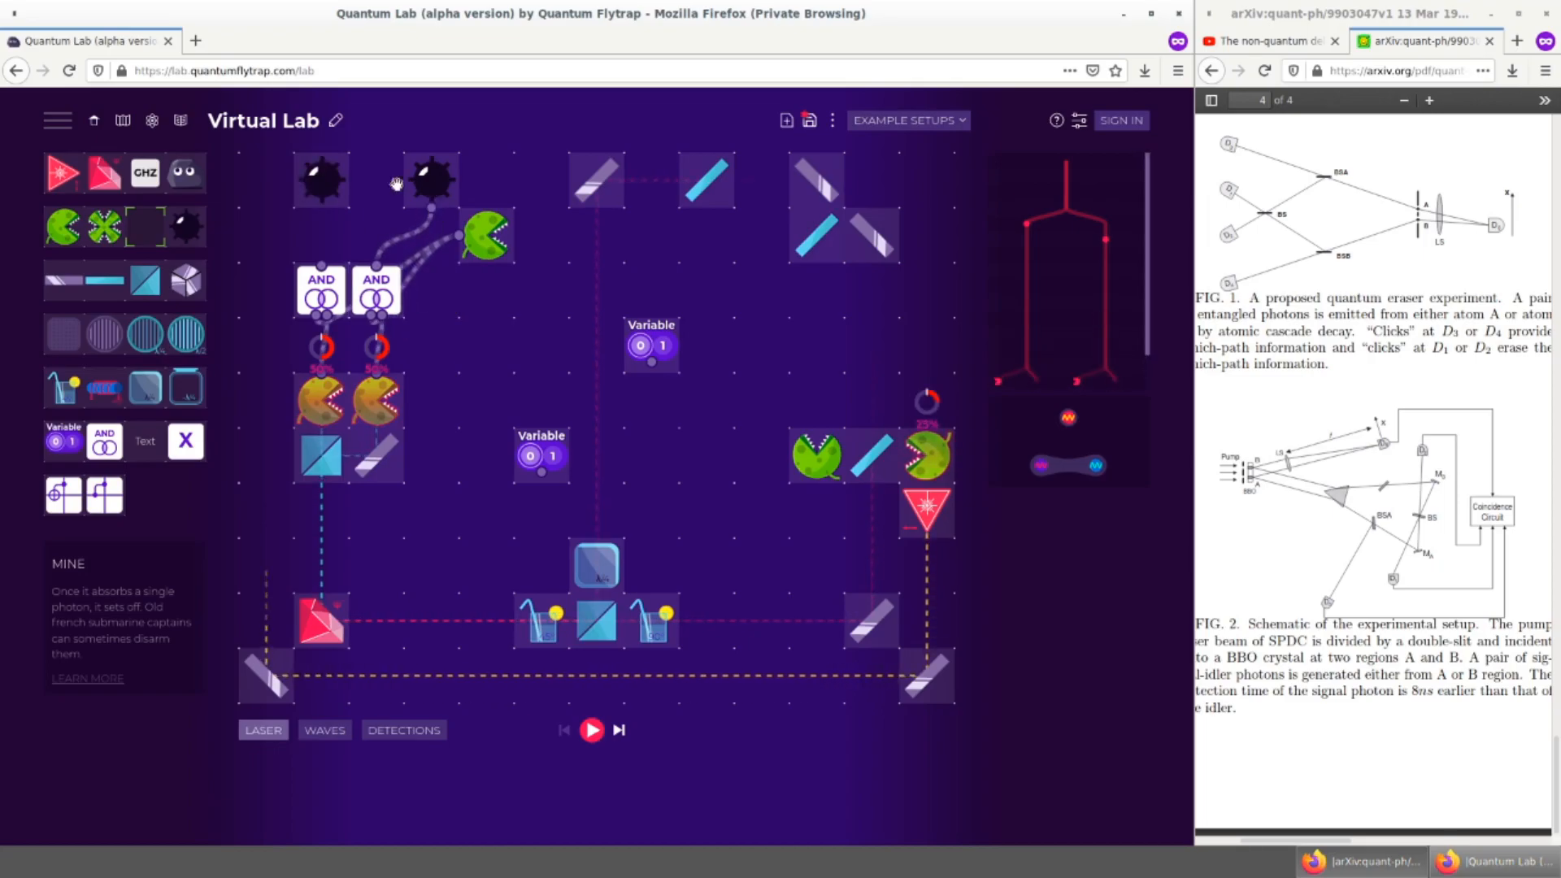
{"action": "left_click_drag", "start_coordinate": [411, 181], "coordinate": [357, 181]}
{"action": "left_click_drag", "start_coordinate": [322, 266], "coordinate": [326, 192]}
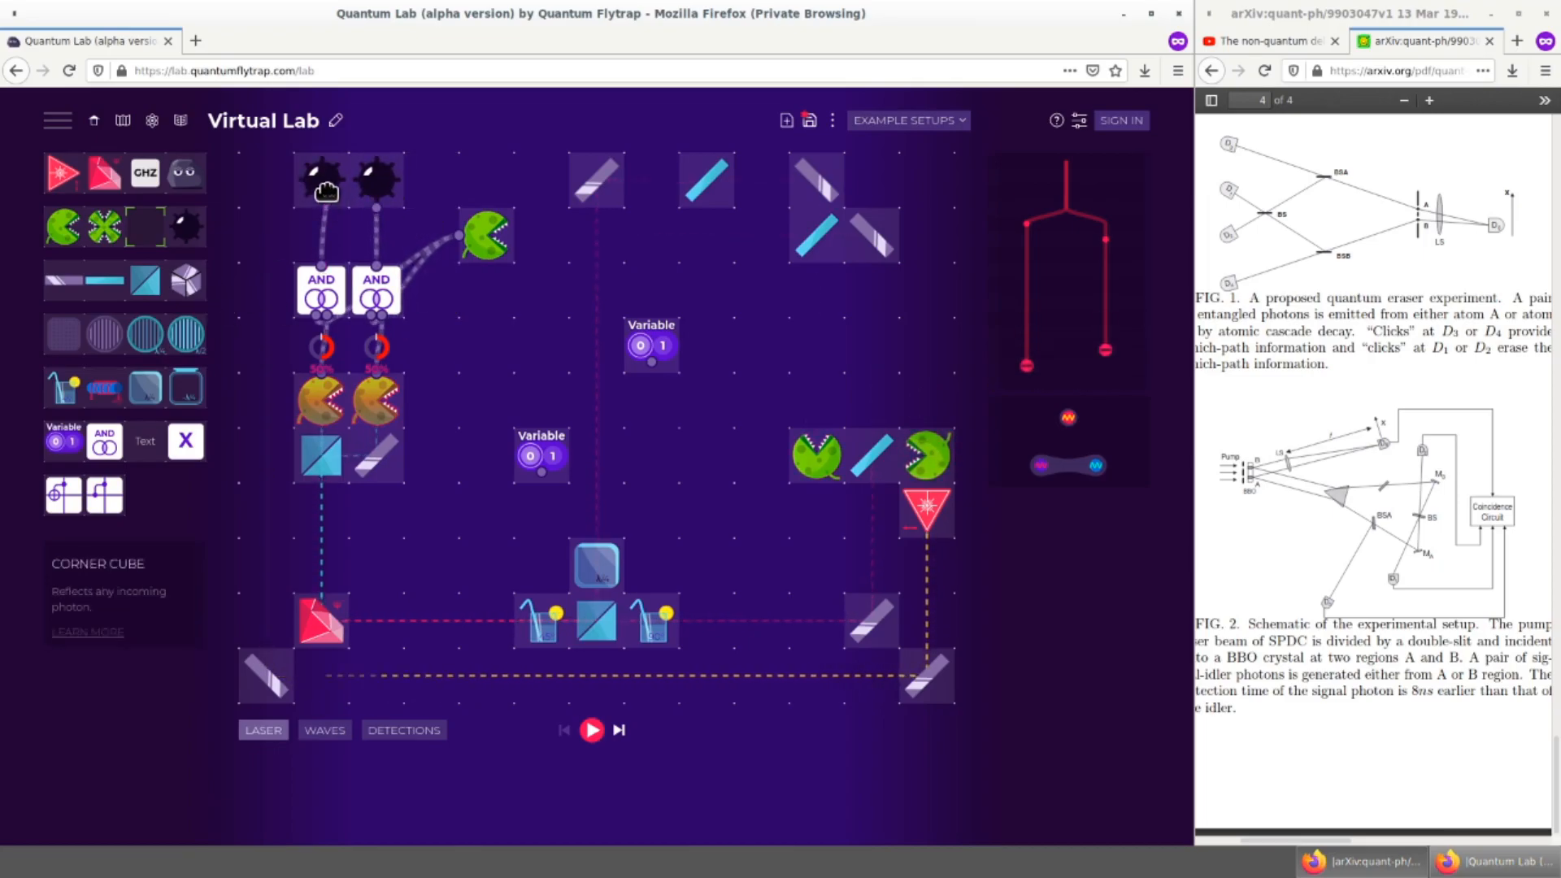
Step: Set the left mine's unpowered absorption to 0%
{"action": "left_click", "coordinate": [318, 177]}
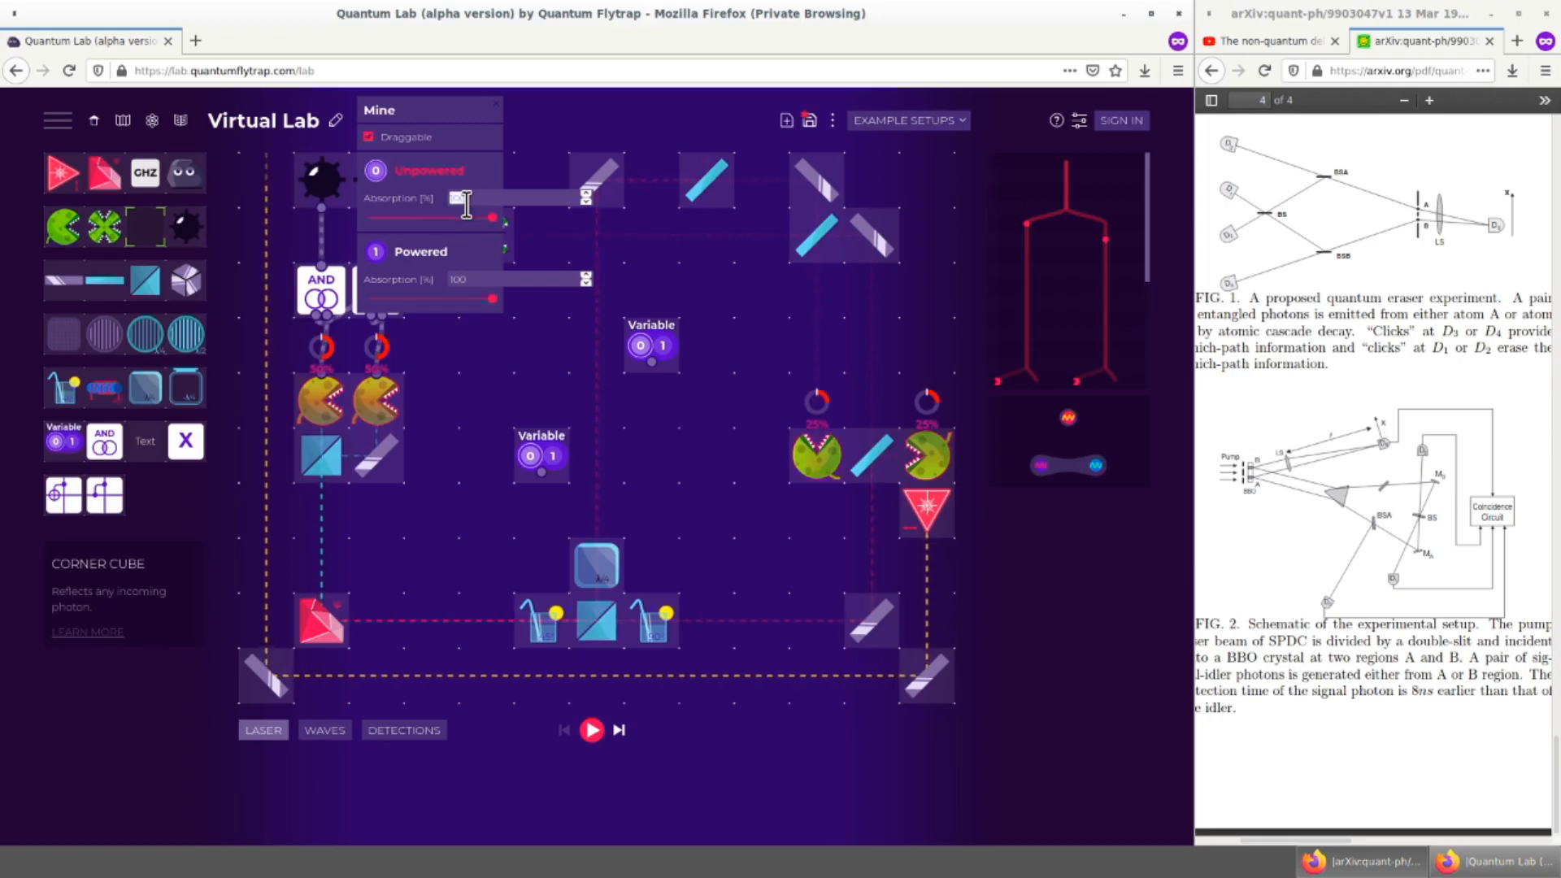
{"action": "type", "text": "0"}
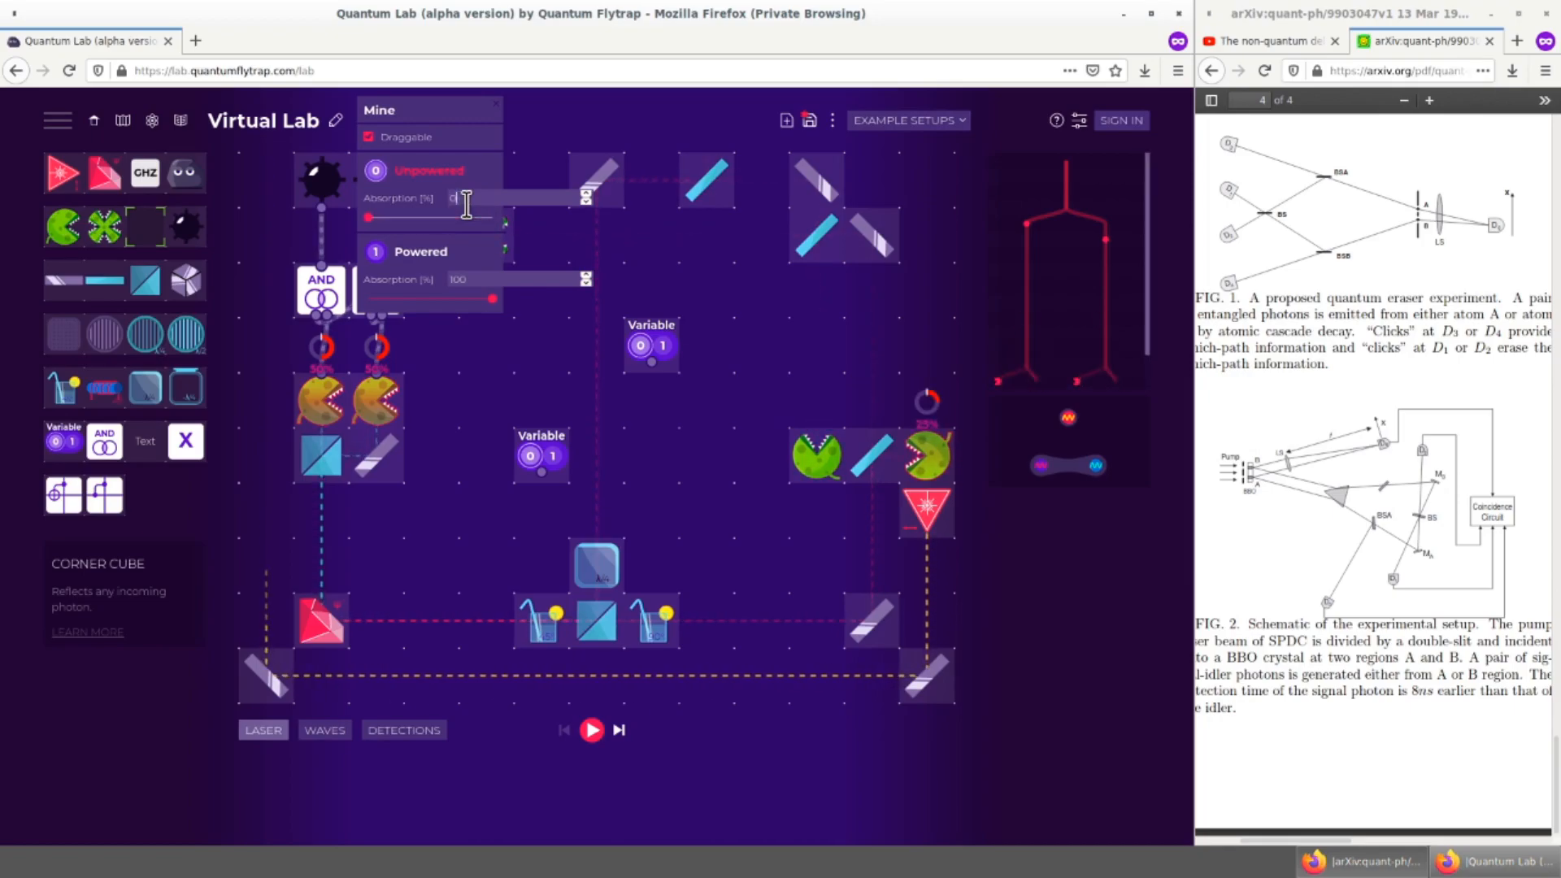
{"action": "left_click", "coordinate": [781, 382]}
Step: Place a mirror in the top-left grid corner to send the laser through both mines, and shift the upper optics down one row
{"action": "left_click_drag", "start_coordinate": [63, 280], "coordinate": [265, 179]}
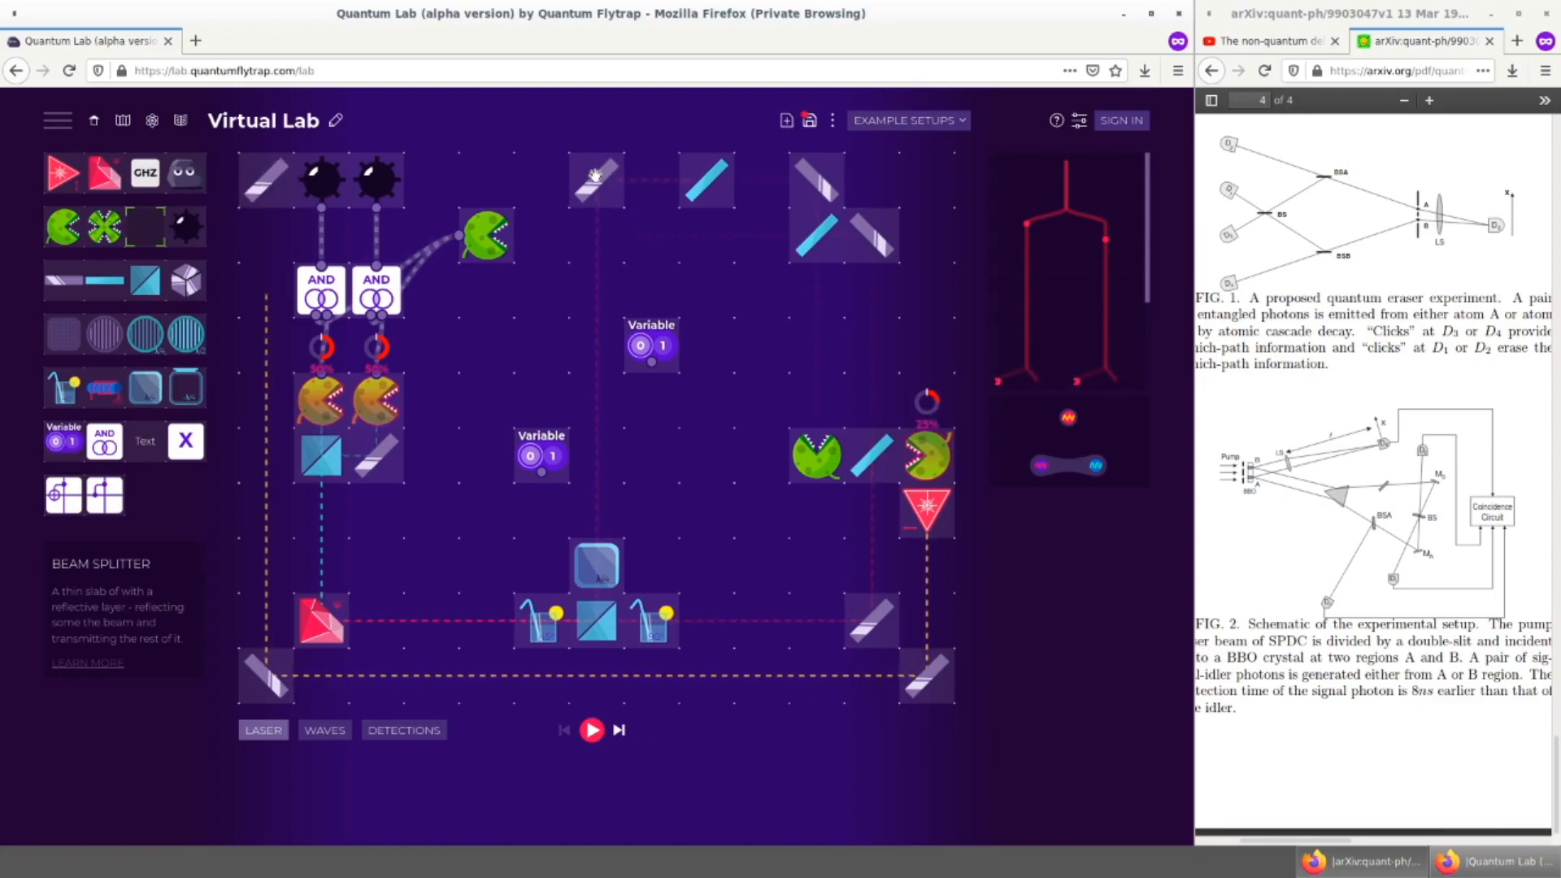
{"action": "left_click_drag", "start_coordinate": [595, 175], "coordinate": [597, 235]}
{"action": "left_click_drag", "start_coordinate": [706, 179], "coordinate": [707, 235]}
{"action": "left_click_drag", "start_coordinate": [817, 234], "coordinate": [817, 291]}
{"action": "left_click_drag", "start_coordinate": [817, 203], "coordinate": [885, 293]}
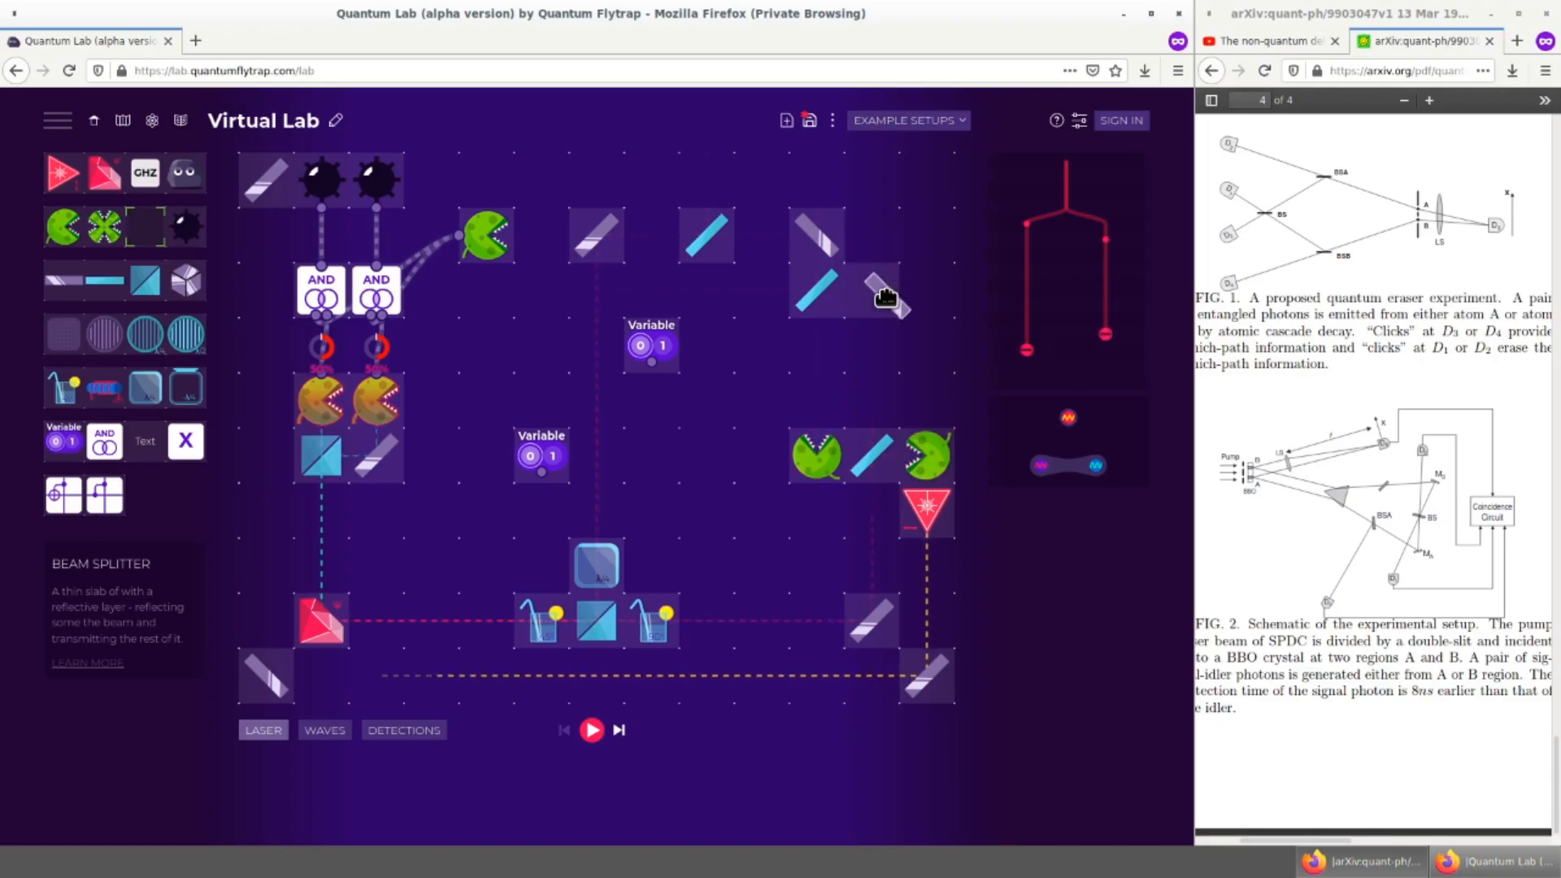
Step: Remove both Variable switches from the board and move the upper idler detector one row down and one column to the right
{"action": "left_click_drag", "start_coordinate": [657, 350], "coordinate": [99, 349]}
{"action": "left_click_drag", "start_coordinate": [543, 457], "coordinate": [130, 351]}
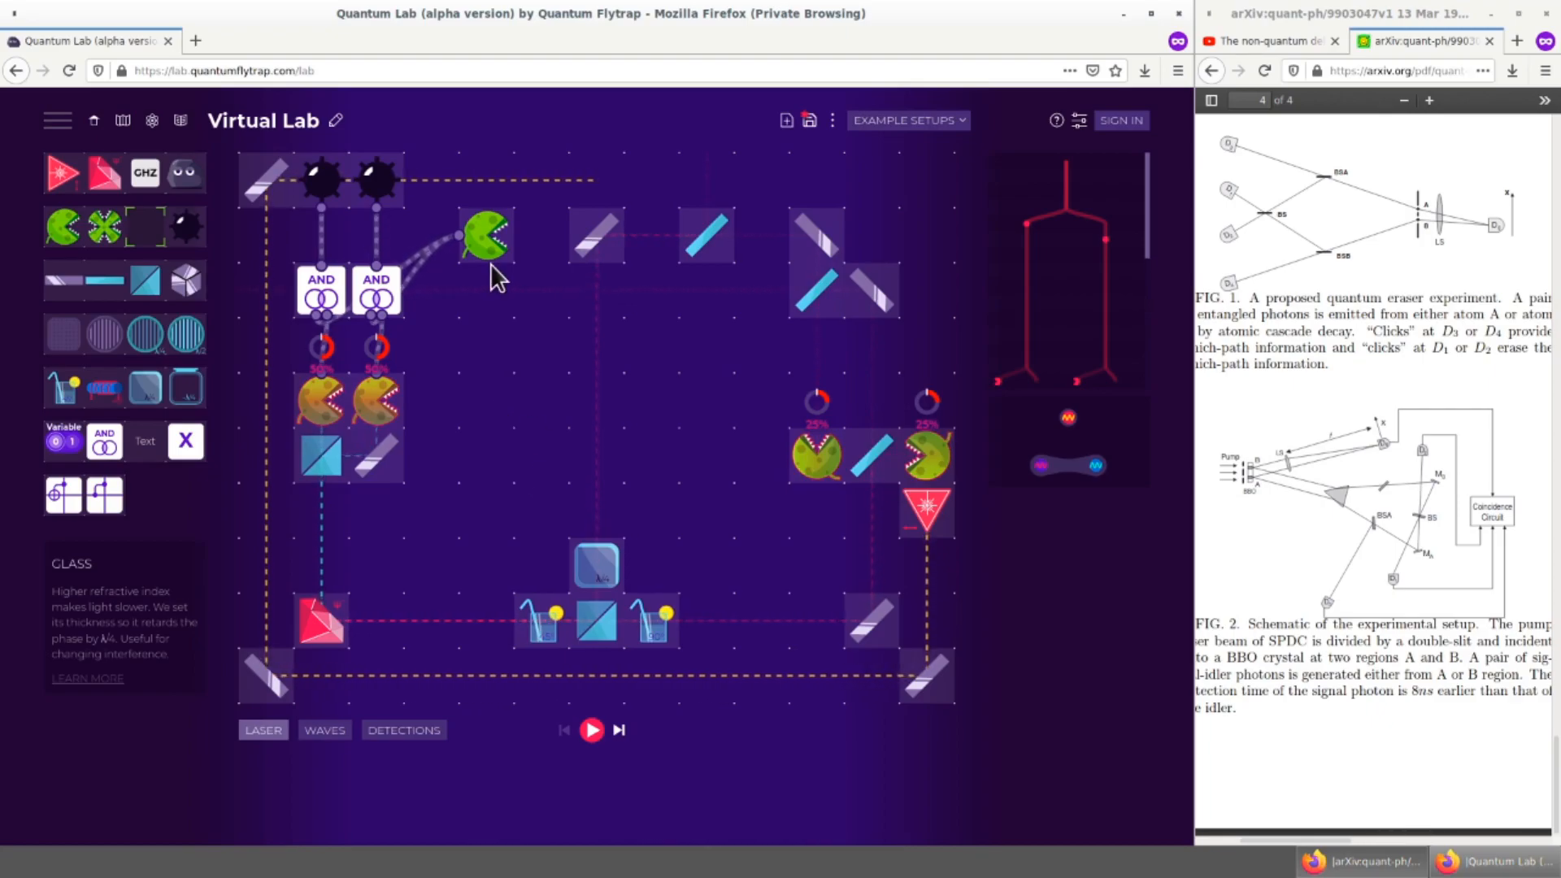
{"action": "left_click_drag", "start_coordinate": [487, 250], "coordinate": [485, 303]}
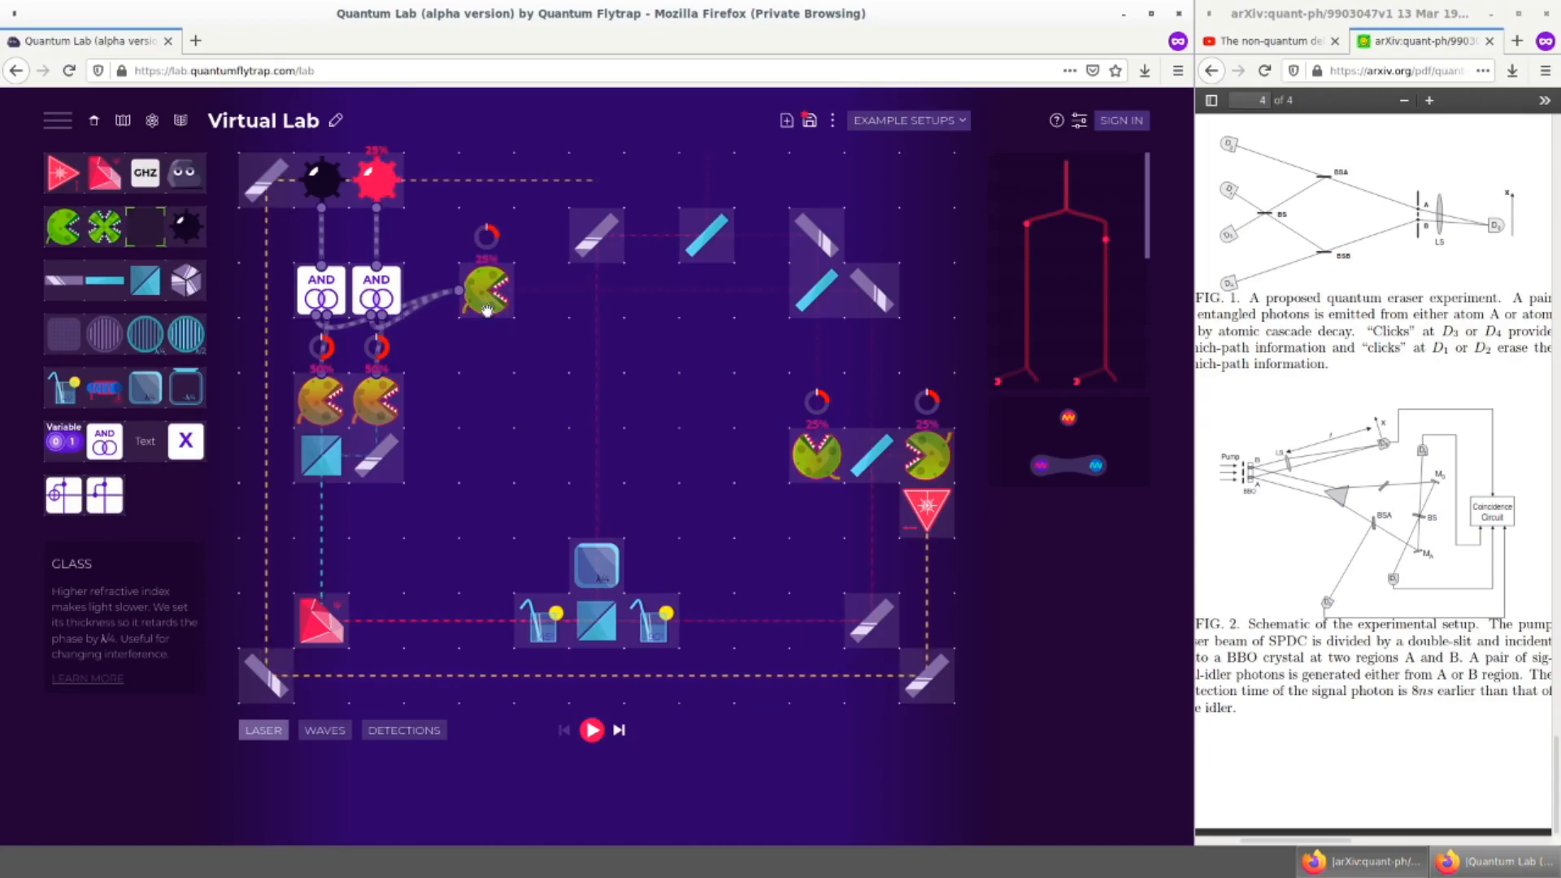
{"action": "left_click_drag", "start_coordinate": [488, 310], "coordinate": [540, 309]}
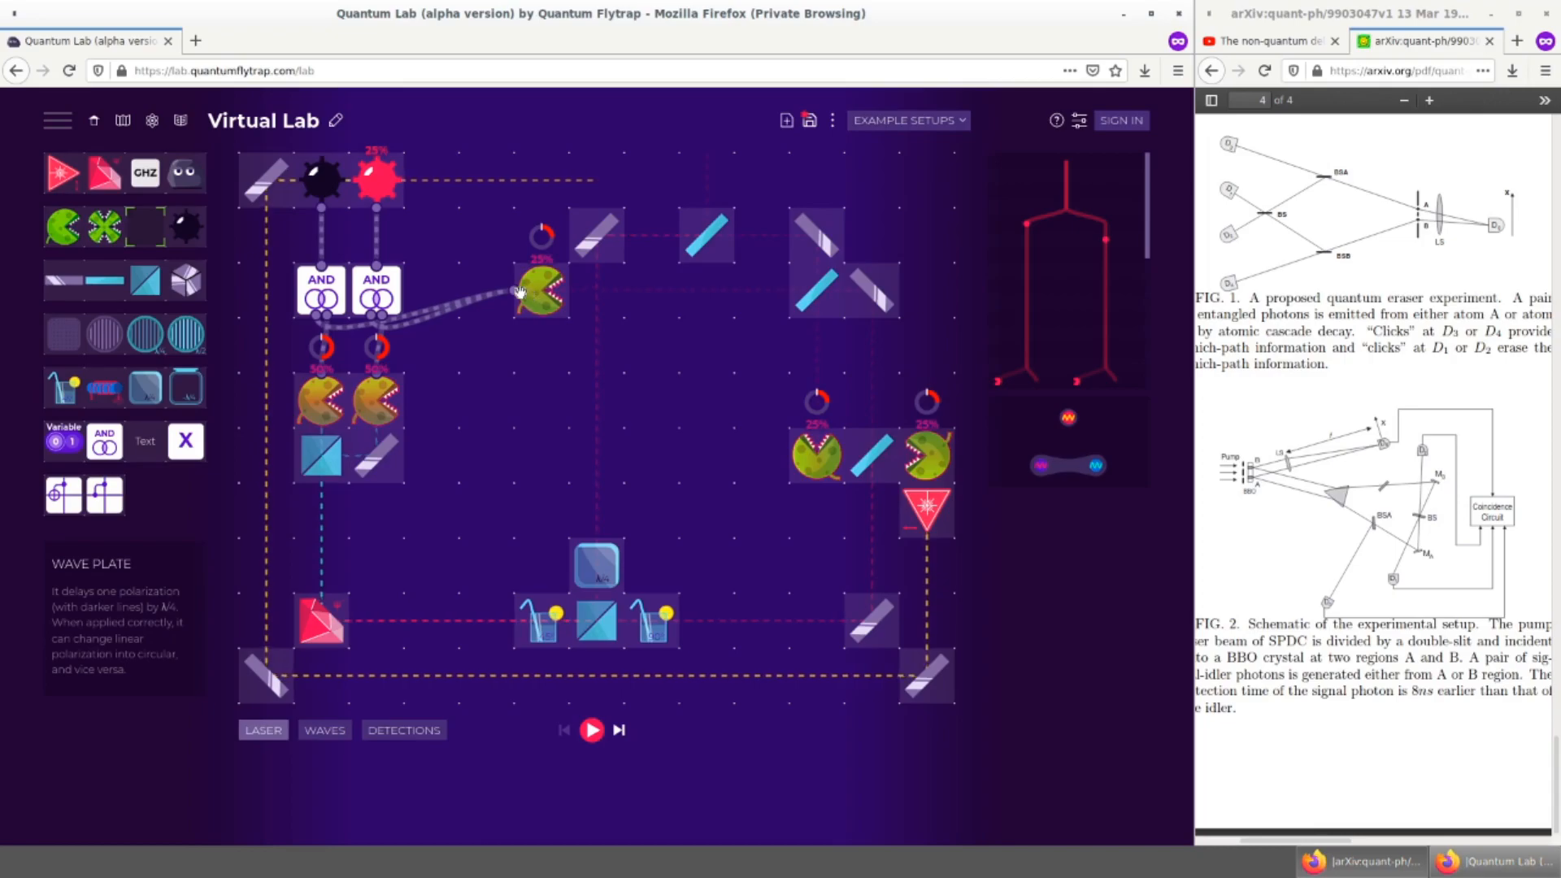
Step: Place a third AND gate right of the signal detectors and connect both coincidence gates' idler inputs to its output
{"action": "left_click_drag", "start_coordinate": [104, 441], "coordinate": [486, 399]}
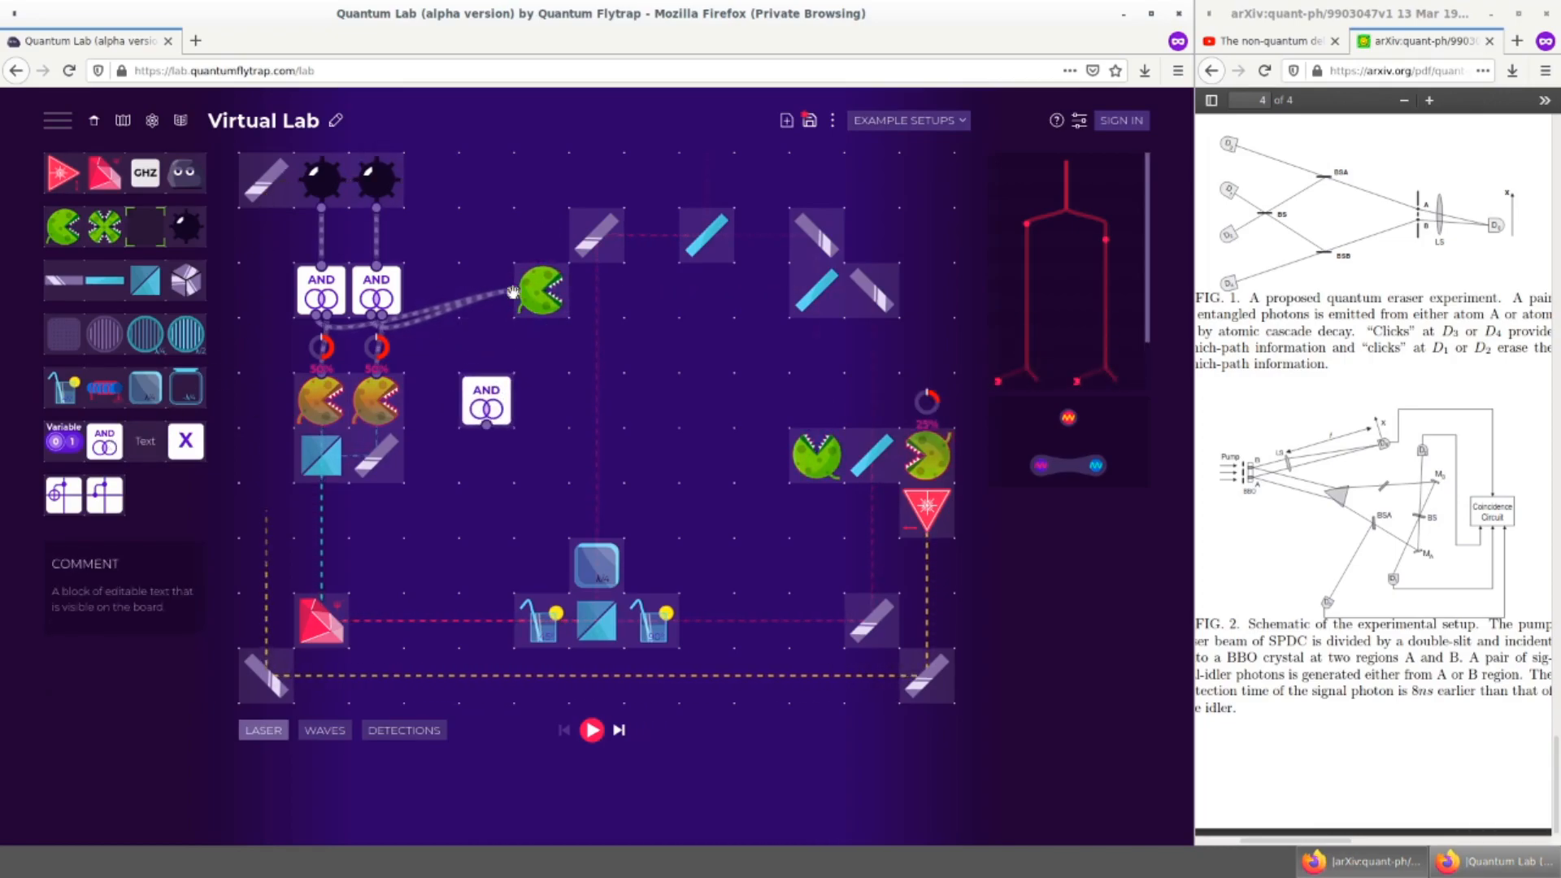
{"action": "left_click_drag", "start_coordinate": [512, 290], "coordinate": [486, 398]}
{"action": "left_click_drag", "start_coordinate": [513, 290], "coordinate": [494, 400]}
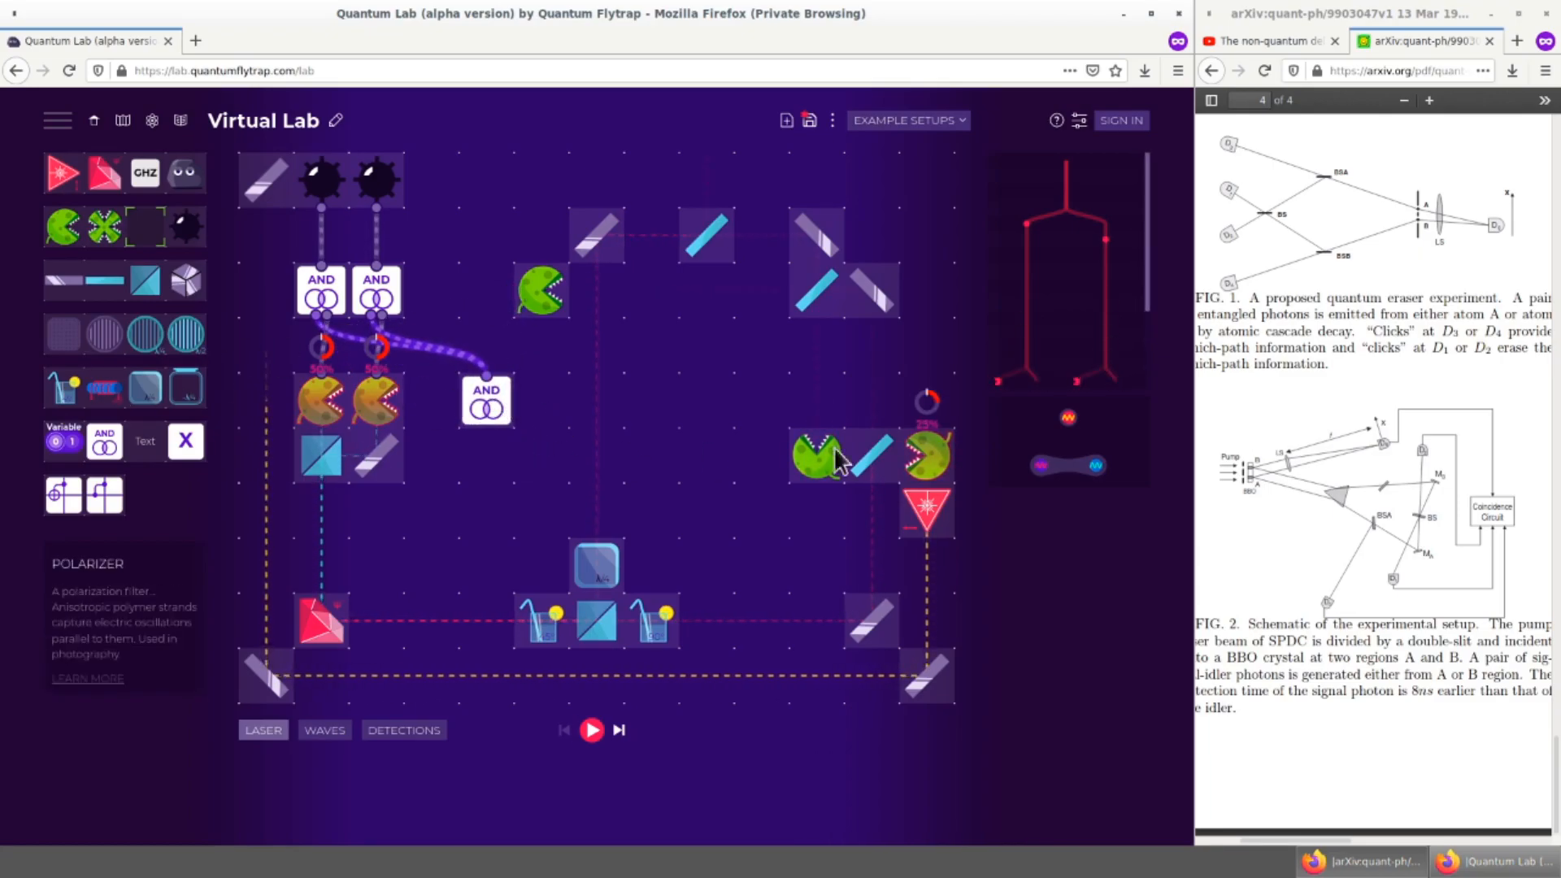
Step: Try wiring the third AND gate's input to the idler detector left of the right beam splitter, and reconnect it to the upper idler detector
{"action": "left_click_drag", "start_coordinate": [63, 441], "coordinate": [541, 474]}
{"action": "left_click_drag", "start_coordinate": [549, 338], "coordinate": [546, 289]}
{"action": "left_click_drag", "start_coordinate": [550, 463], "coordinate": [159, 335]}
{"action": "left_click_drag", "start_coordinate": [542, 318], "coordinate": [811, 443]}
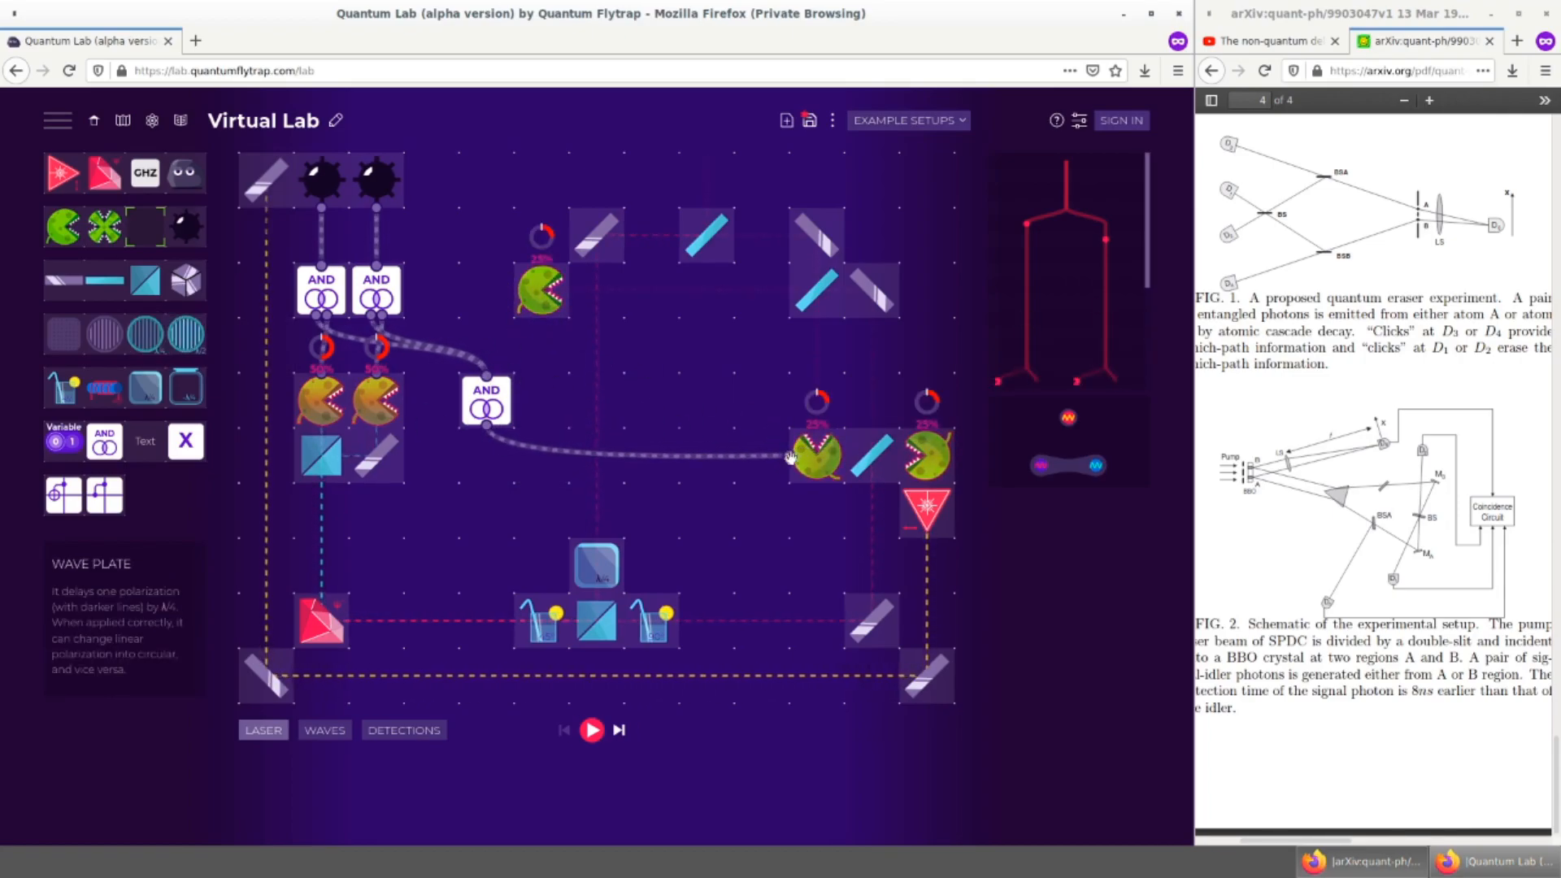
{"action": "left_click_drag", "start_coordinate": [790, 455], "coordinate": [543, 317]}
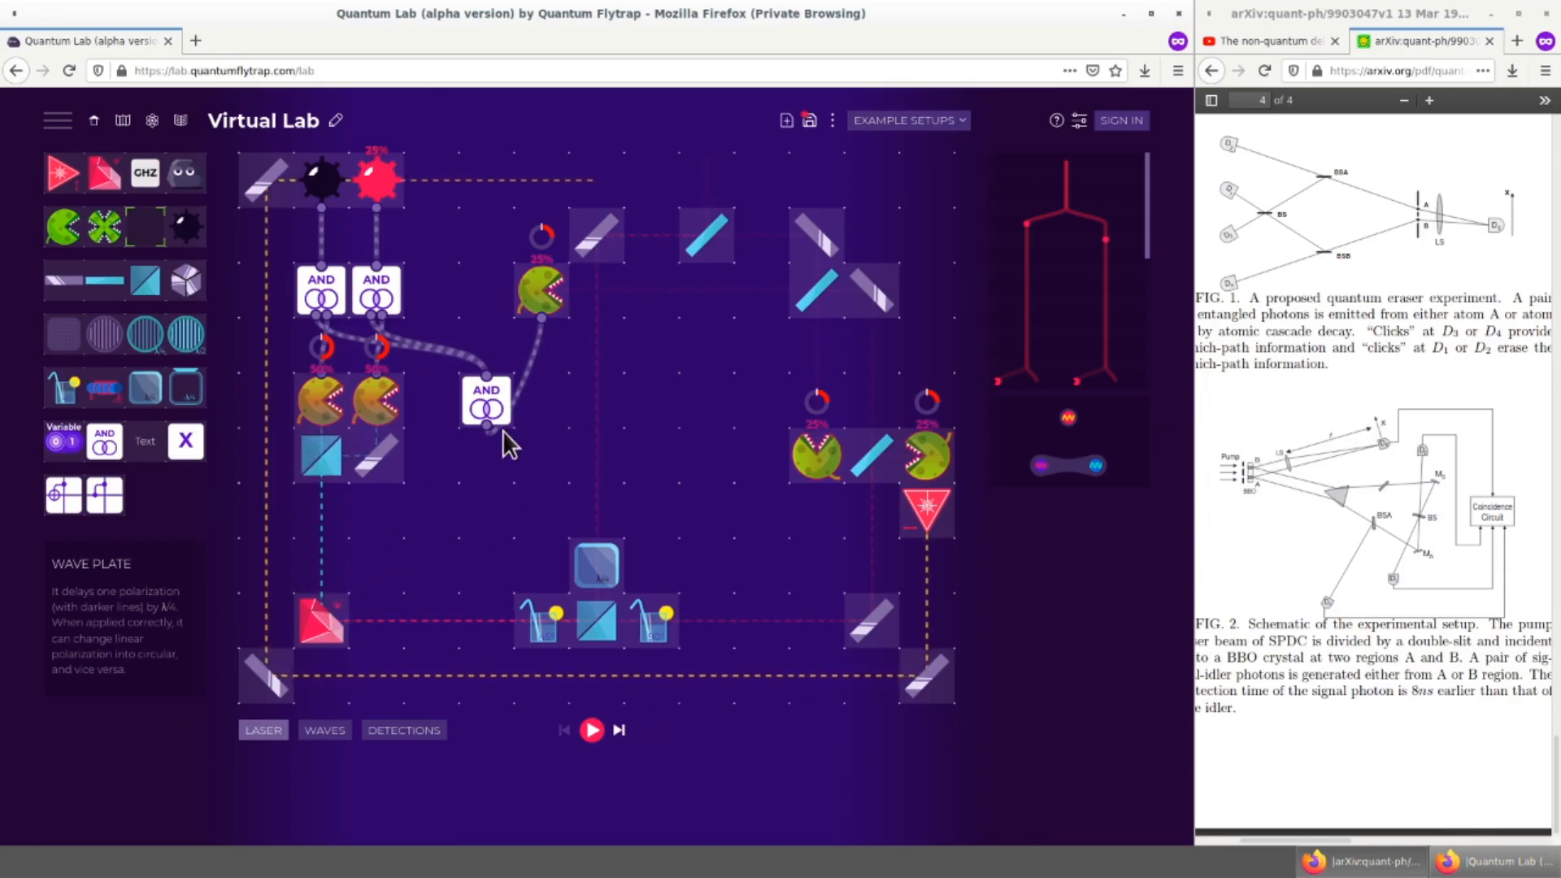
Step: Label the signal detectors with a "D0" comment on their right and move the third AND gate up one row
{"action": "mouse_move", "coordinate": [91, 335]}
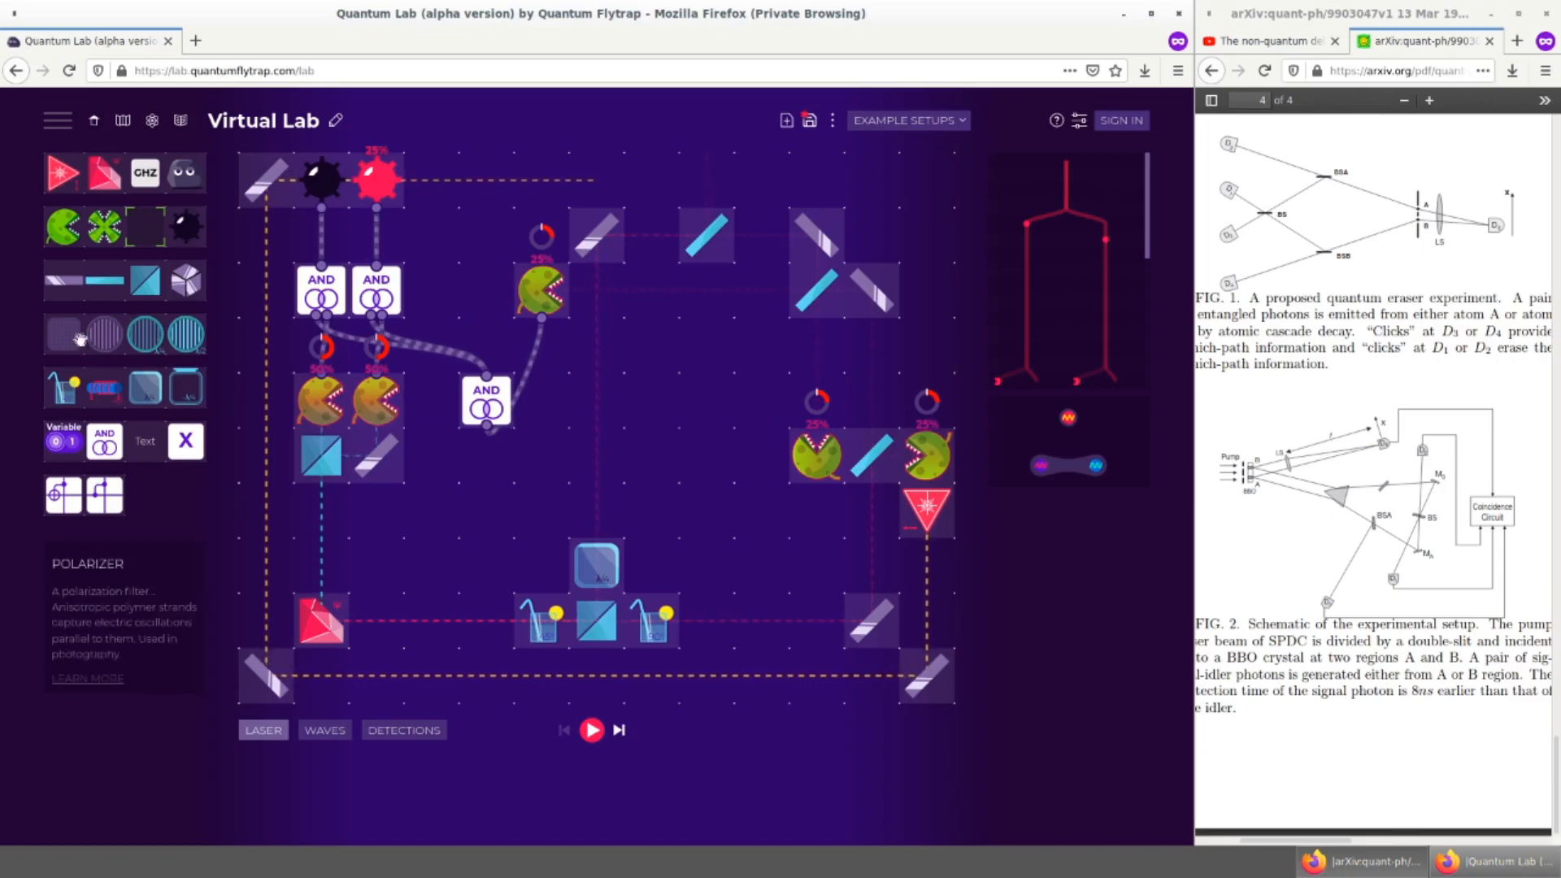
{"action": "left_click_drag", "start_coordinate": [145, 440], "coordinate": [266, 455]}
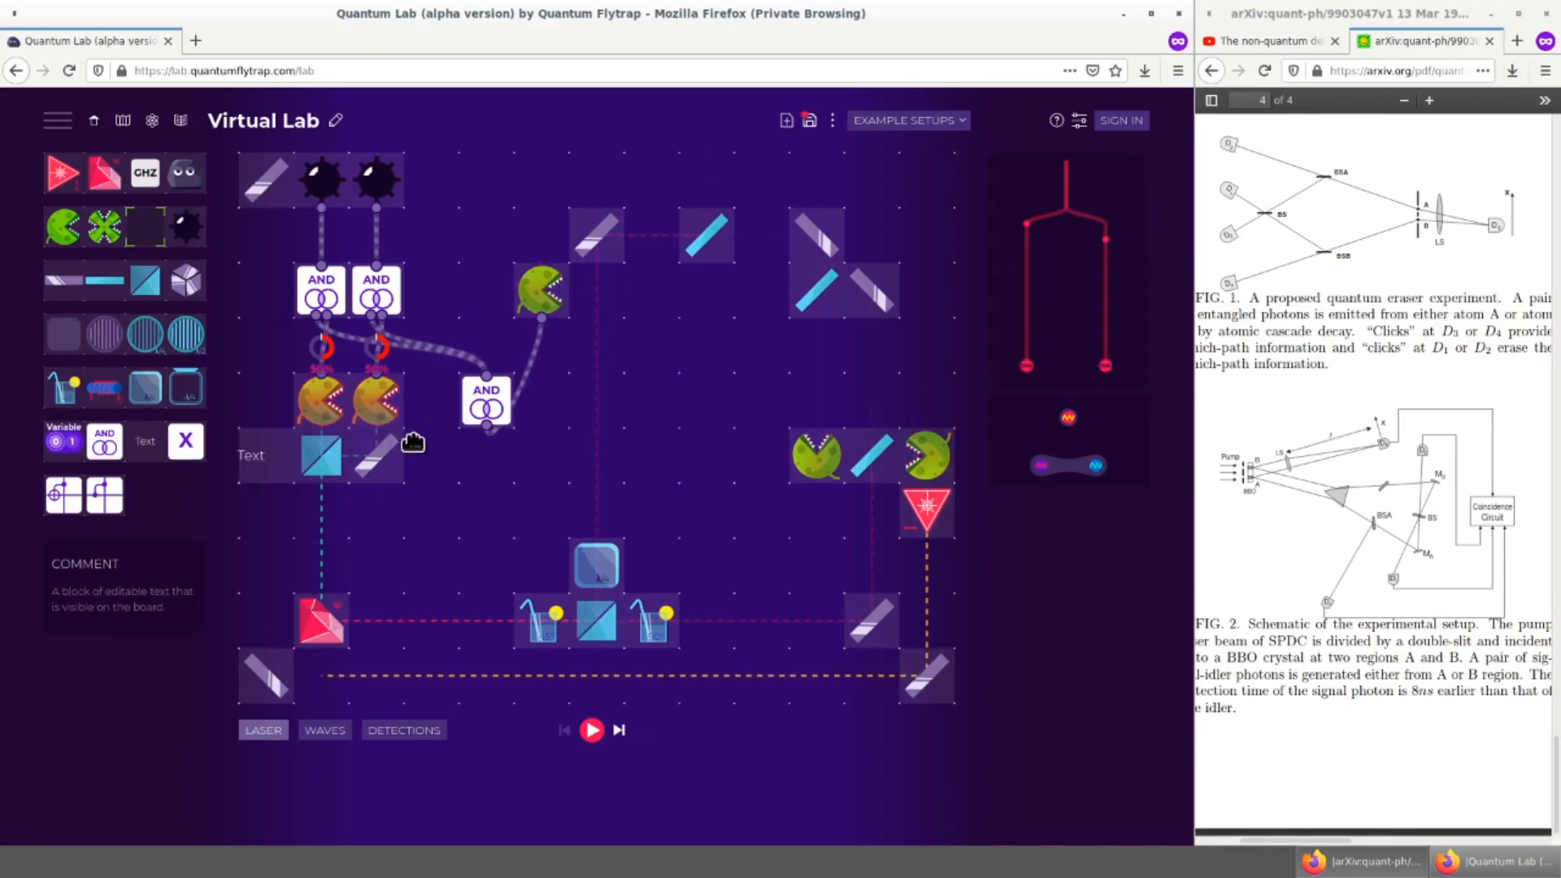
{"action": "left_click_drag", "start_coordinate": [412, 441], "coordinate": [431, 421]}
{"action": "right_click", "coordinate": [432, 407]}
{"action": "left_click", "coordinate": [637, 448]}
{"action": "key", "text": "ctrl+a"}
{"action": "type", "text": "DO"}
{"action": "left_click", "coordinate": [705, 578]}
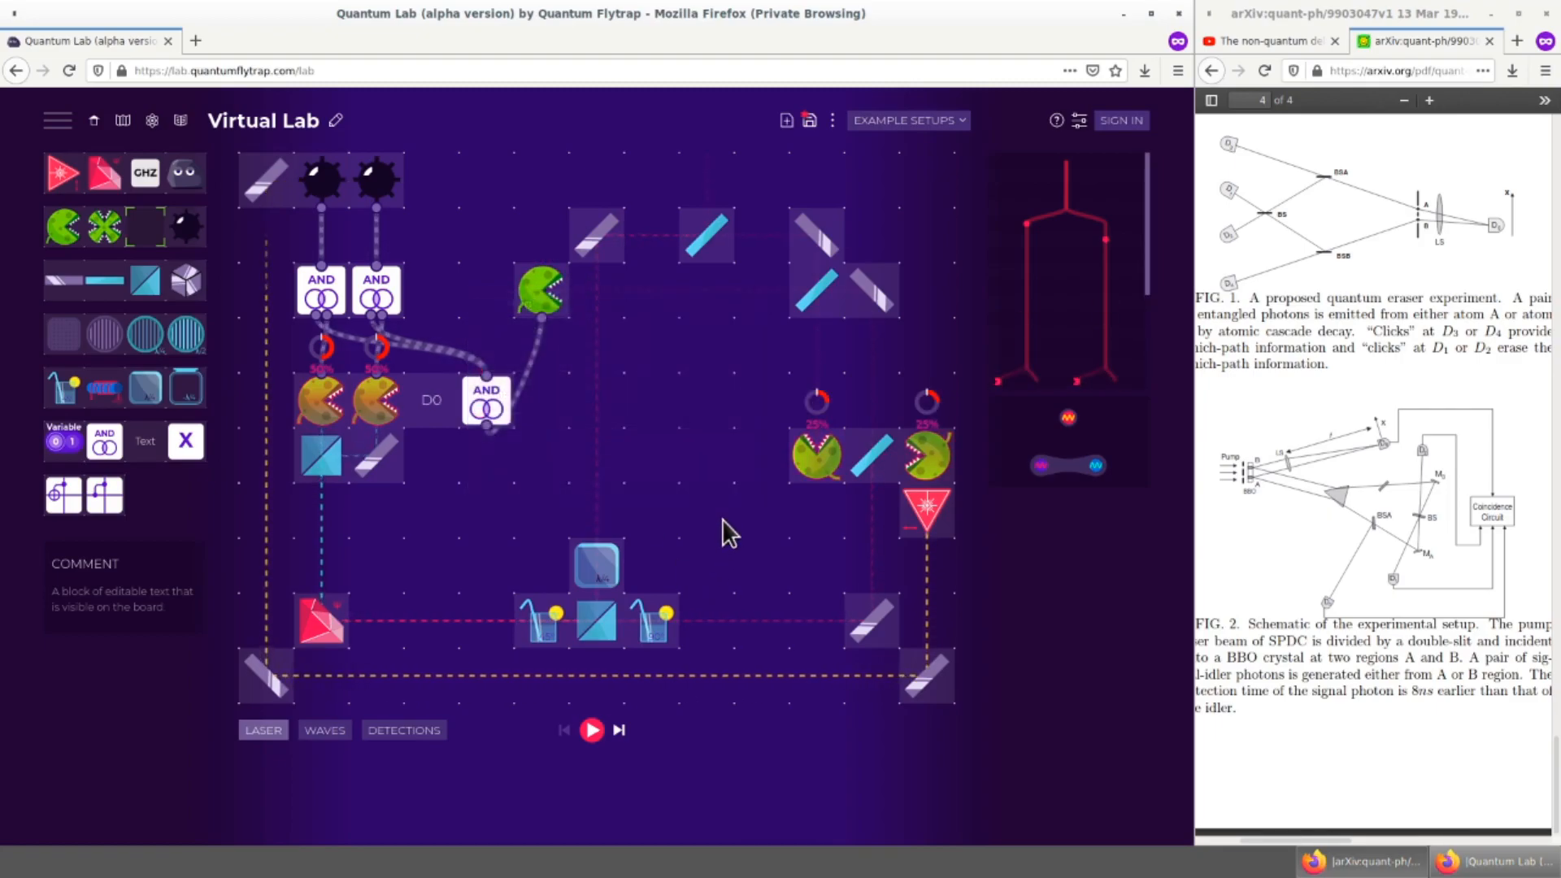
{"action": "left_click_drag", "start_coordinate": [486, 400], "coordinate": [486, 345]}
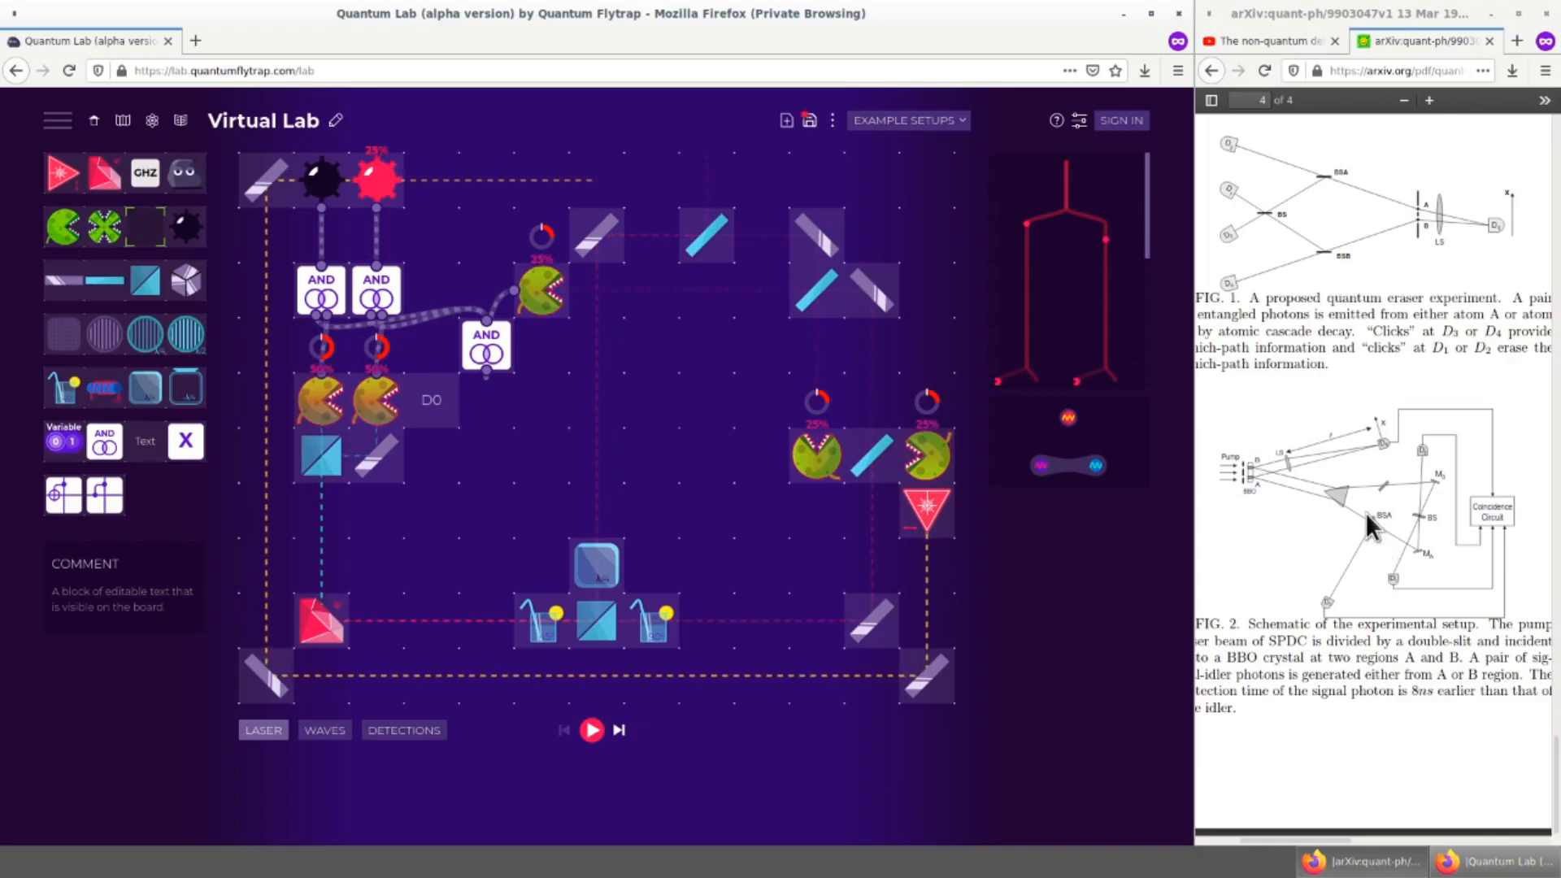
Step: Add a comment reading "D3" directly above the rightmost idler detector
{"action": "left_click_drag", "start_coordinate": [145, 441], "coordinate": [935, 398]}
{"action": "left_click", "coordinate": [935, 398]}
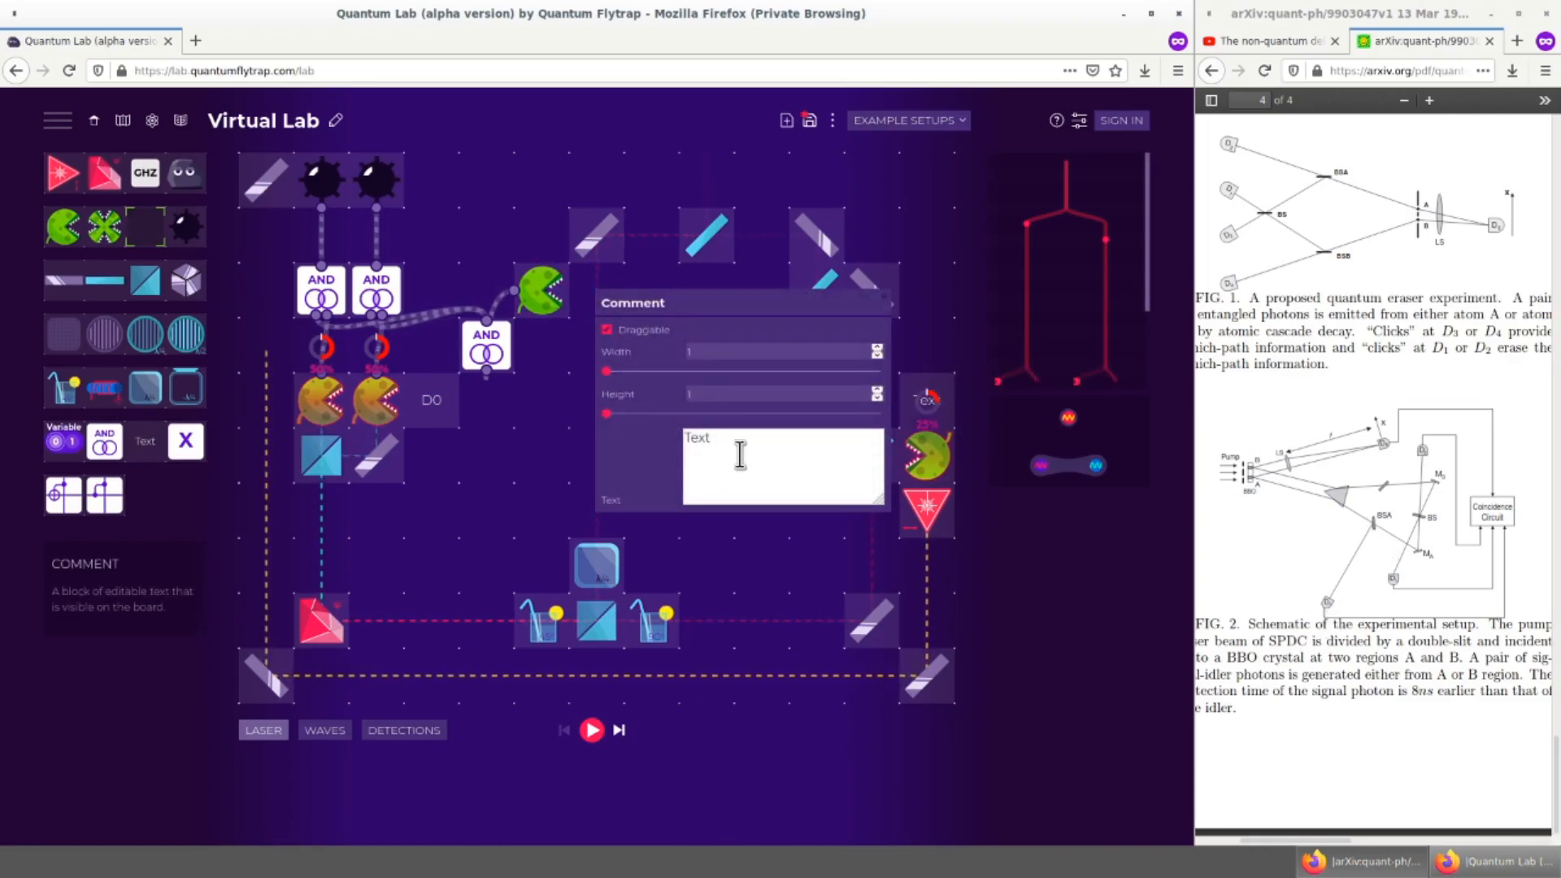
{"action": "key", "text": "BackSpace"}
{"action": "key", "text": "BackSpace"}
{"action": "key", "text": "BackSpace"}
{"action": "key", "text": "BackSpace"}
{"action": "type", "text": "D3"}
{"action": "left_click", "coordinate": [746, 569]}
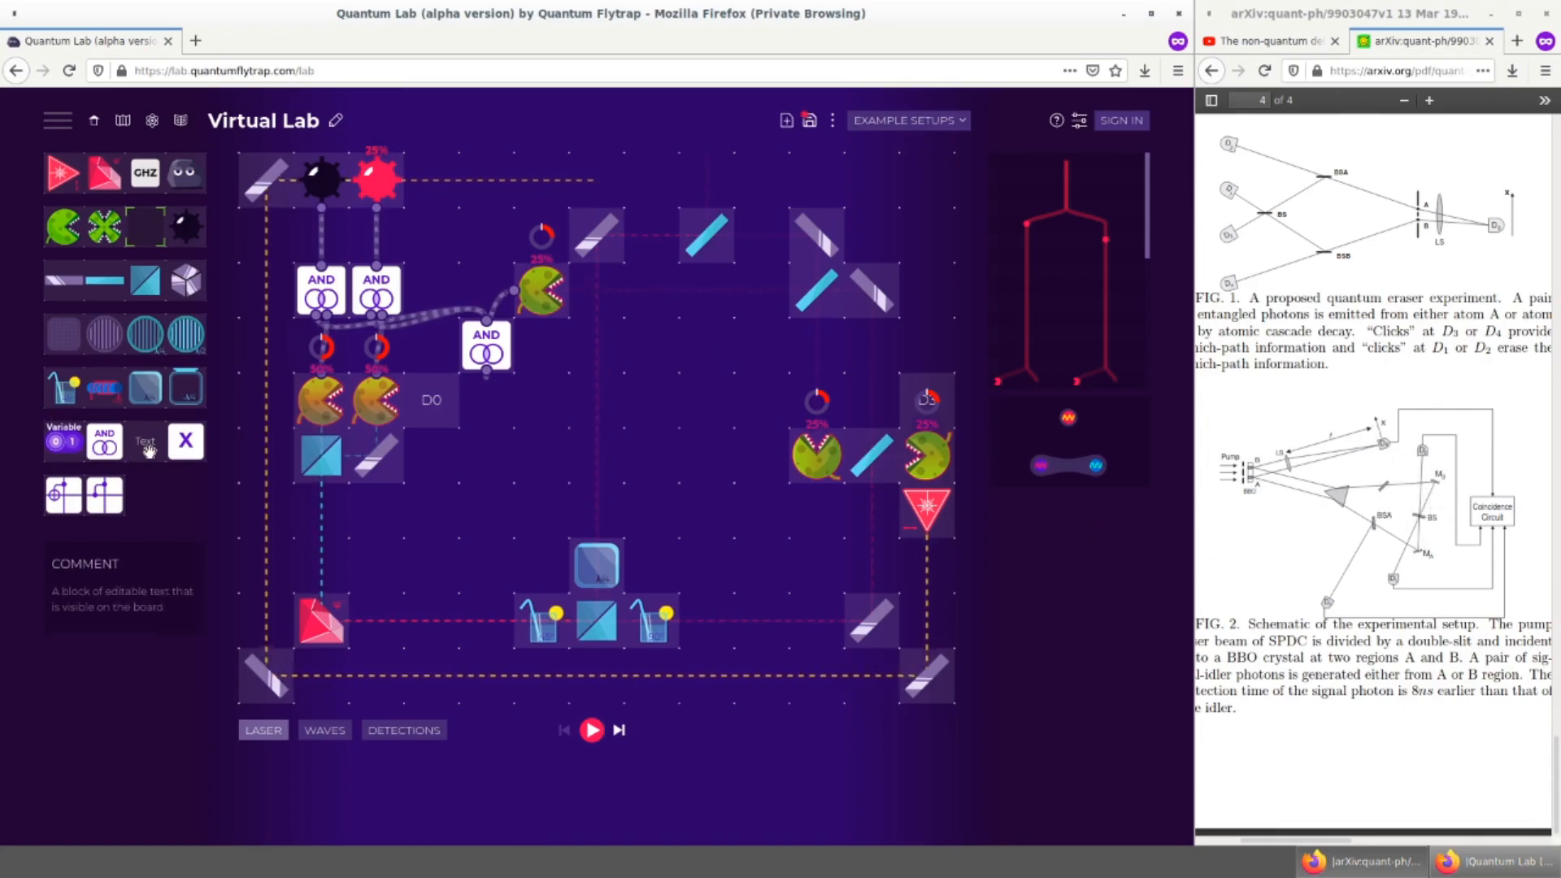
Step: Add a comment reading "D2" directly below the upper idler detector
{"action": "left_click_drag", "start_coordinate": [587, 317], "coordinate": [545, 349]}
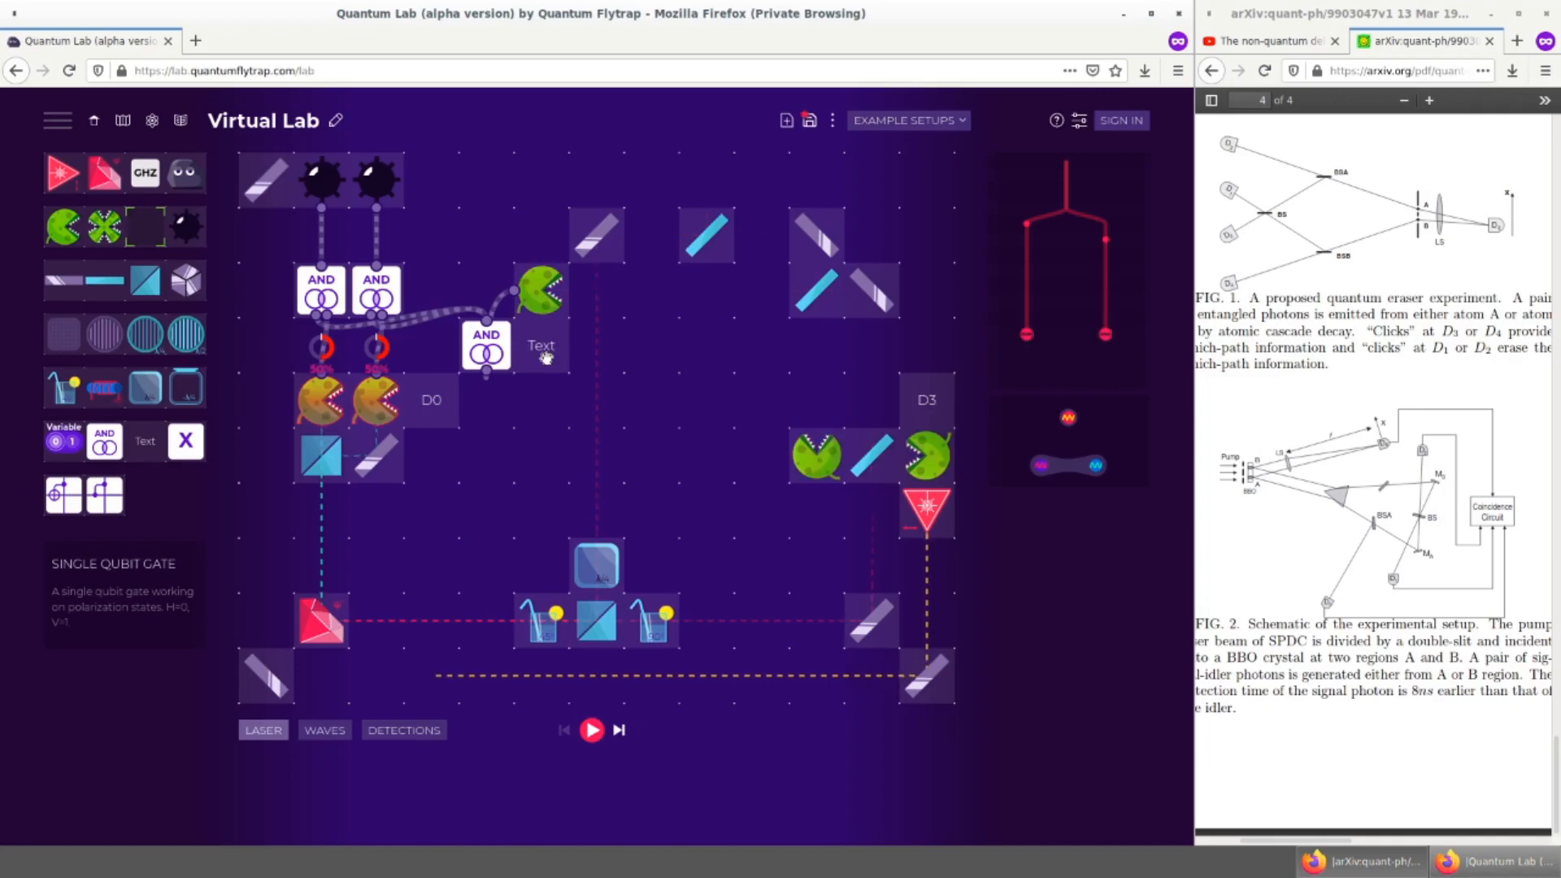
{"action": "right_click", "coordinate": [545, 349]}
{"action": "key", "text": "ctrl+a"}
{"action": "type", "text": "D2"}
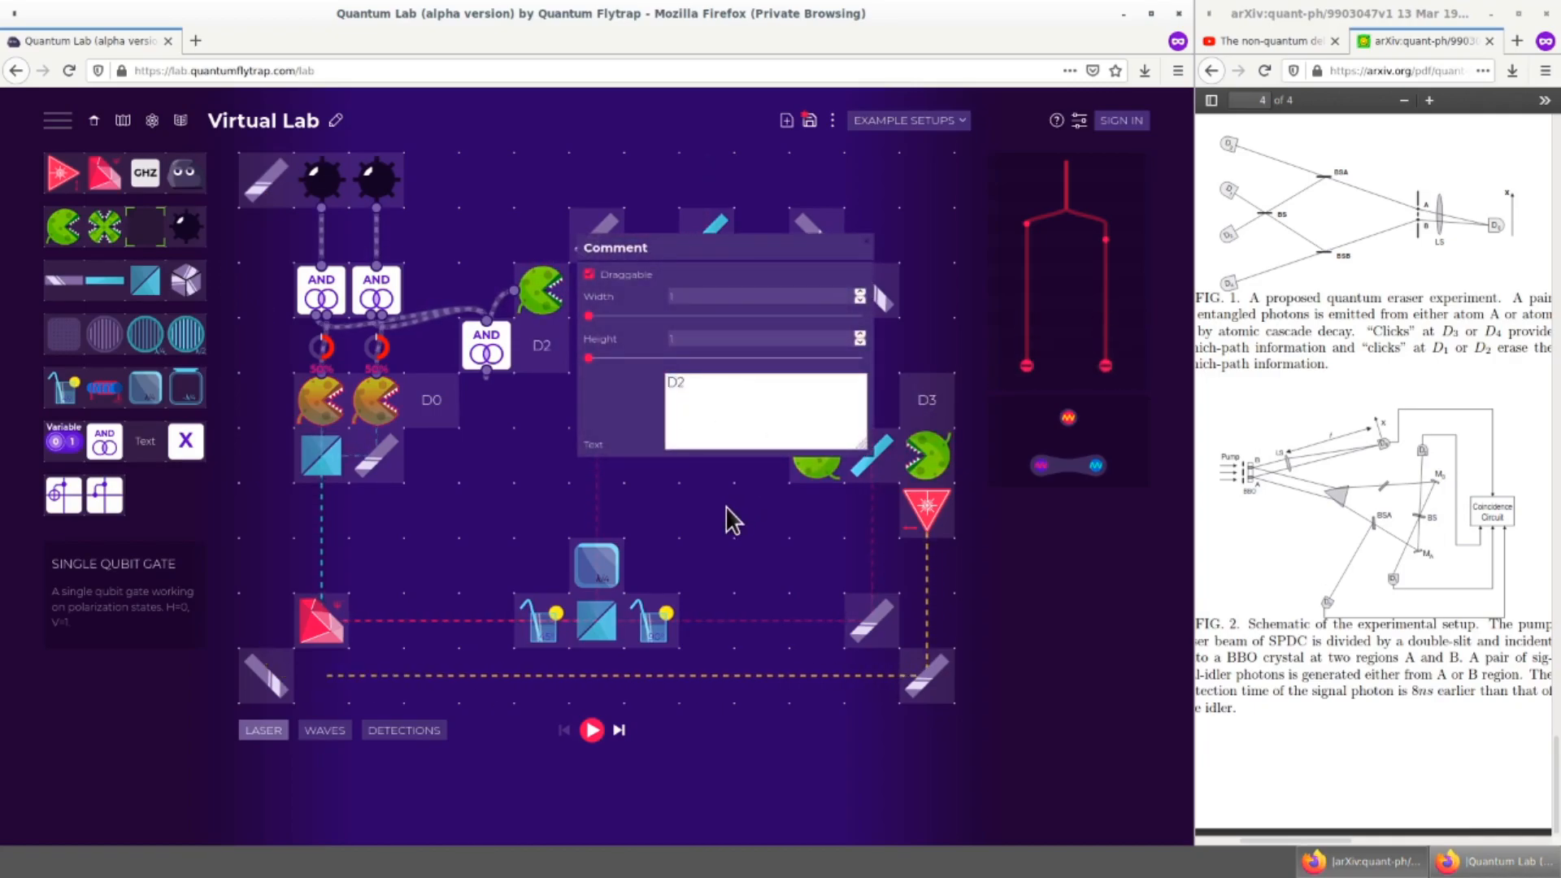
{"action": "left_click", "coordinate": [729, 518]}
Step: Add a comment reading "D1" to the left of the idler detector beside the right beam splitter
{"action": "left_click_drag", "start_coordinate": [146, 444], "coordinate": [762, 455]}
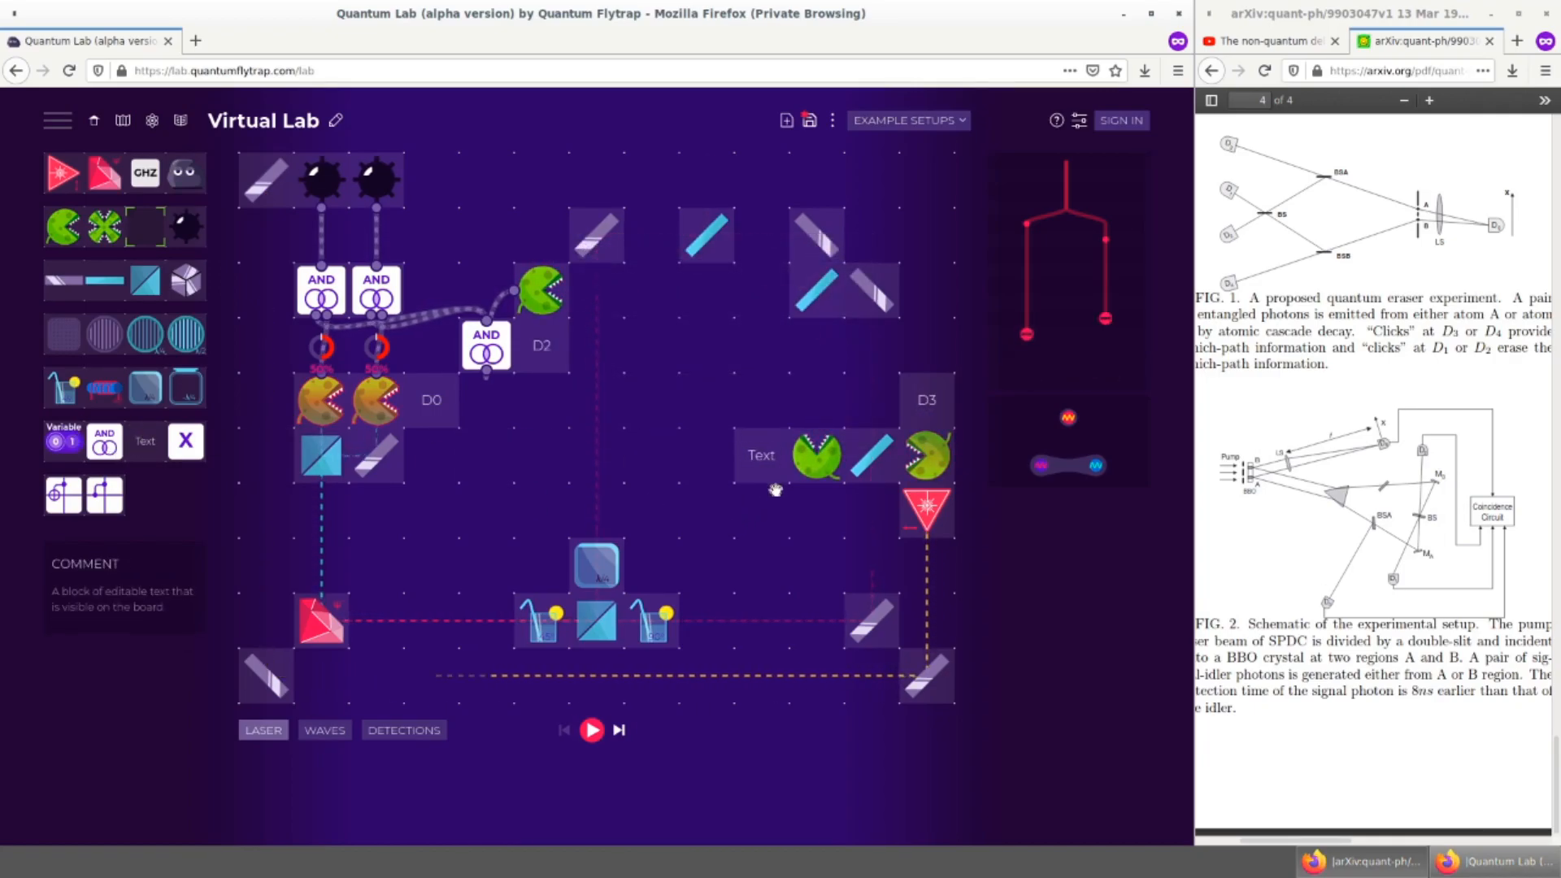
{"action": "right_click", "coordinate": [762, 455]}
{"action": "type", "text": "D1"}
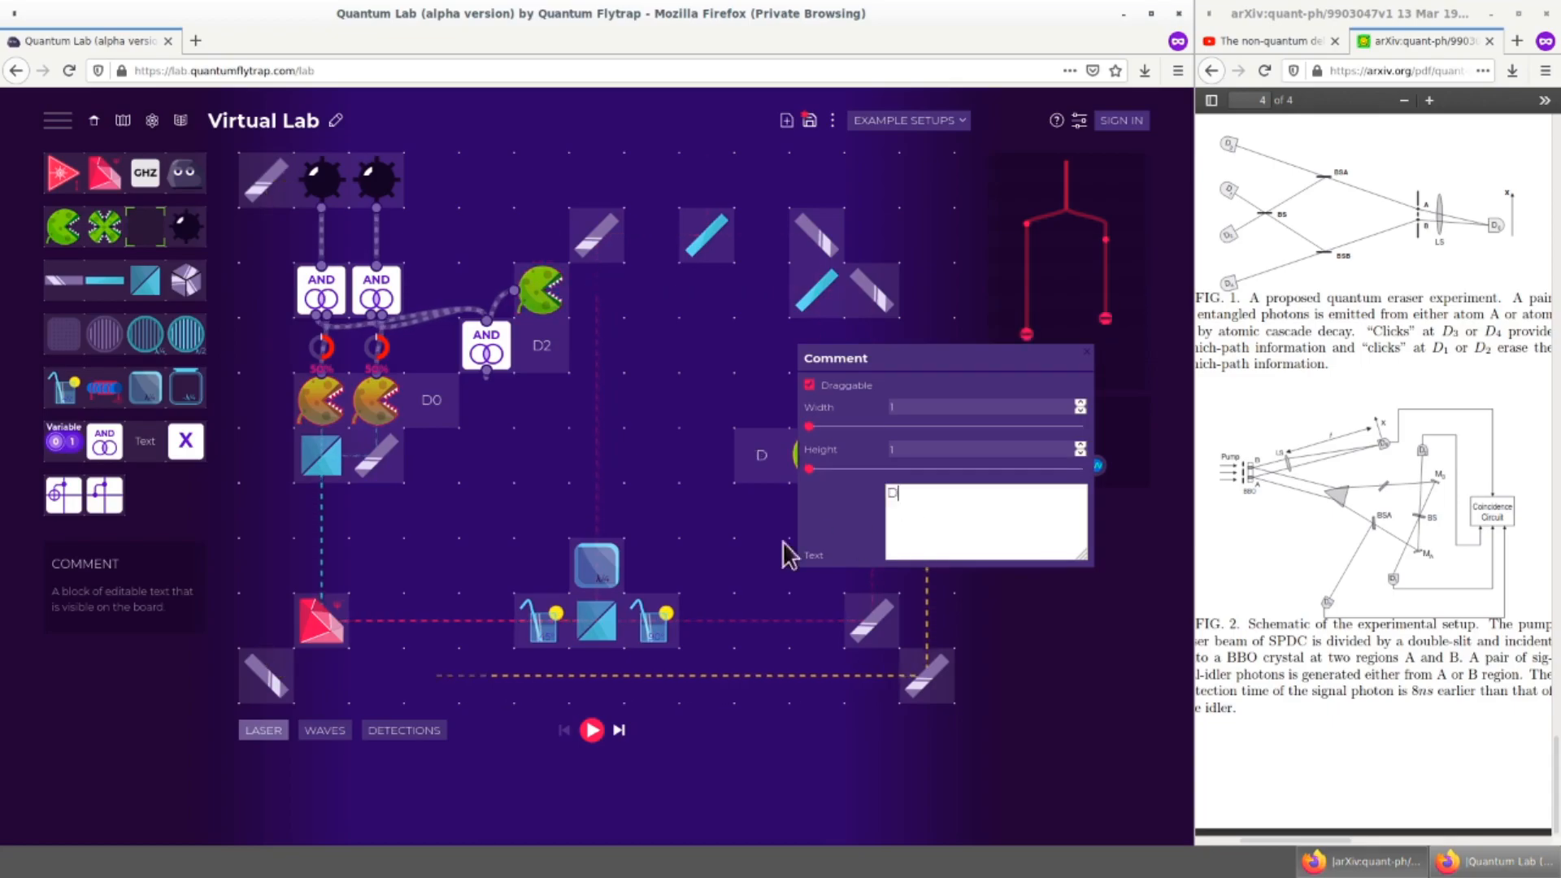
{"action": "left_click", "coordinate": [720, 528]}
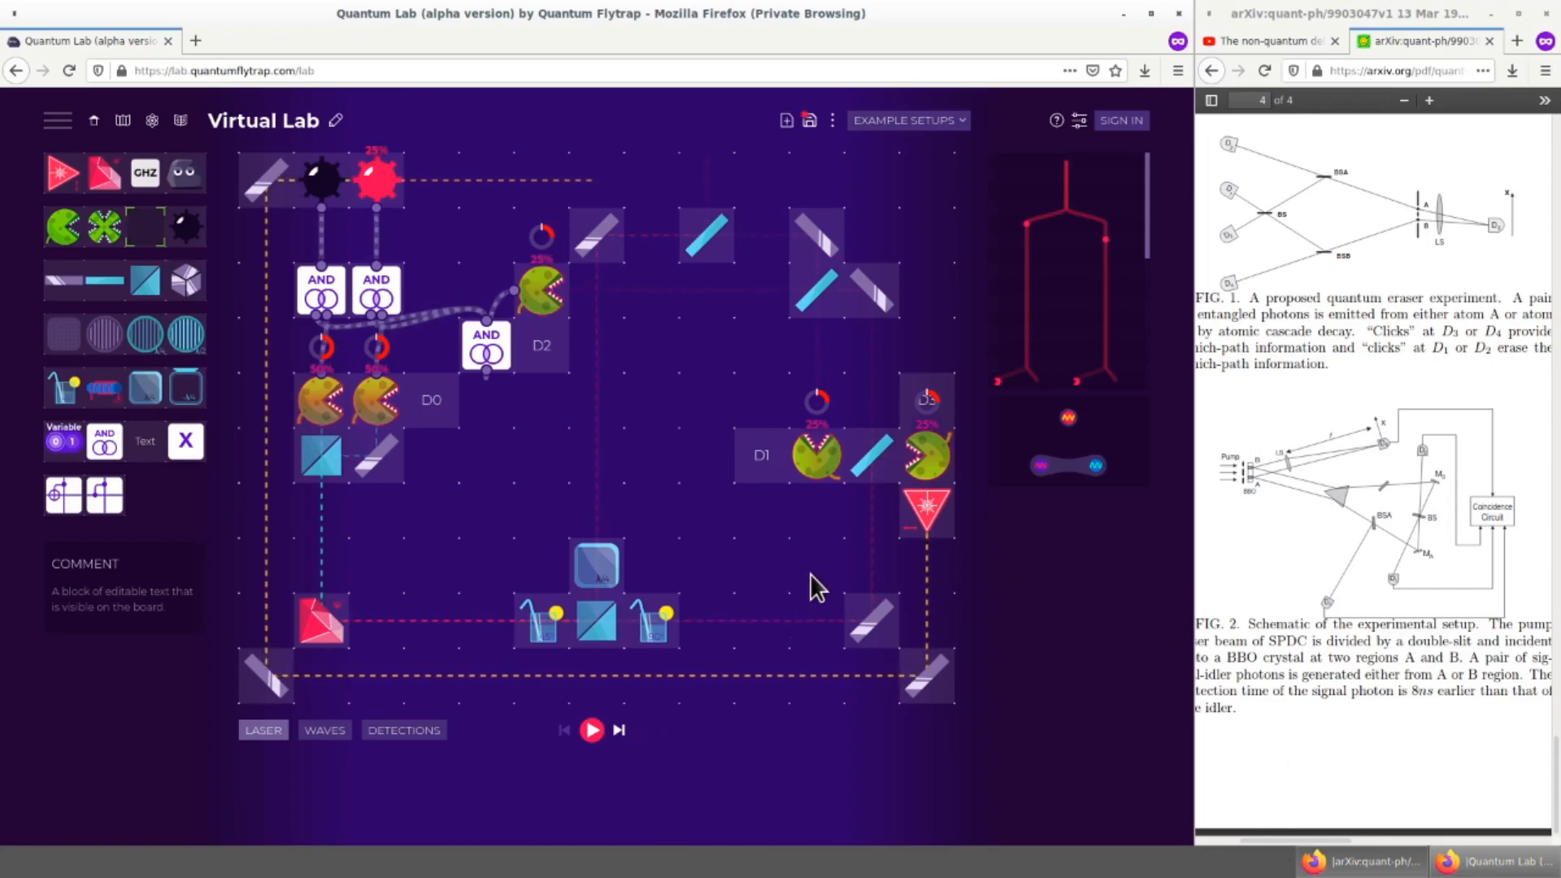
Step: Examine the joint detection plots in FIG. 3, 4 and 5 of the paper, comparing the R01 and R02 coincidence rates
{"action": "scroll", "coordinate": [1446, 741], "scroll_direction": "down", "scroll_amount": 10}
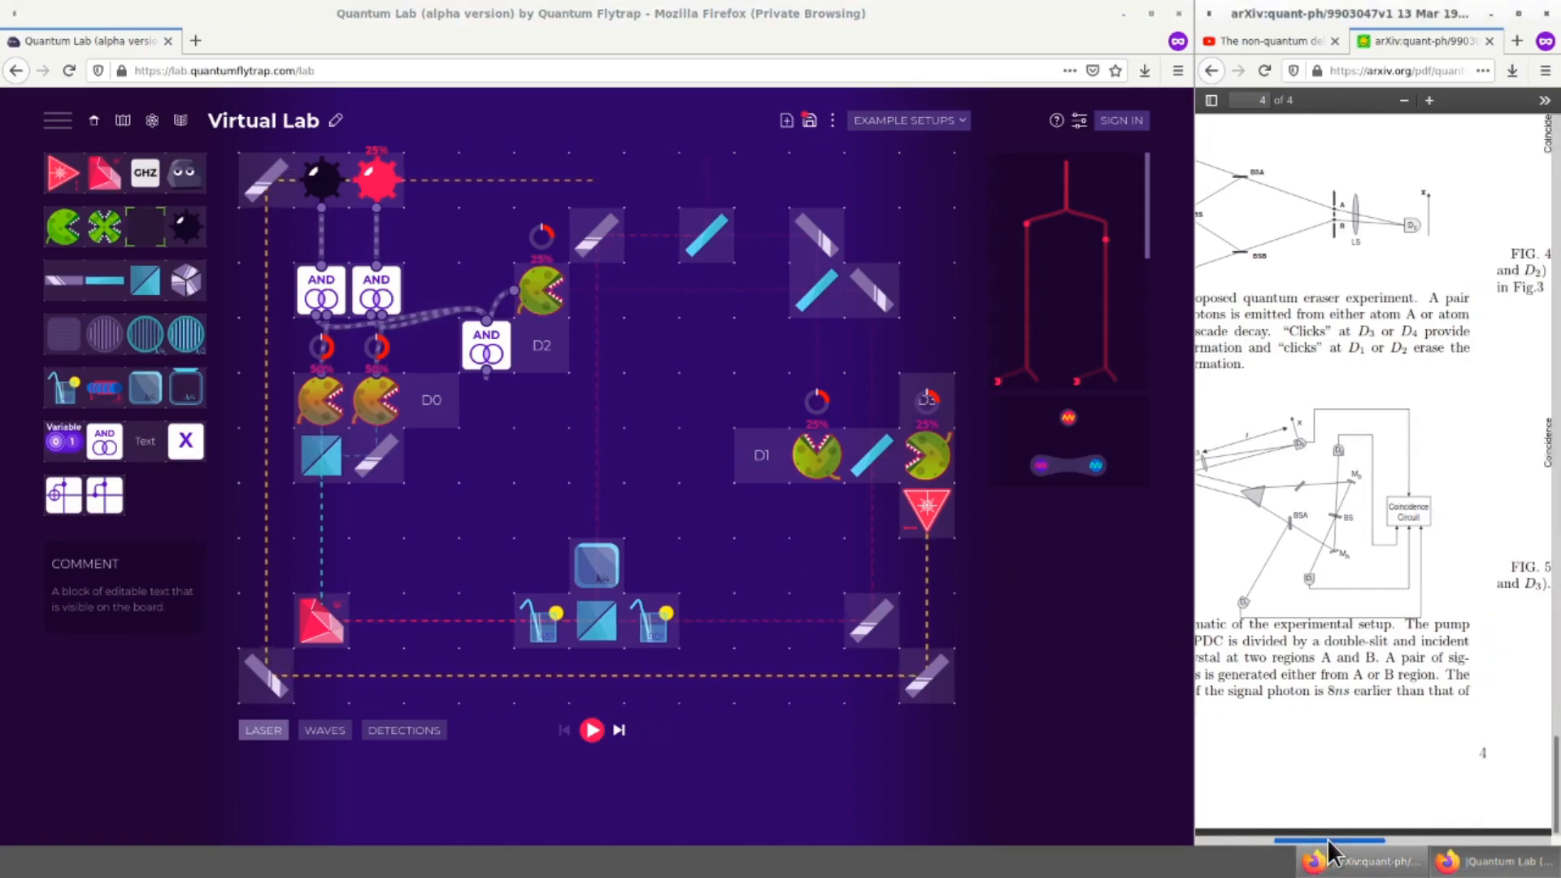
{"action": "scroll", "coordinate": [1399, 645], "scroll_direction": "up", "scroll_amount": 8}
{"action": "scroll", "coordinate": [1398, 646], "scroll_direction": "down", "scroll_amount": 5}
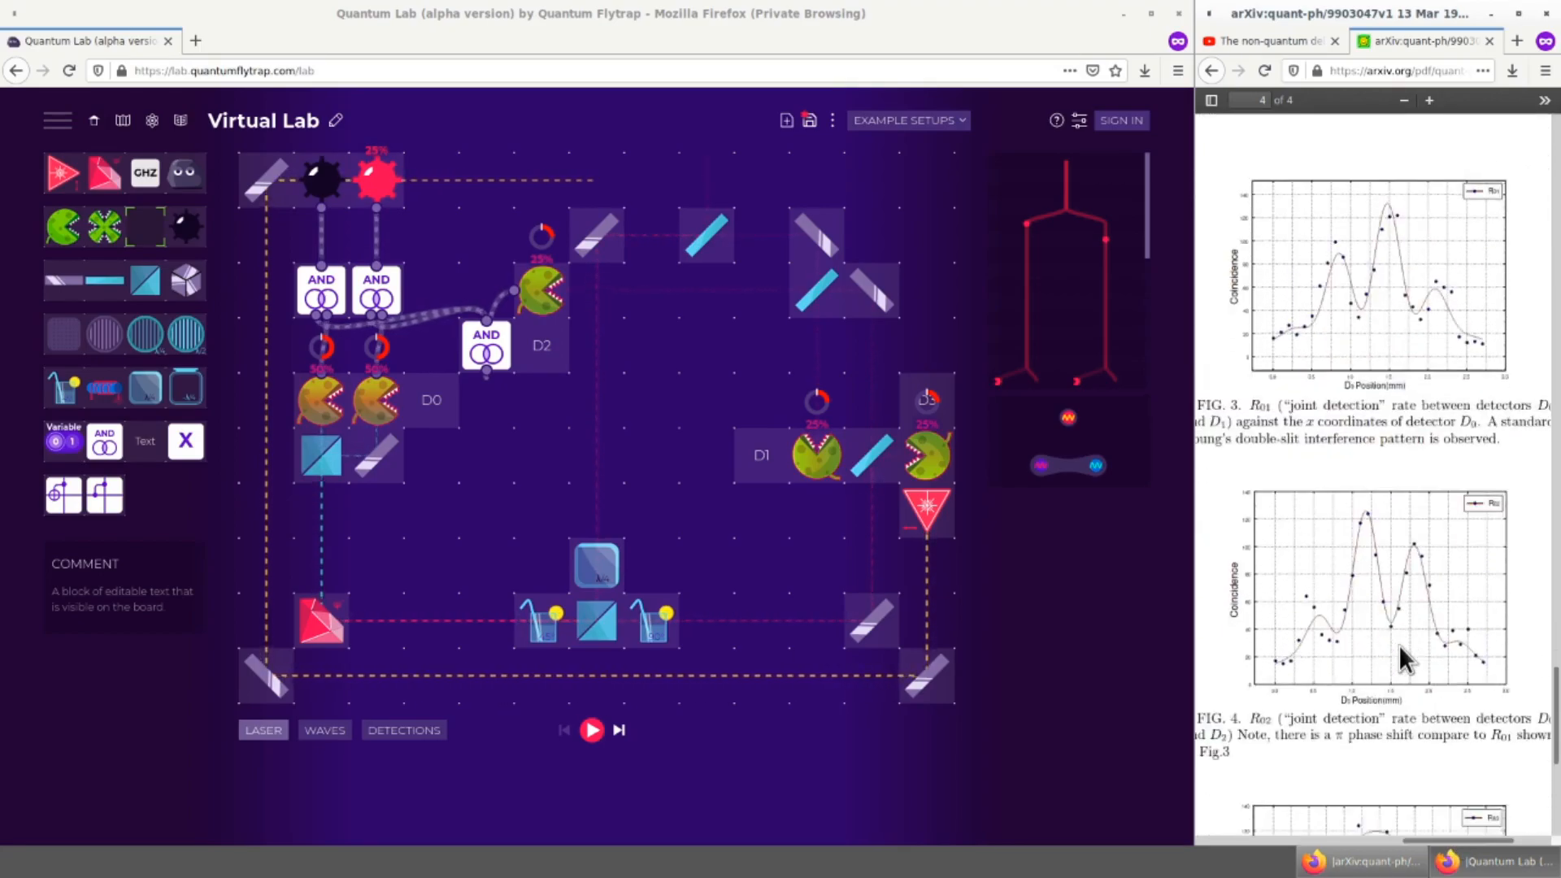
{"action": "scroll", "coordinate": [1344, 491], "scroll_direction": "up", "scroll_amount": 3}
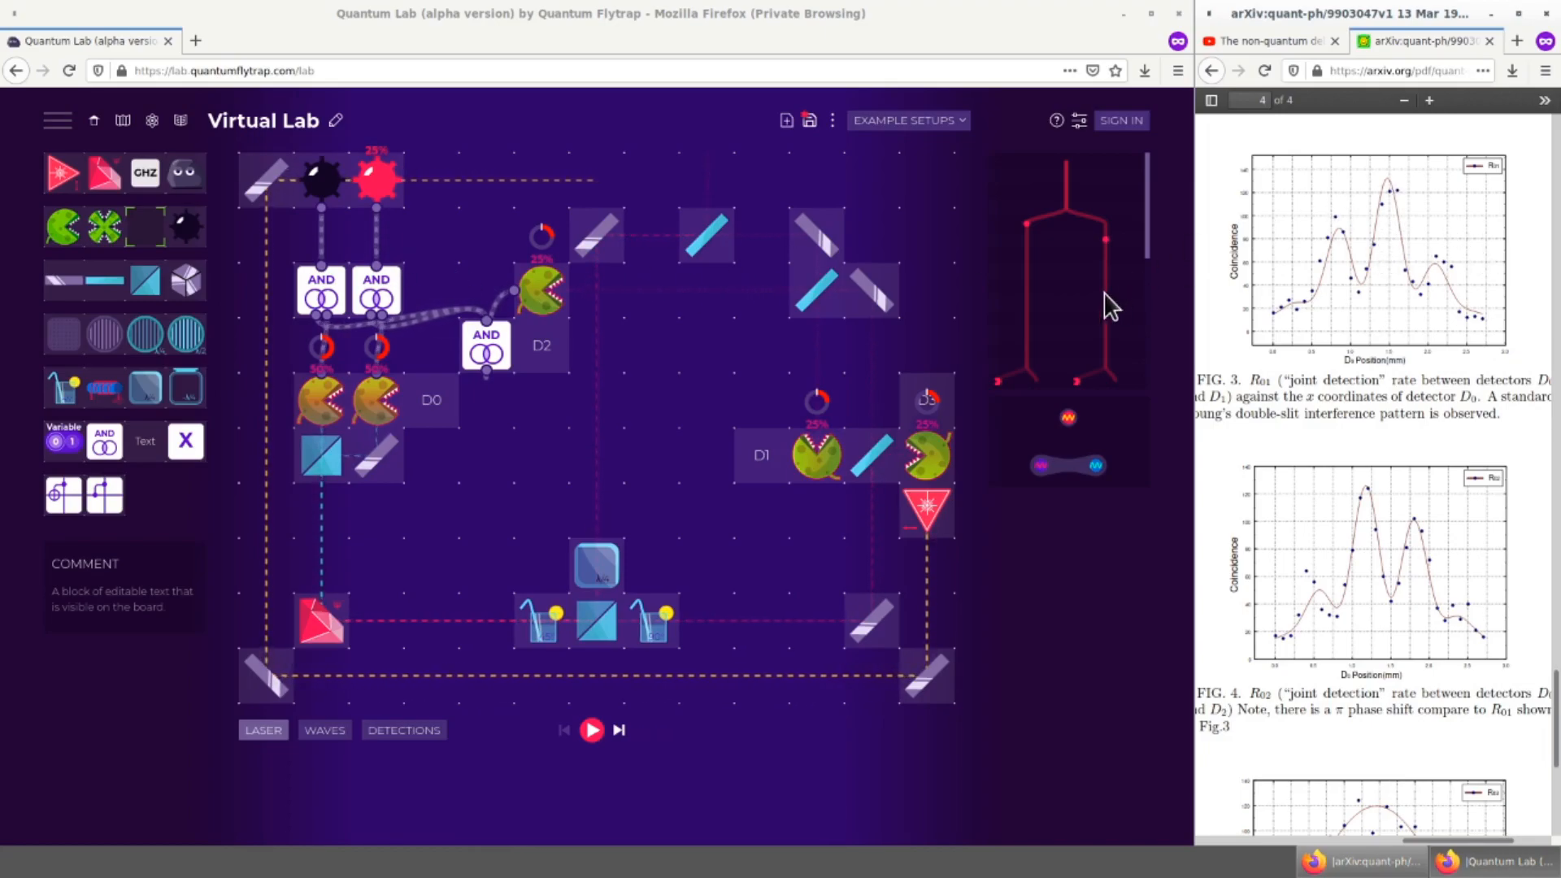
{"action": "scroll", "coordinate": [1335, 538], "scroll_direction": "down", "scroll_amount": 2}
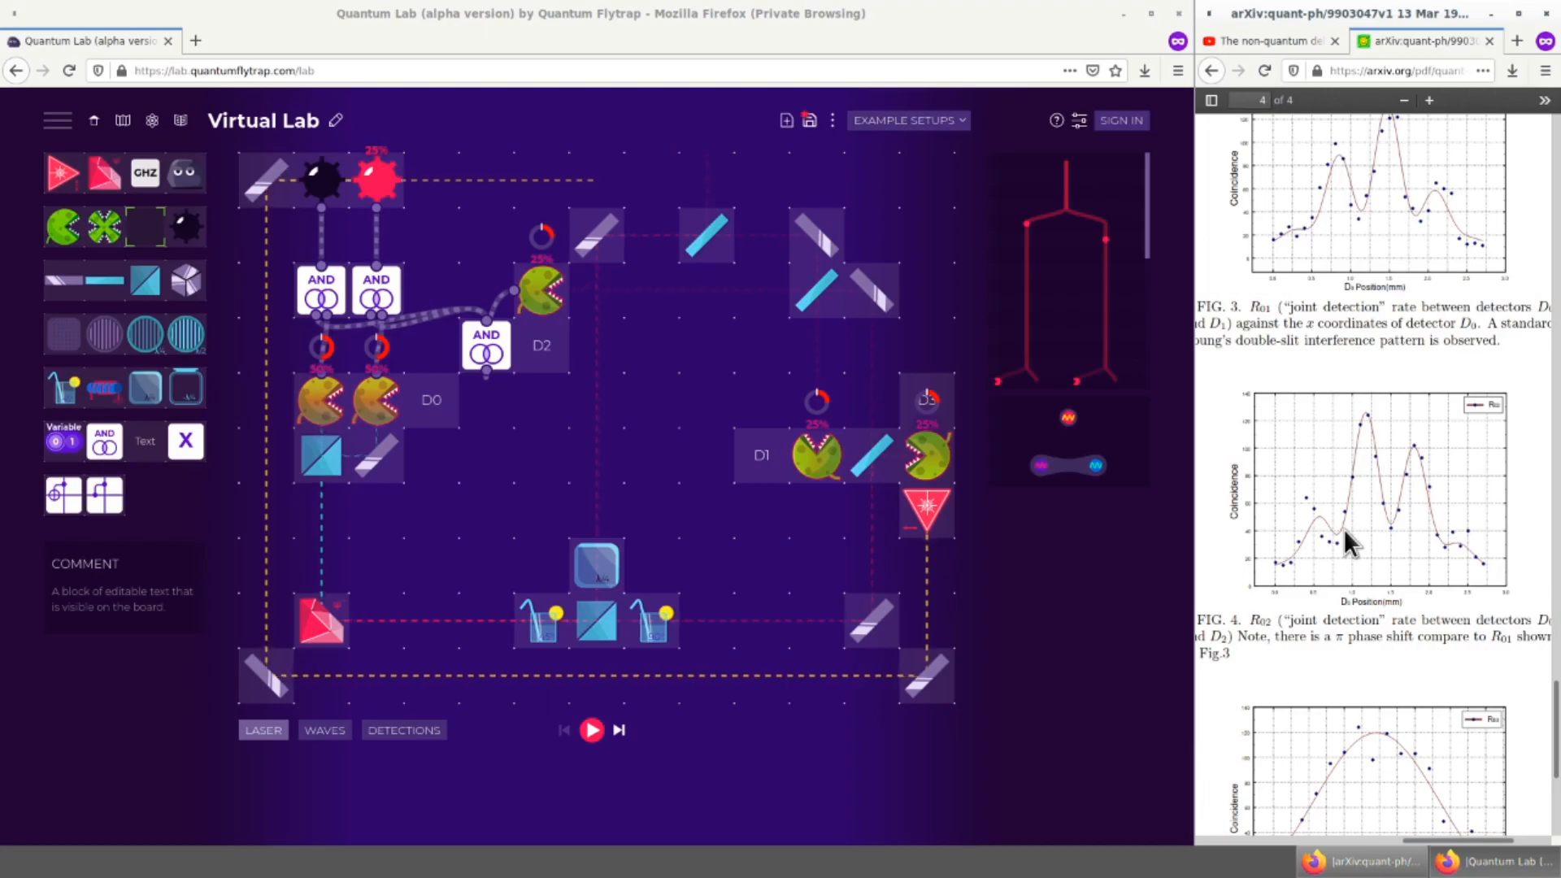
{"action": "scroll", "coordinate": [1343, 528], "scroll_direction": "down", "scroll_amount": 2}
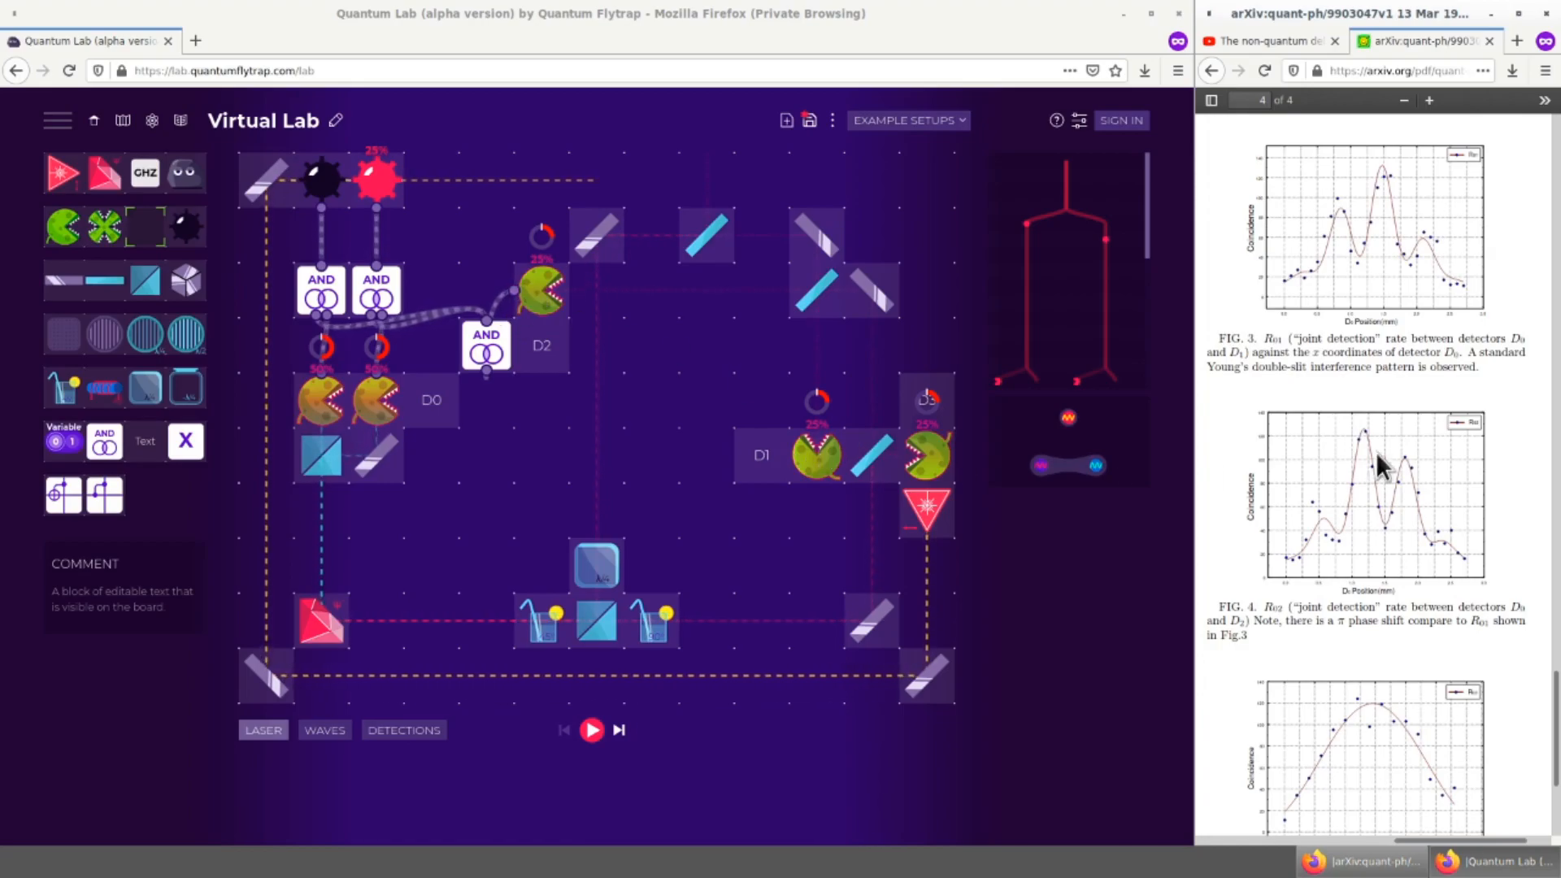
{"action": "scroll", "coordinate": [1351, 524], "scroll_direction": "up", "scroll_amount": 2}
{"action": "scroll", "coordinate": [1351, 523], "scroll_direction": "up", "scroll_amount": 1}
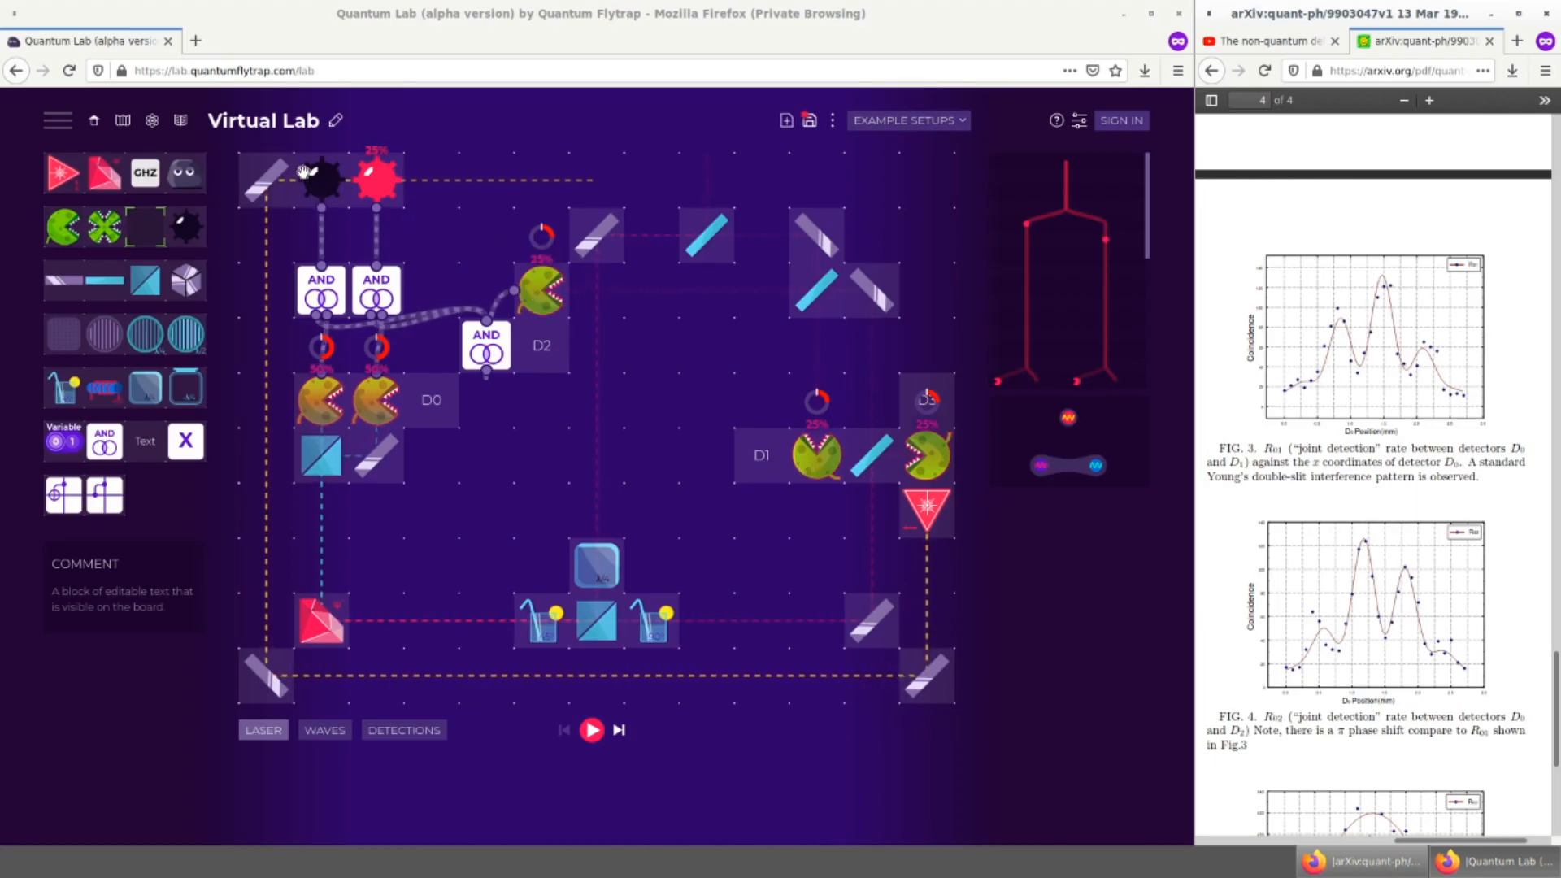
Step: Rewire the third AND gate's idler input from the D2 detector to D1 and on to D3, consulting the paper's FIG. 5
{"action": "left_click_drag", "start_coordinate": [512, 293], "coordinate": [788, 455]}
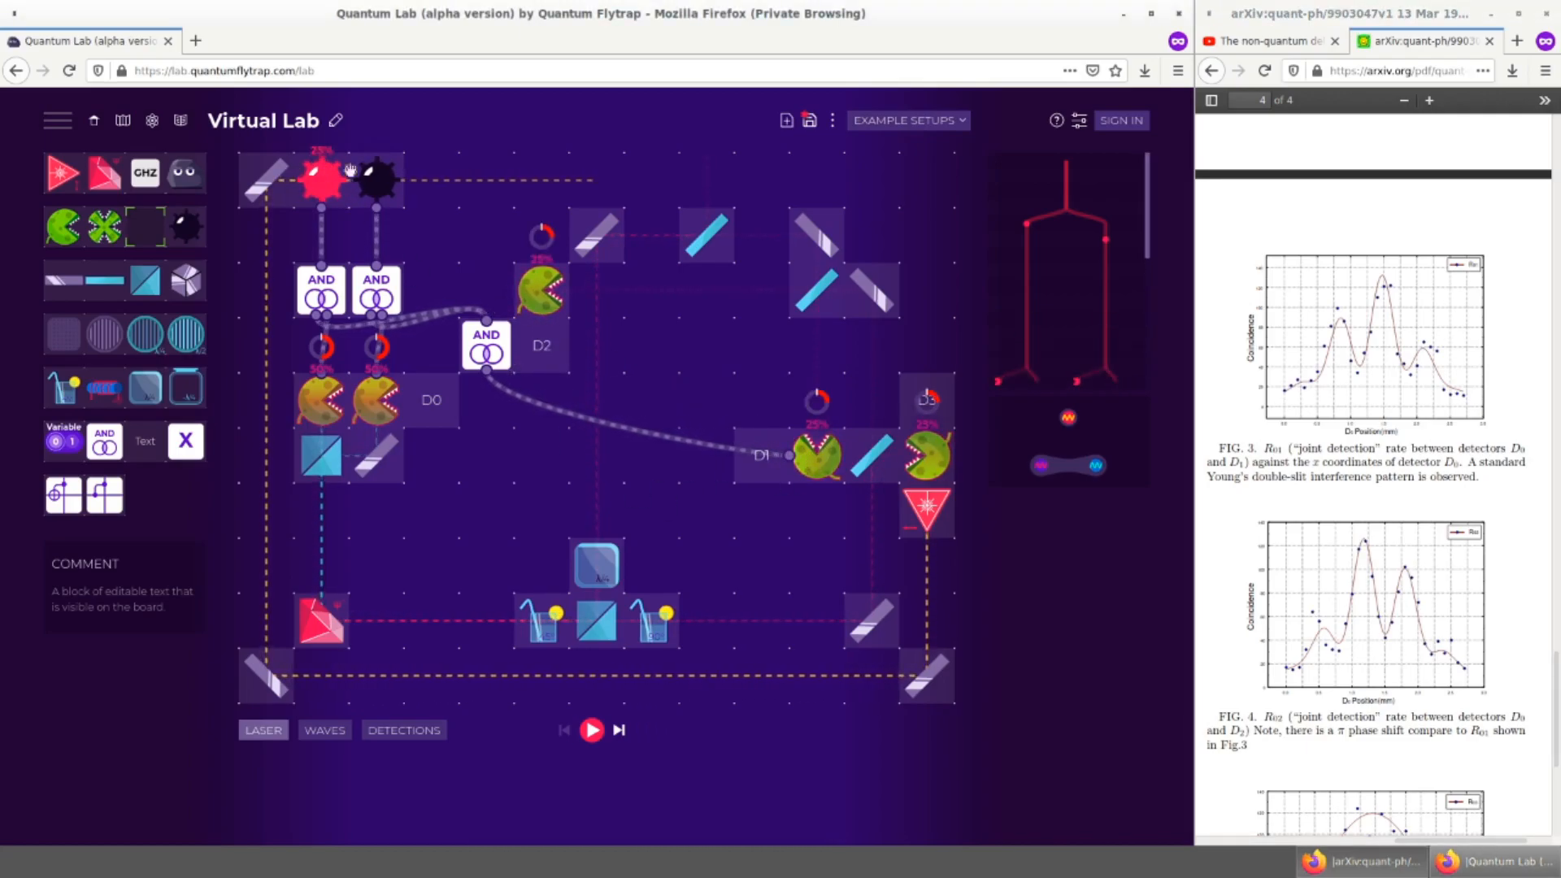
{"action": "scroll", "coordinate": [1369, 562], "scroll_direction": "down", "scroll_amount": 3}
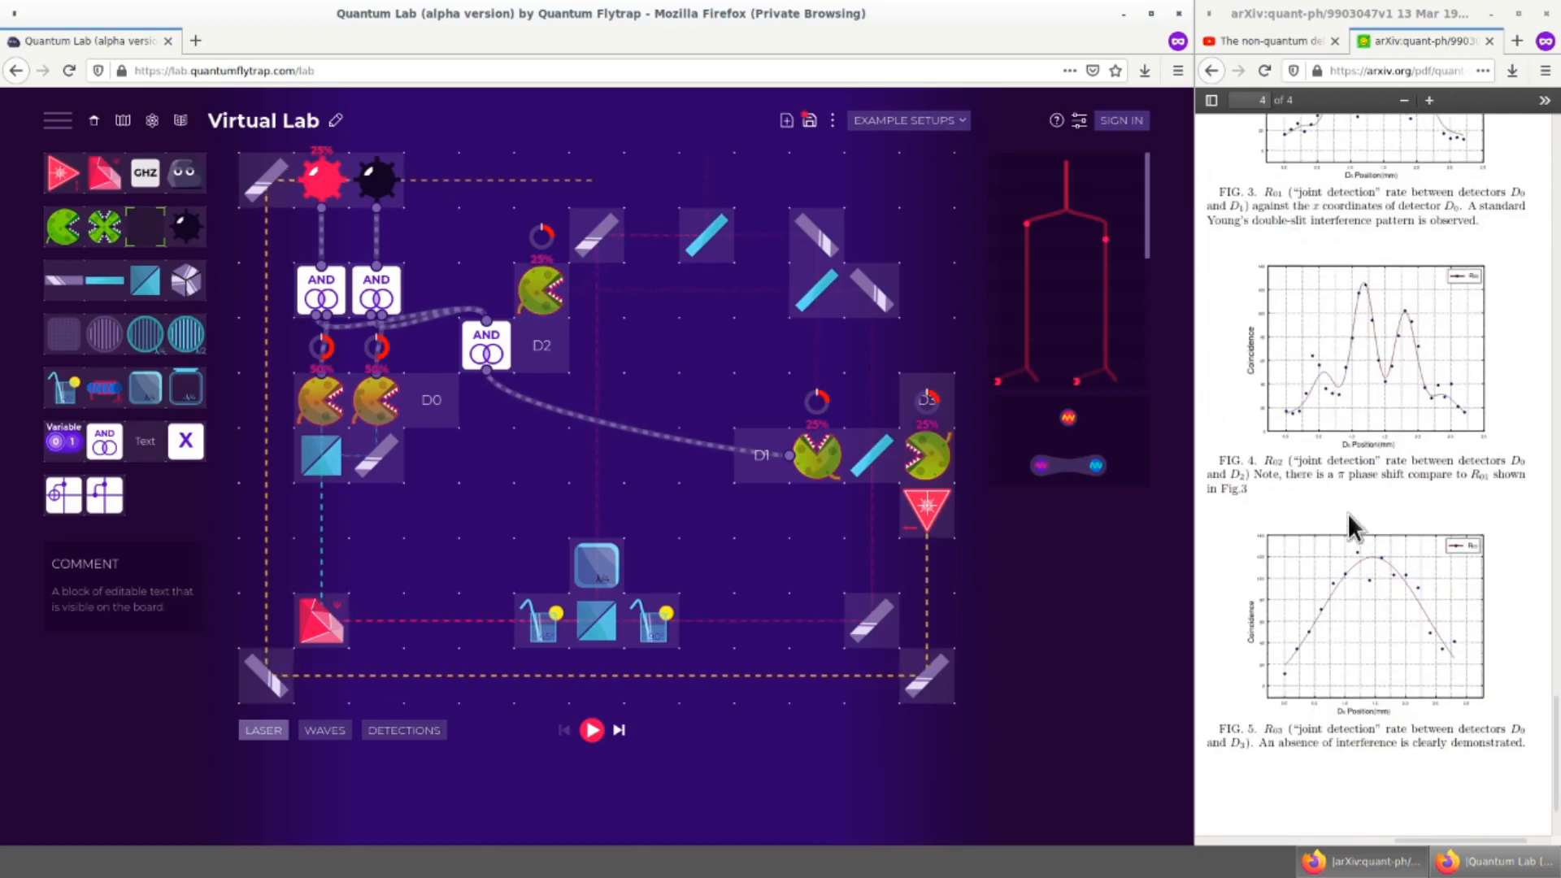
{"action": "scroll", "coordinate": [1337, 490], "scroll_direction": "down", "scroll_amount": 1}
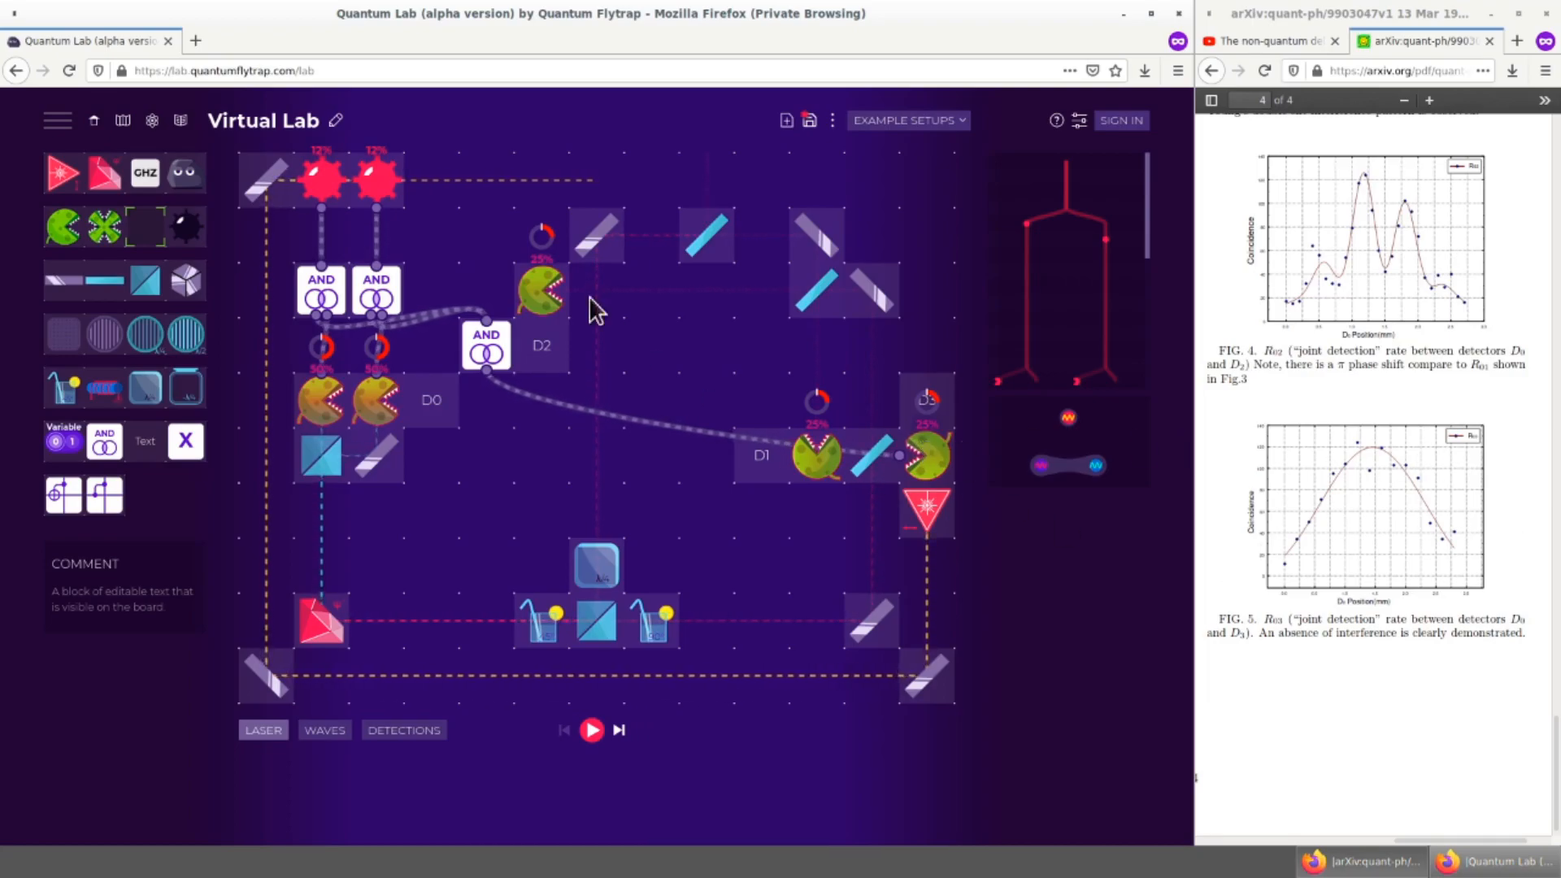
{"action": "scroll", "coordinate": [1413, 257], "scroll_direction": "up", "scroll_amount": 2}
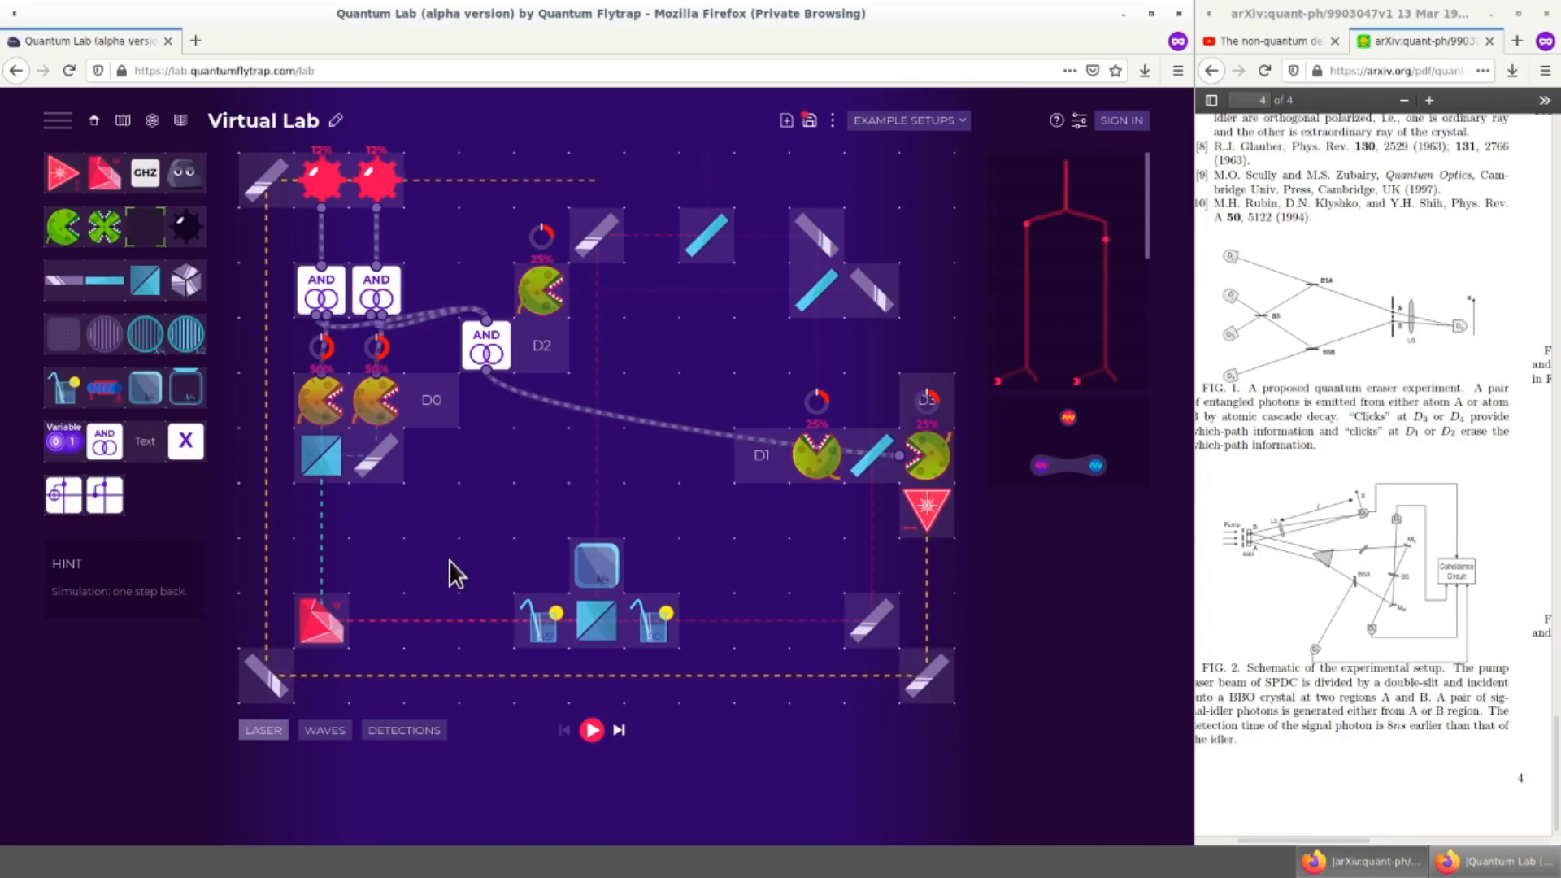
Step: Add a four-mirror delay loop on the idler path between the nonlinear crystal and the first sugar solution
{"action": "left_click", "coordinate": [626, 734]}
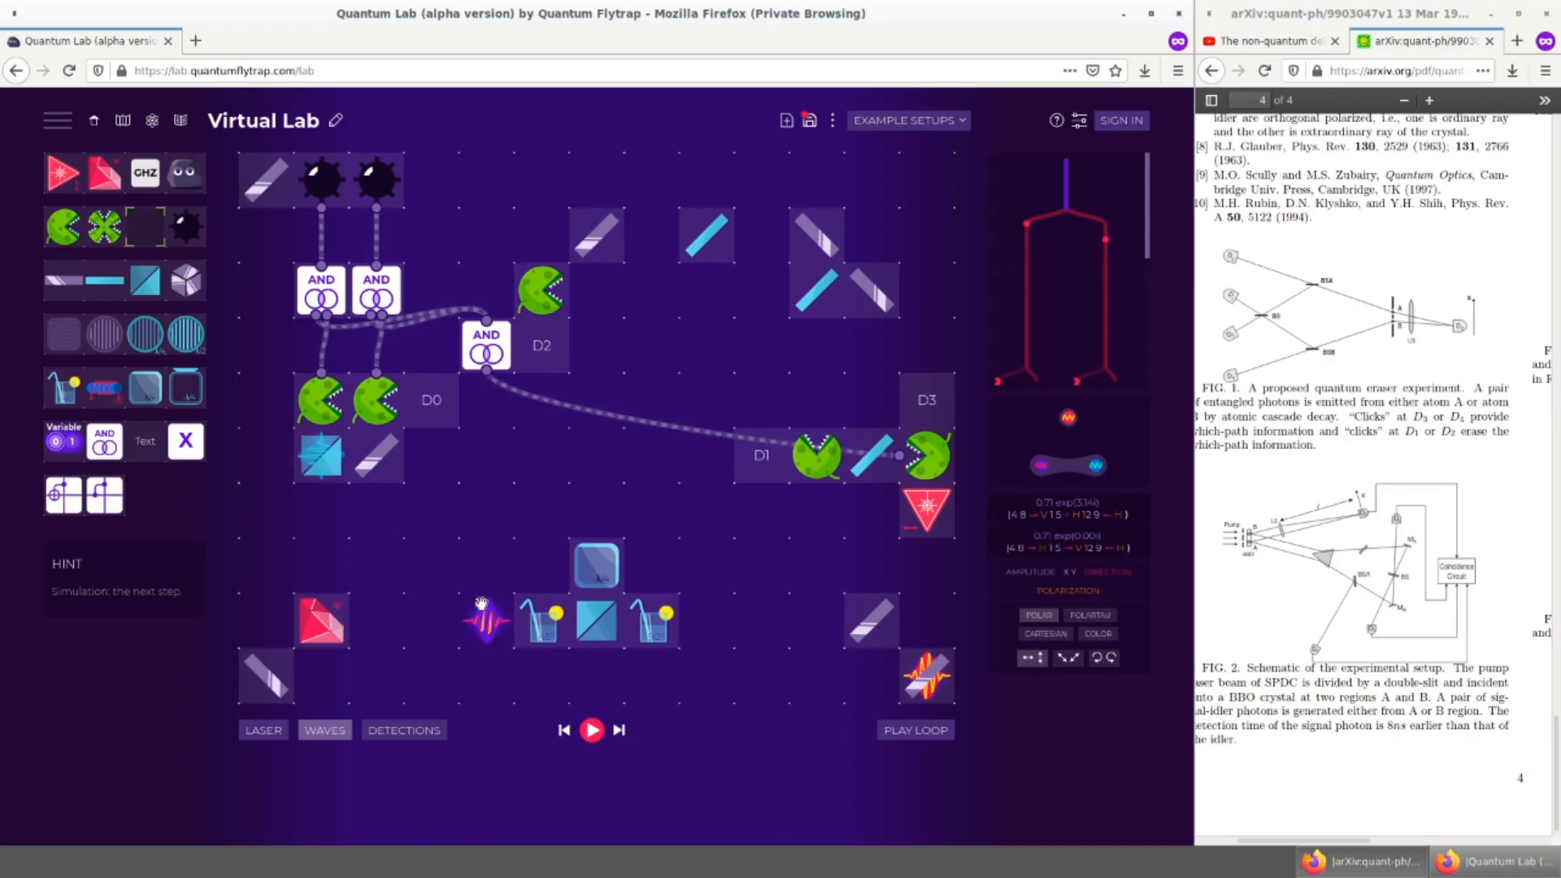
{"action": "left_click", "coordinate": [572, 730]}
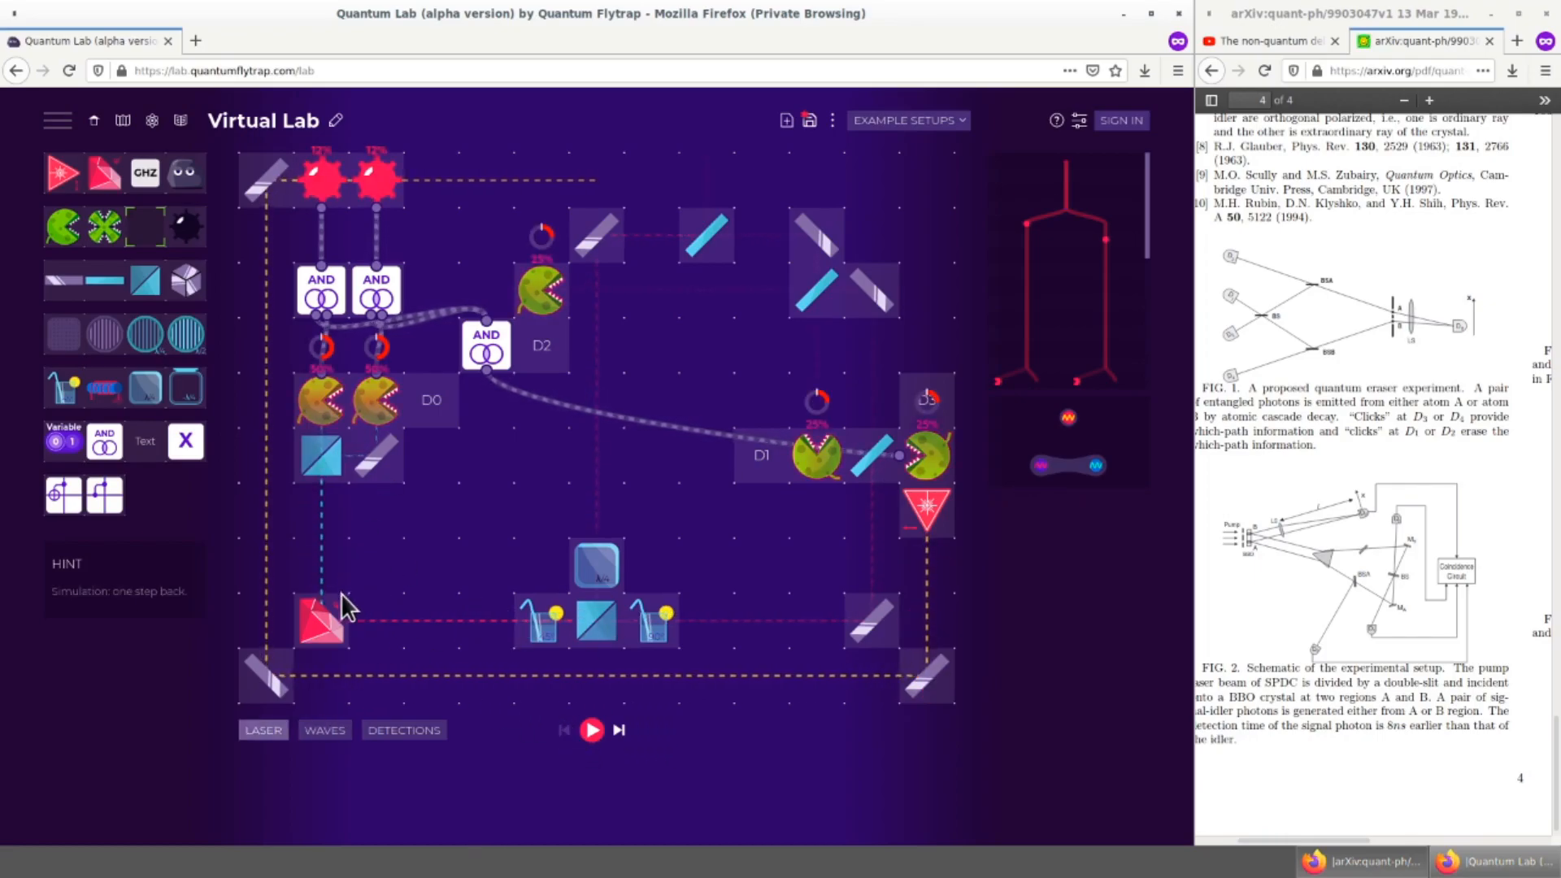
{"action": "mouse_move", "coordinate": [72, 356]}
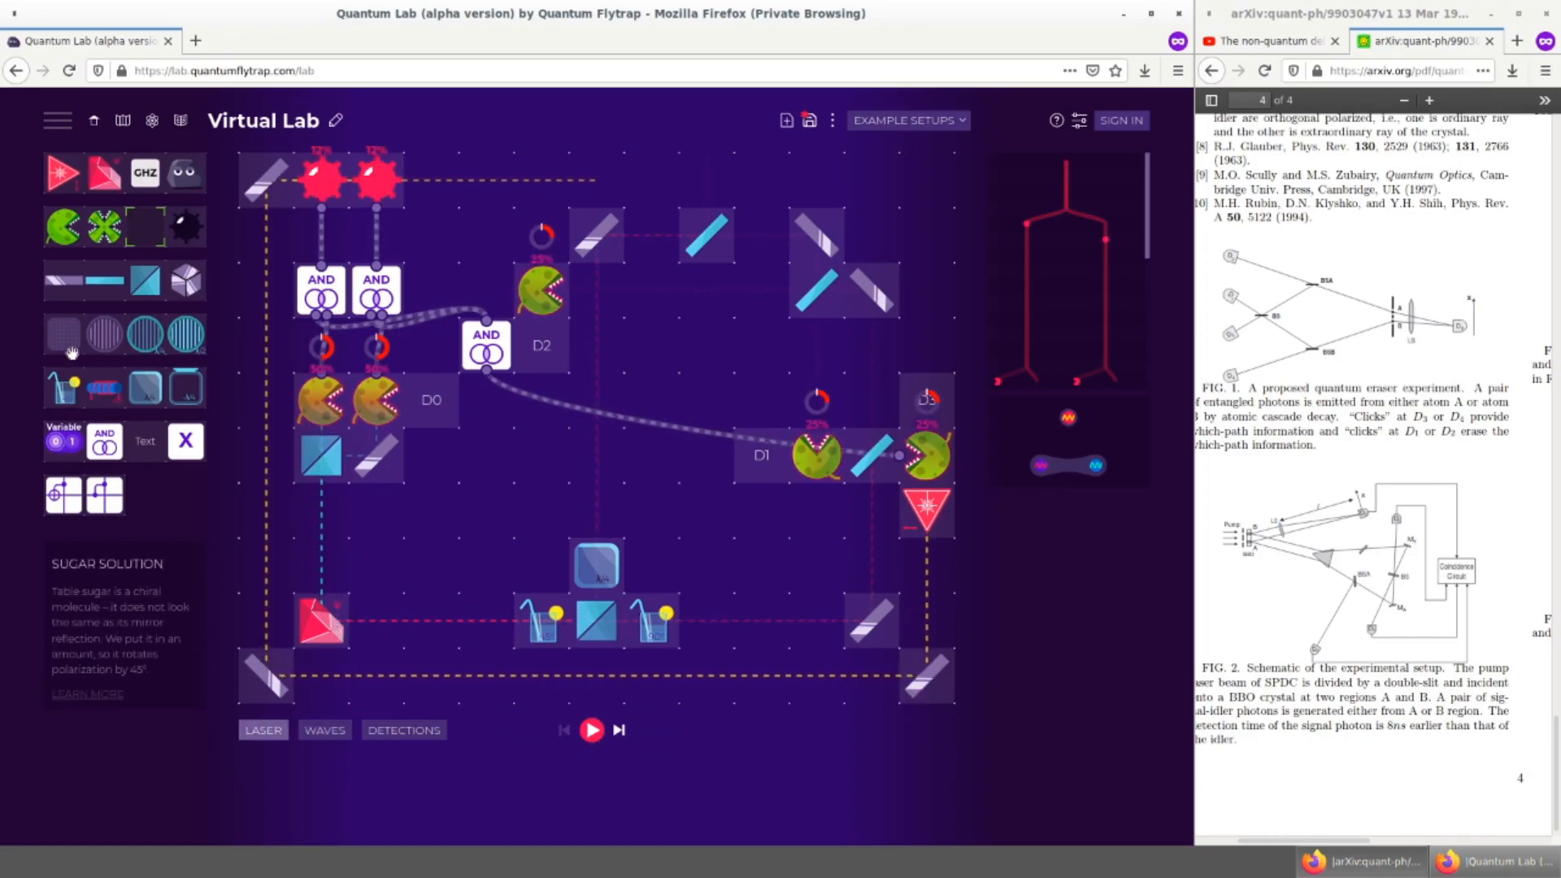
{"action": "left_click_drag", "start_coordinate": [65, 280], "coordinate": [375, 622]}
{"action": "left_click_drag", "start_coordinate": [80, 292], "coordinate": [375, 512]}
{"action": "left_click_drag", "start_coordinate": [429, 439], "coordinate": [486, 511]}
{"action": "left_click_drag", "start_coordinate": [57, 283], "coordinate": [480, 625]}
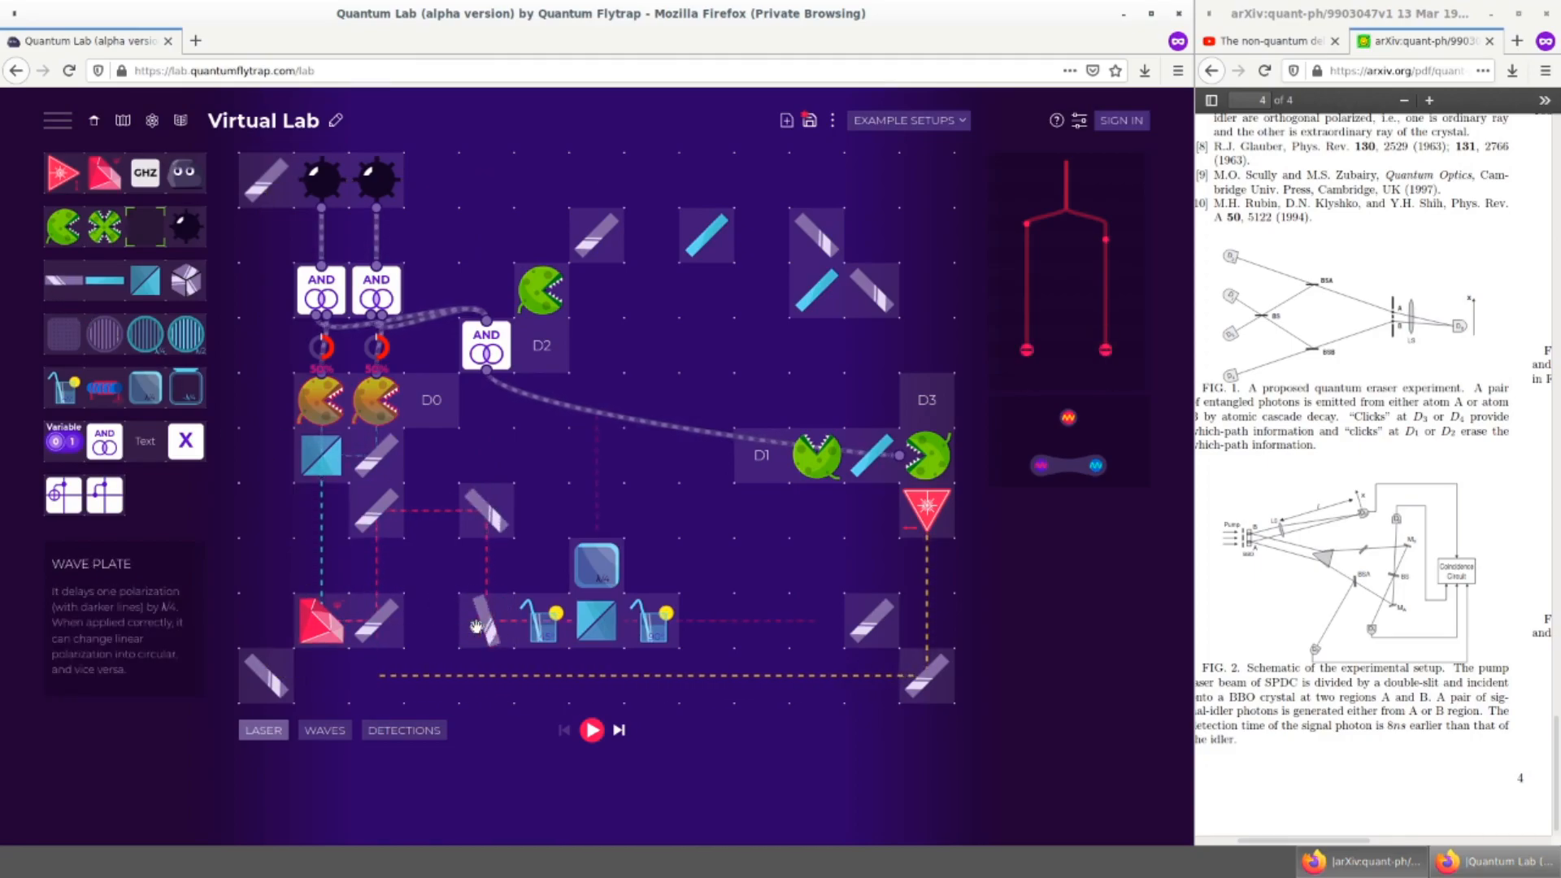
Step: Play the wave simulation stepwise until the signal photon hits the right D0 detector with the idler inside the delay loop, repeating the run
{"action": "left_click", "coordinate": [619, 731]}
{"action": "left_click", "coordinate": [622, 731]}
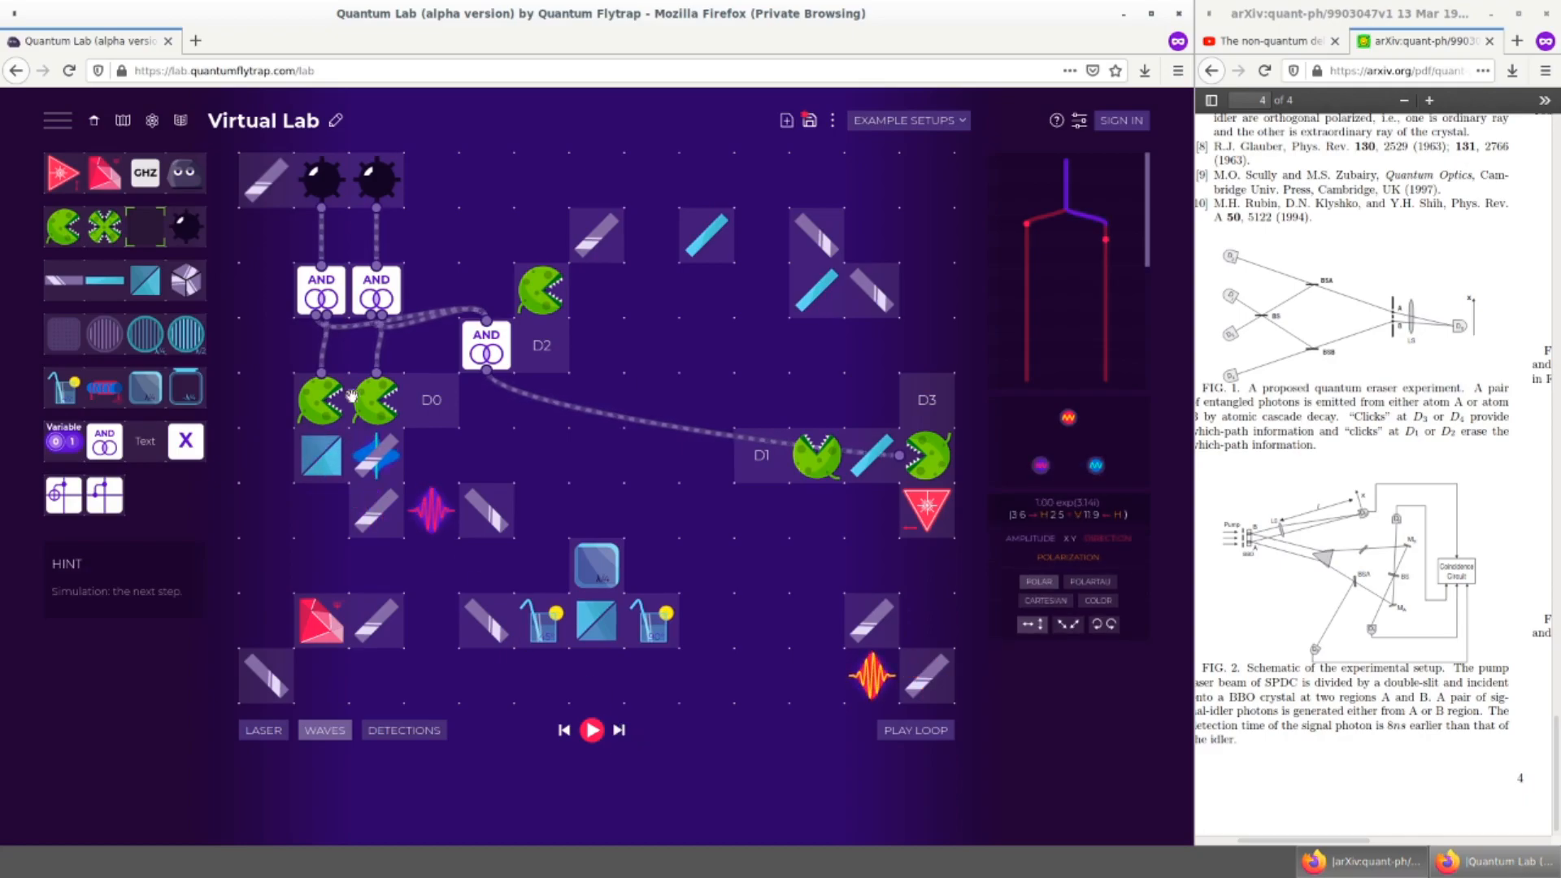
{"action": "left_click", "coordinate": [620, 731]}
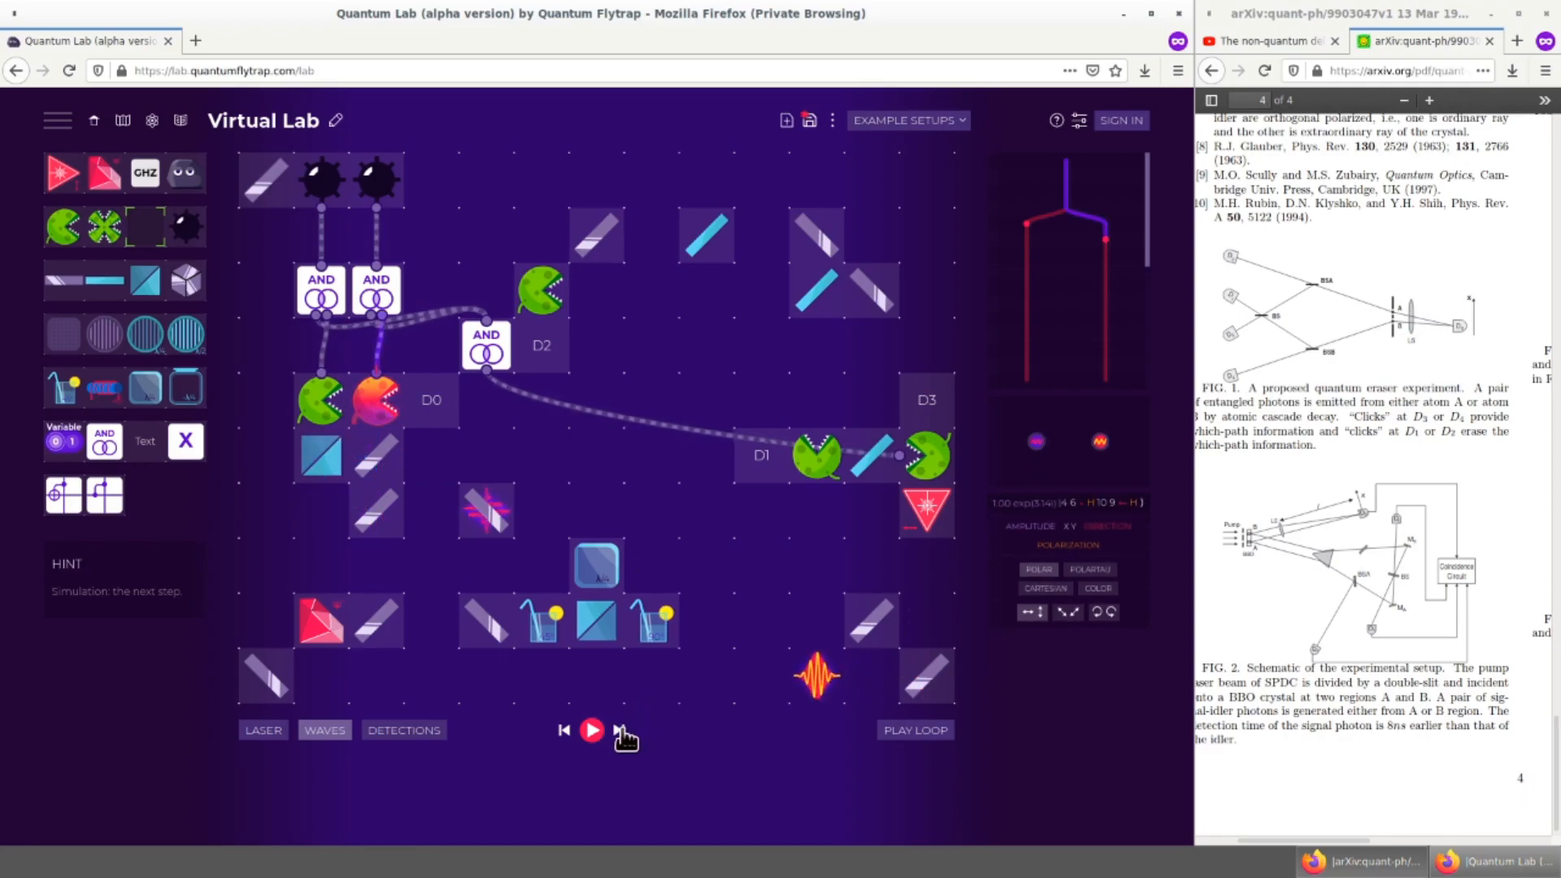
{"action": "left_click", "coordinate": [621, 731]}
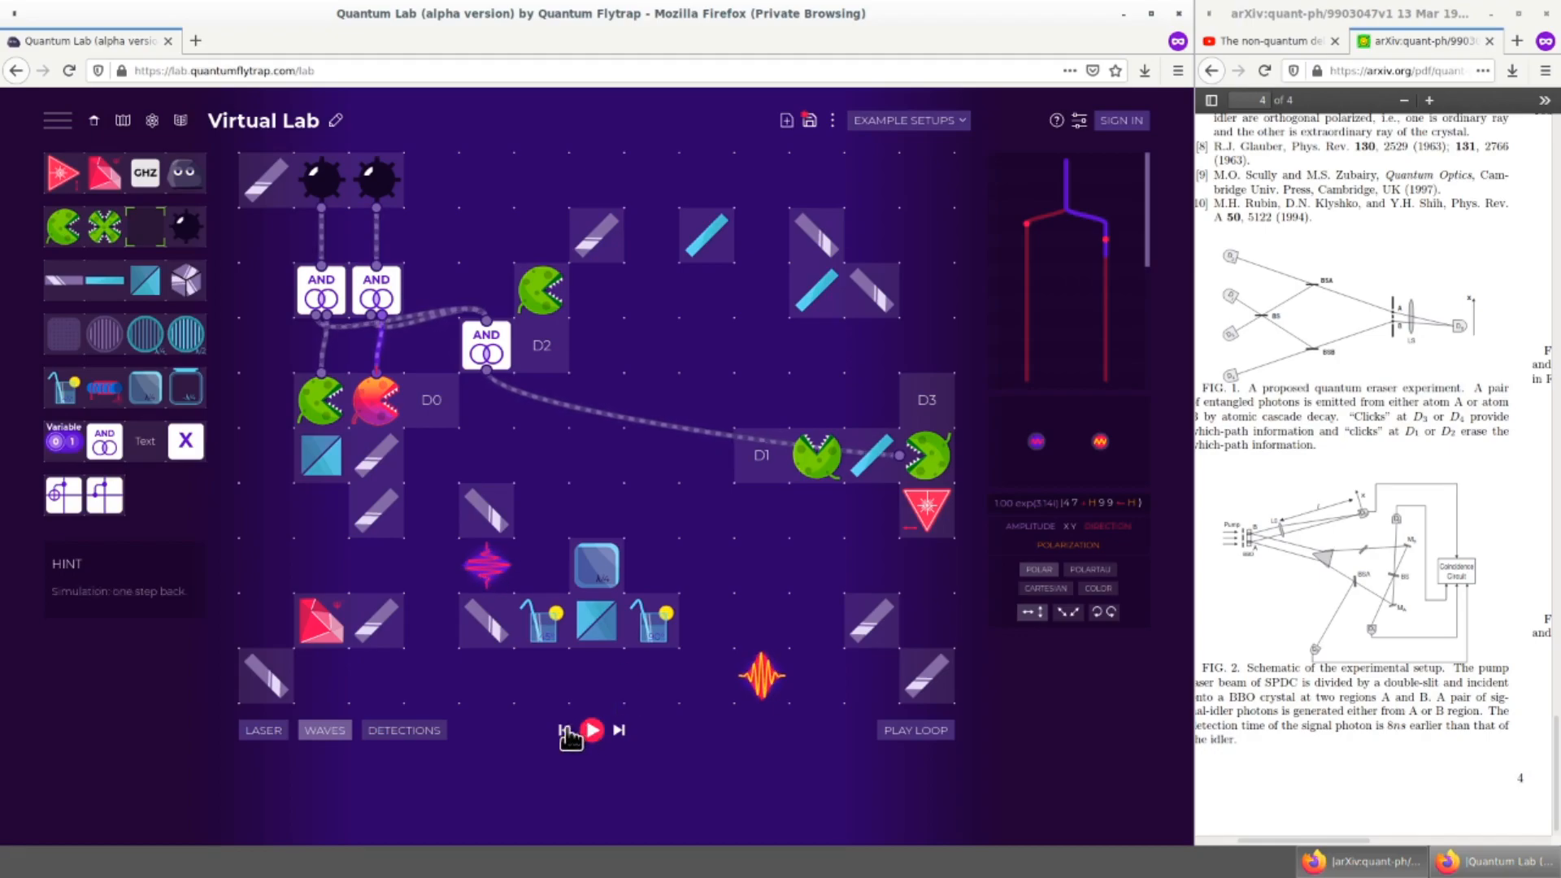
{"action": "left_click", "coordinate": [566, 731]}
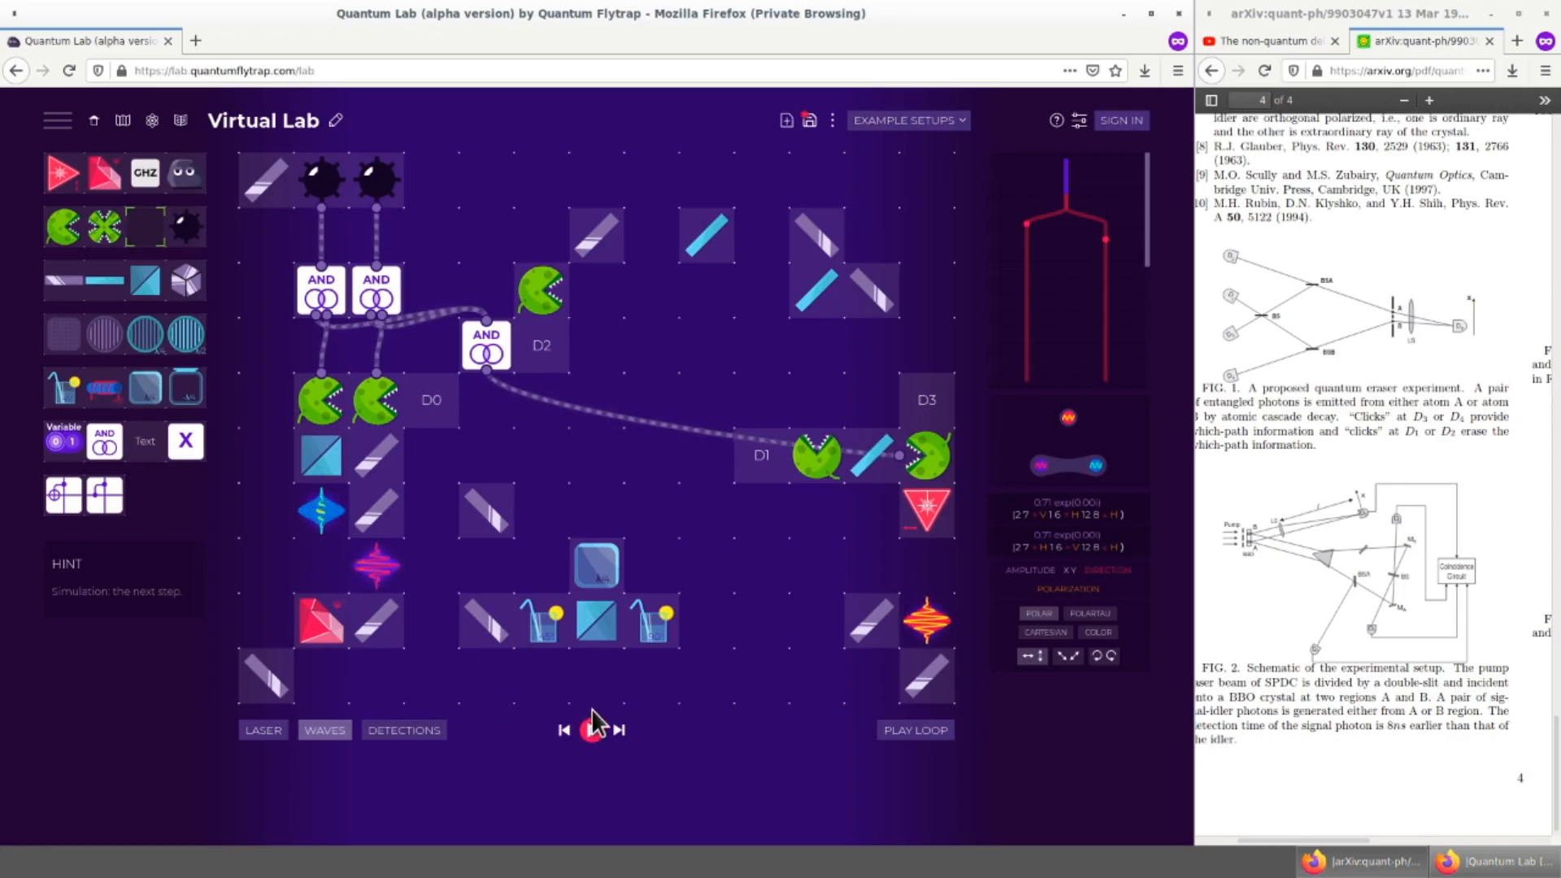
{"action": "left_click", "coordinate": [619, 730]}
{"action": "left_click", "coordinate": [619, 730]}
{"action": "left_click", "coordinate": [620, 730]}
{"action": "left_click", "coordinate": [619, 730]}
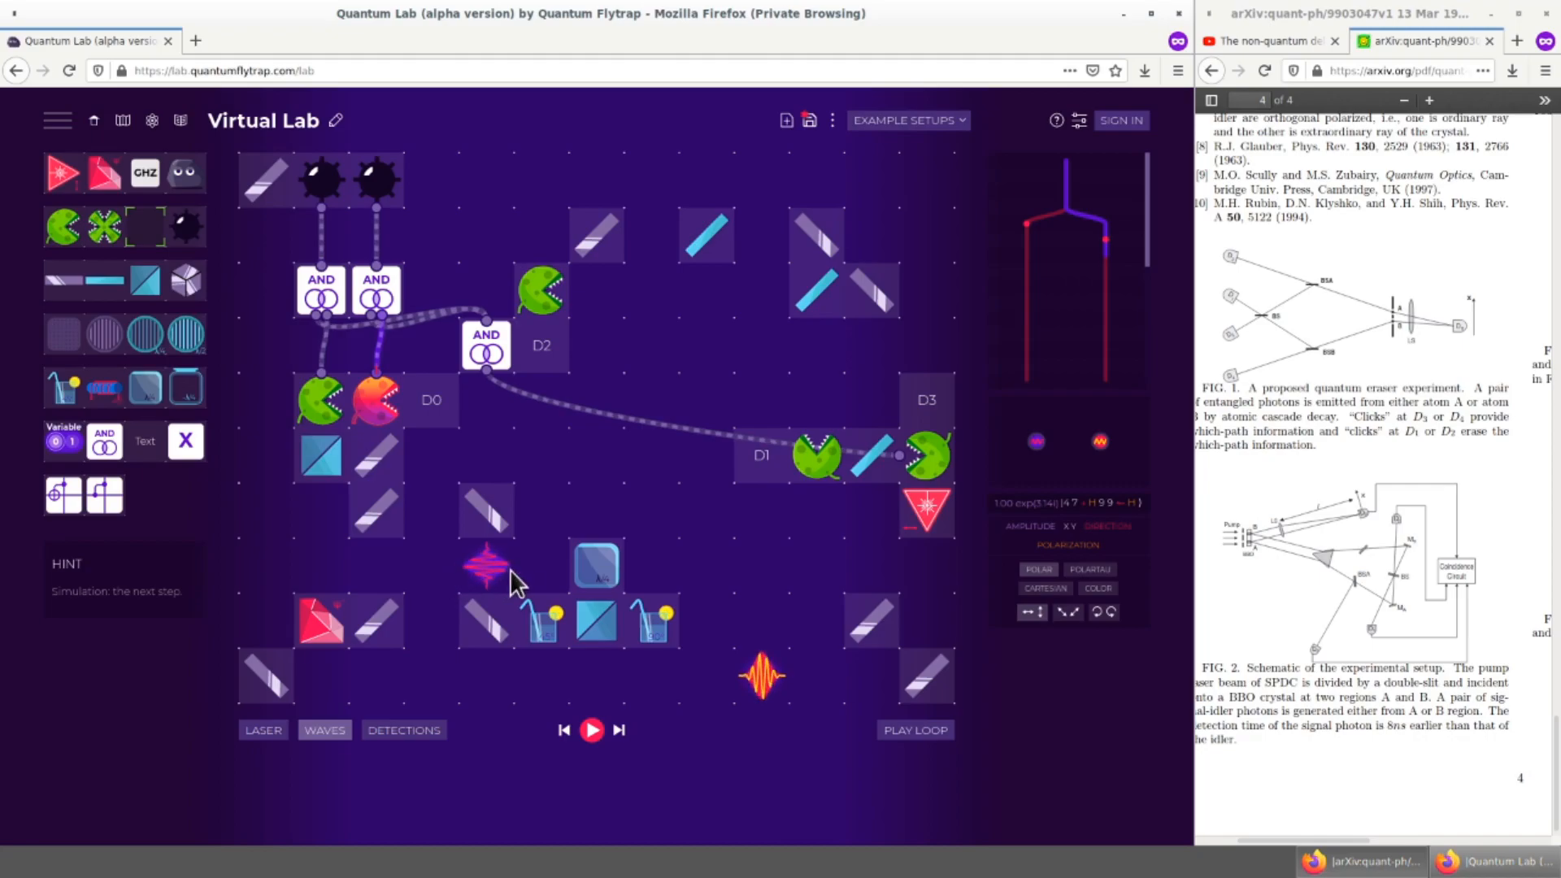
Step: Rewind and rerun the wave simulation until the signal photon is caught by the left D0 detector
{"action": "left_click", "coordinate": [562, 732]}
{"action": "left_click", "coordinate": [562, 732]}
{"action": "left_click", "coordinate": [562, 732]}
{"action": "left_click", "coordinate": [562, 732]}
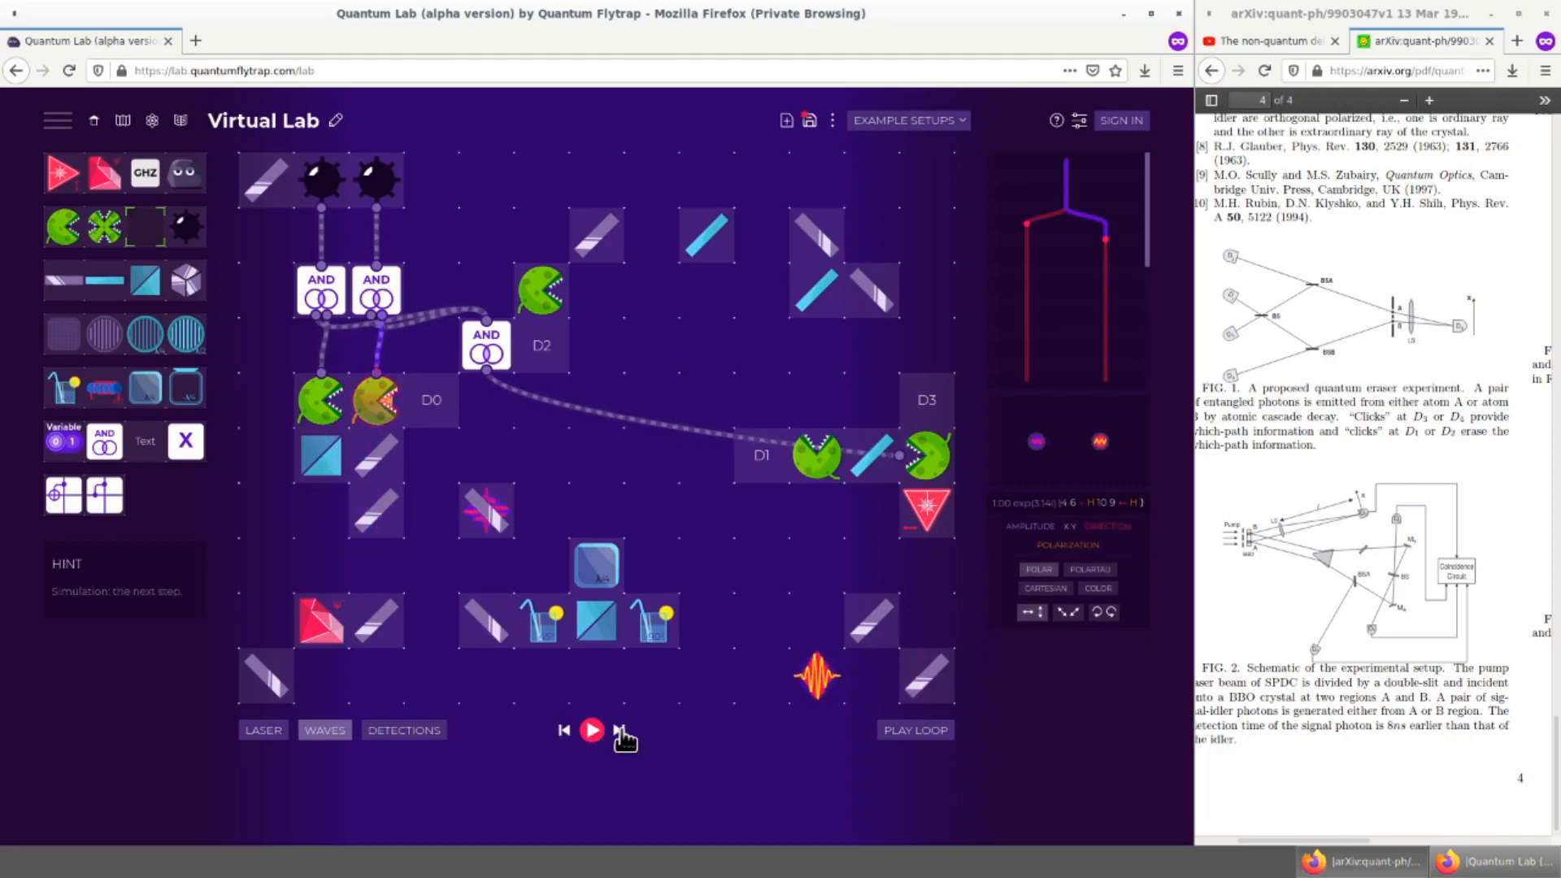
{"action": "left_click", "coordinate": [564, 734]}
{"action": "left_click", "coordinate": [619, 731]}
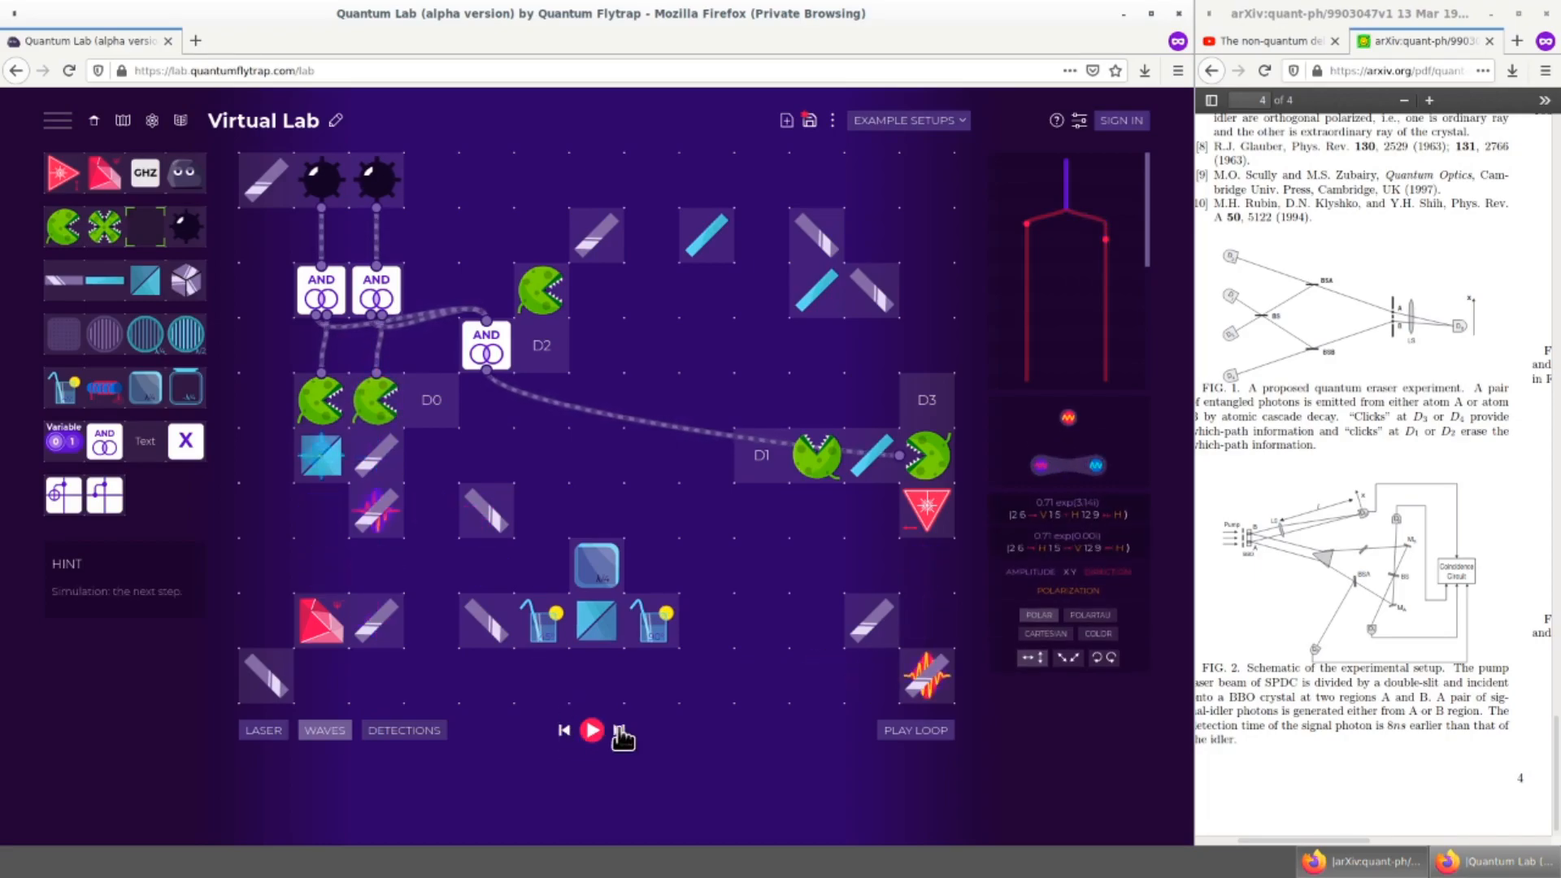
{"action": "left_click", "coordinate": [620, 731]}
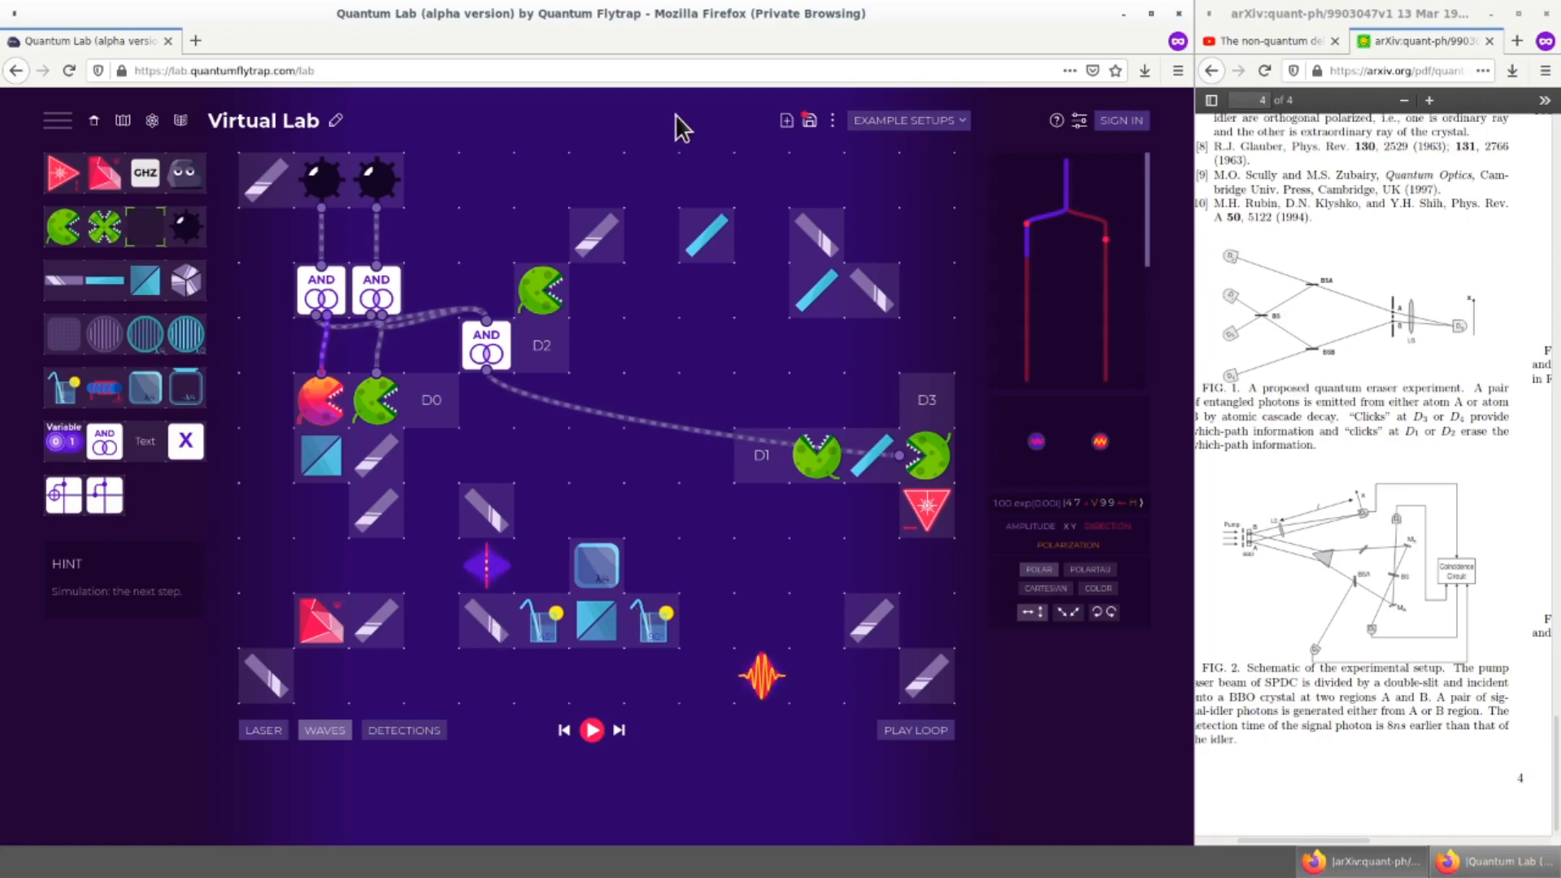
Step: Advance the simulation from the left D0 detection until the idler photon recombines at the beam splitter above D1
{"action": "left_click", "coordinate": [621, 731]}
{"action": "left_click", "coordinate": [621, 732]}
{"action": "left_click", "coordinate": [621, 733]}
{"action": "left_click", "coordinate": [622, 732]}
{"action": "left_click", "coordinate": [621, 733]}
{"action": "left_click", "coordinate": [621, 732]}
{"action": "left_click", "coordinate": [621, 732]}
{"action": "left_click", "coordinate": [621, 732]}
{"action": "left_click", "coordinate": [621, 732]}
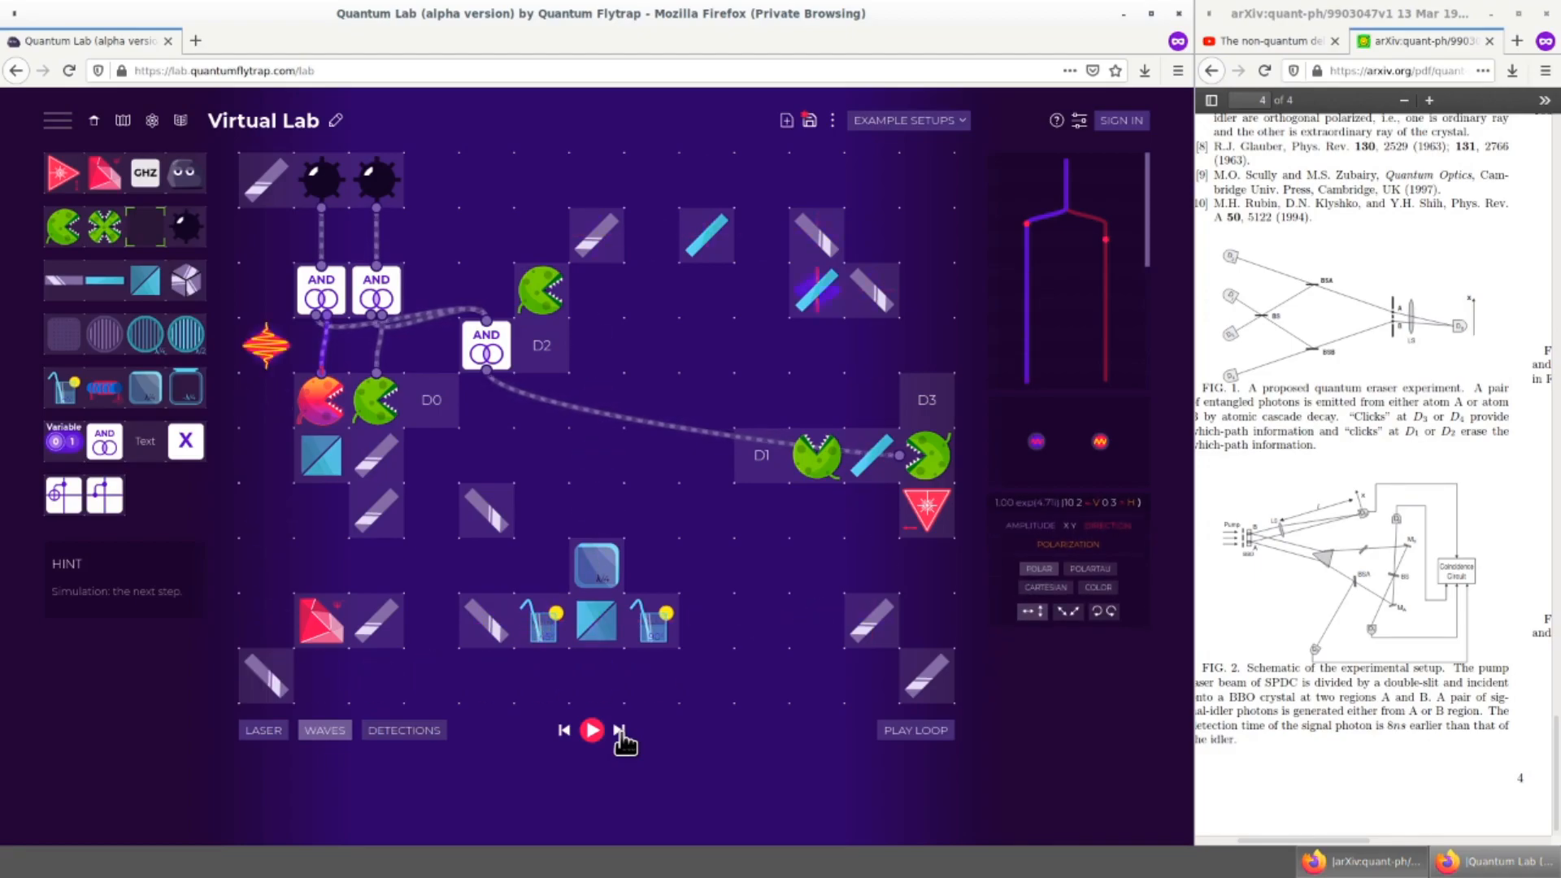
Step: Review the idler's passage through the upper mirrors by stepping back, and advance it to the path leading down to D1
{"action": "left_click", "coordinate": [563, 730]}
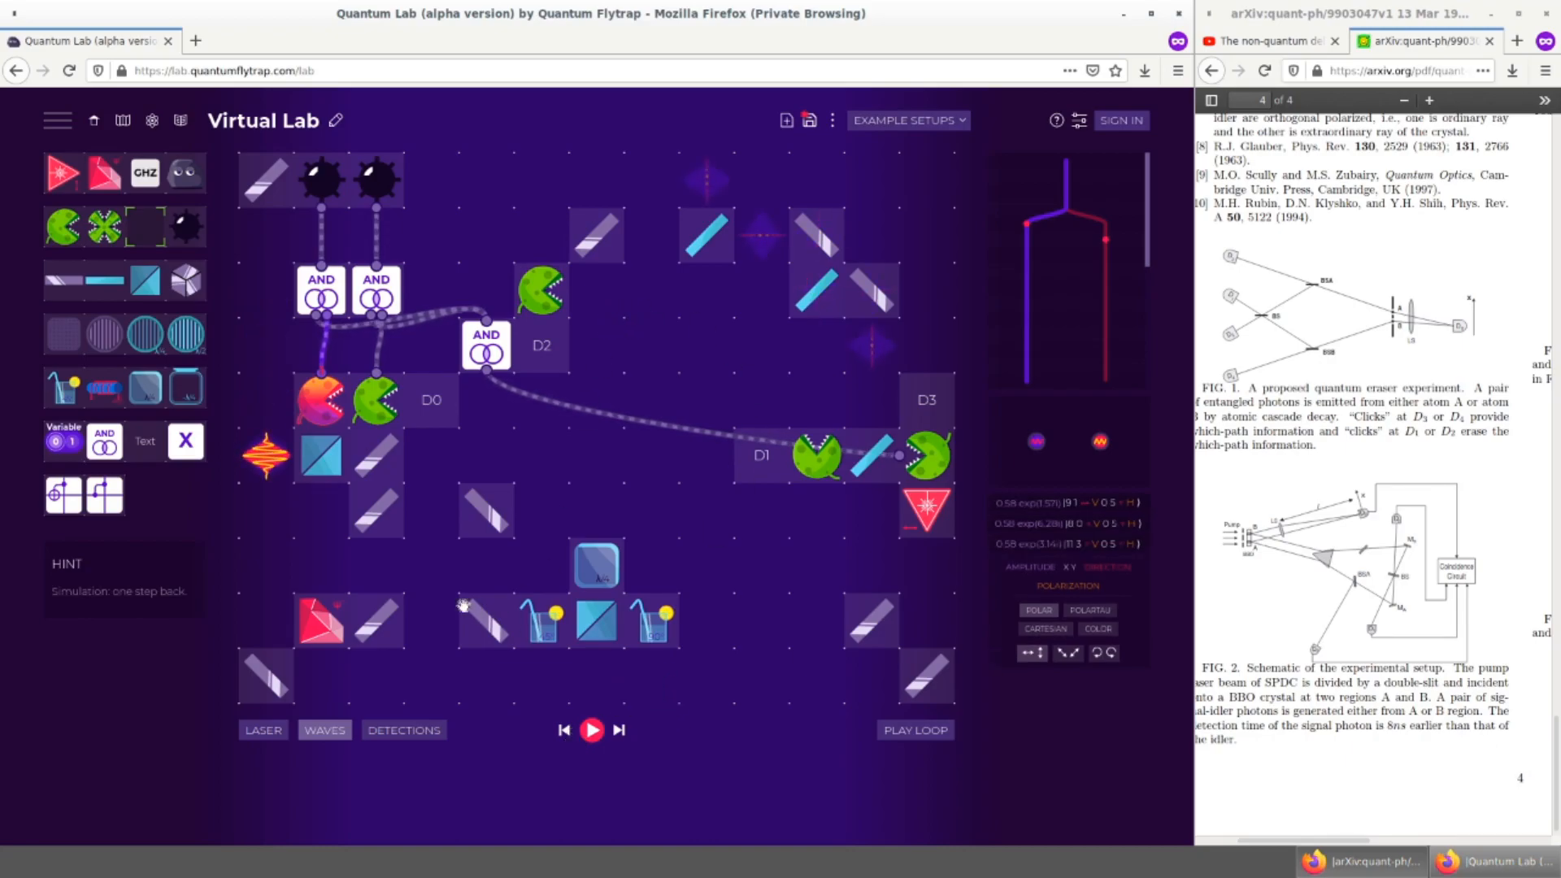
{"action": "left_click", "coordinate": [563, 730]}
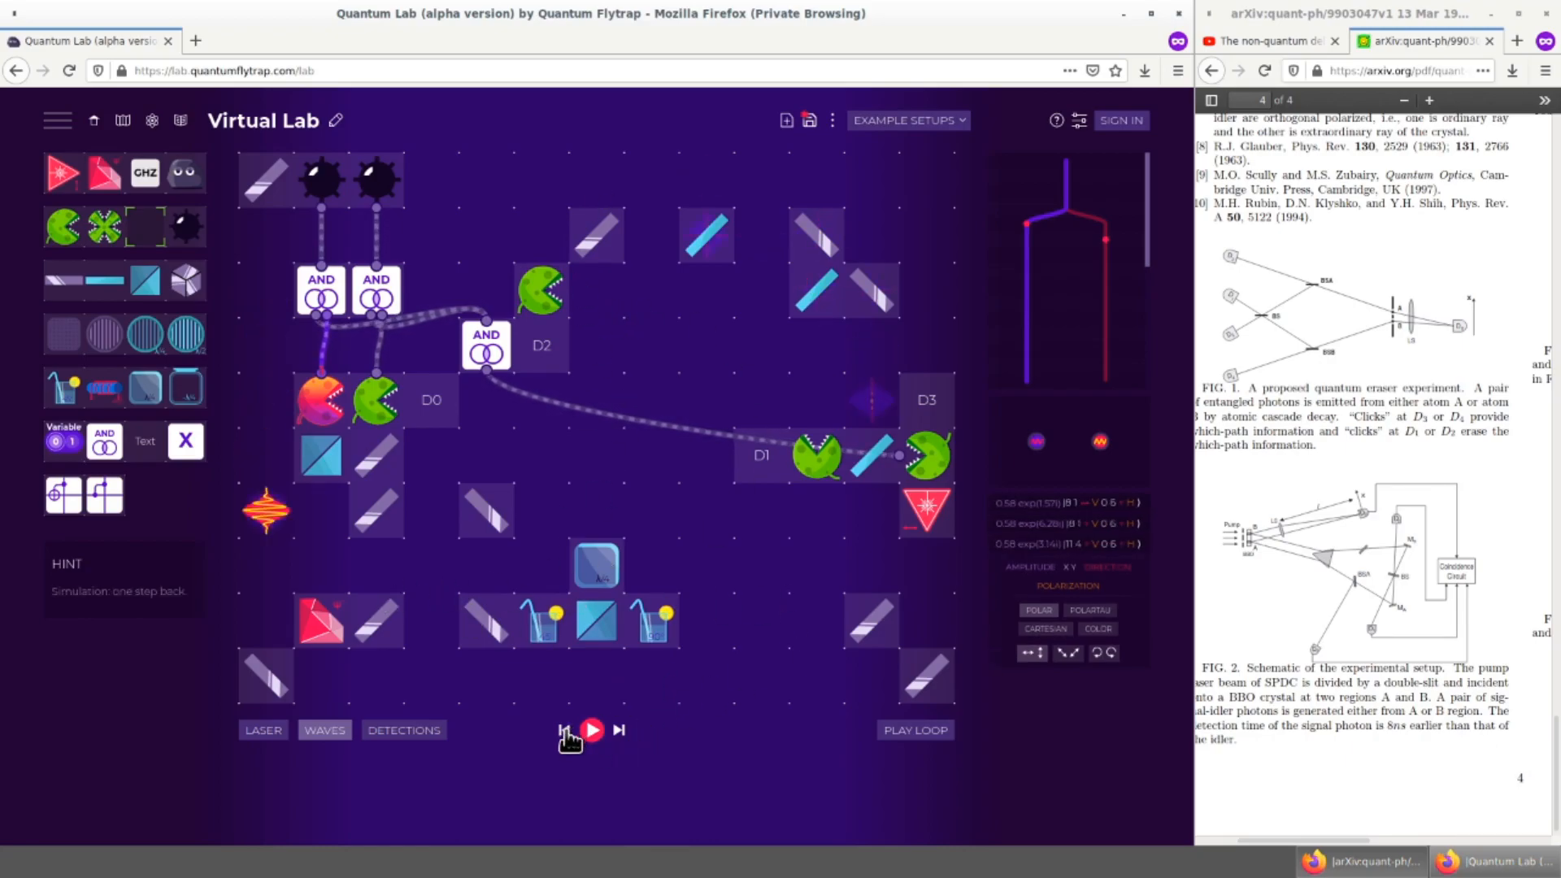
{"action": "left_click", "coordinate": [619, 730]}
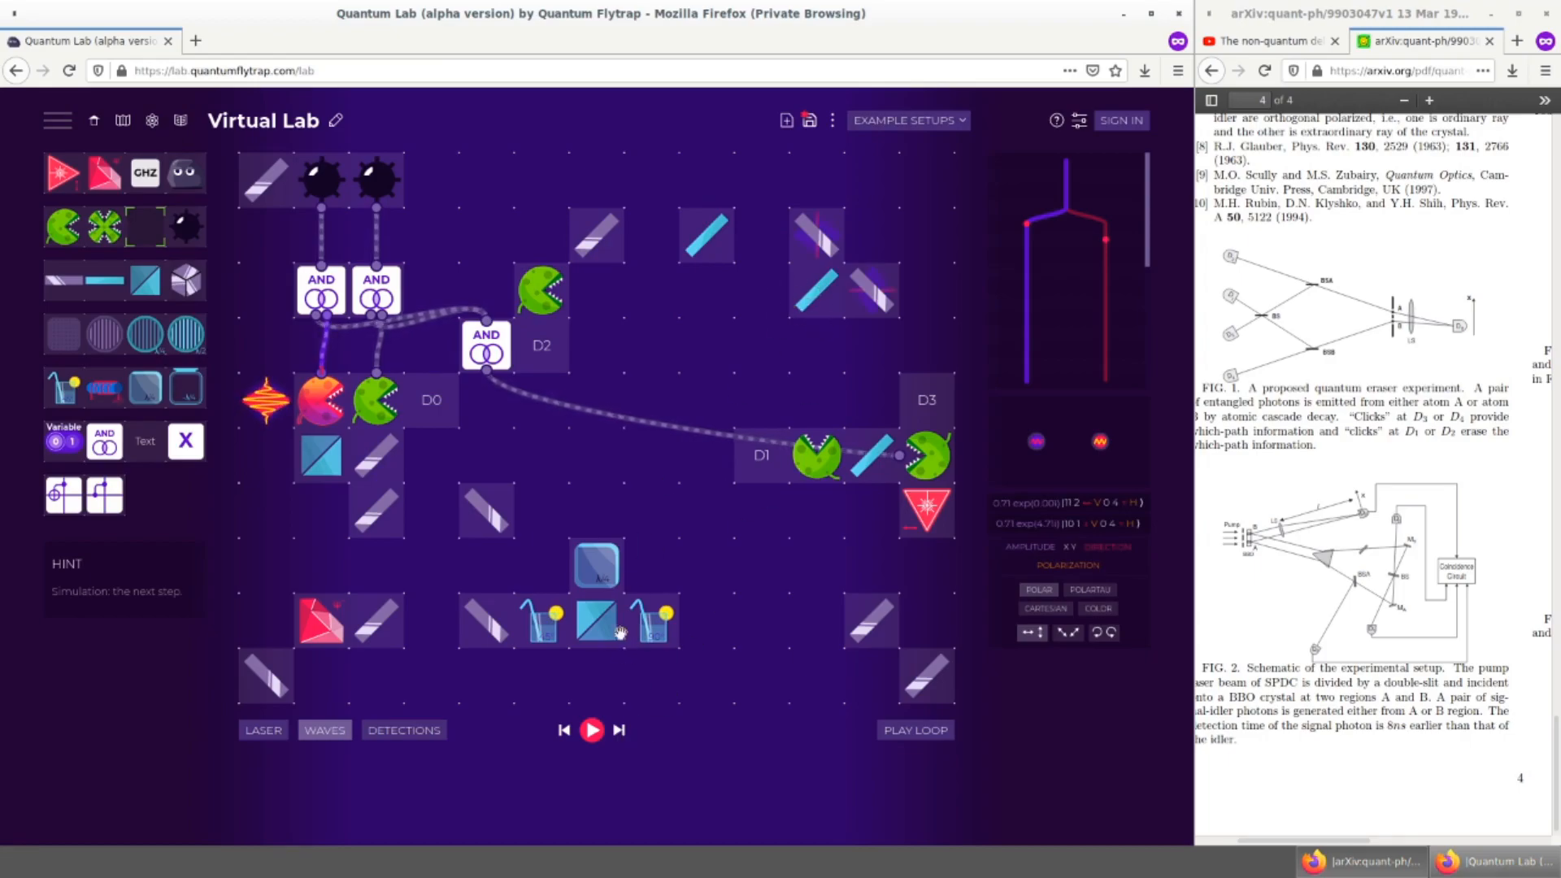
{"action": "left_click", "coordinate": [620, 730]}
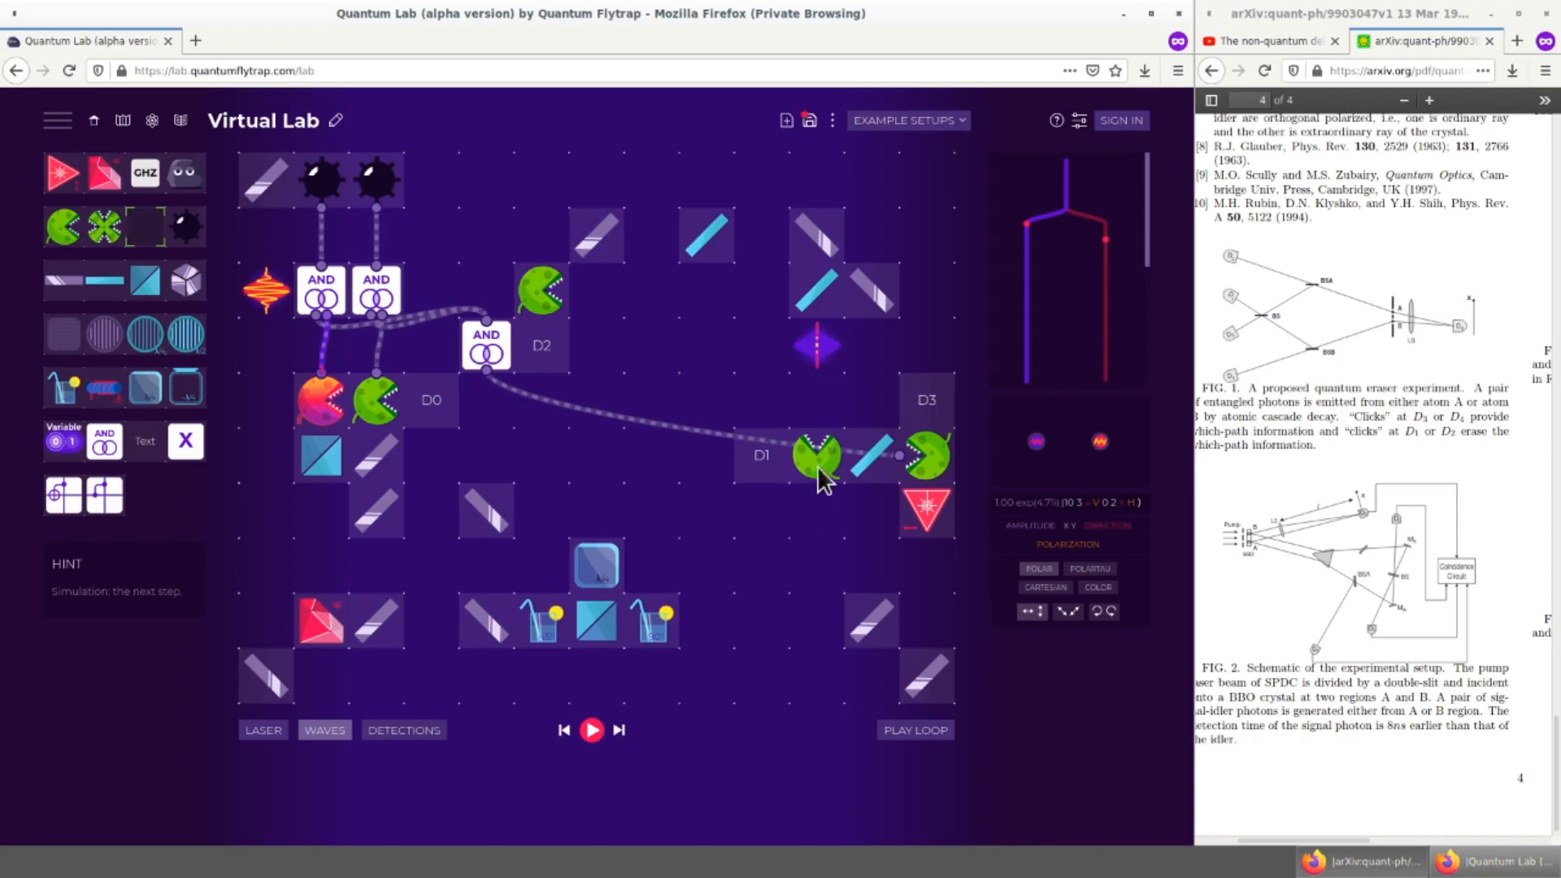
Step: Change the D1 comment's text to "D1(V)"
{"action": "left_click", "coordinate": [777, 466]}
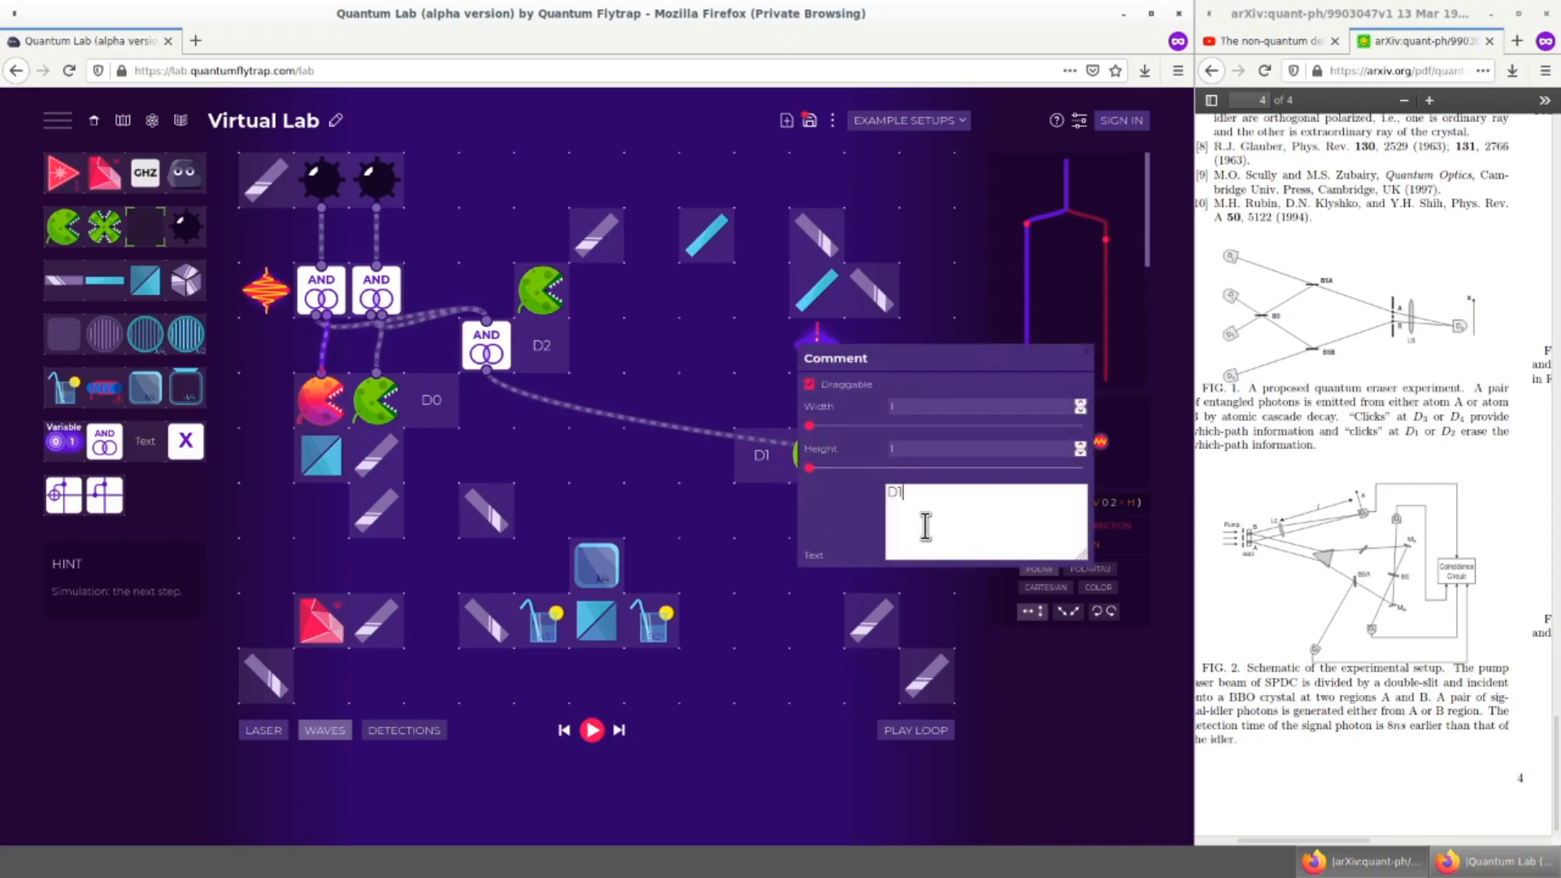
{"action": "type", "text": "(V)"}
{"action": "left_click", "coordinate": [767, 539]}
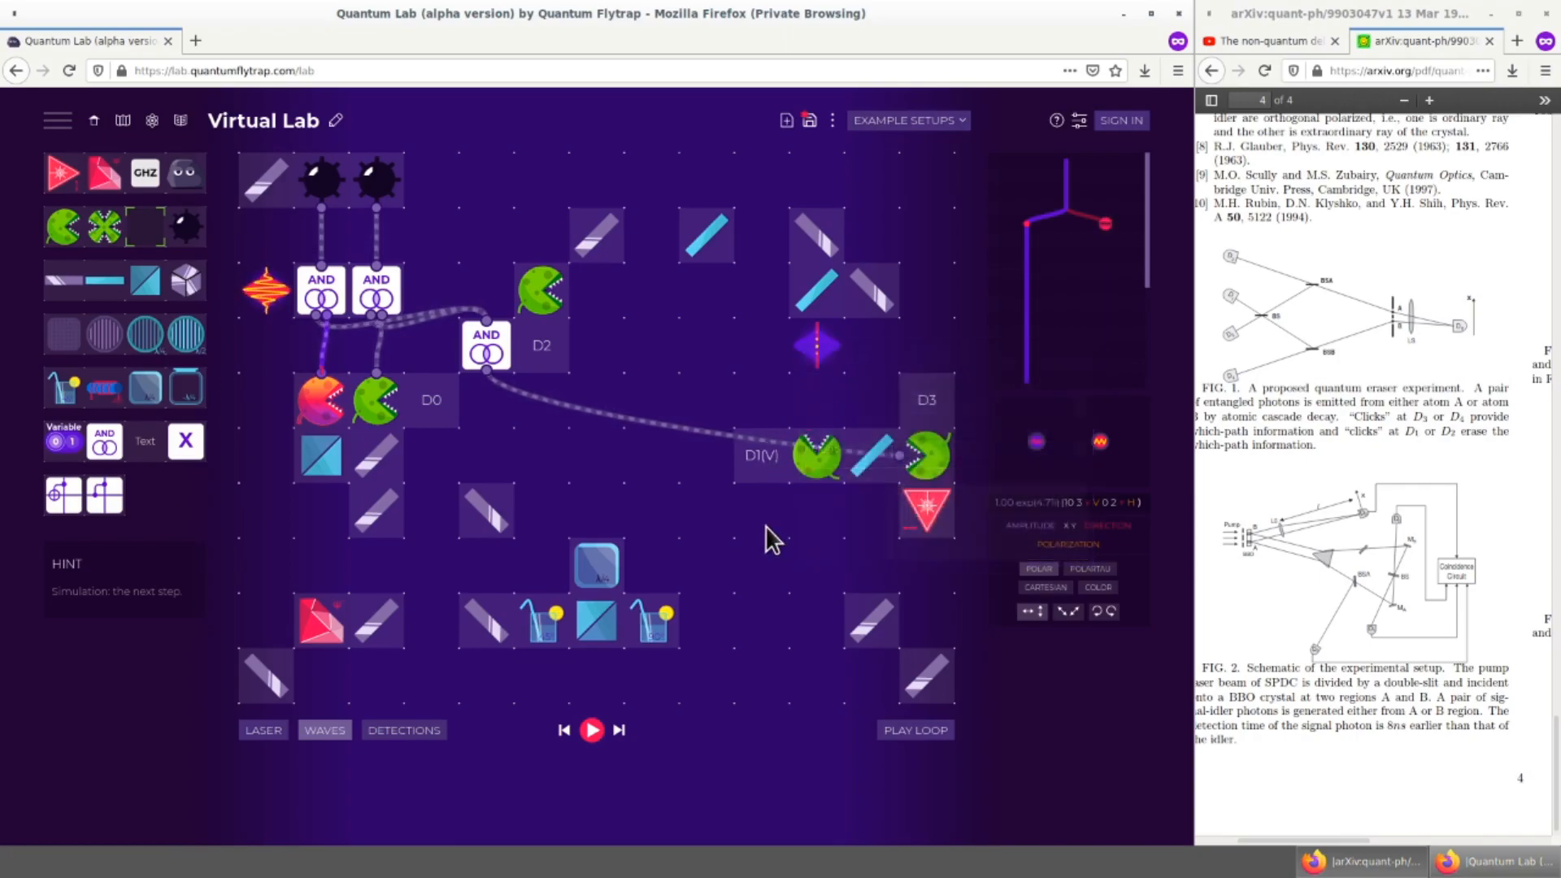
Step: Rewind the simulation and replay the signal detection until the right D0 detector fires
{"action": "left_click", "coordinate": [563, 730]}
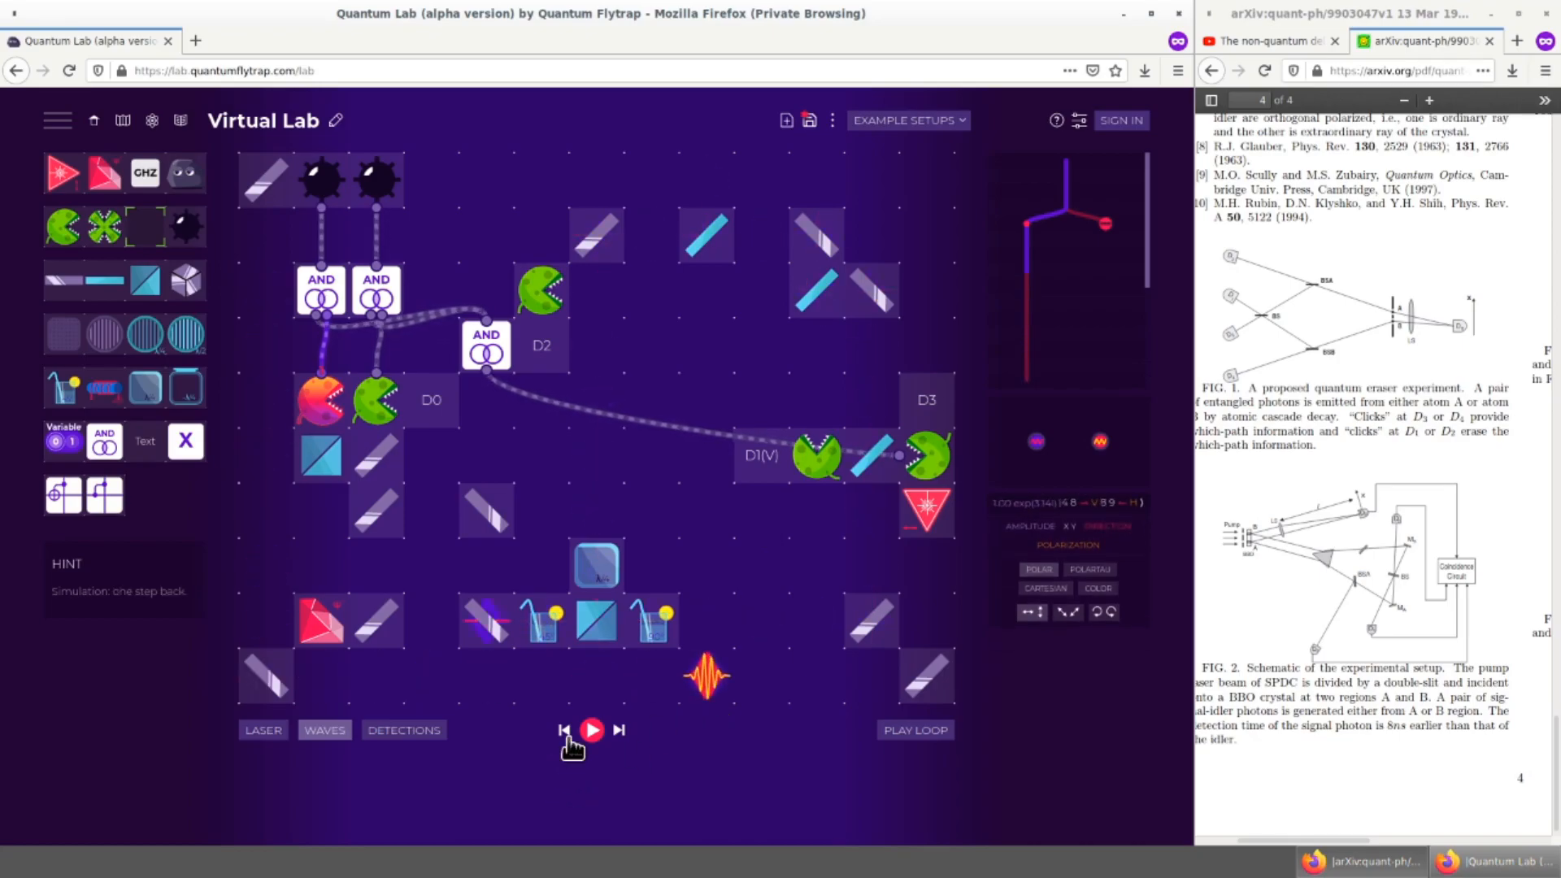
{"action": "left_click", "coordinate": [619, 730]}
{"action": "left_click", "coordinate": [619, 730]}
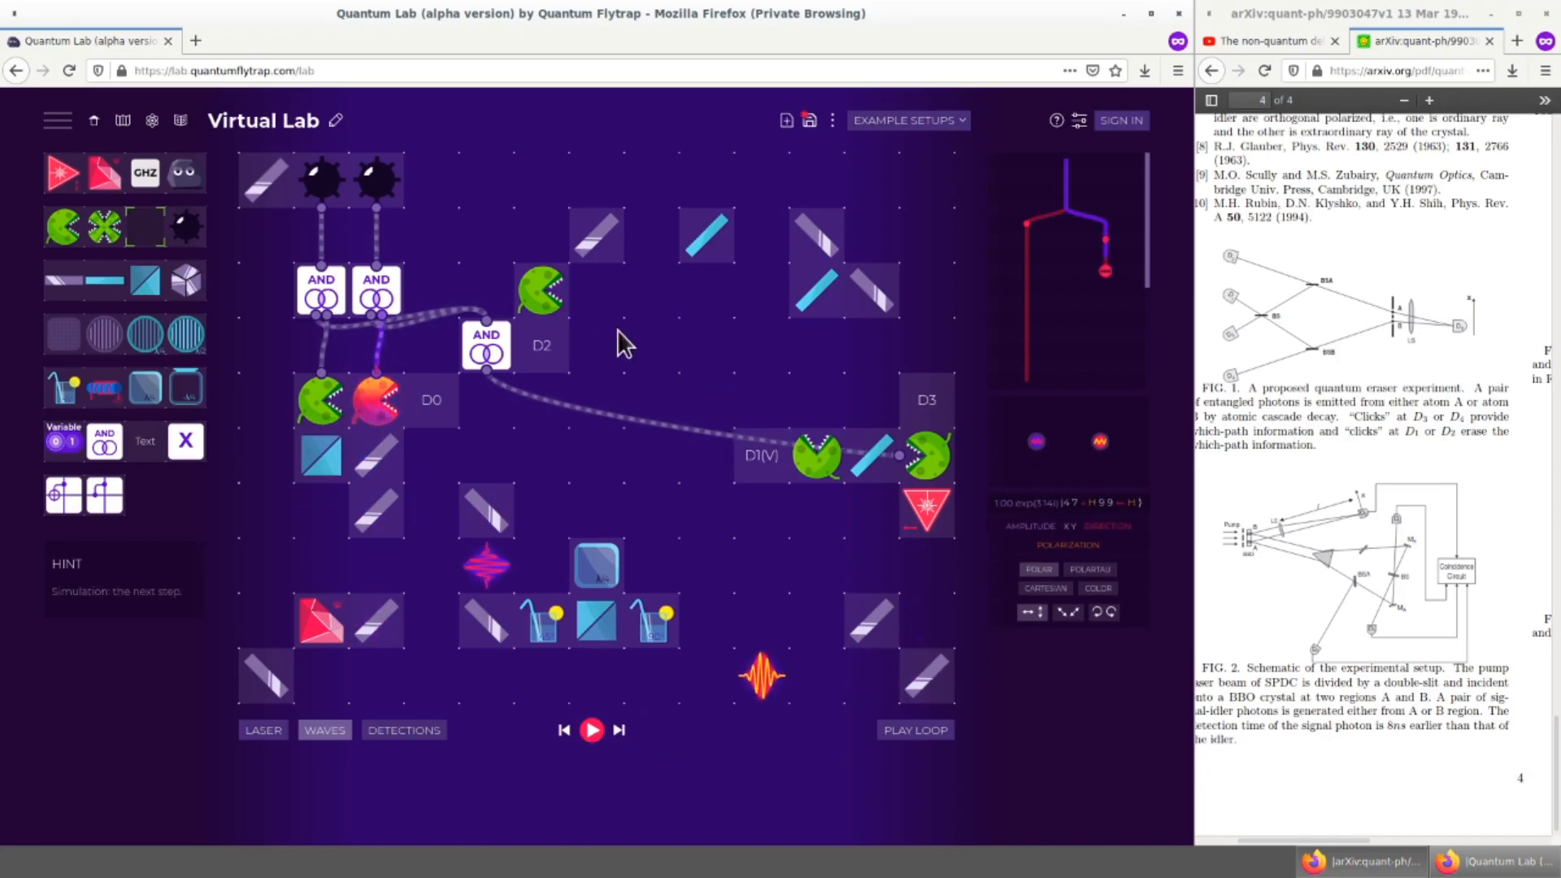
Step: Advance the simulation from the right D0 detection until the idler photon recombines at the beam splitter above D1
{"action": "left_click", "coordinate": [619, 730]}
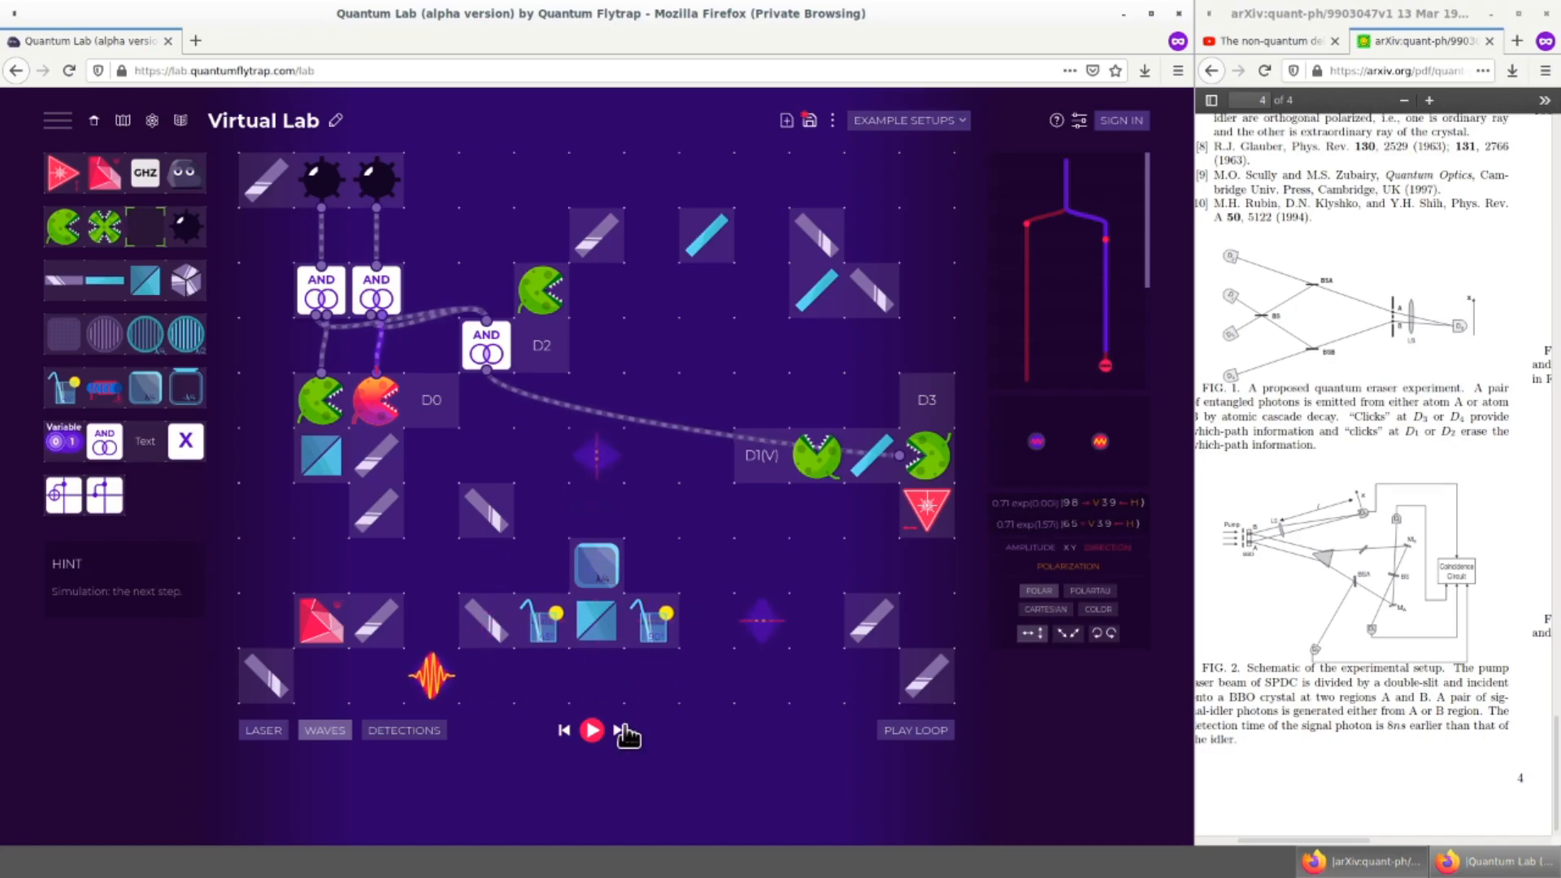
{"action": "left_click", "coordinate": [619, 730]}
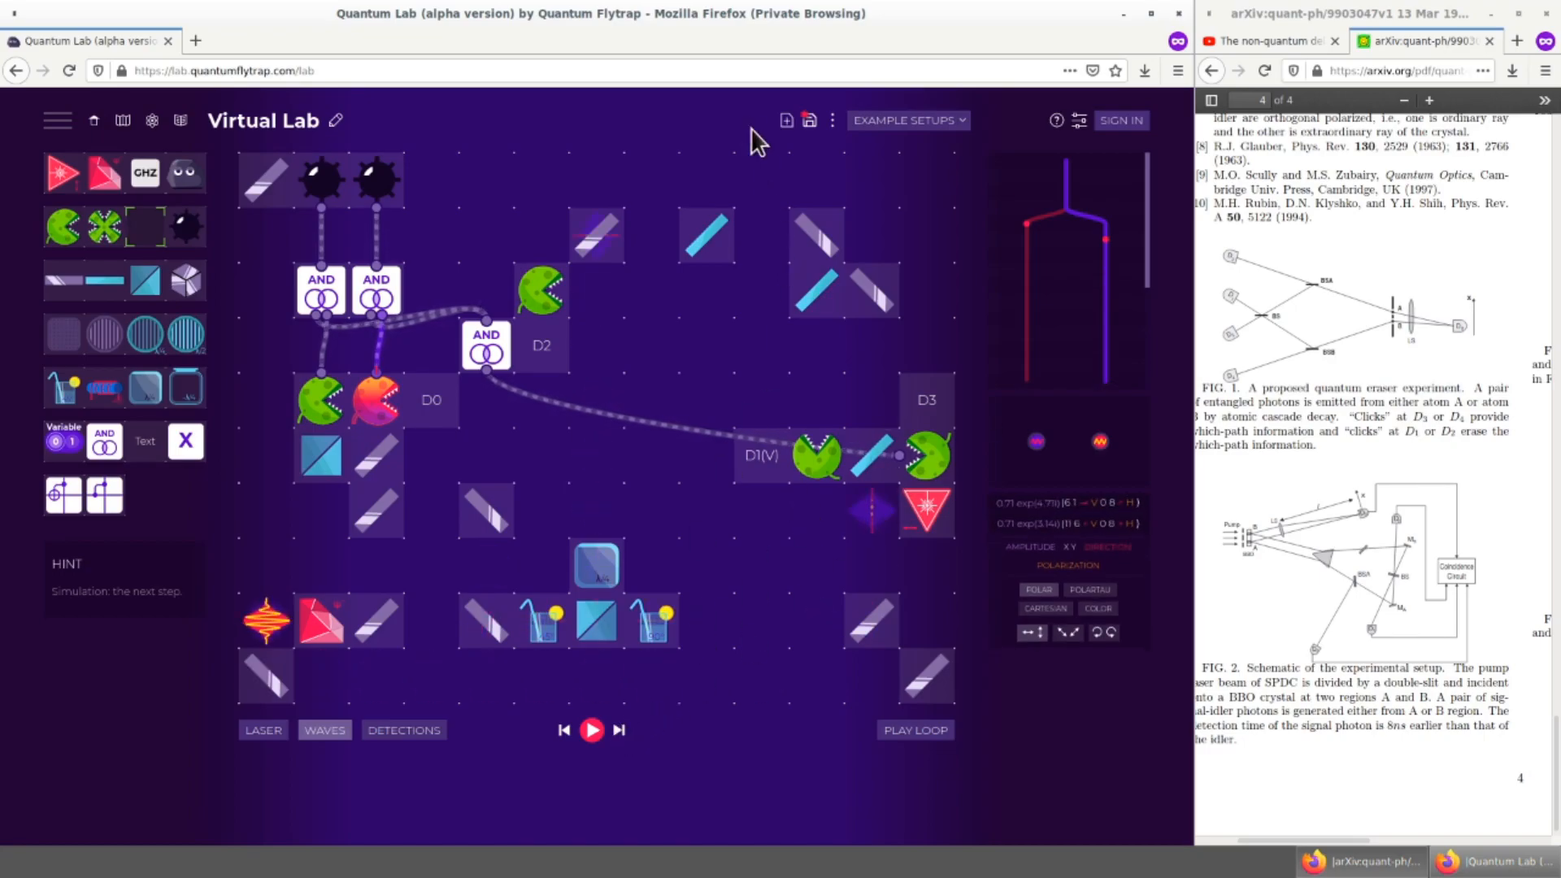
{"action": "left_click", "coordinate": [620, 730]}
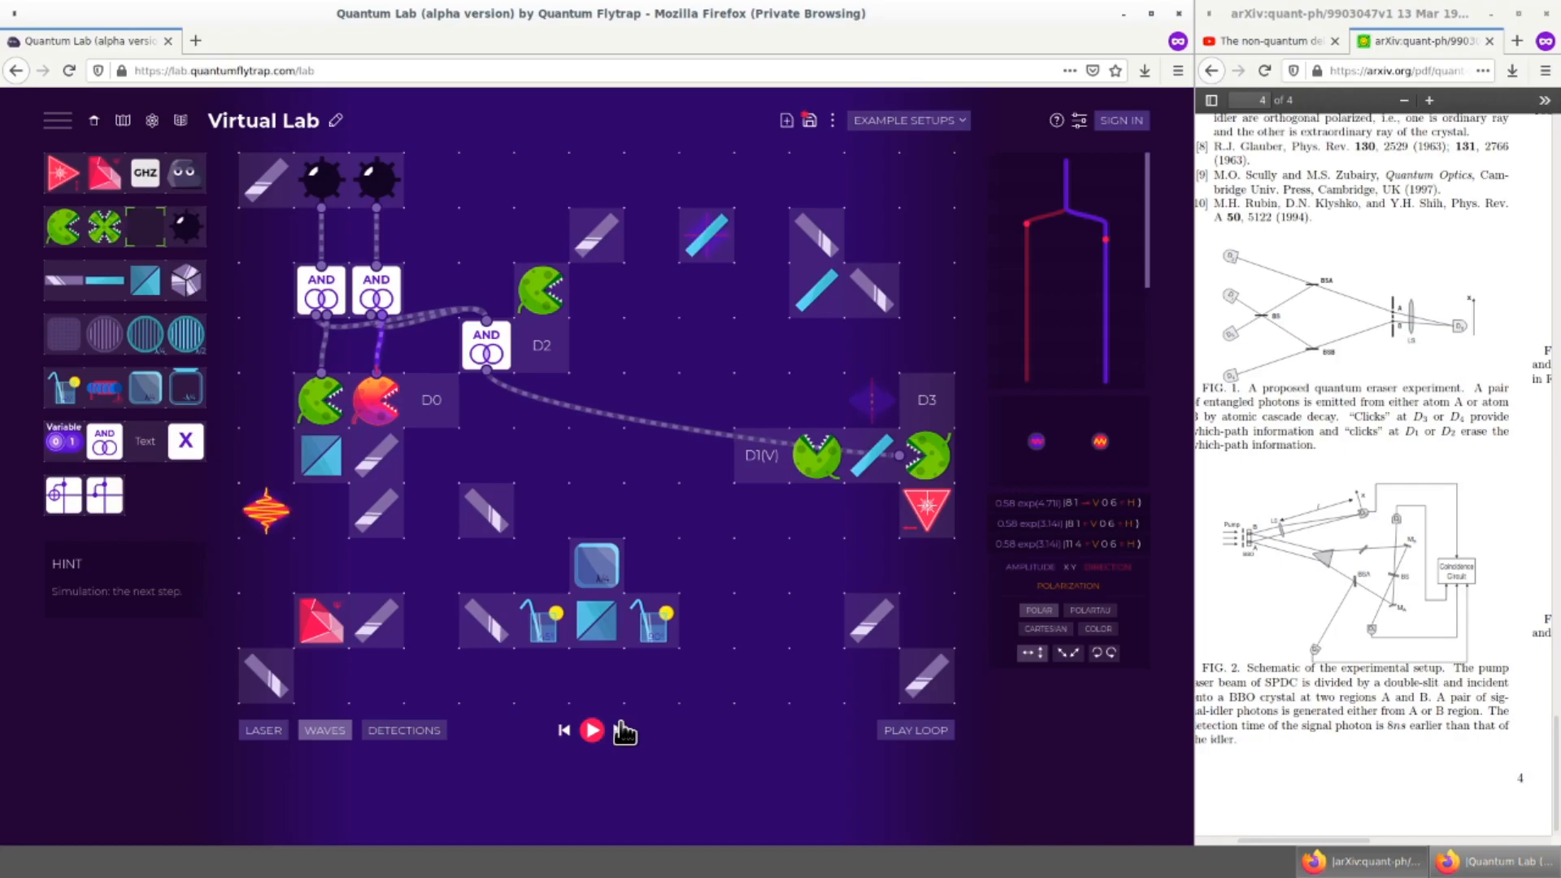
{"action": "left_click", "coordinate": [619, 730]}
{"action": "left_click", "coordinate": [621, 730]}
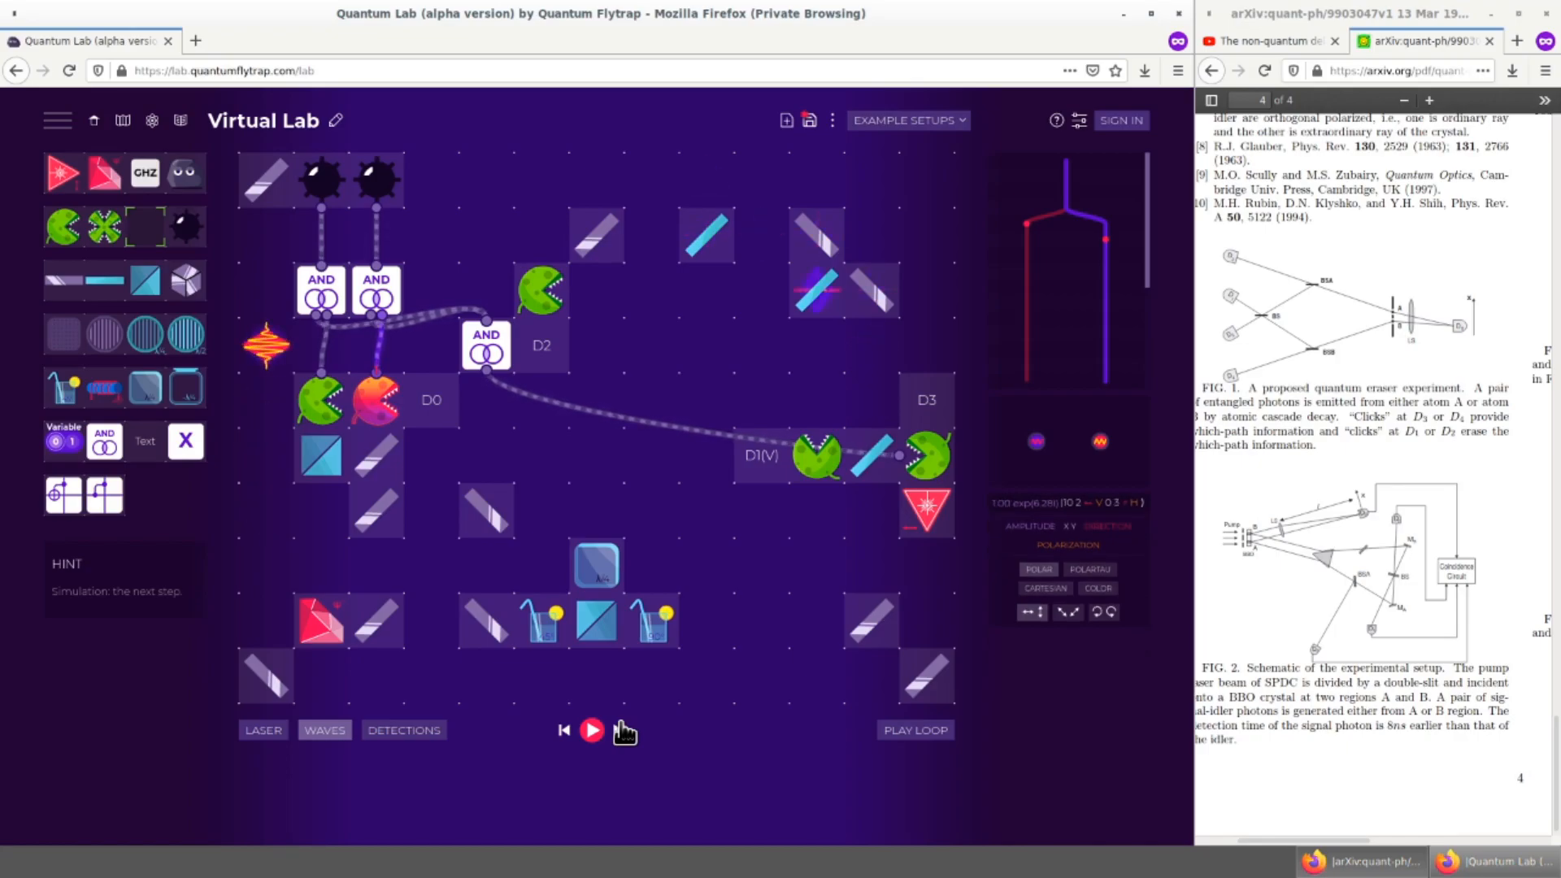
Step: Advance the idler past the upper beam splitter toward D2, and change the D2 comment's text to "D2(H)"
{"action": "left_click", "coordinate": [621, 730]}
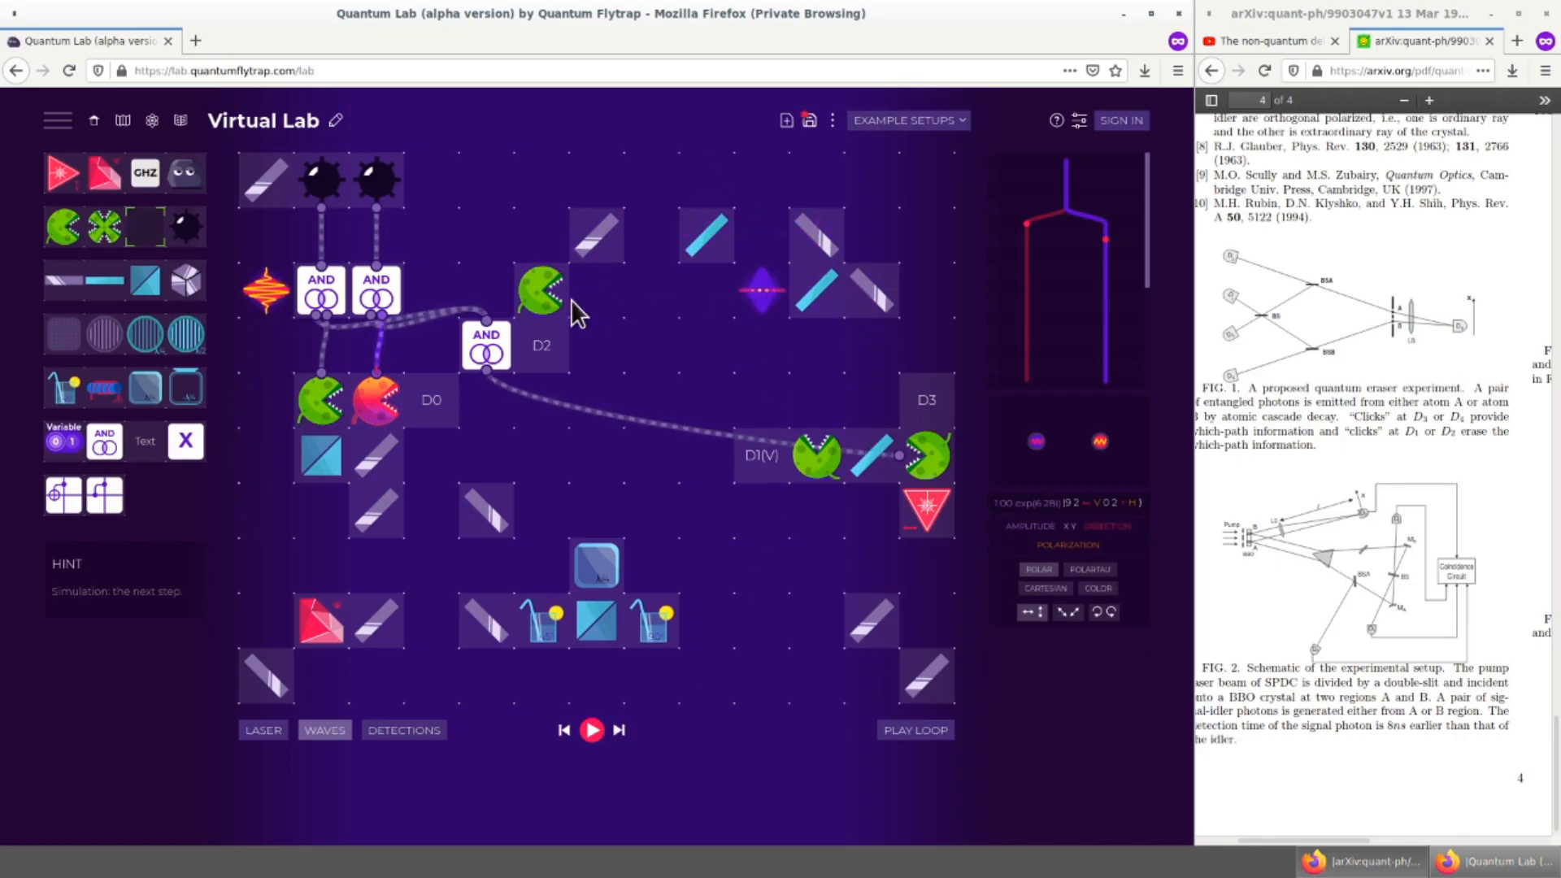
{"action": "double_click", "coordinate": [530, 348]}
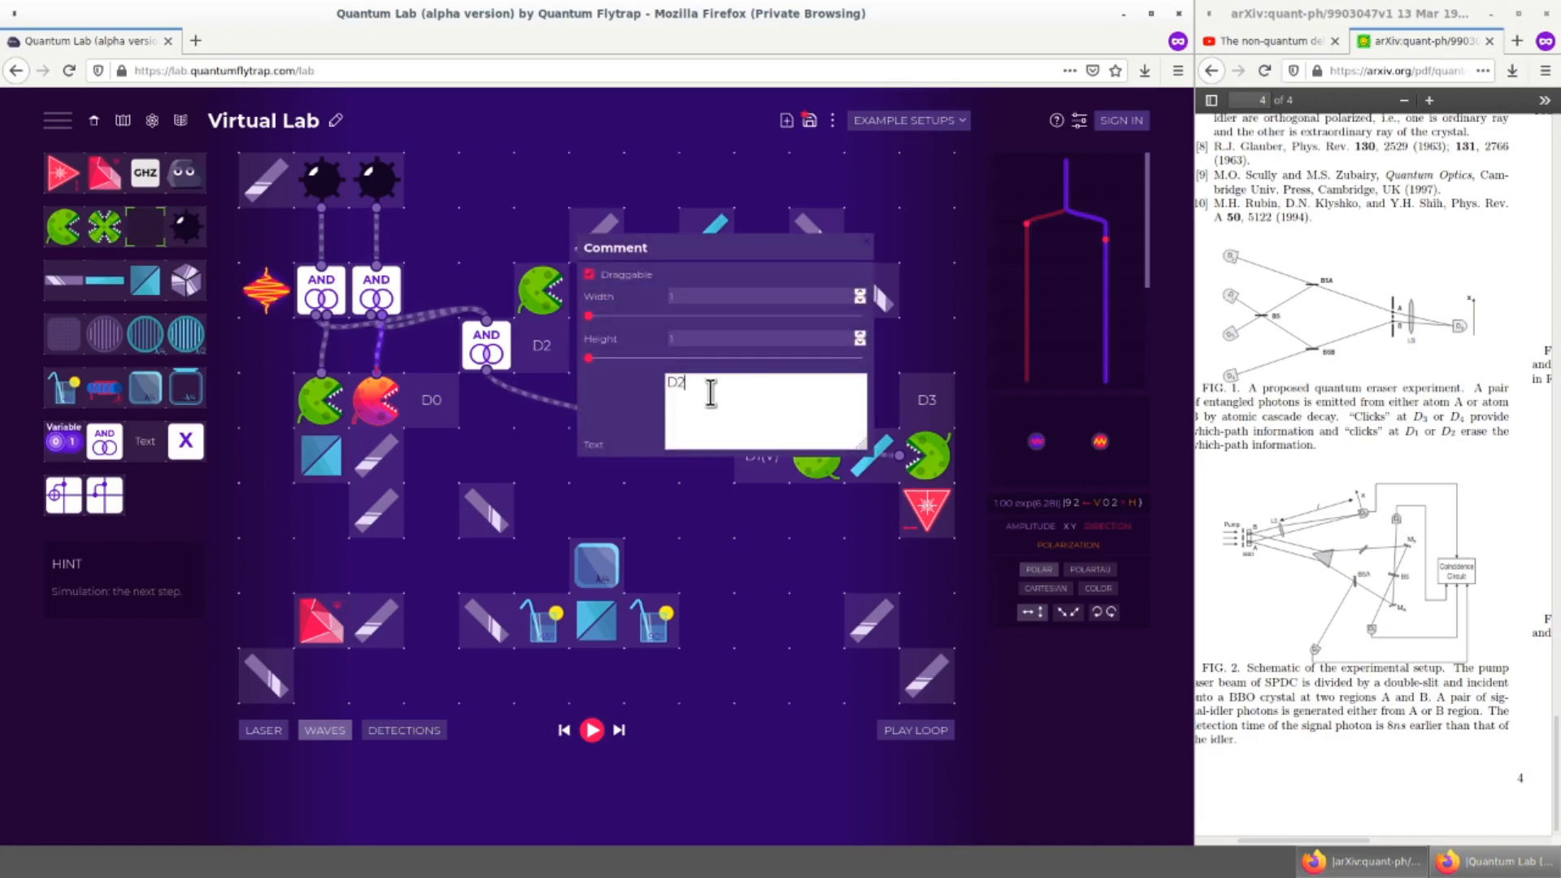
{"action": "type", "text": "(H)"}
{"action": "left_click", "coordinate": [718, 533]}
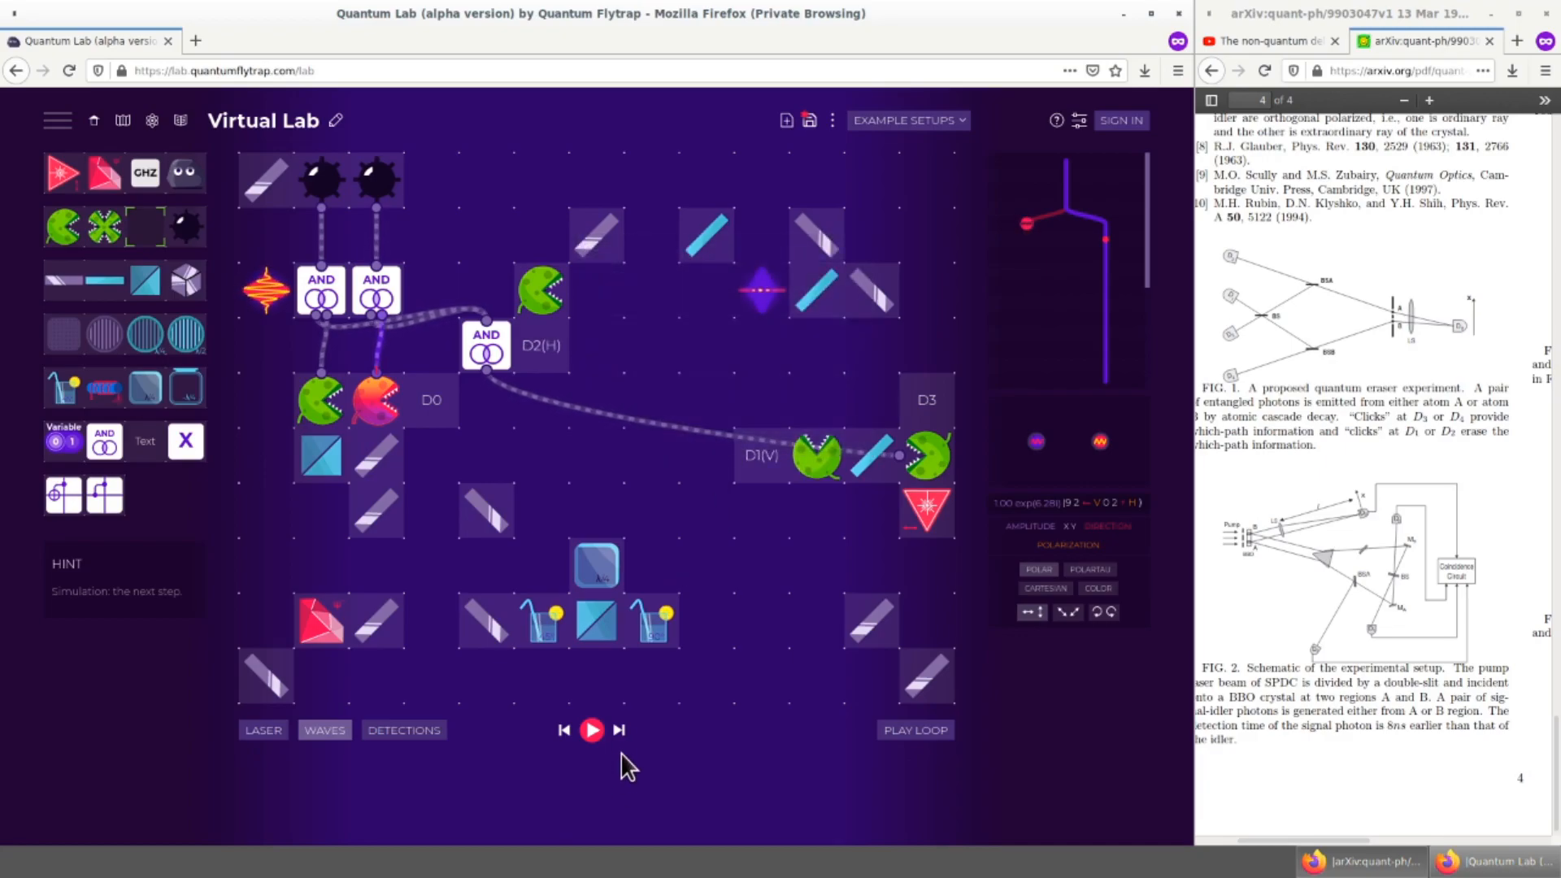
Step: Advance the simulation until the D2 detector absorbs the idler photon, and go back one step
{"action": "left_click", "coordinate": [621, 730]}
{"action": "left_click", "coordinate": [621, 730]}
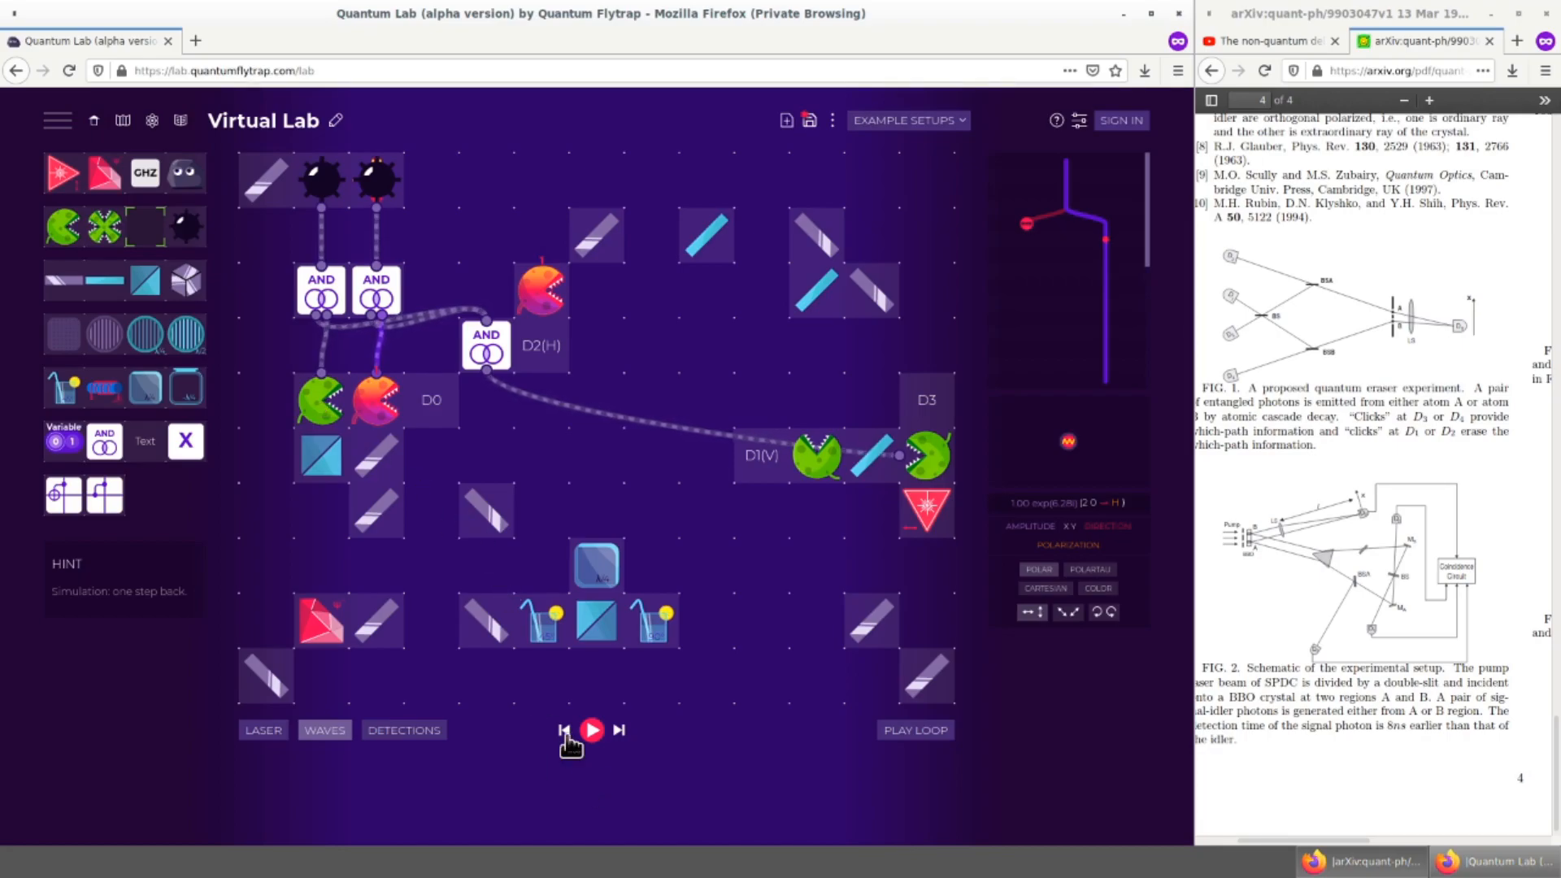
{"action": "left_click", "coordinate": [567, 736]}
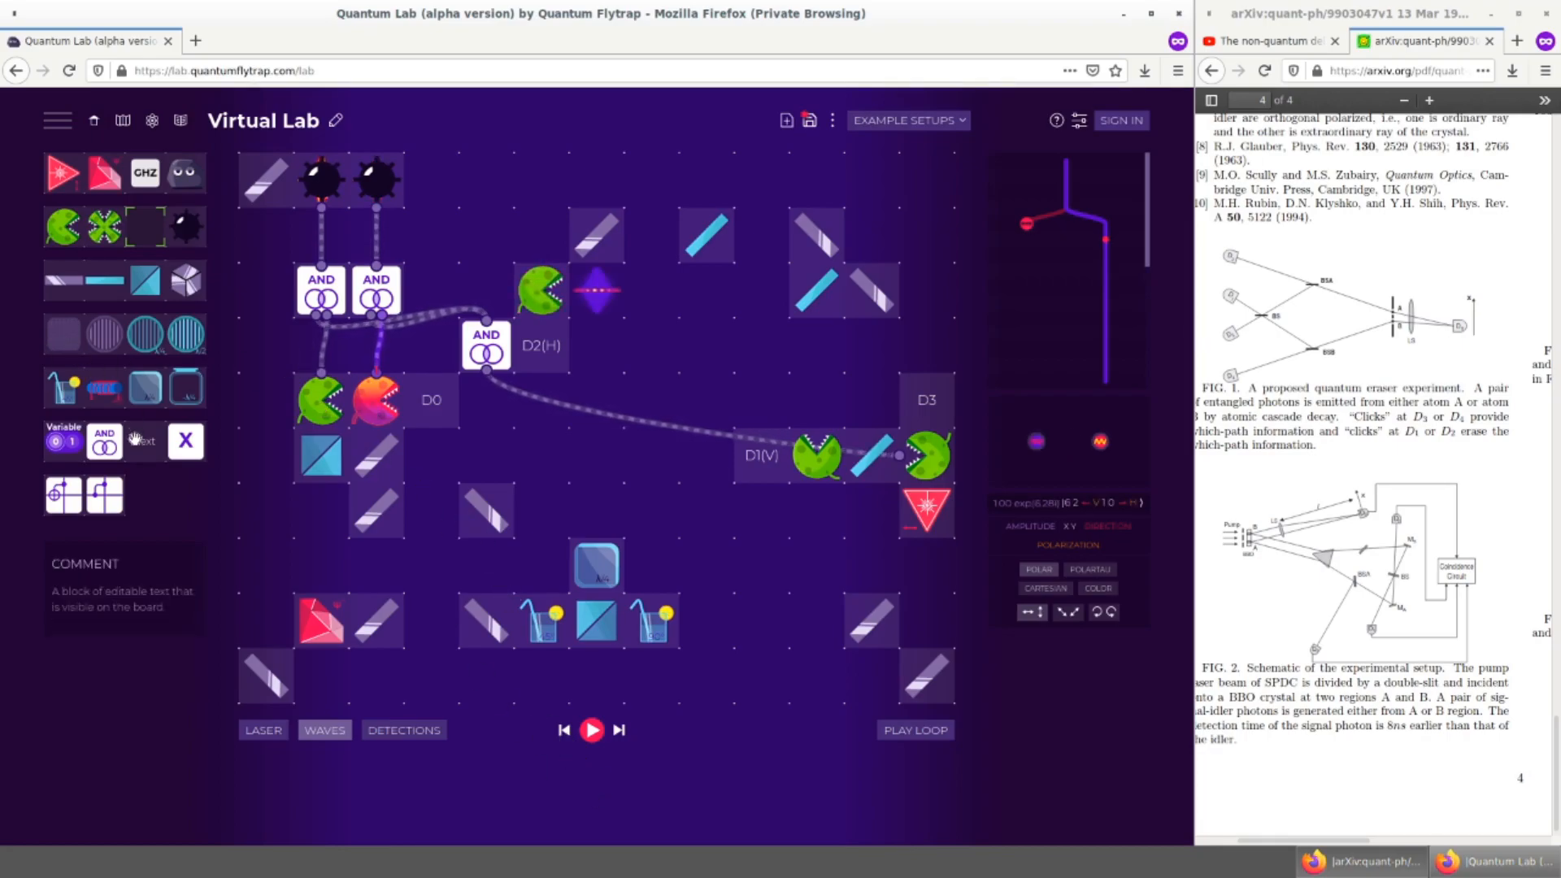
Step: Add comments above the two D0 detectors, reading "H" over the right one and "V" over the left one
{"action": "left_click", "coordinate": [383, 347]}
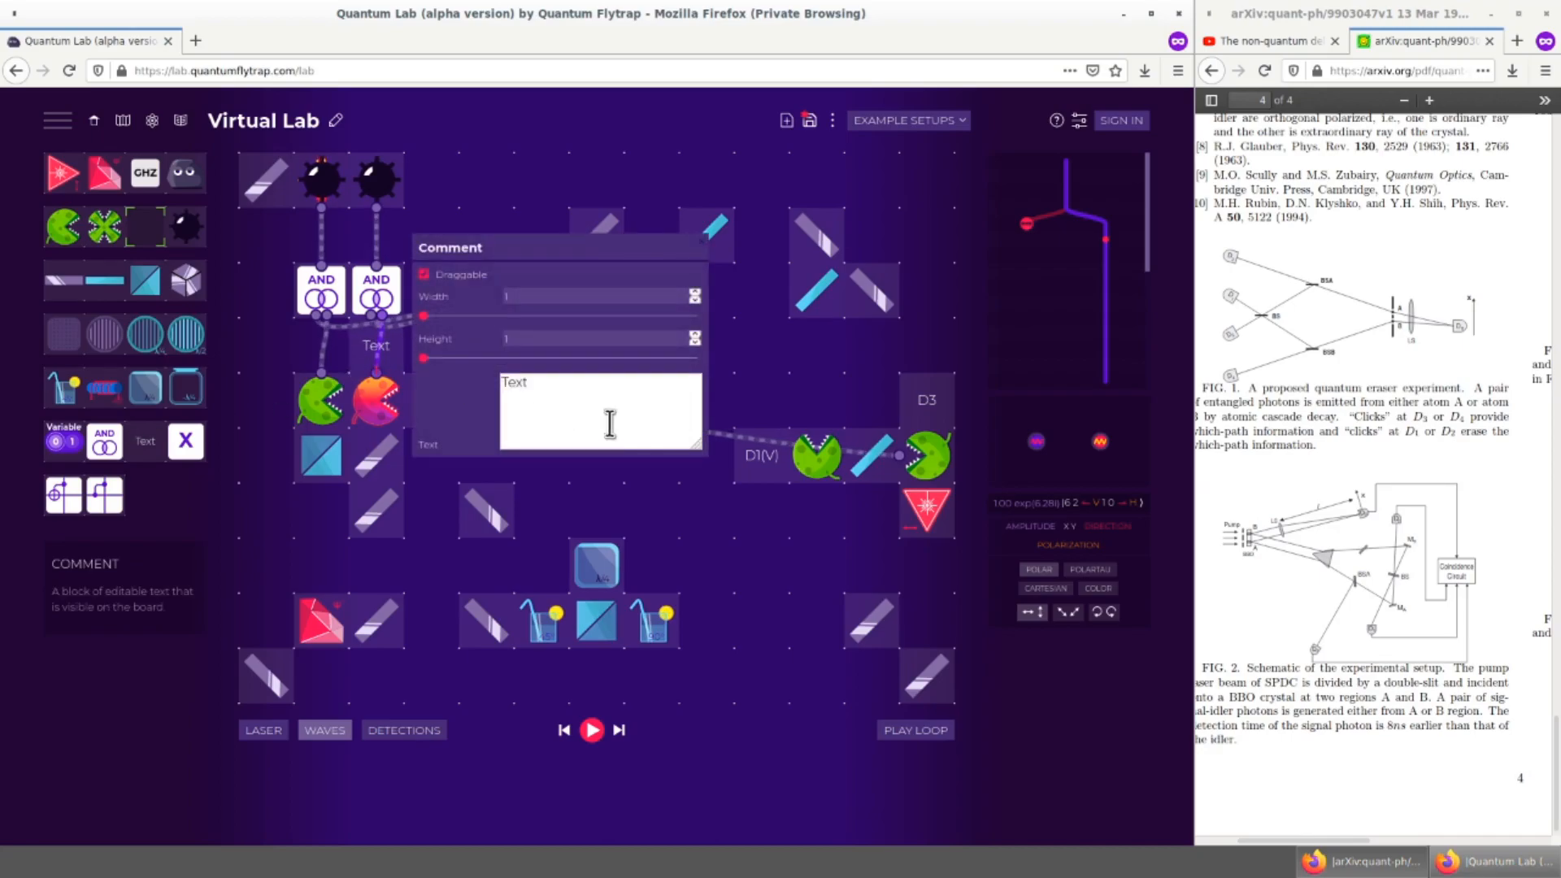
{"action": "type", "text": "H"}
{"action": "left_click", "coordinate": [576, 491]}
{"action": "left_click_drag", "start_coordinate": [145, 443], "coordinate": [340, 365]}
{"action": "left_click", "coordinate": [324, 349]}
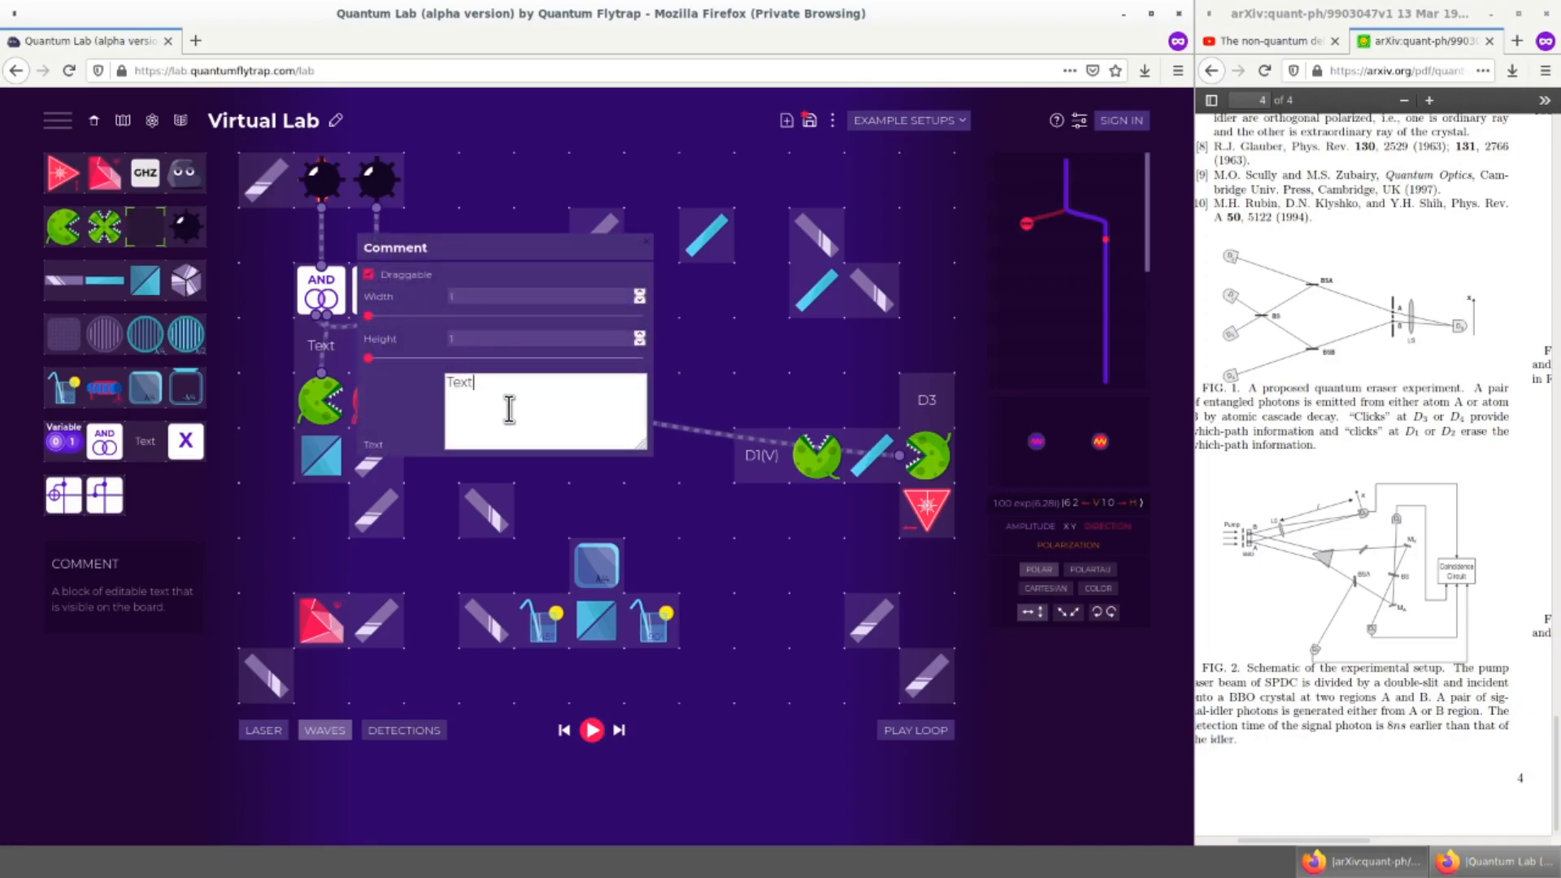
{"action": "left_click", "coordinate": [594, 496]}
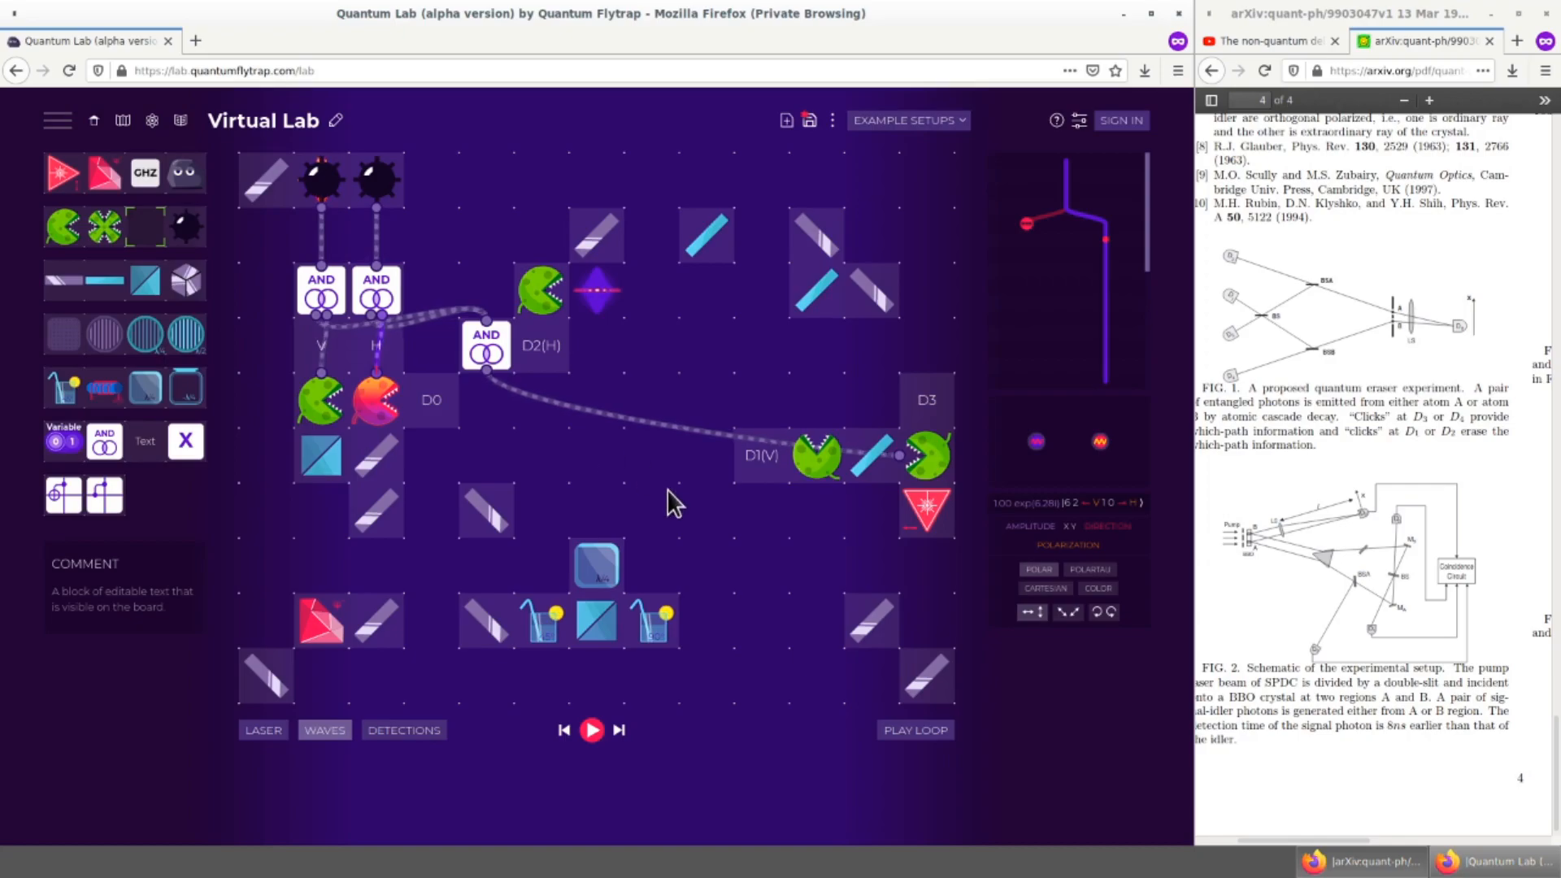
Step: Return to the laser view and rewire the central AND gate's lower input from D3 to the D2 detector
{"action": "left_click", "coordinate": [264, 730]}
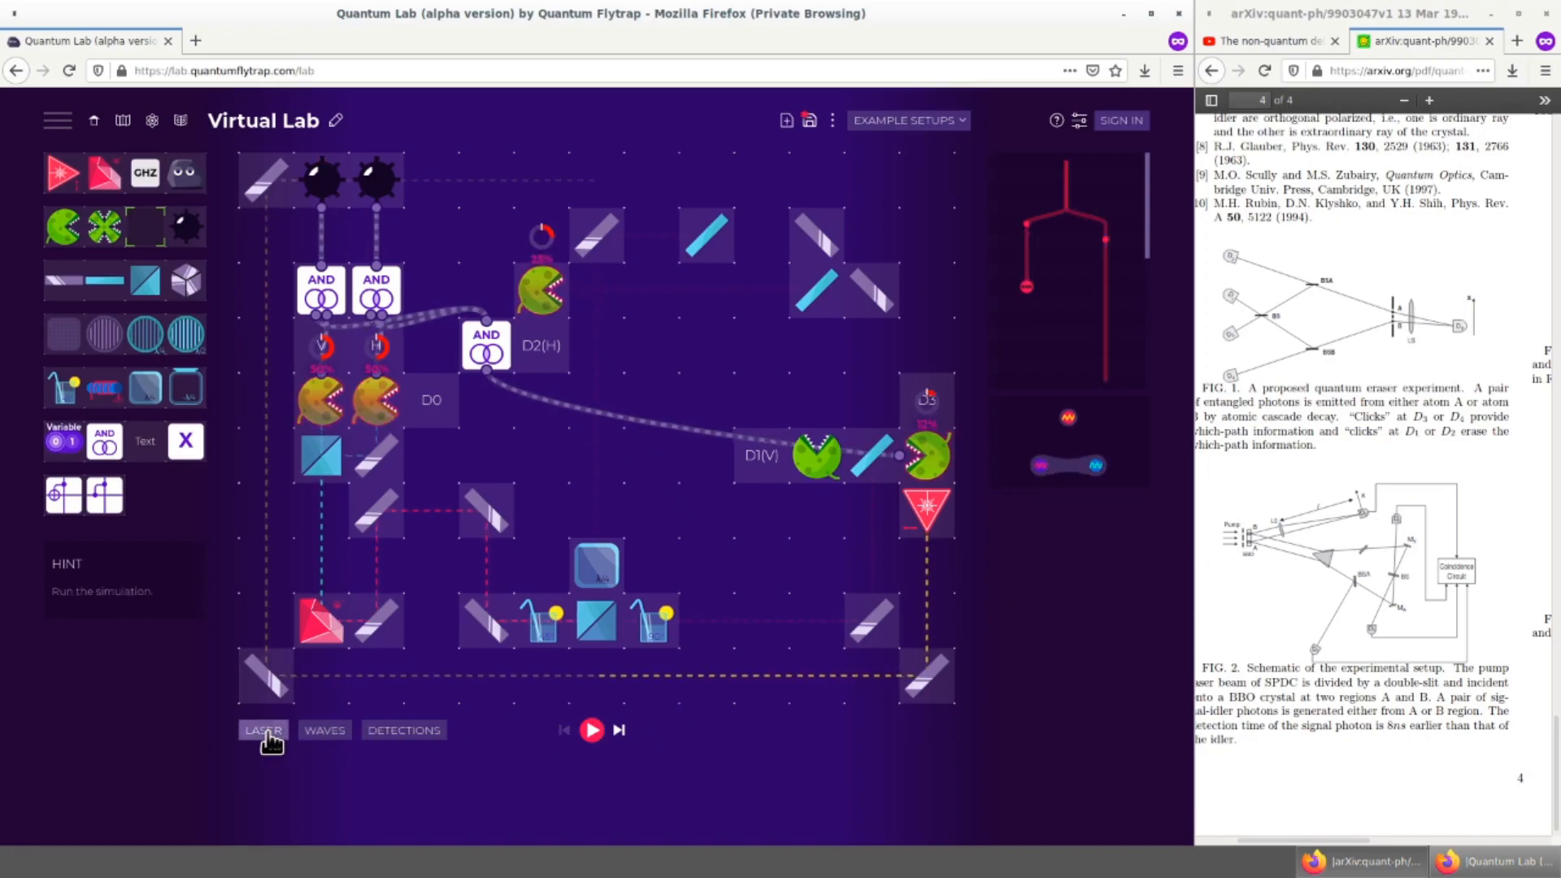
{"action": "left_click_drag", "start_coordinate": [900, 458], "coordinate": [536, 296]}
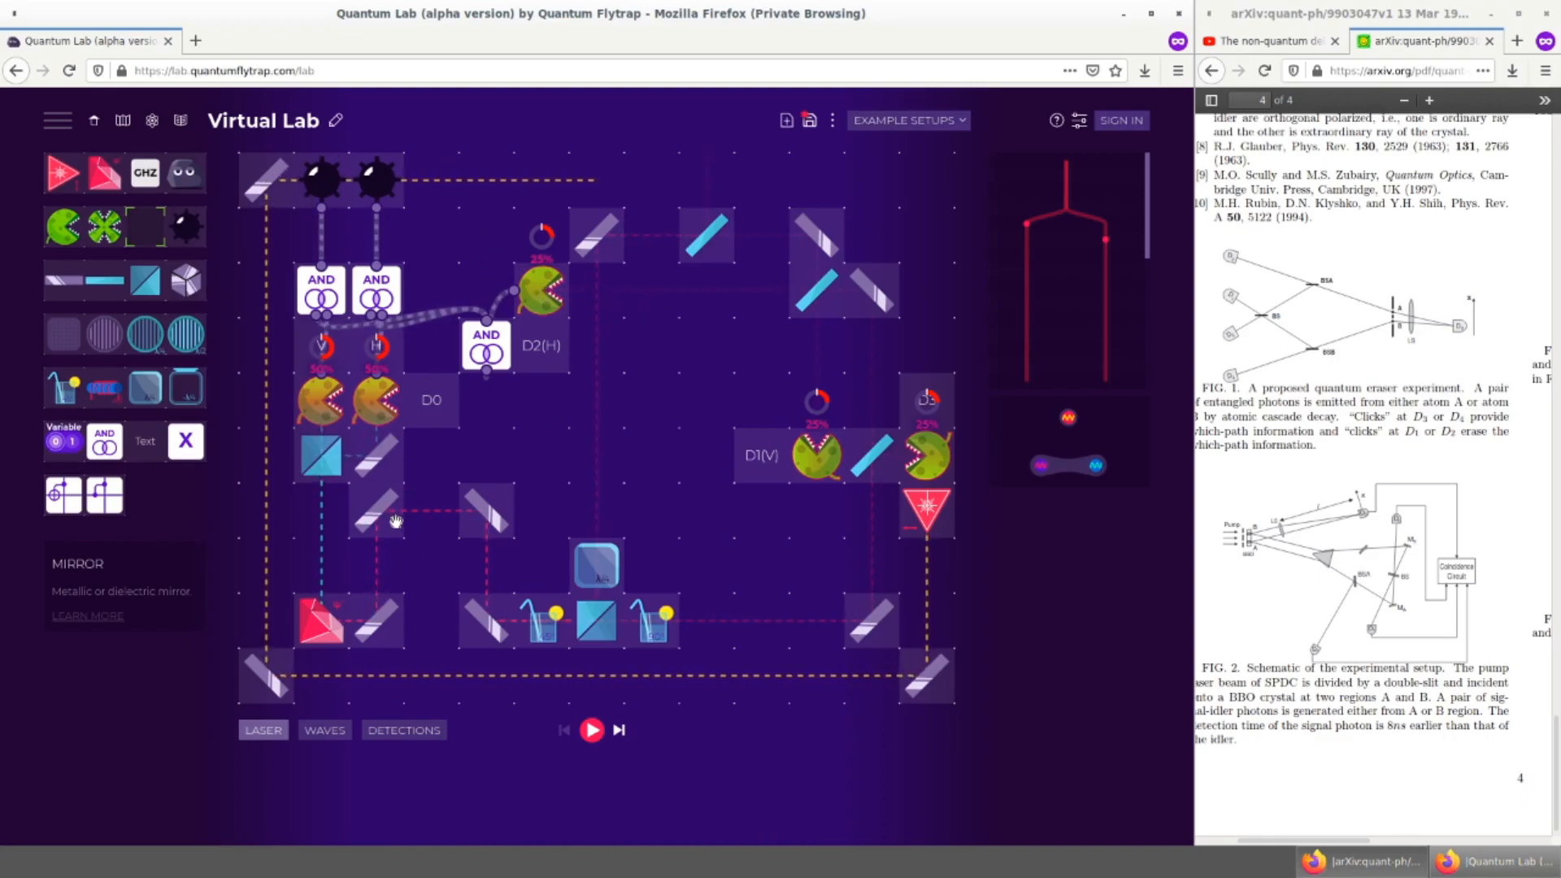
Step: Remove the four mirrors forming the idler's delay loop between the crystal and the first sugar solution
{"action": "left_click_drag", "start_coordinate": [388, 634], "coordinate": [193, 423]}
{"action": "left_click_drag", "start_coordinate": [484, 625], "coordinate": [170, 427]}
{"action": "left_click_drag", "start_coordinate": [386, 516], "coordinate": [168, 452]}
{"action": "left_click_drag", "start_coordinate": [484, 516], "coordinate": [172, 457]}
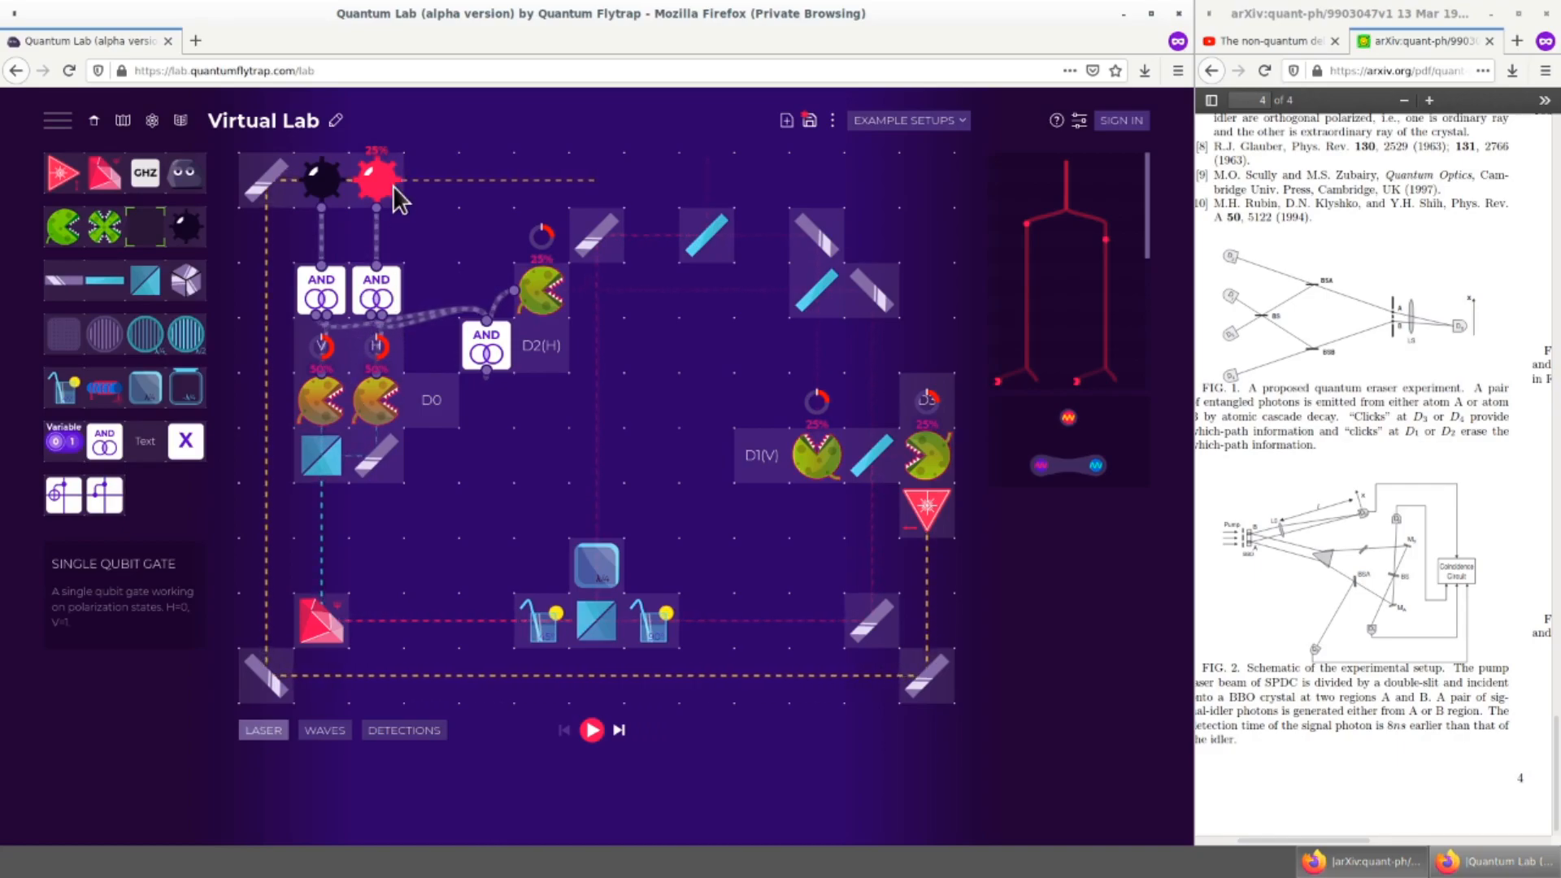
Step: Rewire the central AND gate's lower input to the D1 detector and then to D3 to compare the rocks' coincidences
{"action": "left_click_drag", "start_coordinate": [517, 289], "coordinate": [812, 459]}
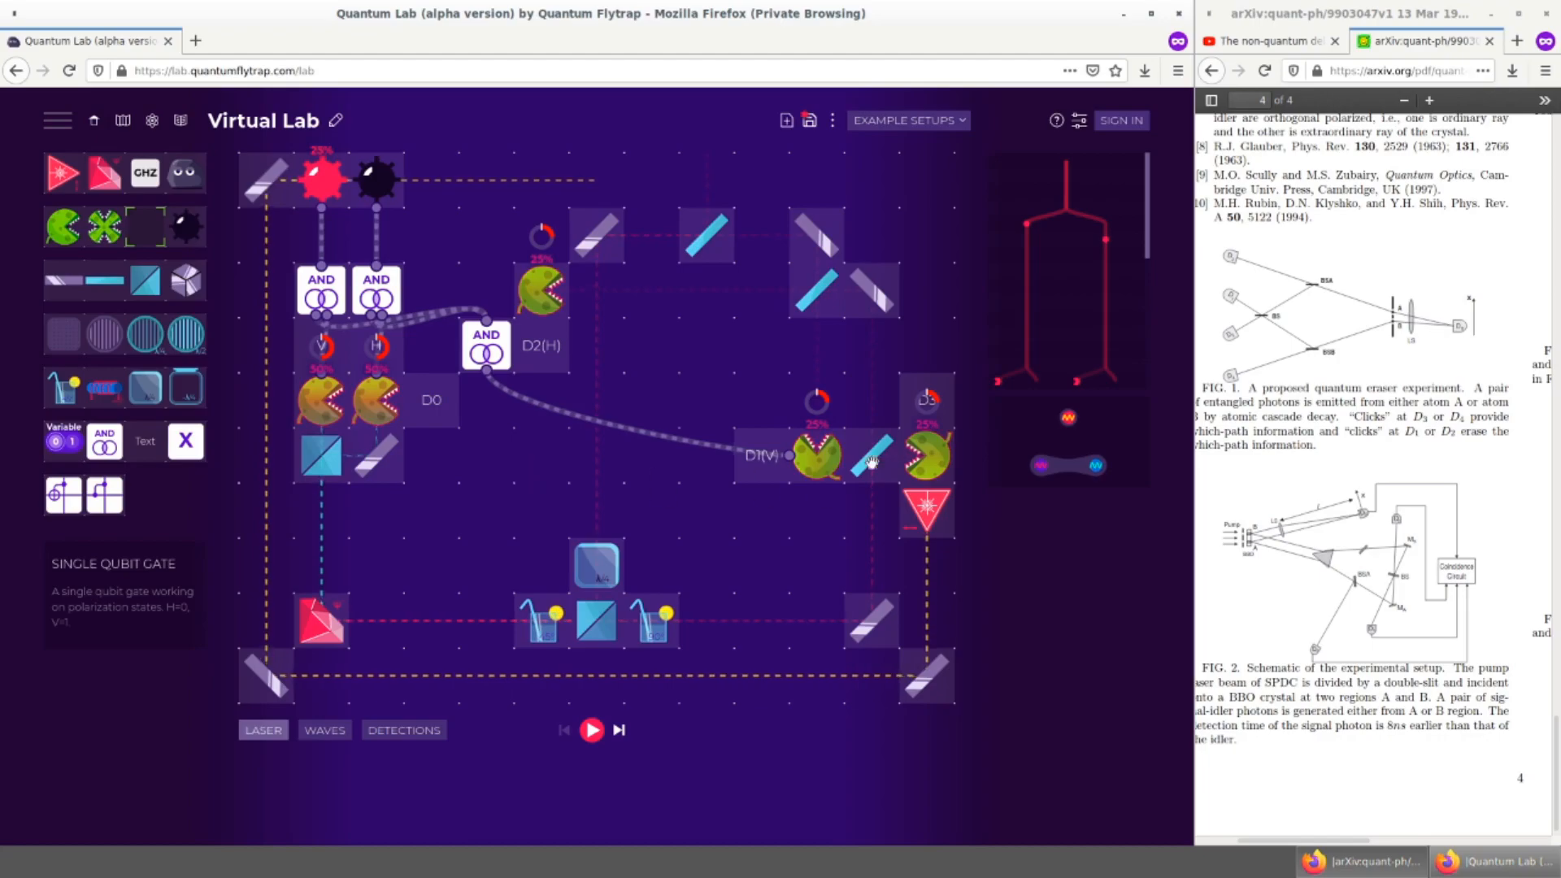
{"action": "left_click_drag", "start_coordinate": [789, 455], "coordinate": [904, 455]}
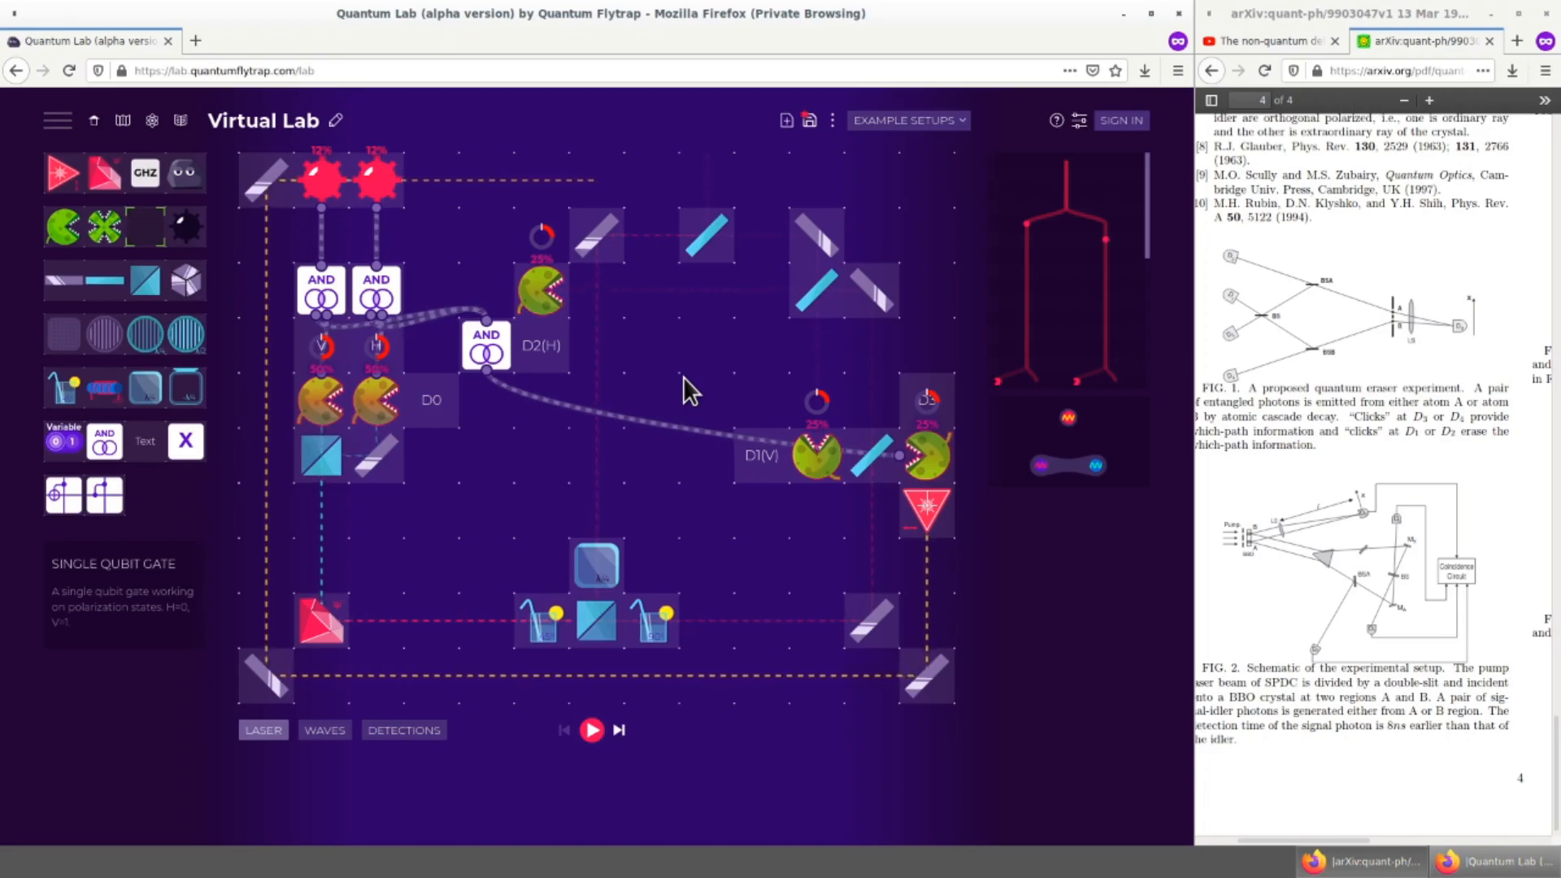
Step: Advance the simulation through the D0 detection until the idler photon leaves the lower polarizing beam splitter along both paths
{"action": "left_click", "coordinate": [621, 730]}
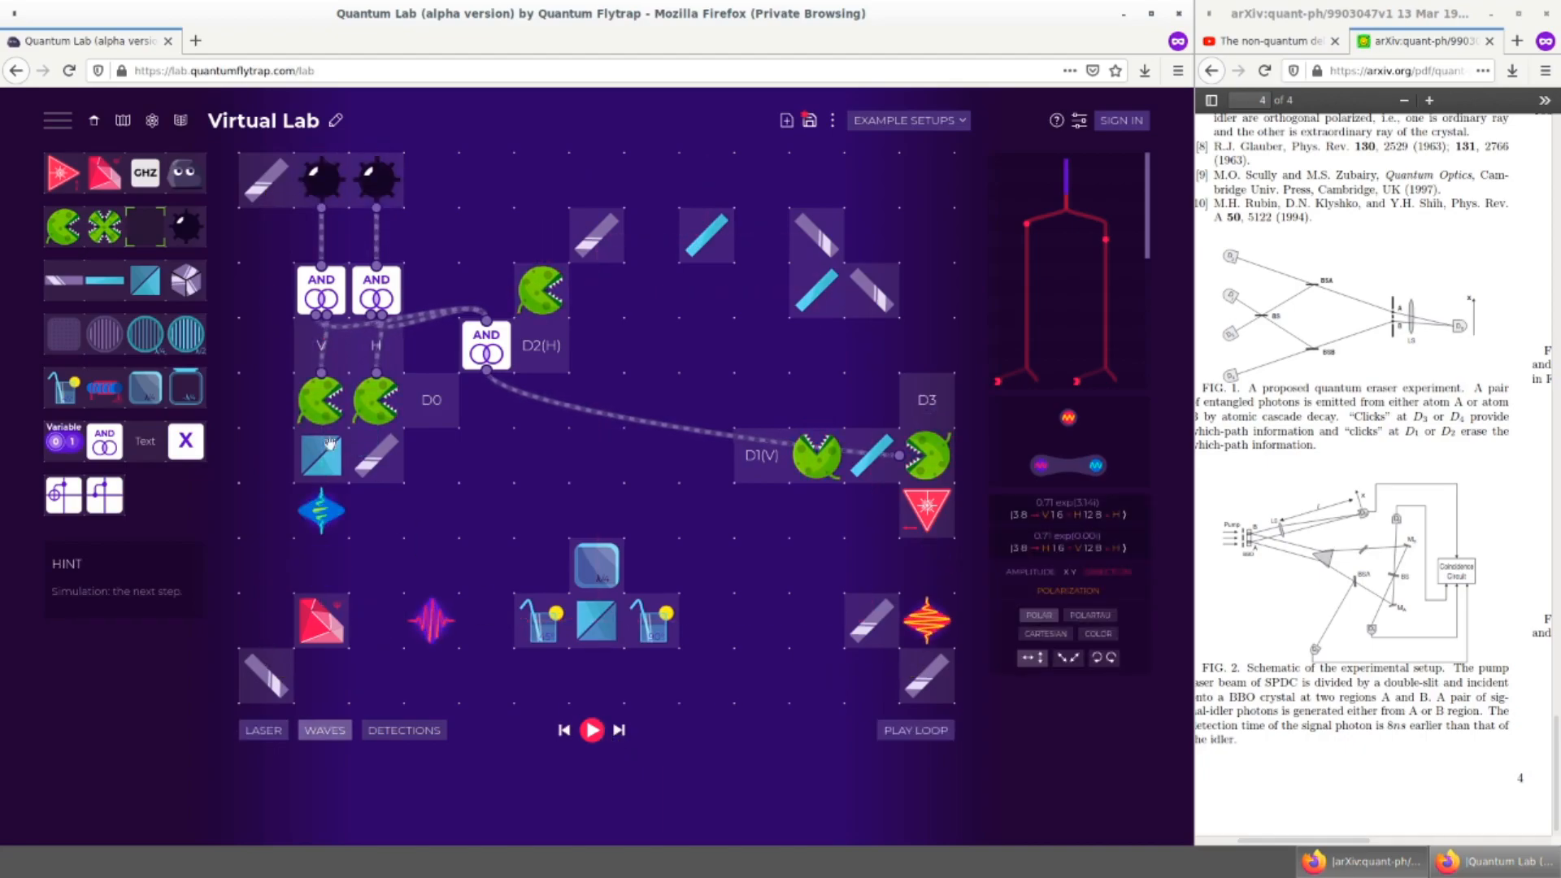
{"action": "left_click", "coordinate": [621, 734]}
{"action": "left_click", "coordinate": [620, 734]}
{"action": "left_click", "coordinate": [620, 734]}
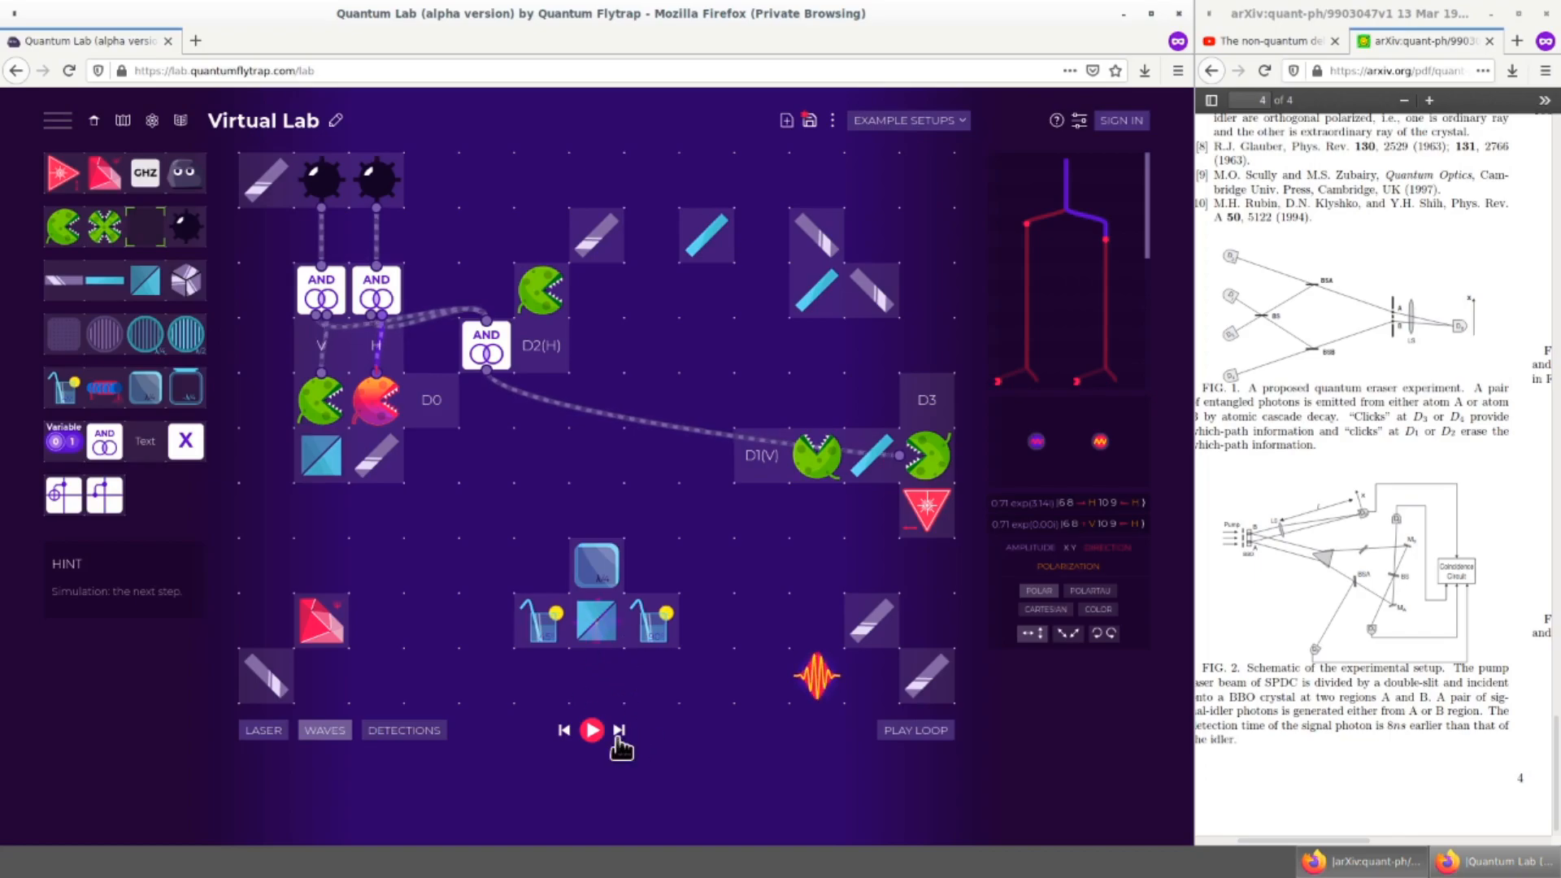
{"action": "left_click", "coordinate": [620, 732]}
{"action": "left_click", "coordinate": [619, 732]}
{"action": "left_click", "coordinate": [620, 732]}
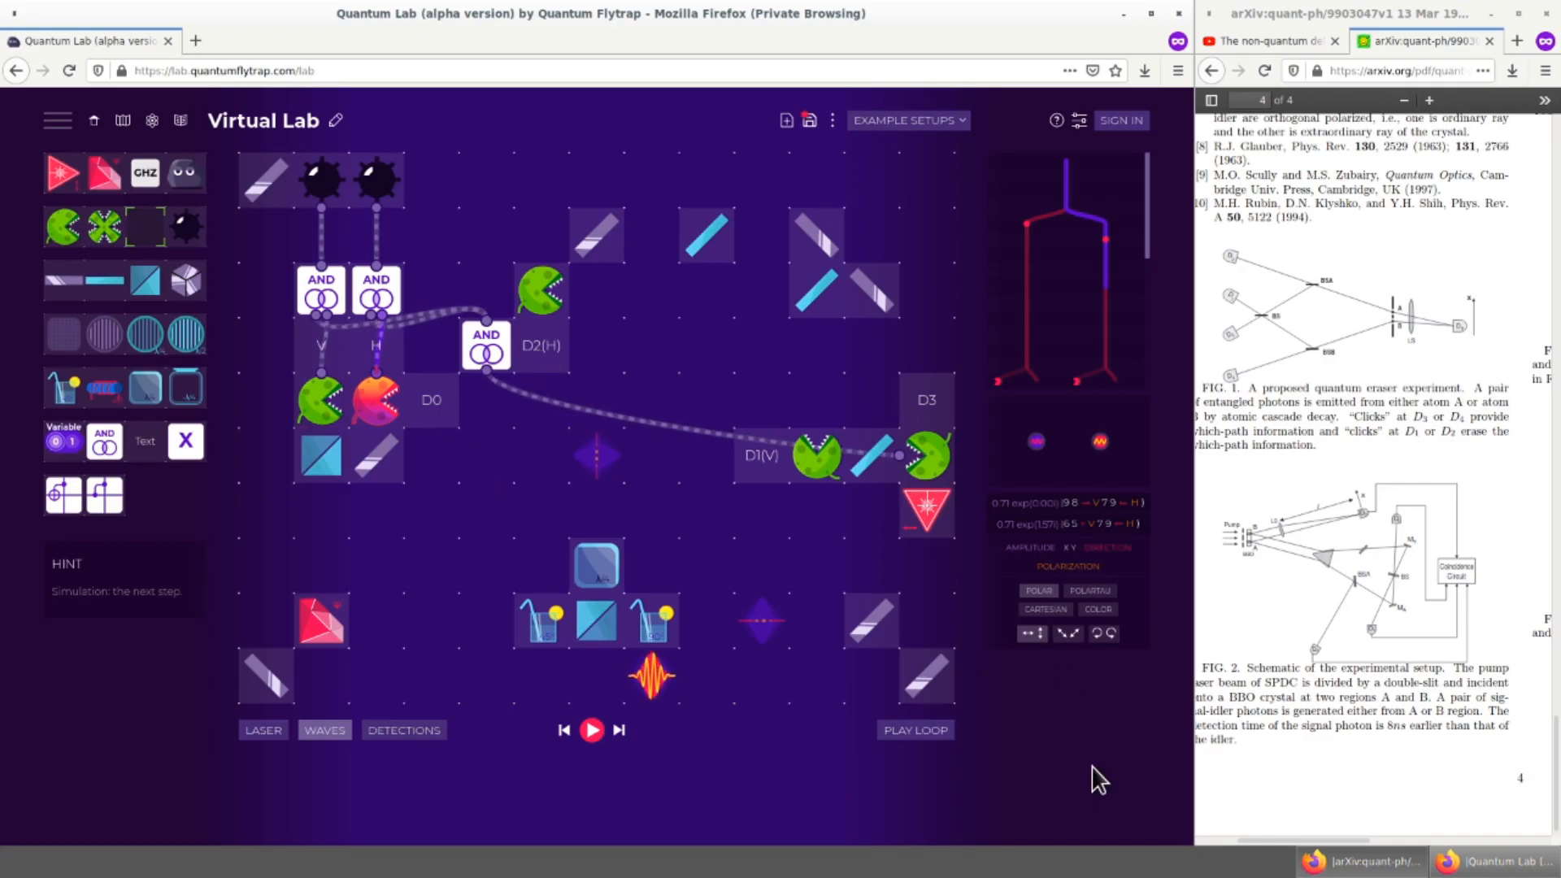
Step: Show the paper's Figures 3 and 4 with the joint detection rates
{"action": "left_click_drag", "start_coordinate": [1249, 841], "coordinate": [1411, 844]}
{"action": "scroll", "coordinate": [1424, 427], "scroll_direction": "up", "scroll_amount": 2}
{"action": "scroll", "coordinate": [1349, 505], "scroll_direction": "up", "scroll_amount": 3}
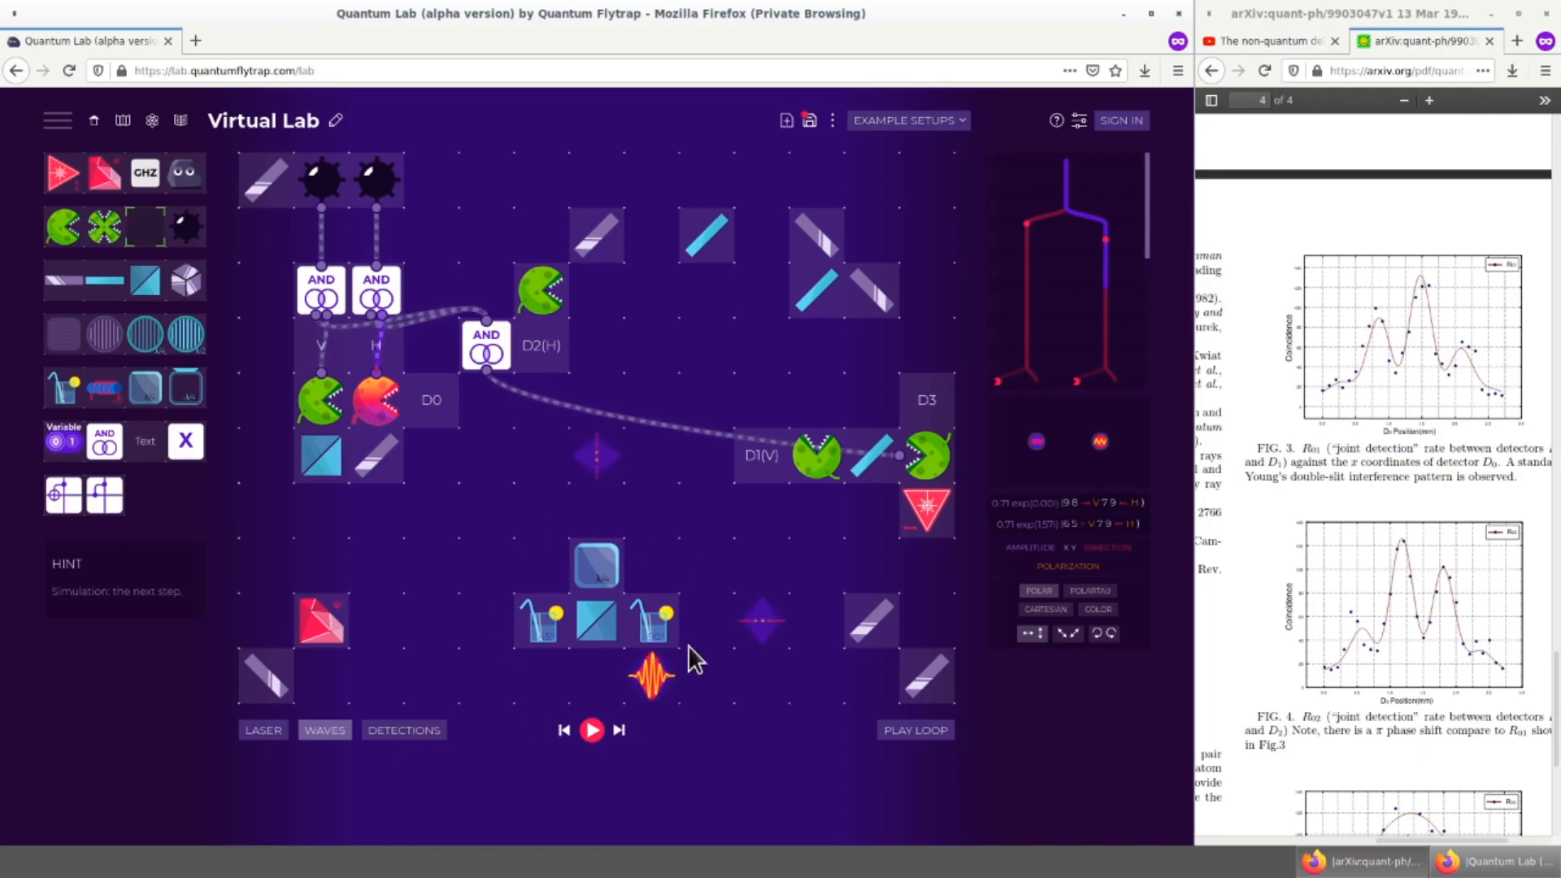
Step: Rewind the simulation to the laser view and return the paper to Figures 1 and 2
{"action": "left_click", "coordinate": [564, 730]}
{"action": "left_click", "coordinate": [564, 732]}
{"action": "left_click", "coordinate": [564, 732]}
{"action": "left_click", "coordinate": [564, 731]}
{"action": "left_click", "coordinate": [564, 731]}
{"action": "left_click", "coordinate": [564, 732]}
{"action": "left_click", "coordinate": [564, 732]}
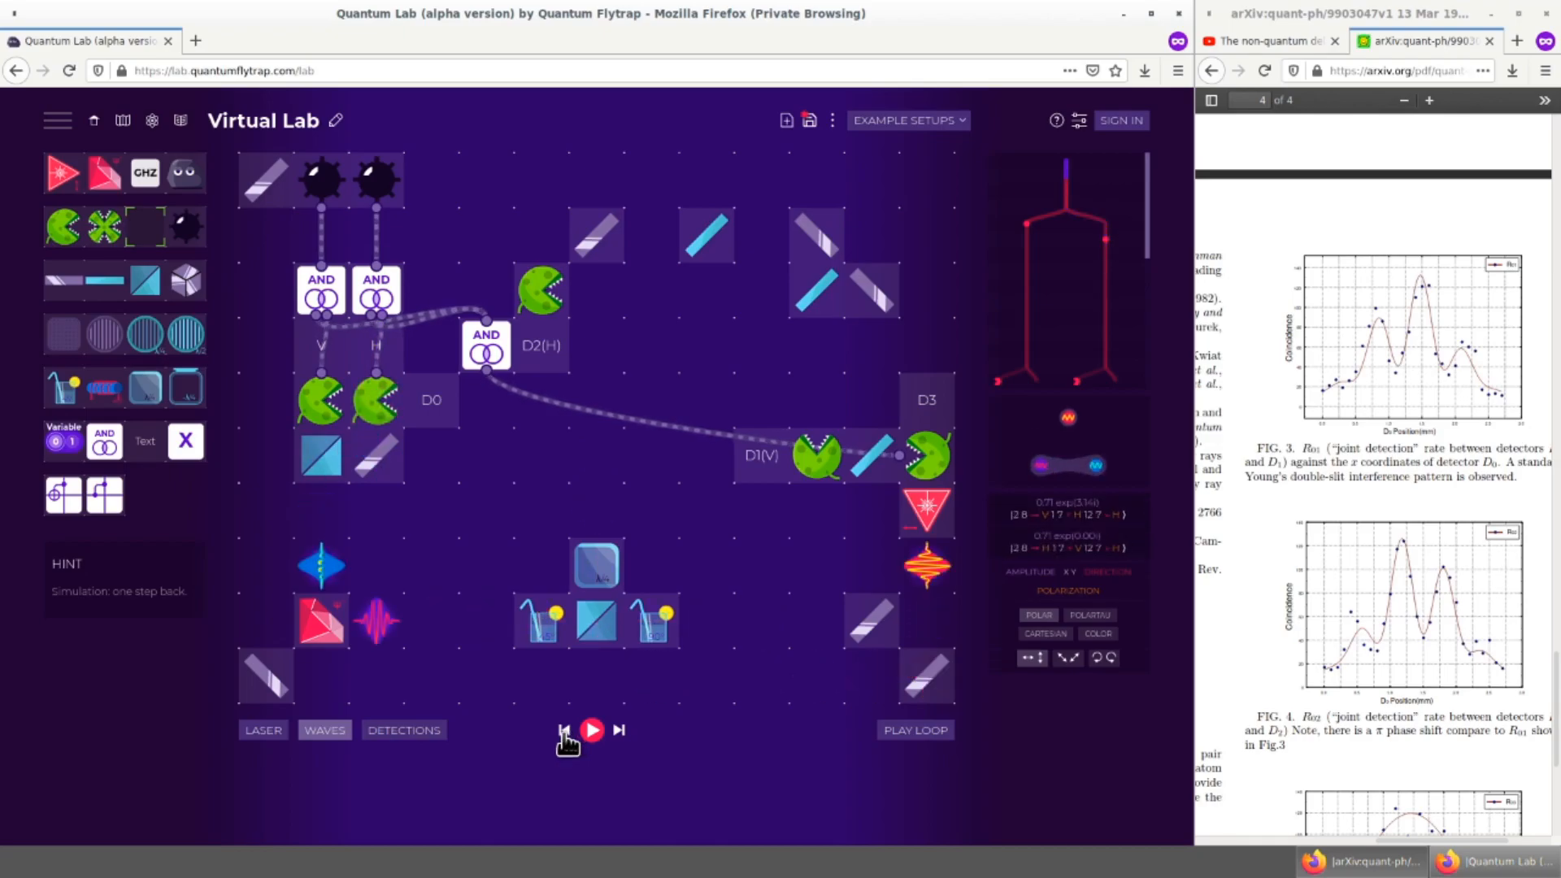
{"action": "left_click", "coordinate": [564, 732]}
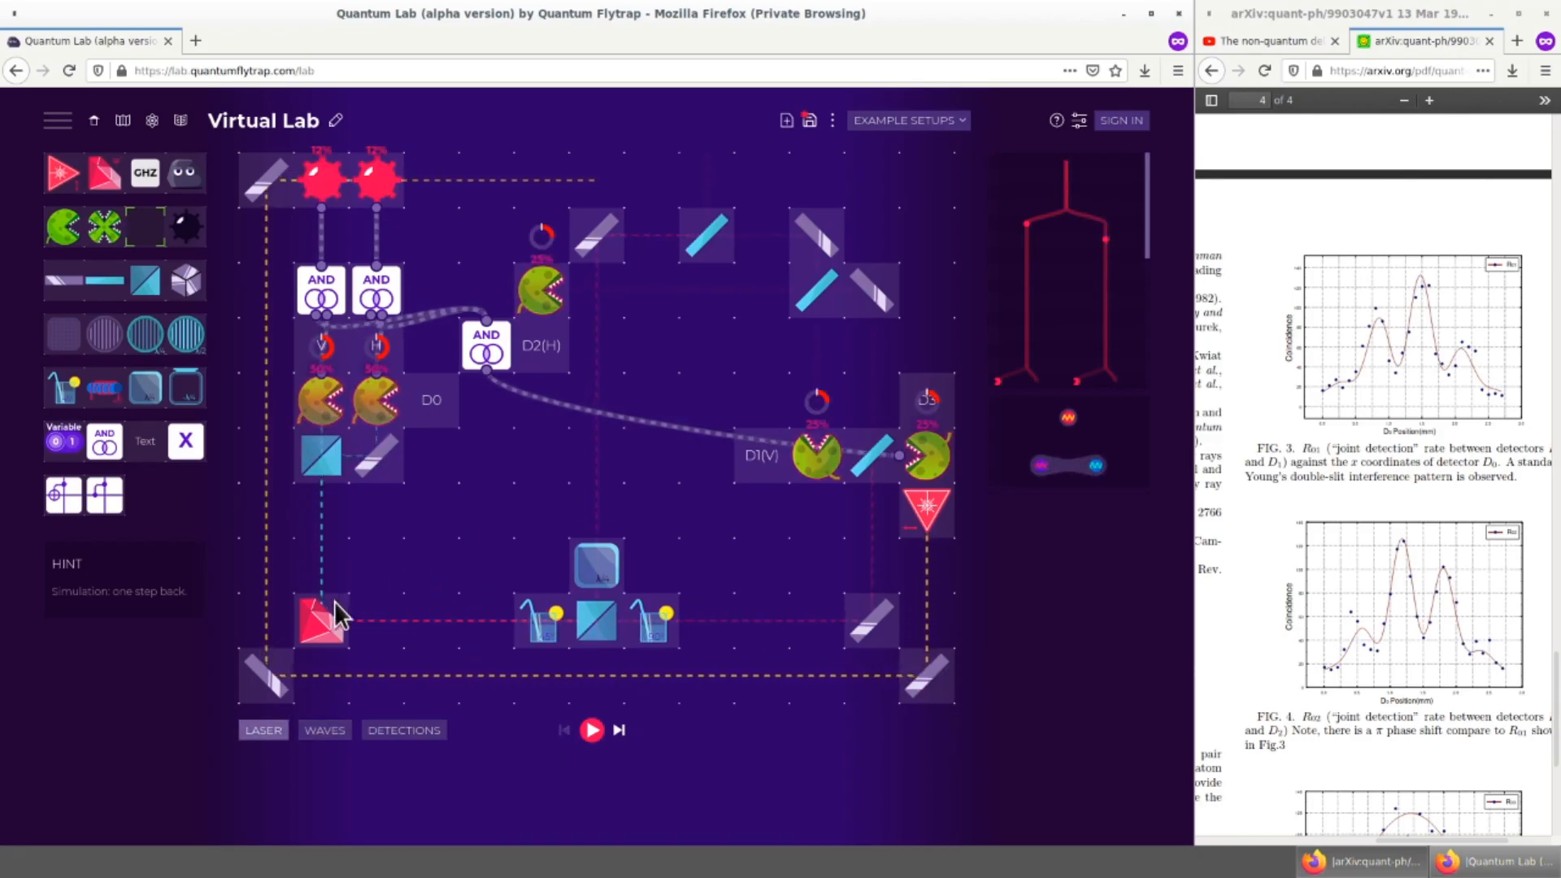
{"action": "scroll", "coordinate": [1346, 652], "scroll_direction": "up", "scroll_amount": 10}
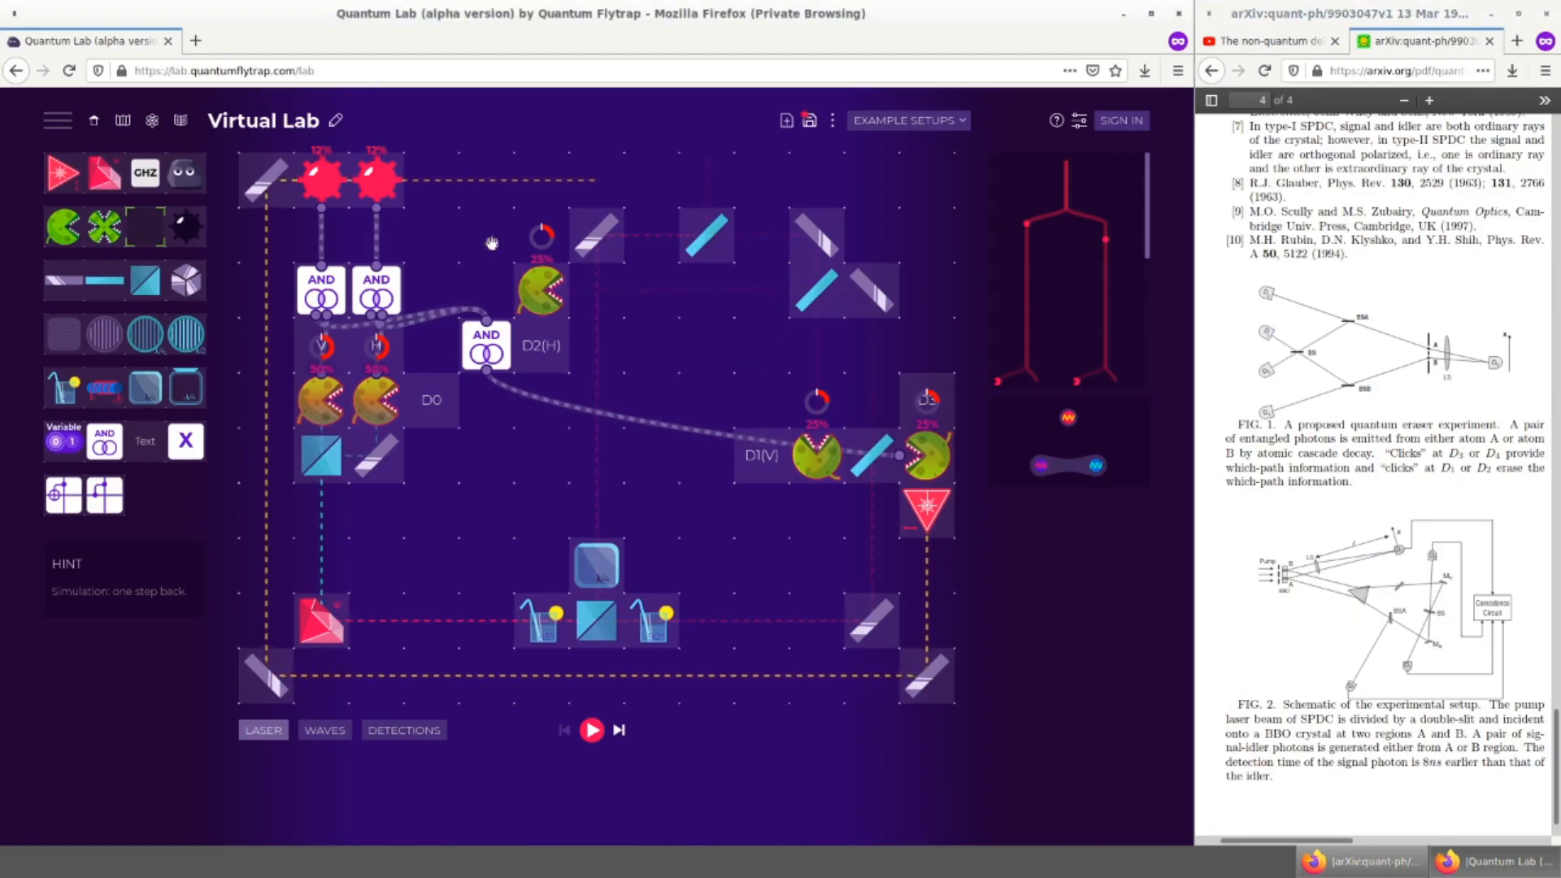
Step: Remove the D3 detector, two beam splitters and two upper mirrors, placing the remaining beam splitter where both idler paths cross
{"action": "left_click_drag", "start_coordinate": [706, 235], "coordinate": [147, 281]}
{"action": "left_click_drag", "start_coordinate": [869, 457], "coordinate": [114, 351]}
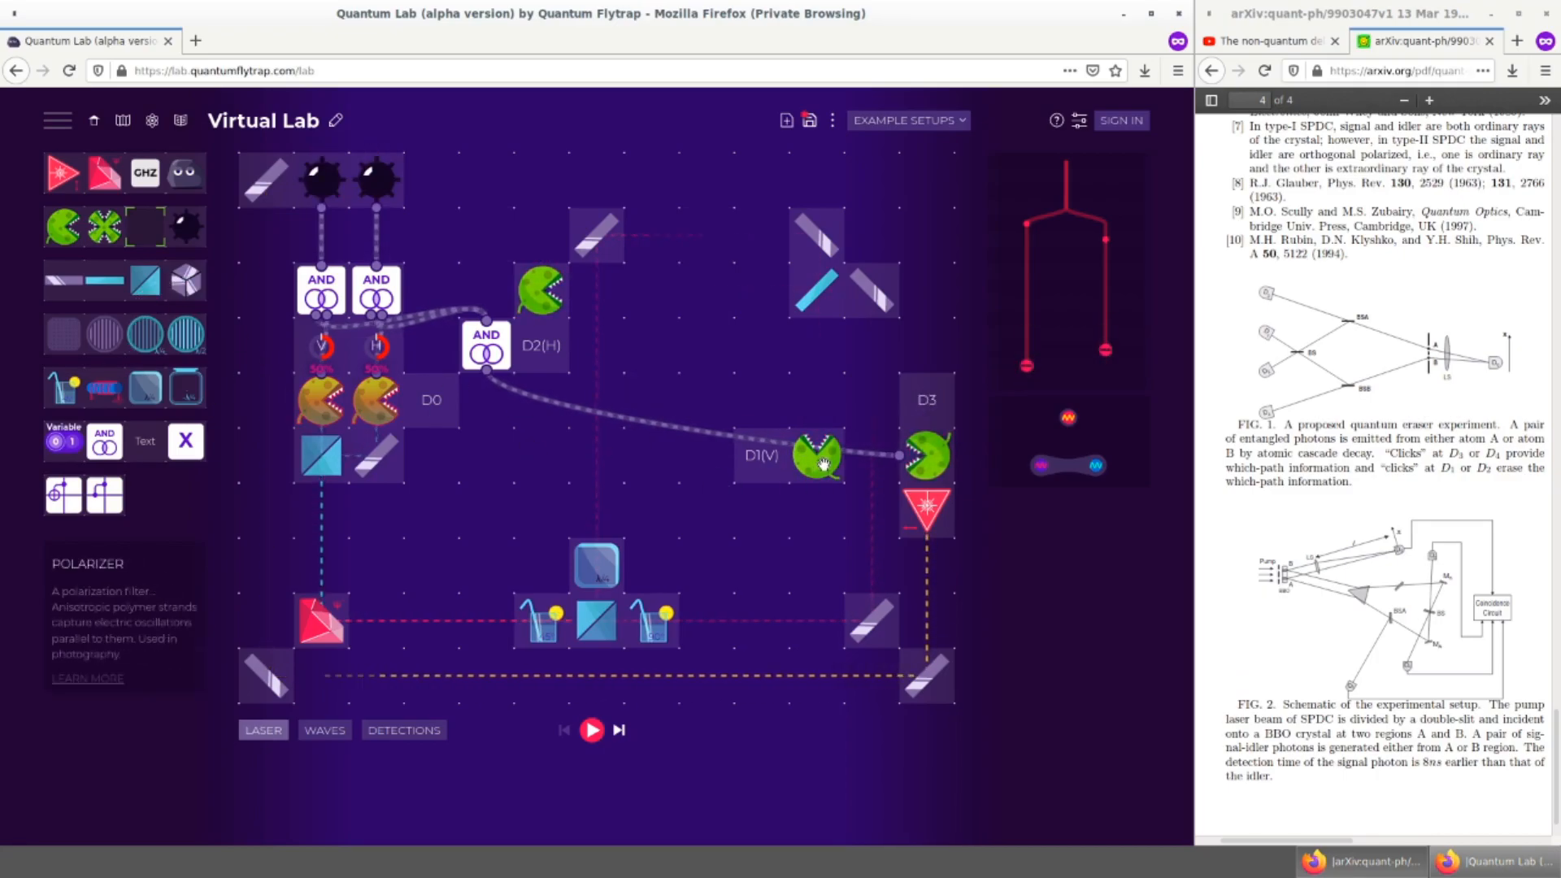
{"action": "left_click_drag", "start_coordinate": [927, 455], "coordinate": [104, 443]}
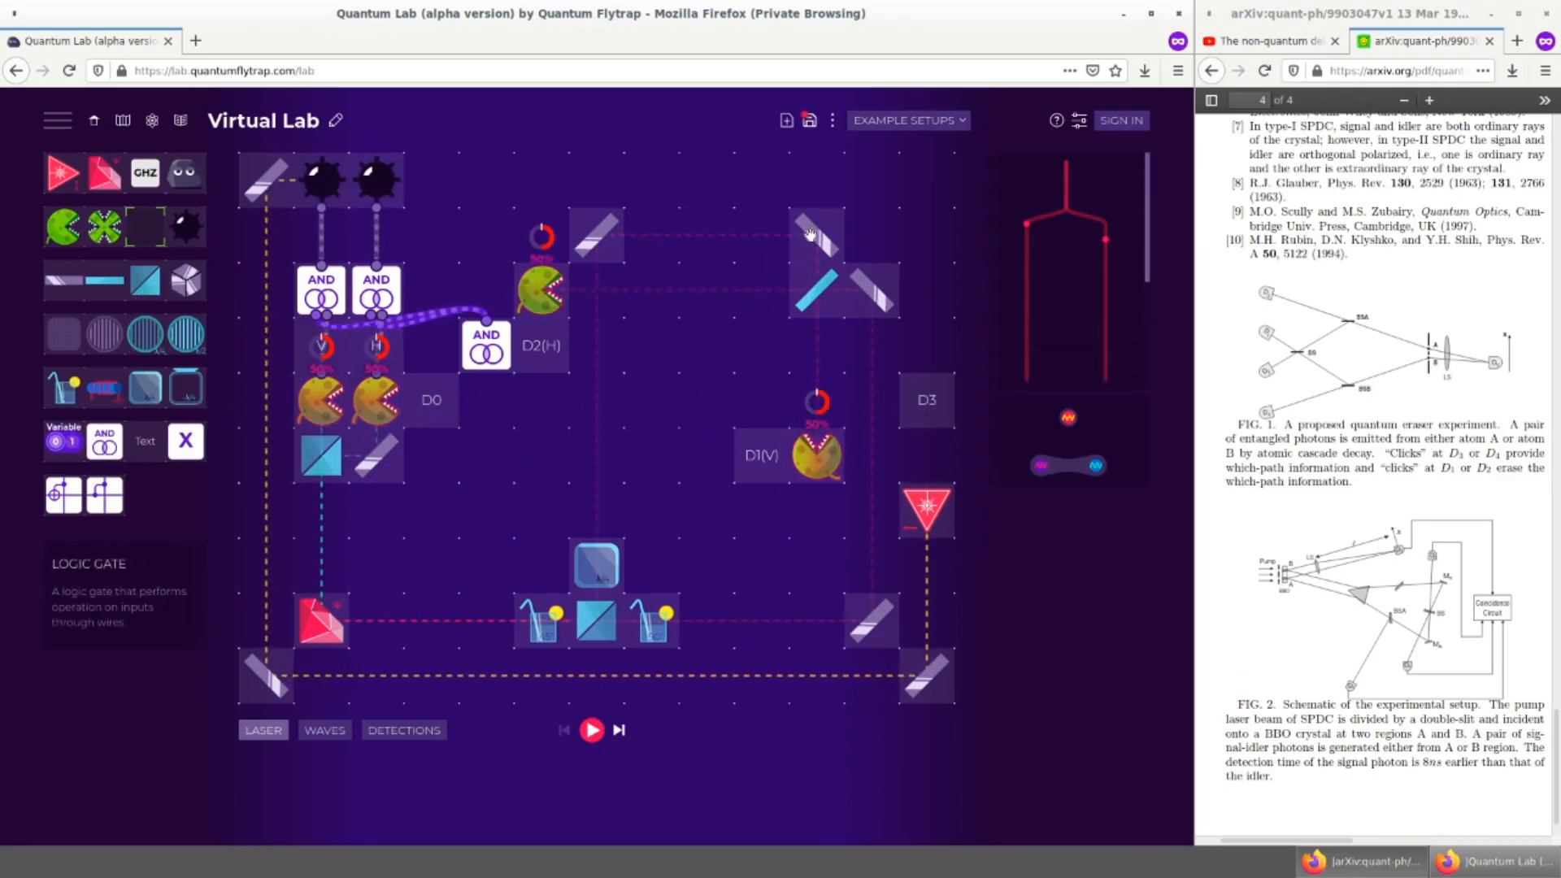
{"action": "left_click_drag", "start_coordinate": [800, 299], "coordinate": [130, 295]}
{"action": "left_click_drag", "start_coordinate": [813, 240], "coordinate": [89, 366]}
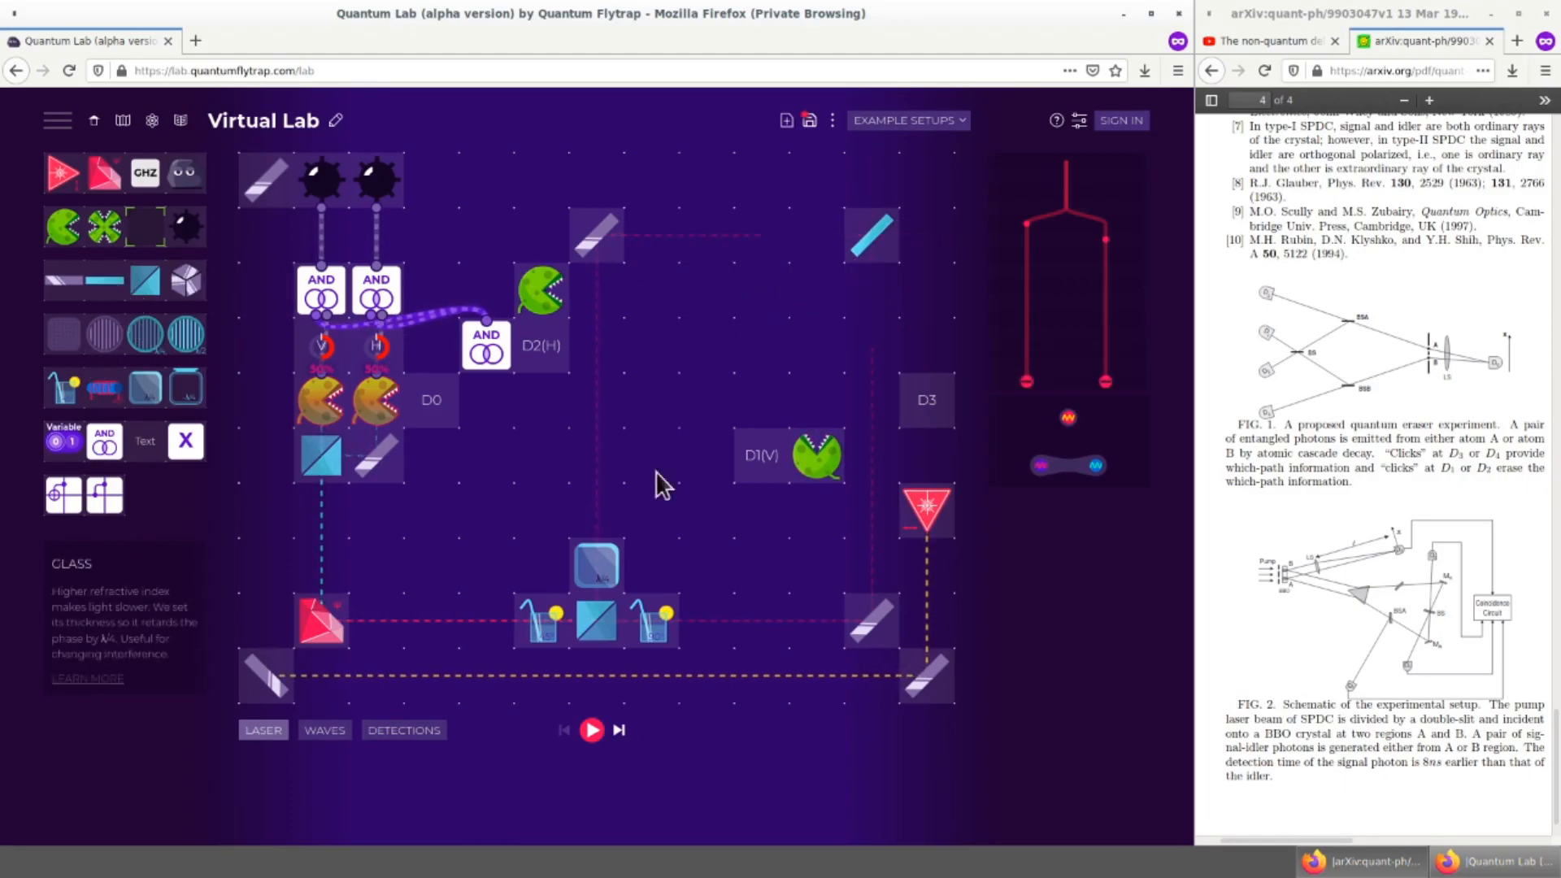
Step: Move the D1 and D2 detectors to the remaining beam splitter's two outputs, and remove the D1(V), D2(H) and D3 comments
{"action": "left_click_drag", "start_coordinate": [817, 453], "coordinate": [929, 237]}
{"action": "left_click_drag", "start_coordinate": [546, 290], "coordinate": [870, 182]}
{"action": "left_click_drag", "start_coordinate": [547, 345], "coordinate": [189, 342]}
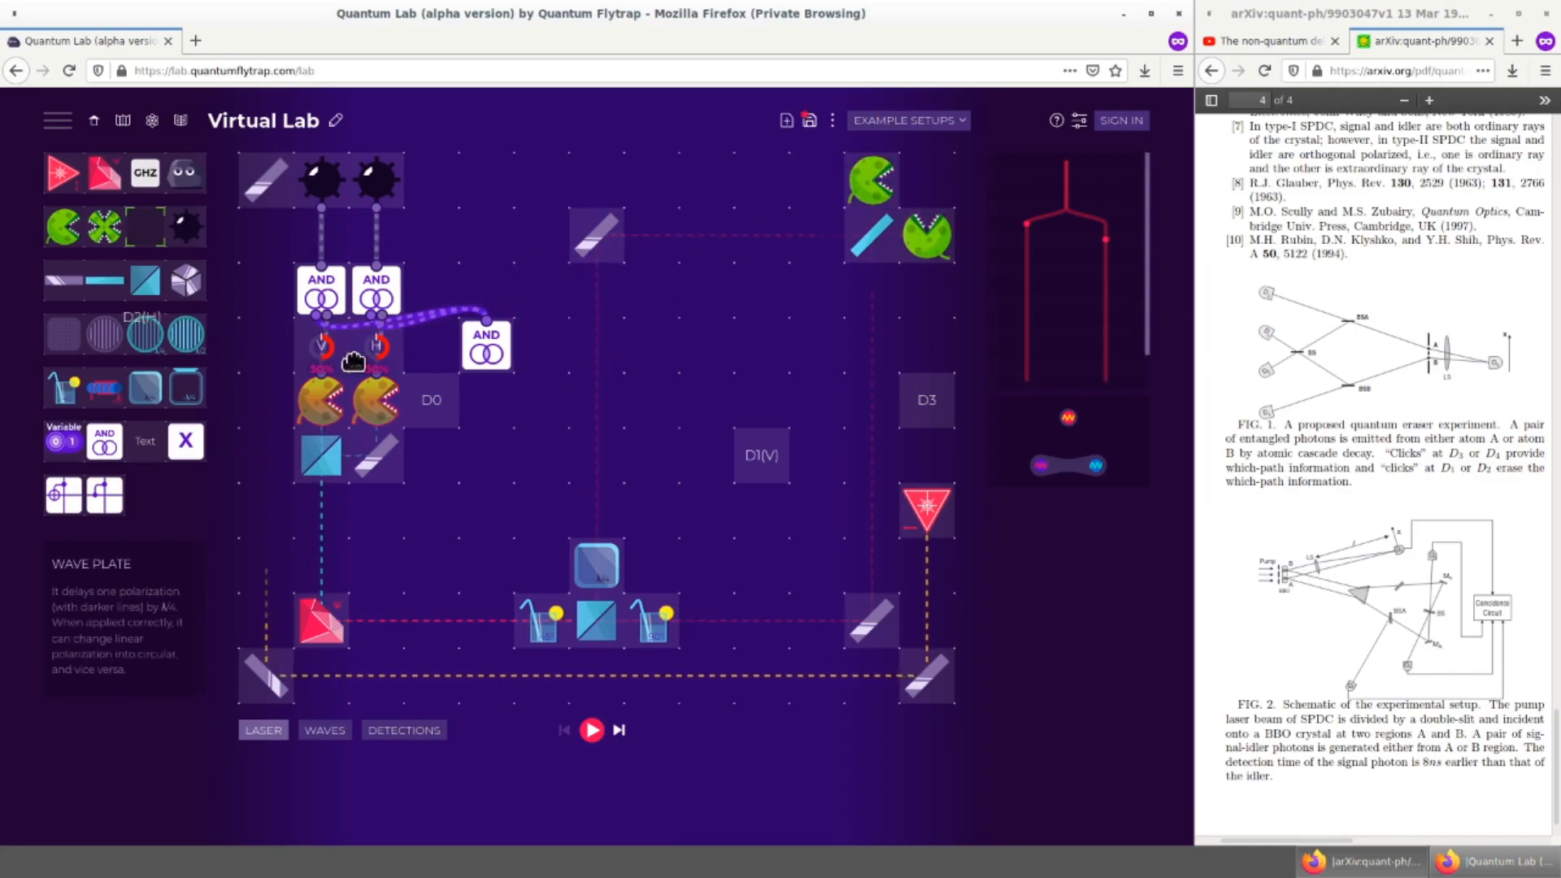
{"action": "left_click_drag", "start_coordinate": [760, 452], "coordinate": [153, 443]}
{"action": "left_click_drag", "start_coordinate": [914, 408], "coordinate": [827, 346]}
Step: Wire a new variable to the recombining beam splitter and set the splitter's unpowered reflectance to 0%
{"action": "left_click_drag", "start_coordinate": [56, 442], "coordinate": [809, 293]}
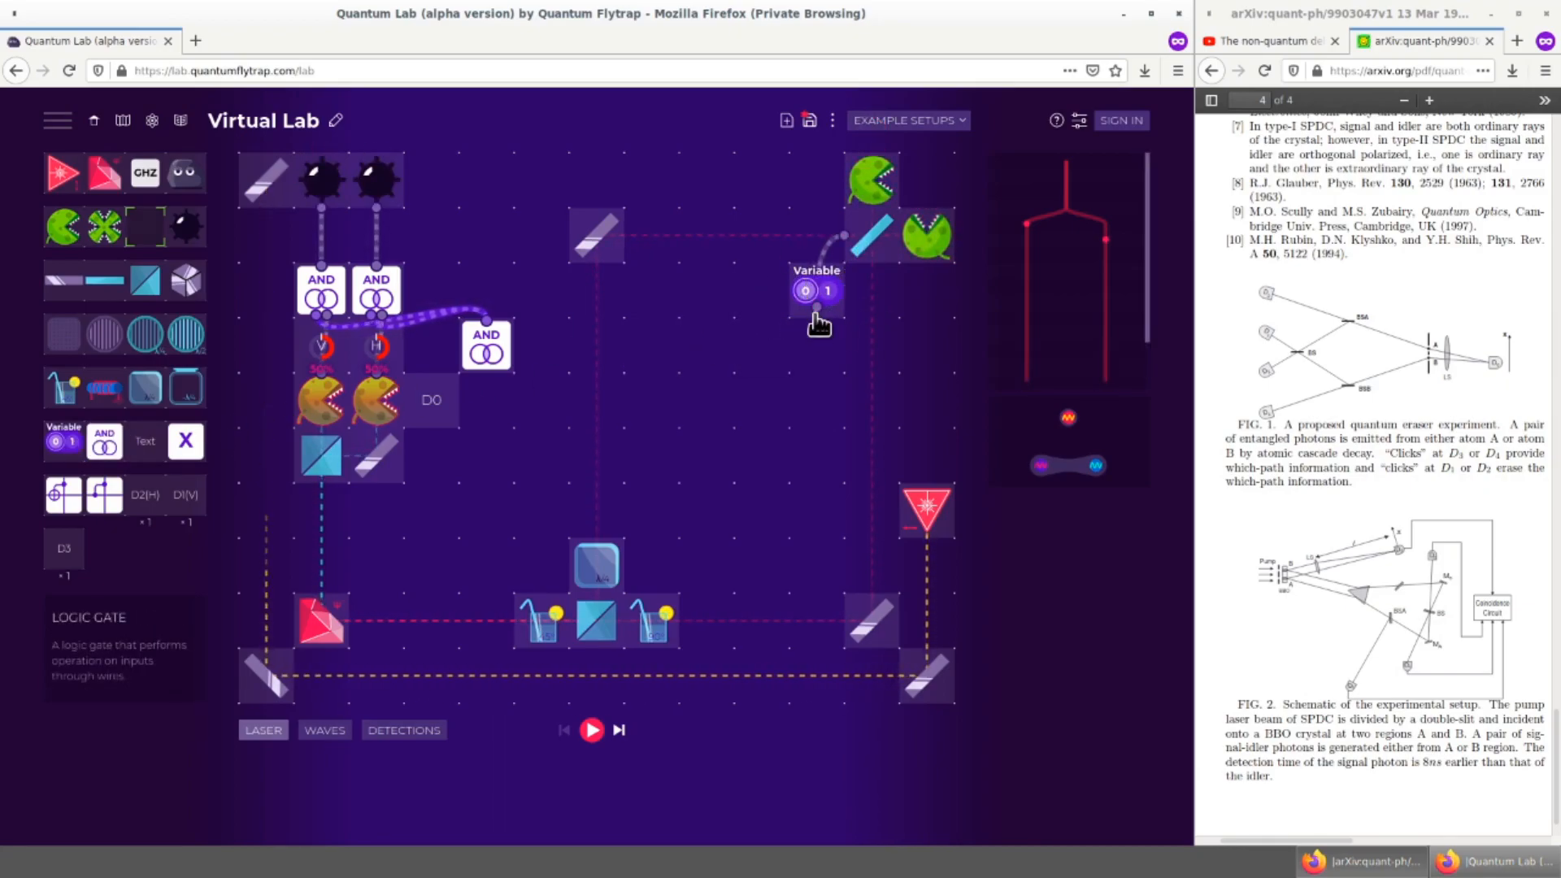
{"action": "left_click_drag", "start_coordinate": [817, 308], "coordinate": [867, 238]}
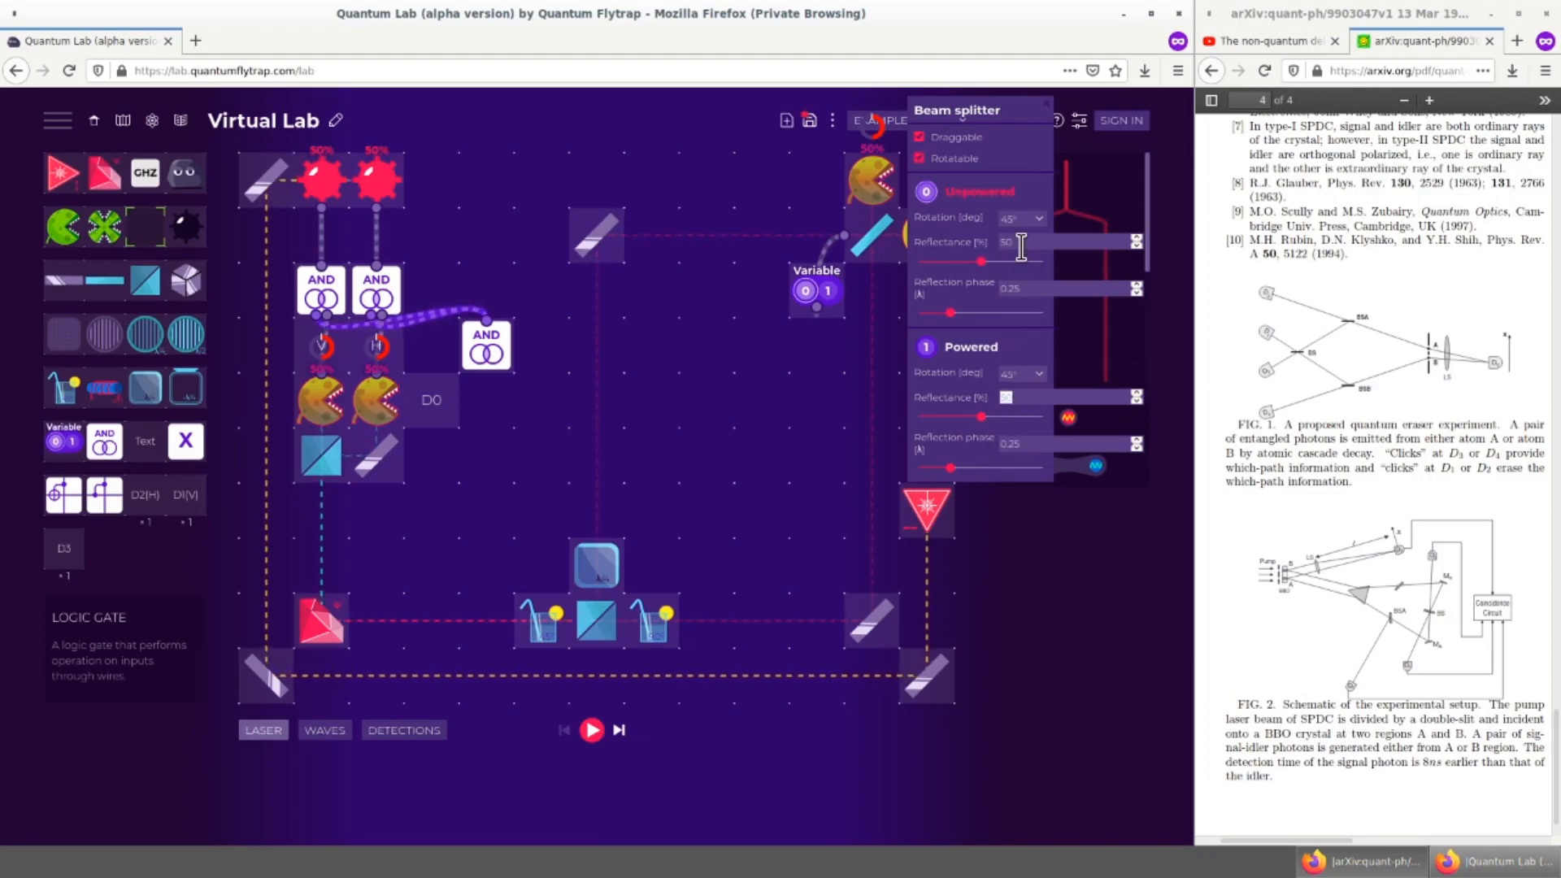
{"action": "type", "text": "0"}
{"action": "left_click", "coordinate": [812, 370]}
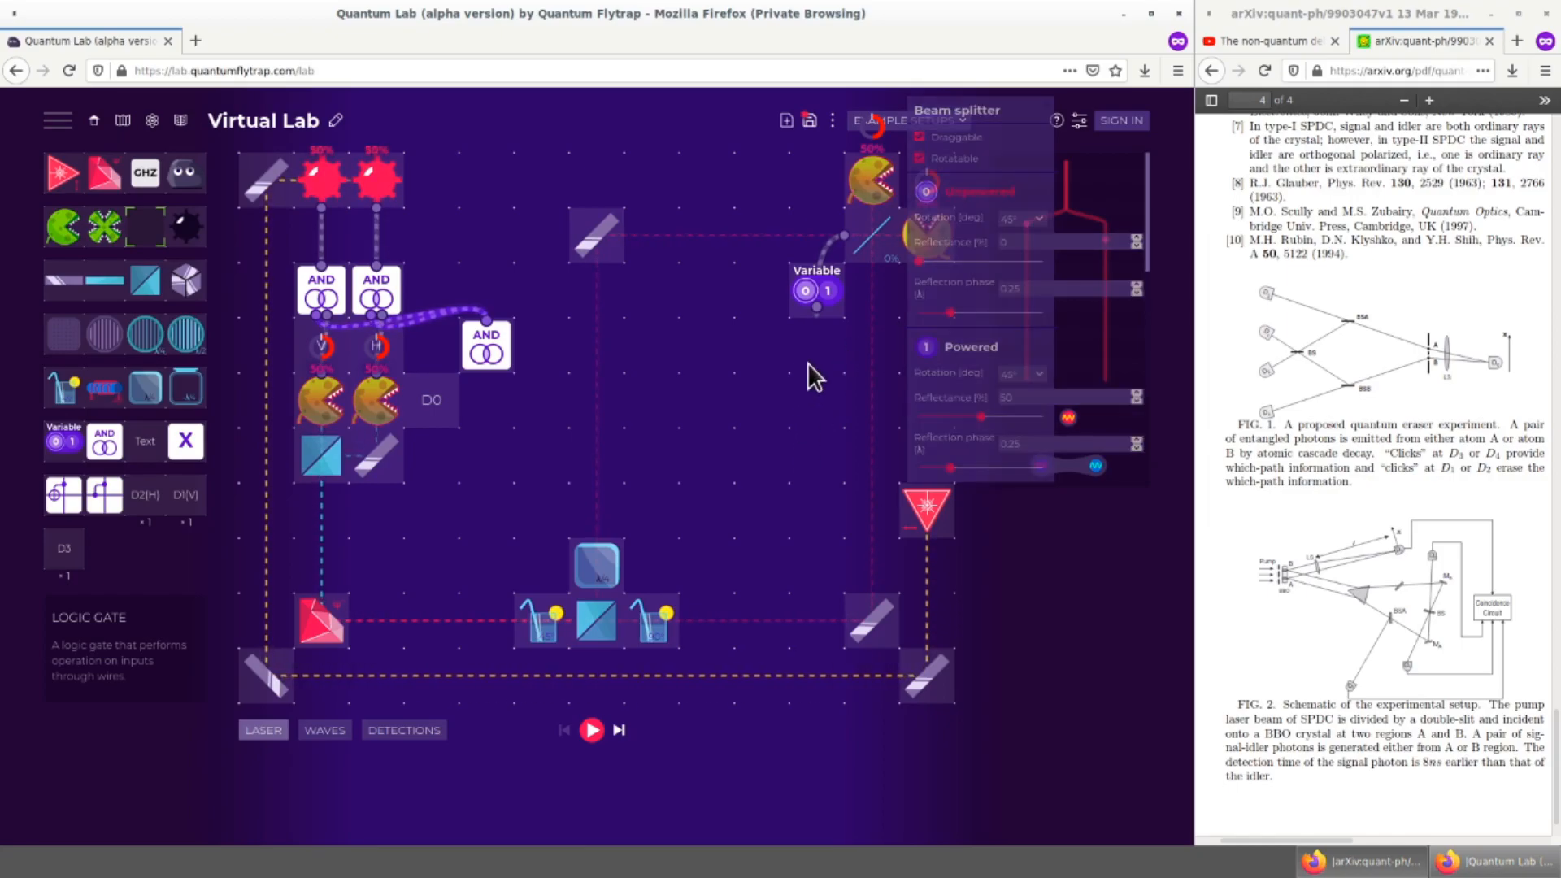
Step: Switch the beam splitter's variable between 0 and 1 to compare the rocks' detections
{"action": "left_click", "coordinate": [819, 284]}
{"action": "left_click", "coordinate": [794, 304]}
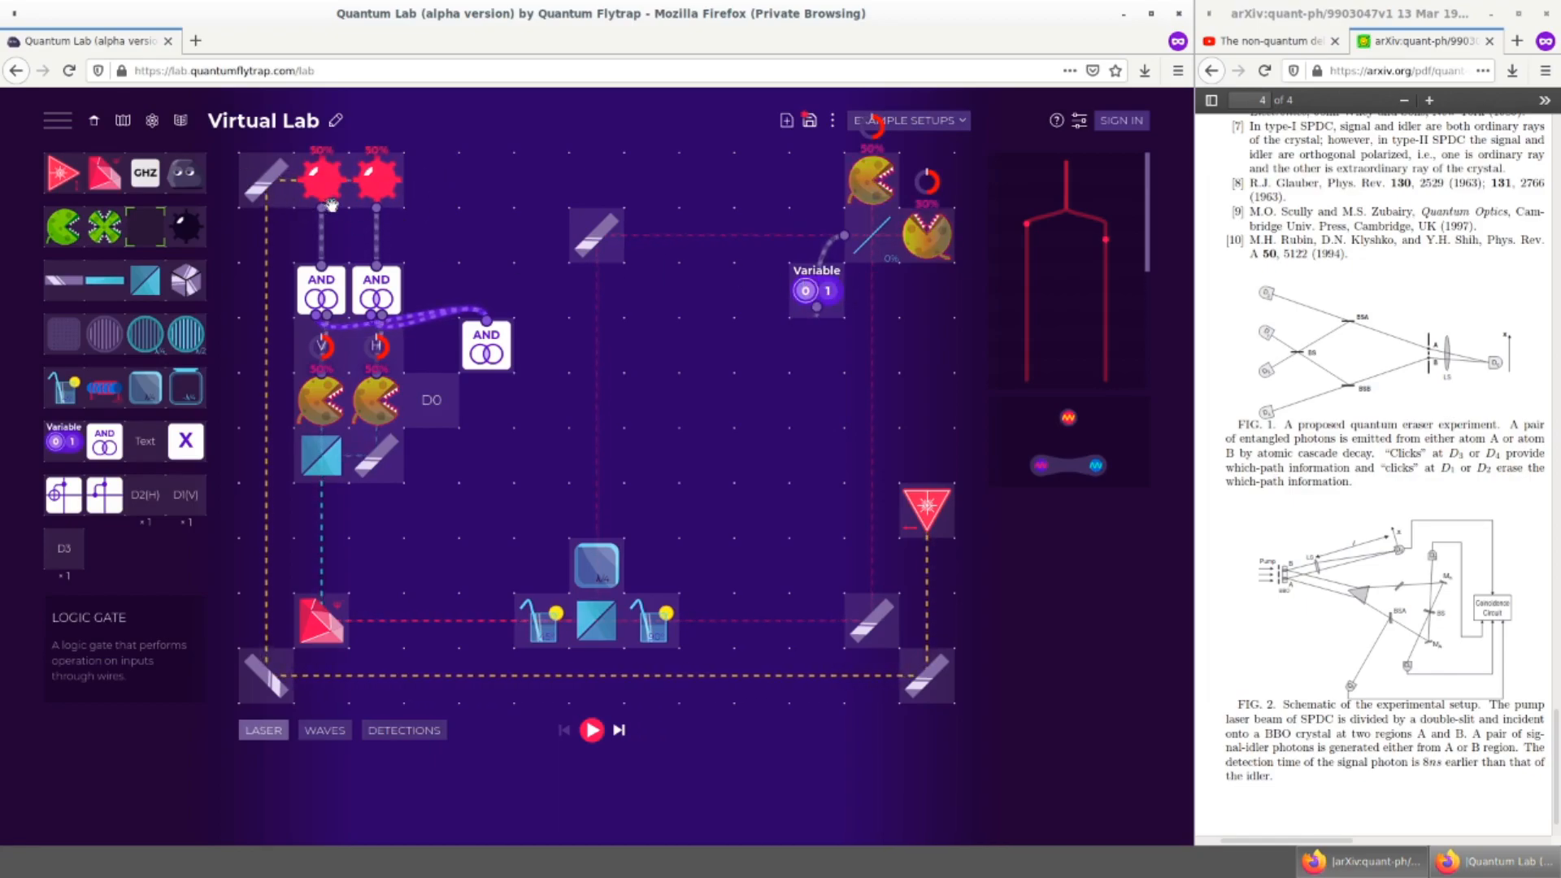
{"action": "left_click", "coordinate": [832, 297]}
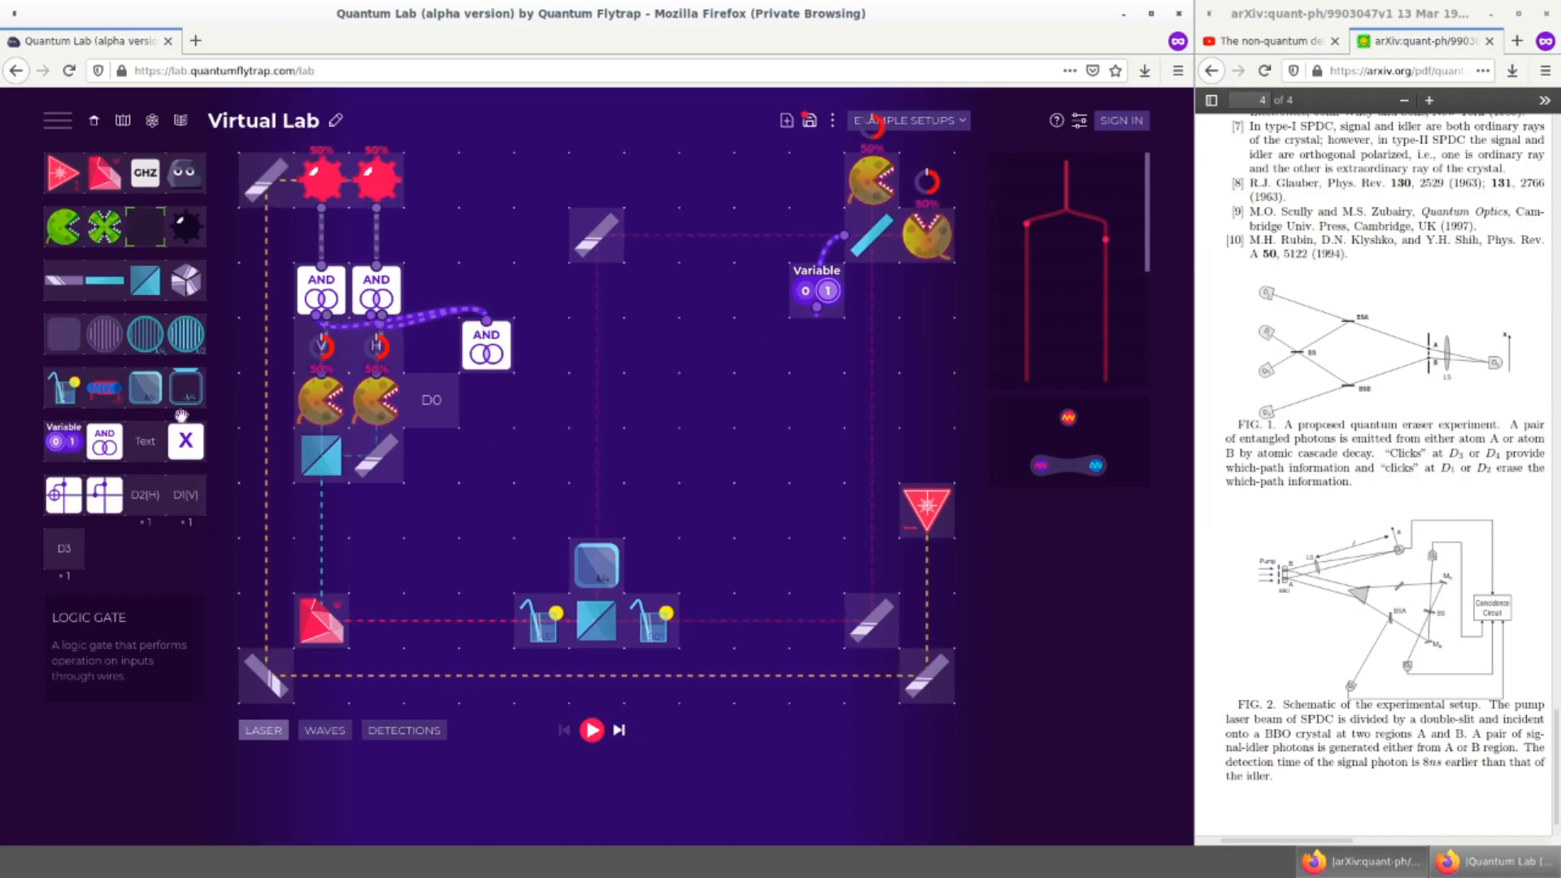
Step: Connect the central AND gate's lower input to the detector above the beam splitter, and compare coincidences with the variable at 0 and 1
{"action": "mouse_move", "coordinate": [63, 442]}
{"action": "left_mouse_down"}
{"action": "mouse_move", "coordinate": [85, 417]}
{"action": "mouse_move", "coordinate": [651, 400]}
{"action": "mouse_move", "coordinate": [475, 352]}
{"action": "left_mouse_up"}
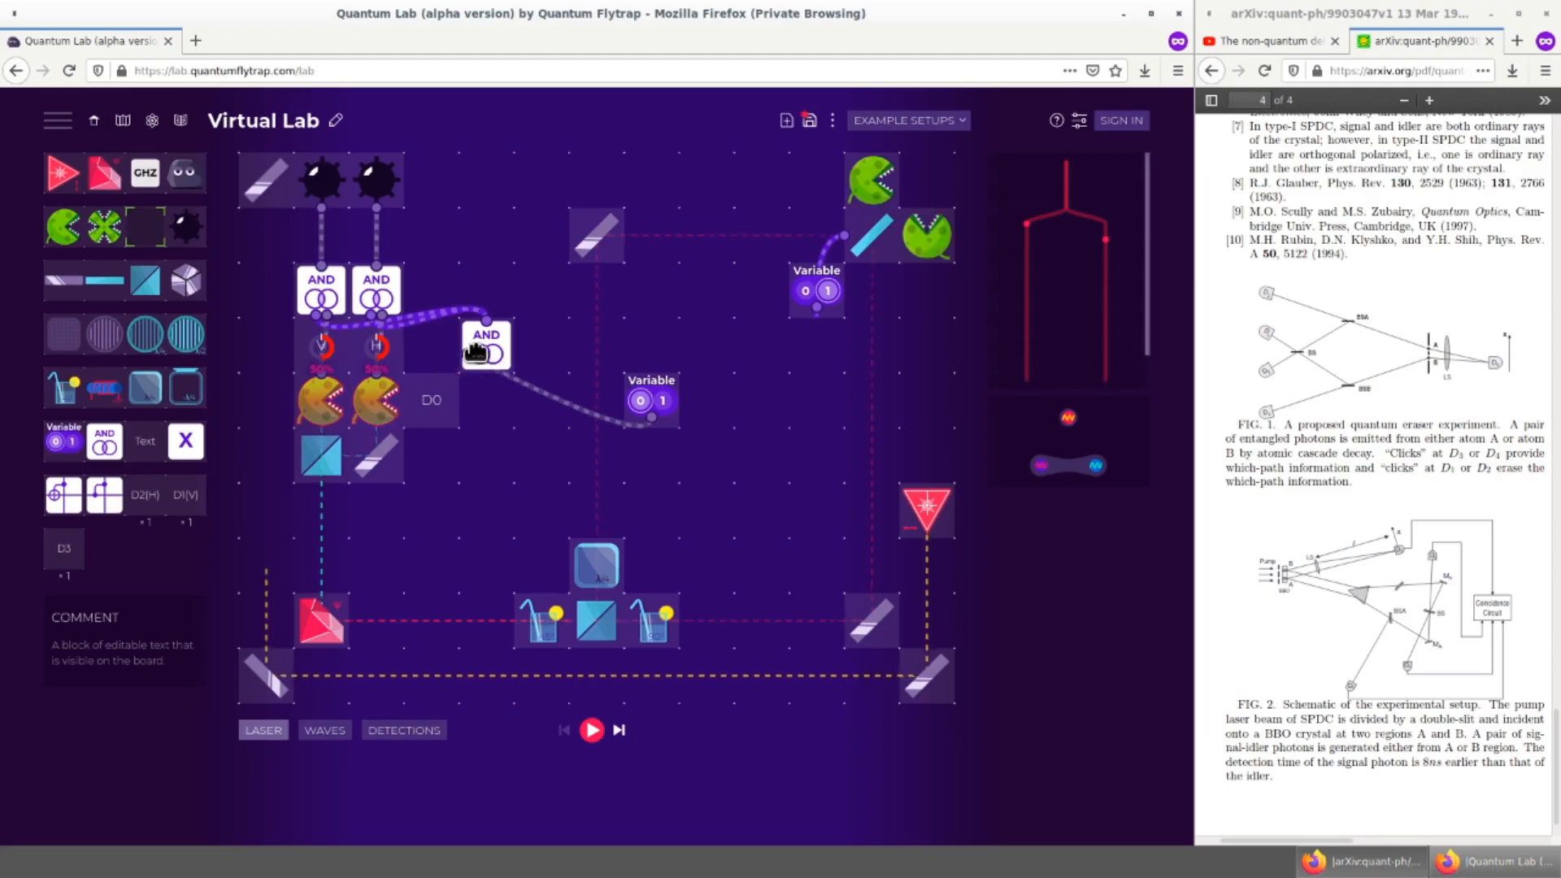
{"action": "left_click_drag", "start_coordinate": [651, 418], "coordinate": [876, 195]}
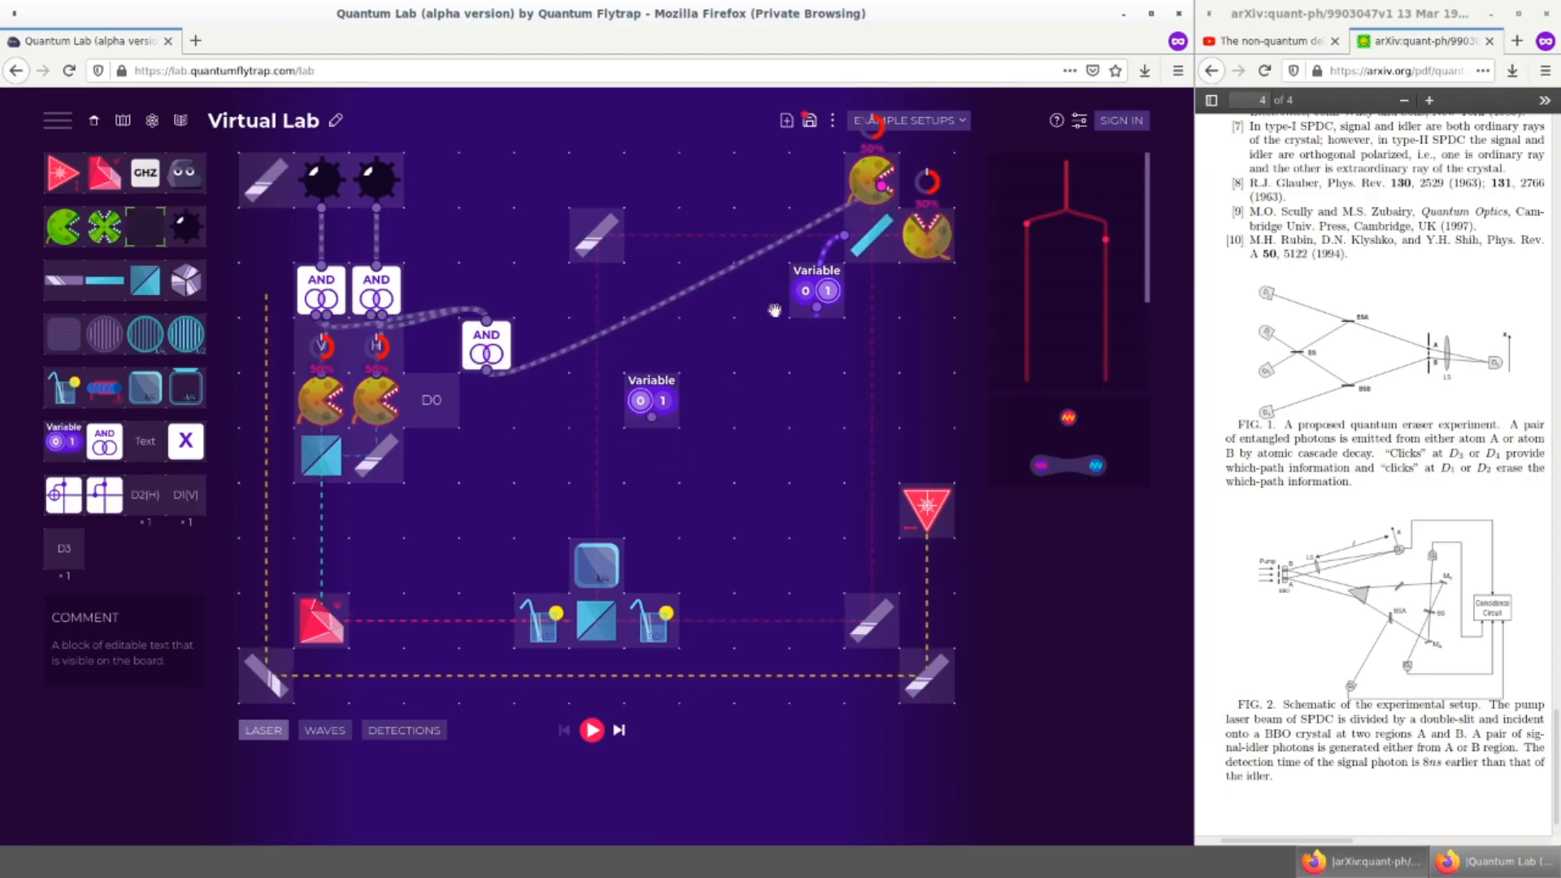
{"action": "left_click_drag", "start_coordinate": [651, 400], "coordinate": [132, 303]}
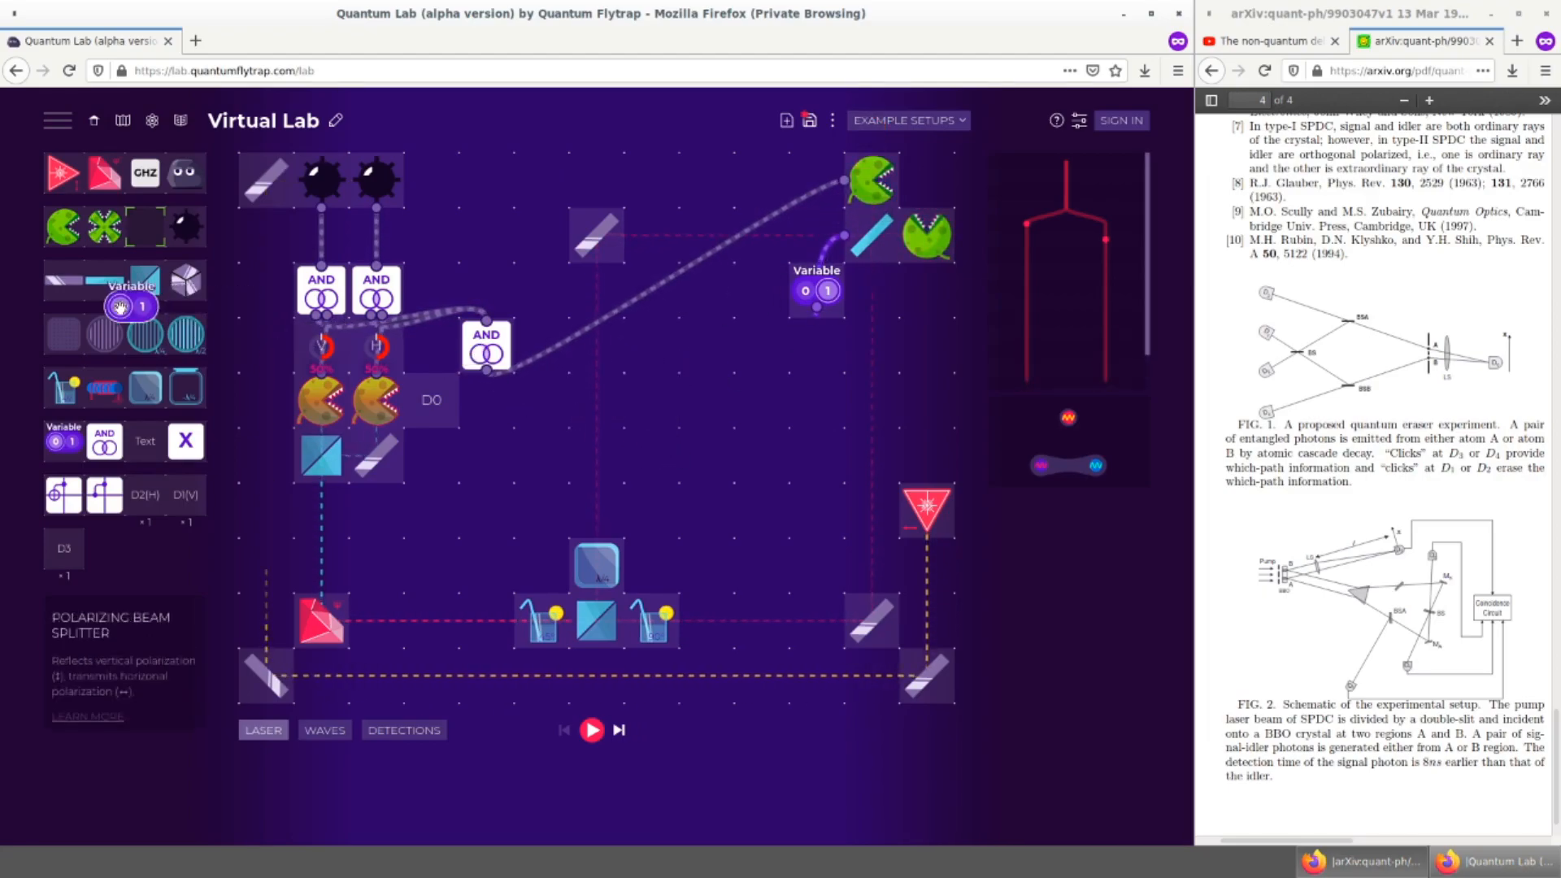
{"action": "left_click", "coordinate": [806, 291]}
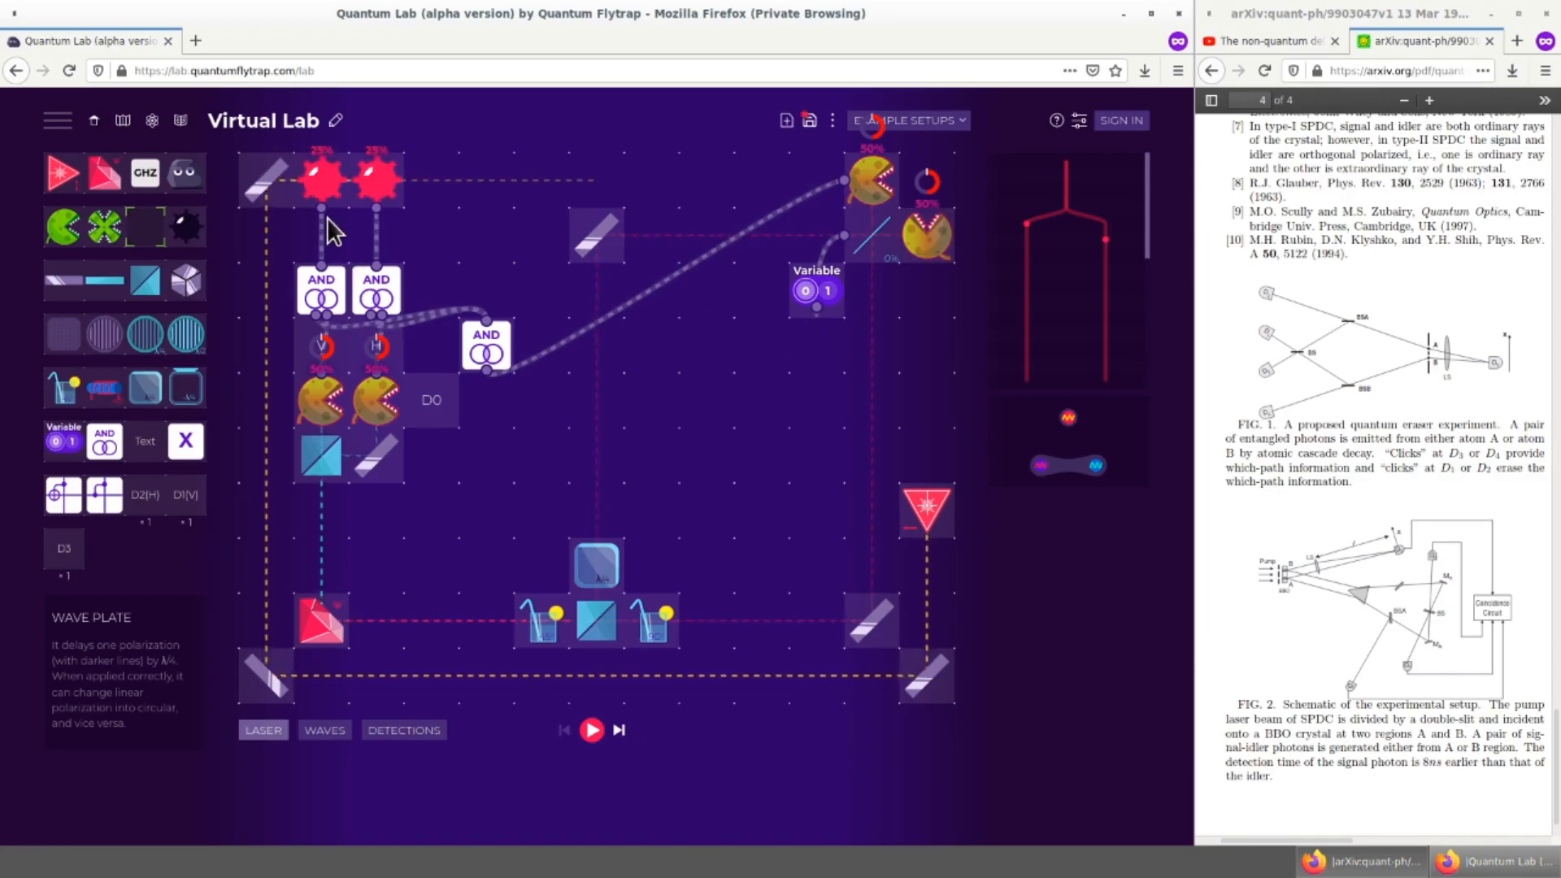
{"action": "left_click", "coordinate": [826, 293]}
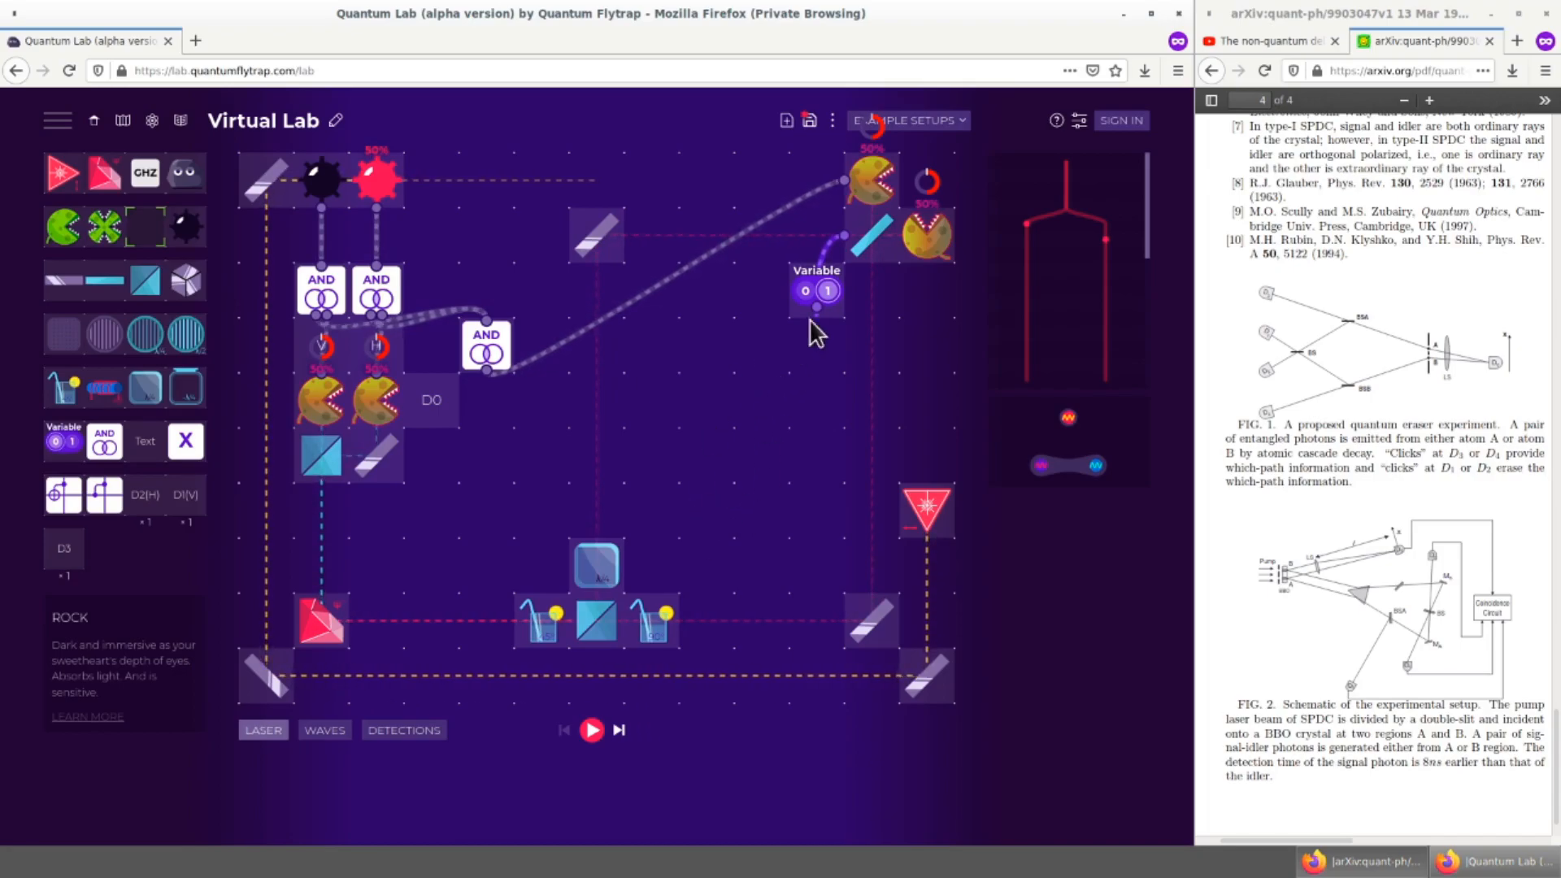
Step: Move the variable above the sugar solution near the crystal, wire it to that solution, and set the powered polarization rotation to 0°
{"action": "left_click_drag", "start_coordinate": [816, 290], "coordinate": [480, 501]}
{"action": "left_click_drag", "start_coordinate": [699, 388], "coordinate": [545, 608]}
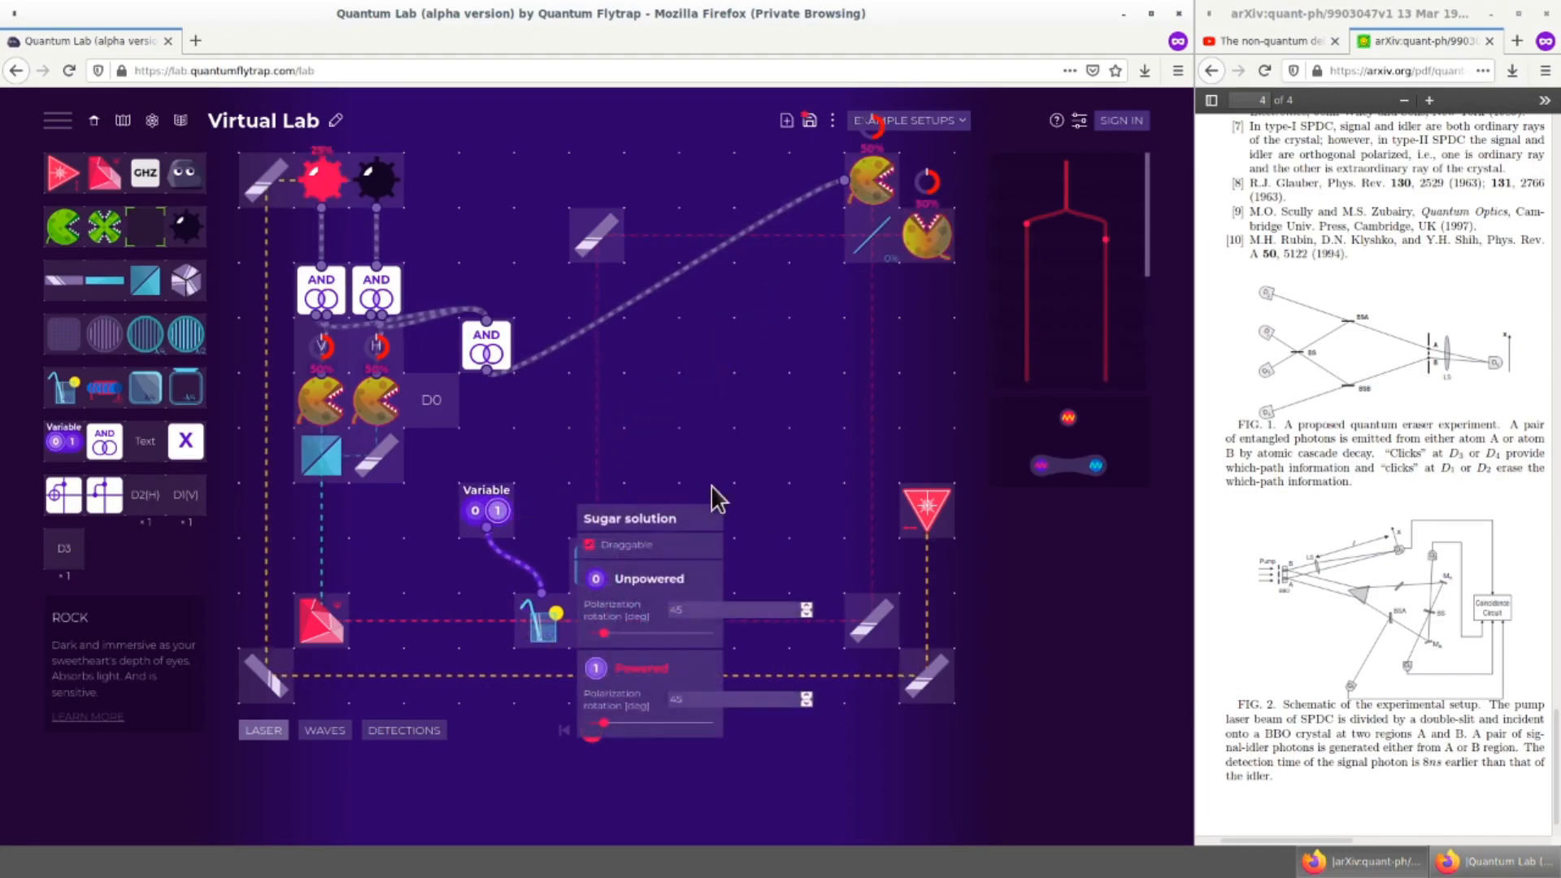
{"action": "double_click", "coordinate": [677, 701]}
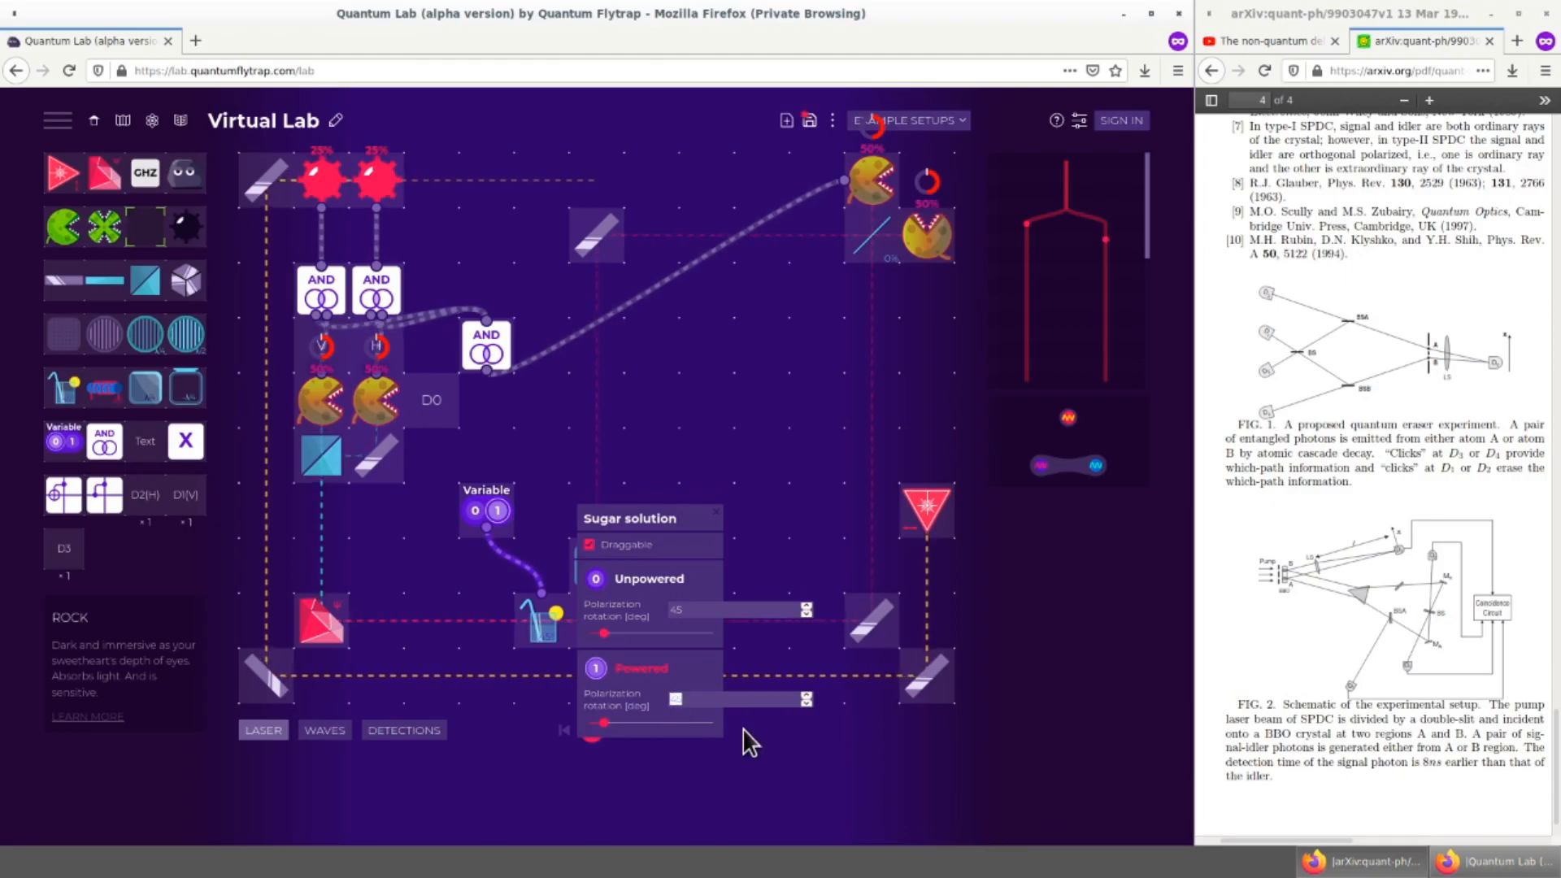
{"action": "type", "text": "0"}
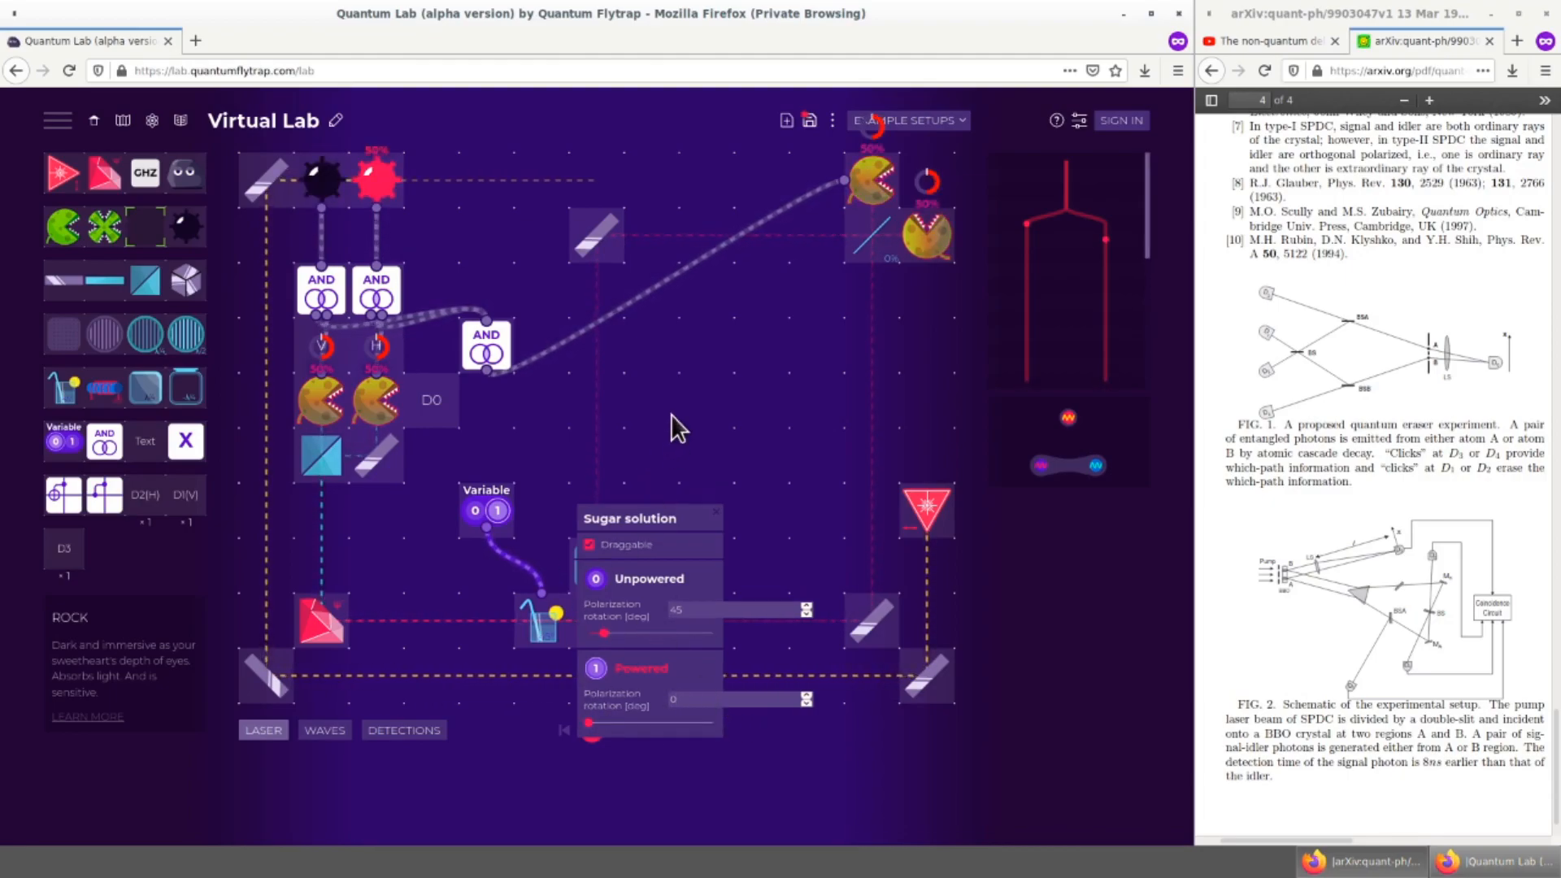
{"action": "left_click", "coordinate": [637, 439]}
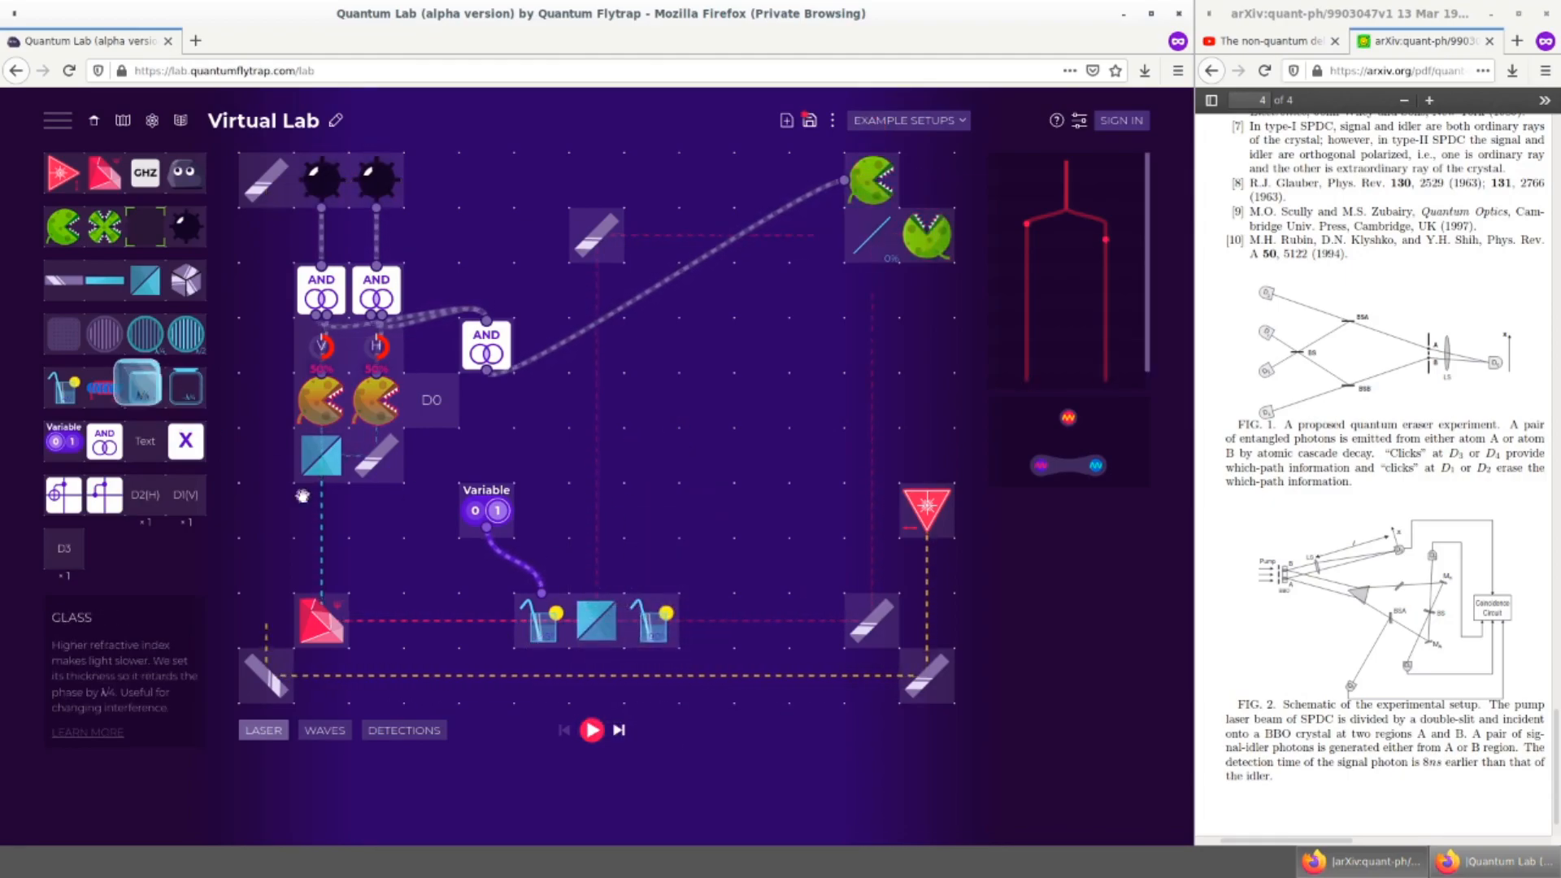
Step: Remove the glass and the second sugar solution, and move the two idler detectors directly to the lower polarizing beam splitter's outputs
{"action": "left_click_drag", "start_coordinate": [652, 622], "coordinate": [188, 440]}
{"action": "left_click_drag", "start_coordinate": [872, 182], "coordinate": [597, 569]}
{"action": "left_click_drag", "start_coordinate": [927, 235], "coordinate": [651, 625]}
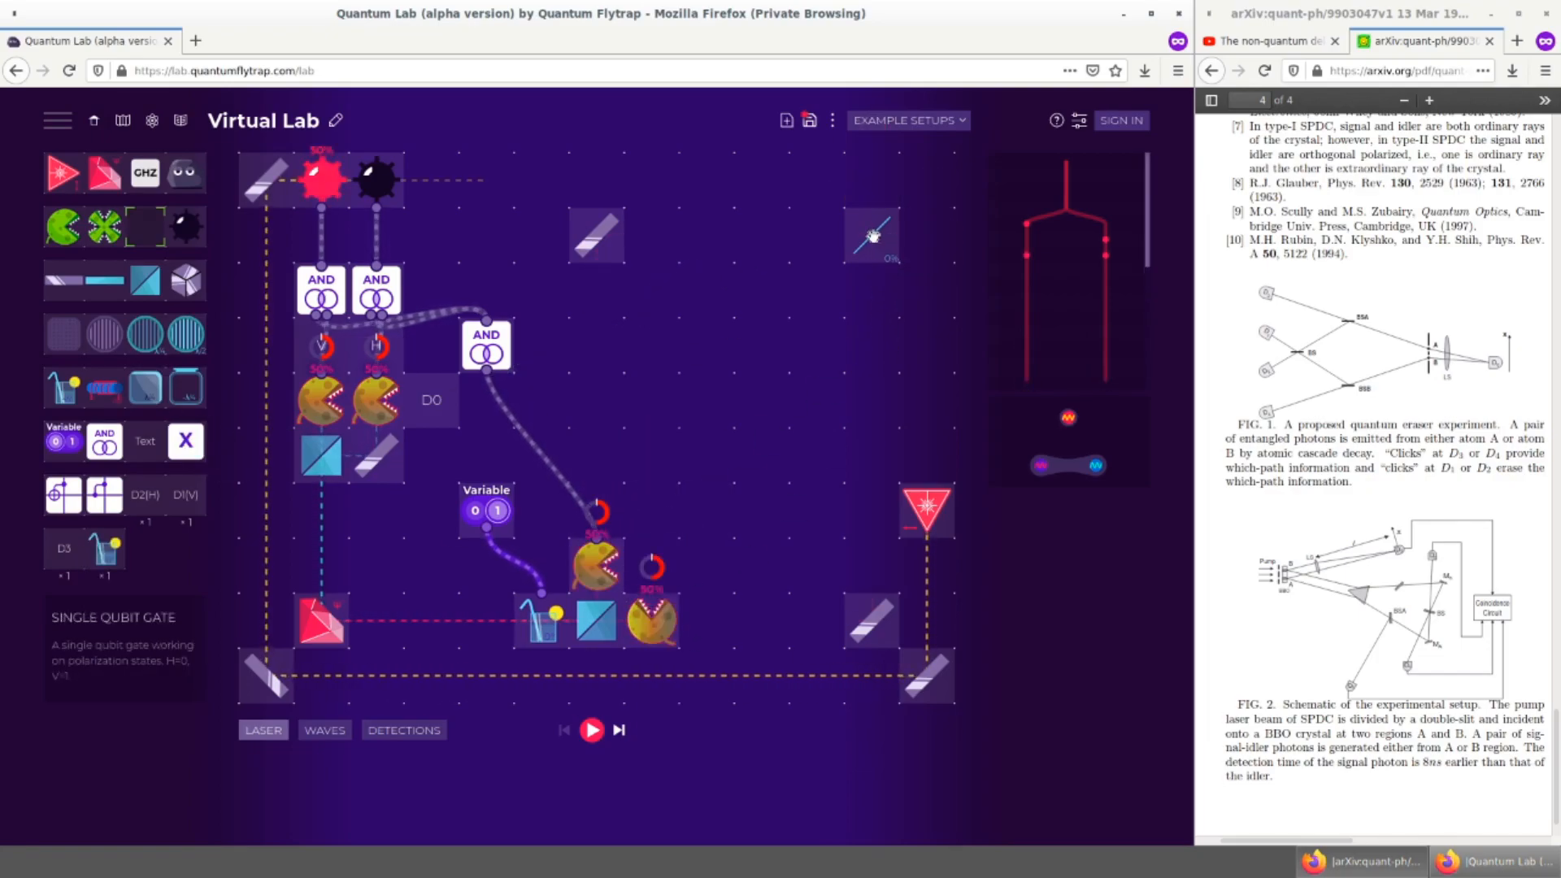
Step: Remove the leftover beam splitter and its mirrors, and compare the rocks' coincidences with the sugar solution's variable at 0 and 1
{"action": "left_click_drag", "start_coordinate": [872, 236], "coordinate": [146, 549]}
{"action": "left_click_drag", "start_coordinate": [863, 626], "coordinate": [96, 427]}
{"action": "left_click", "coordinate": [498, 522]}
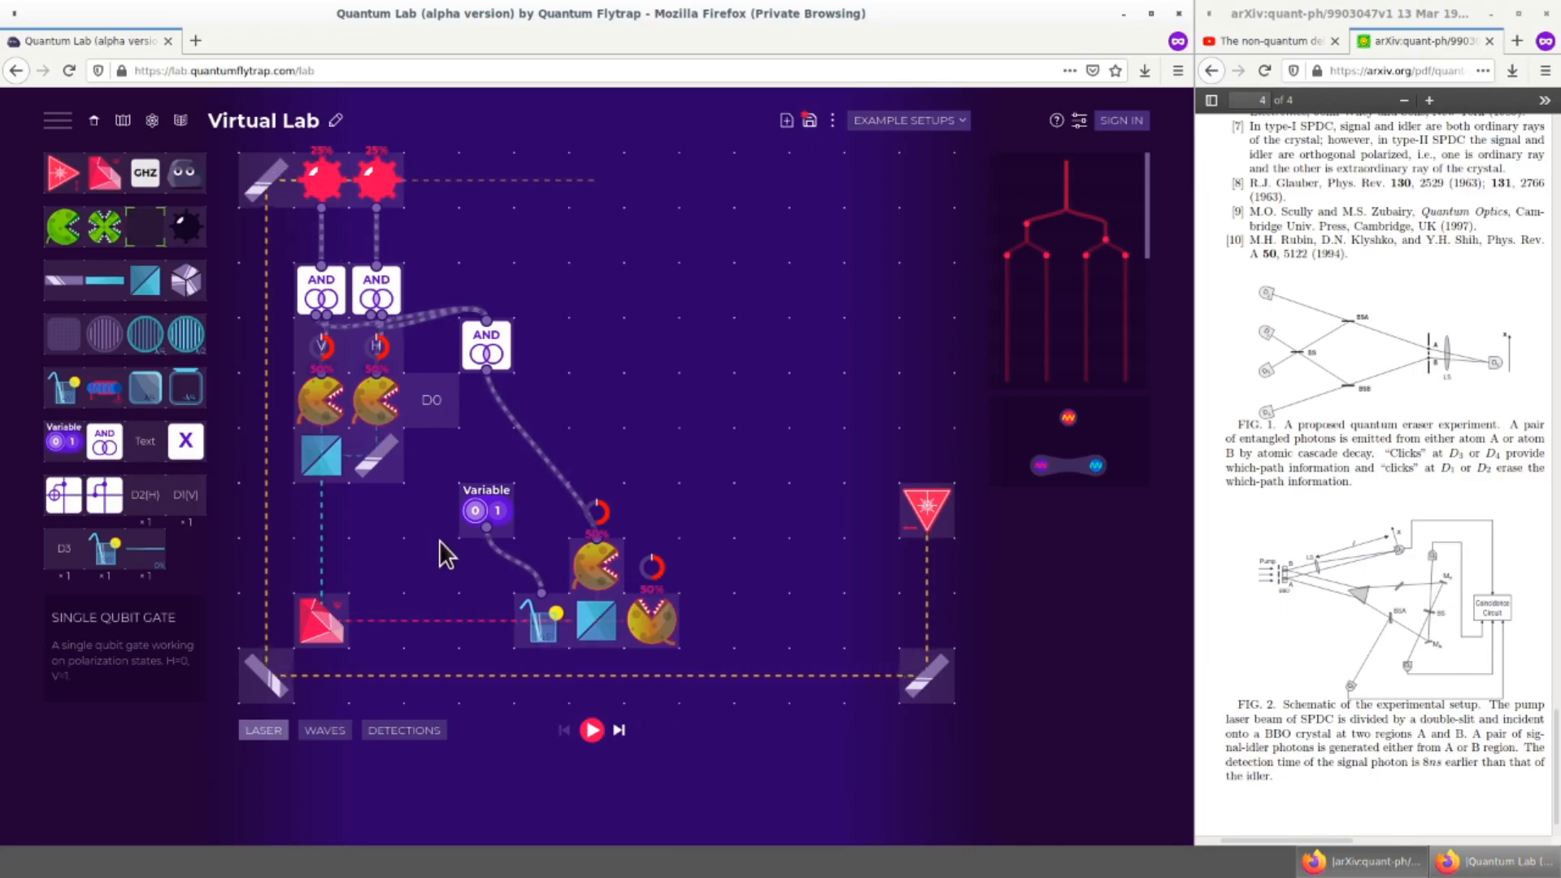
{"action": "left_click", "coordinate": [497, 511]}
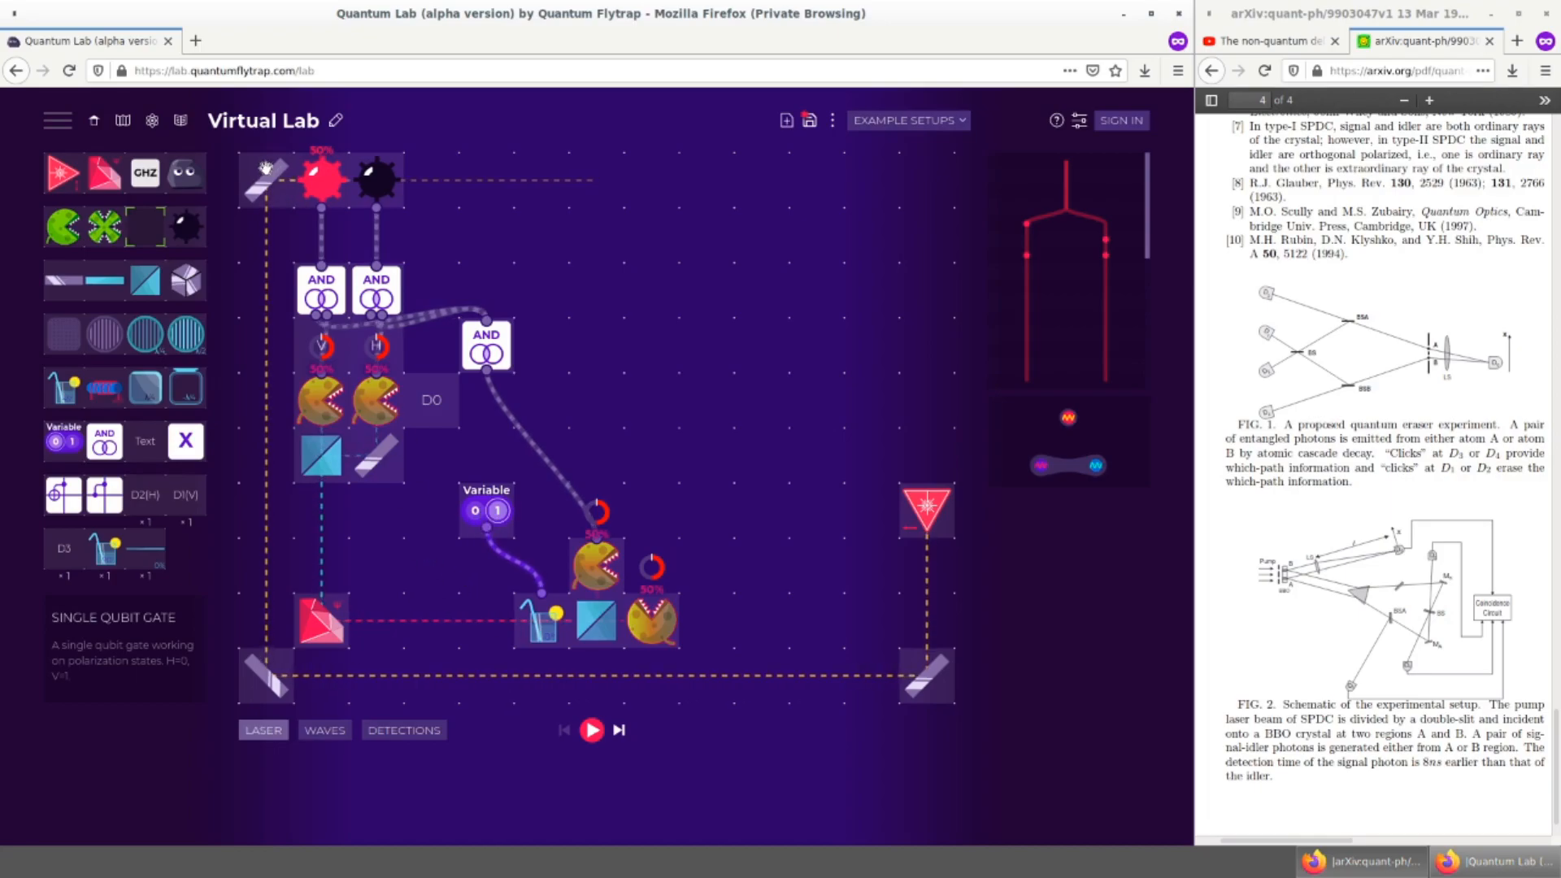